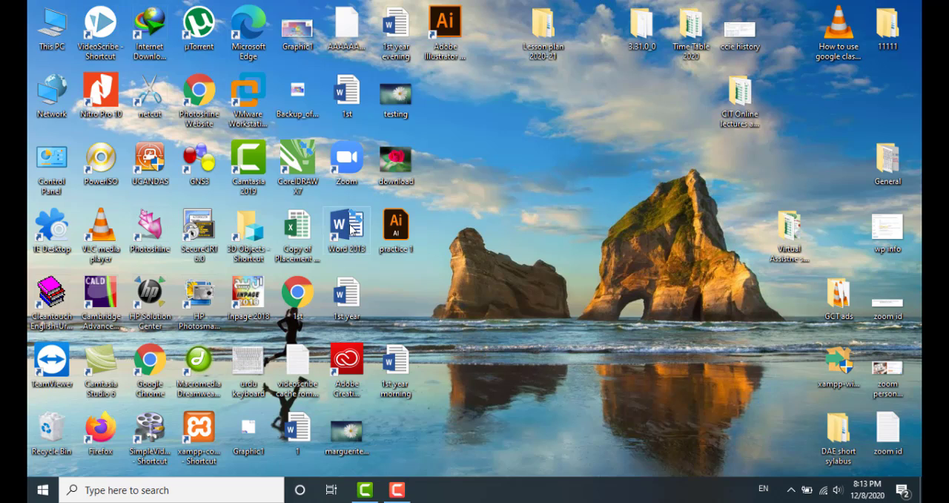
# Launch Word from the desktop shortcut into a blank document, then close Word again
pyautogui.doubleClick(351, 226)
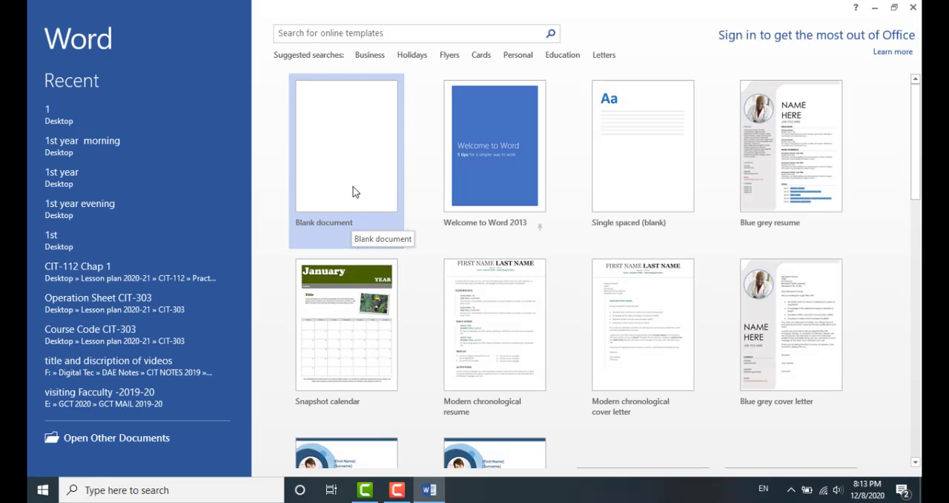
pyautogui.click(353, 189)
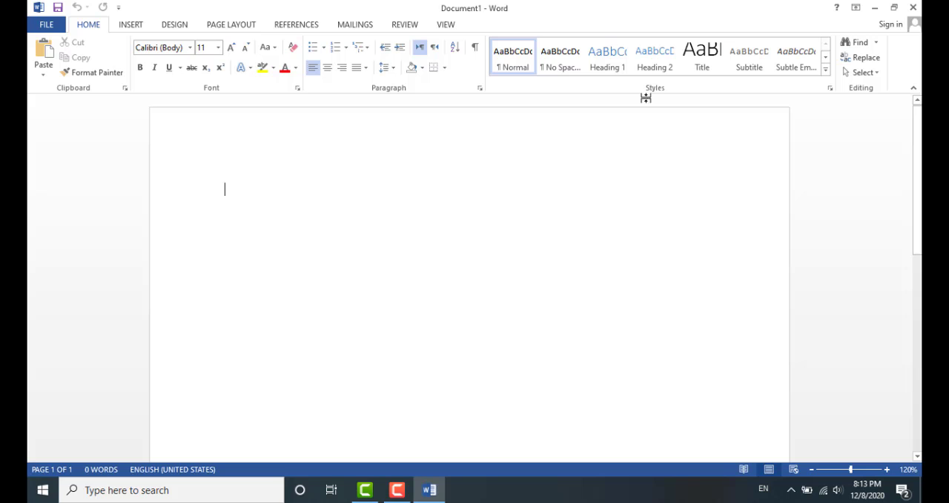
pyautogui.click(913, 7)
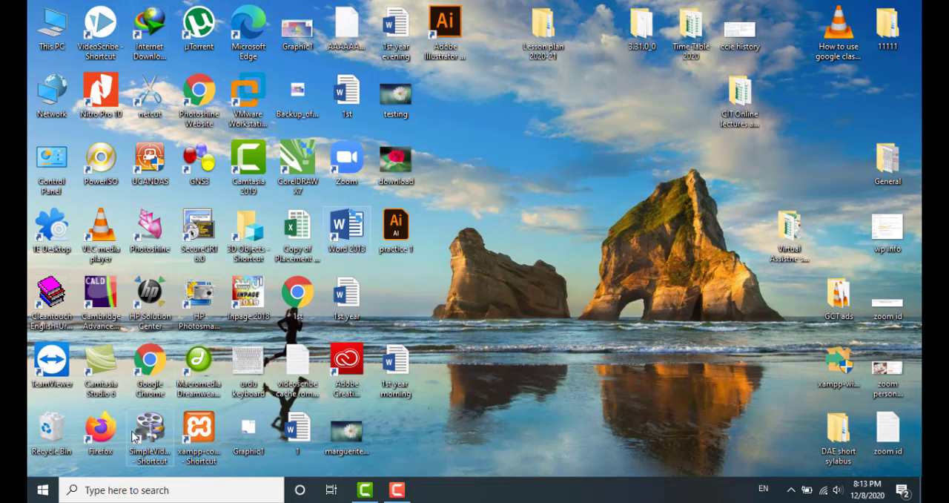
# Start Word 2013 through the taskbar search, create a blank document and paste the copied text into it
pyautogui.click(134, 490)
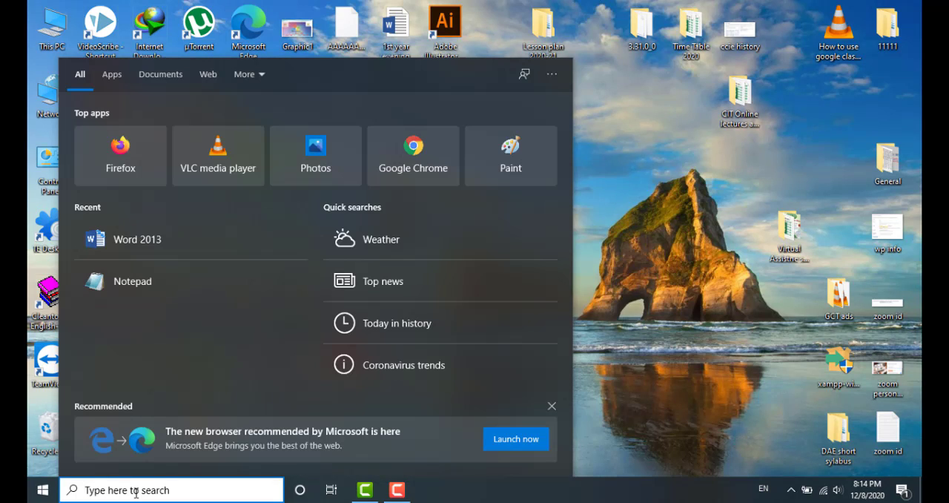
pyautogui.write('word')
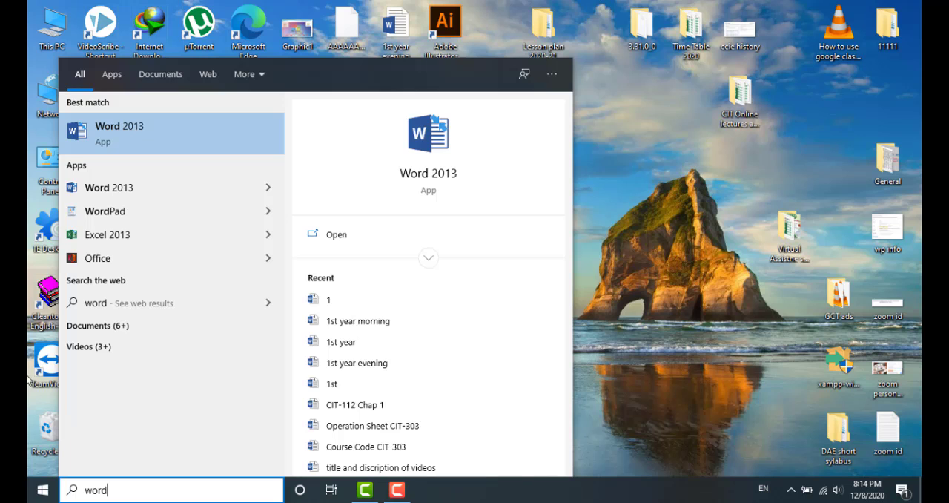
pyautogui.click(196, 148)
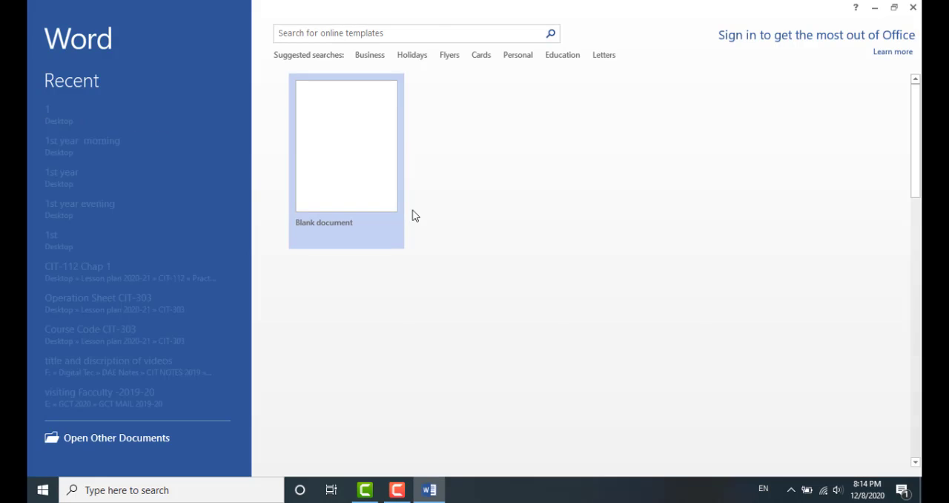
pyautogui.click(355, 178)
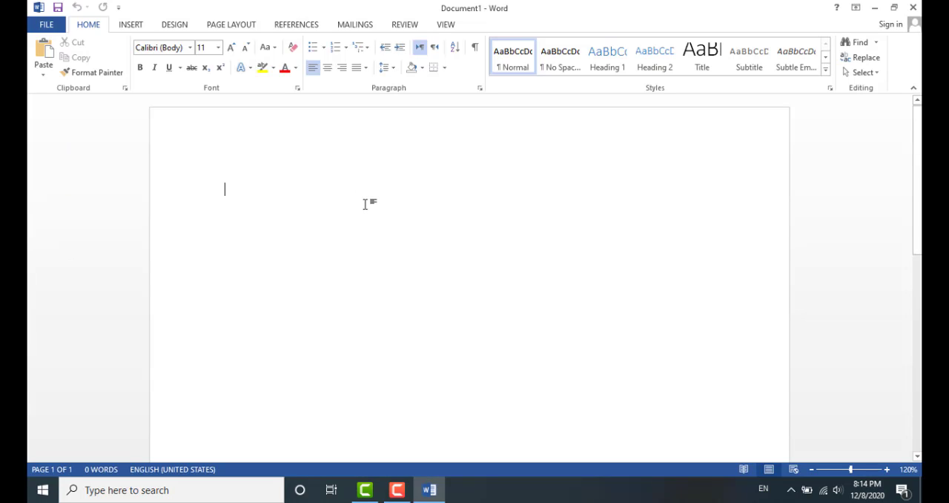
pyautogui.write('Business and workplace use of Microsoft Word: – MS word uses in Education: – Home-based users of Microsoft Word: – Microsoft Word helps you to get a job: – Help to create resumes, notes, and assignments: – You can create books, articles, and newsletters: – Used to create edit, transcribe, and convert PDF documents:')
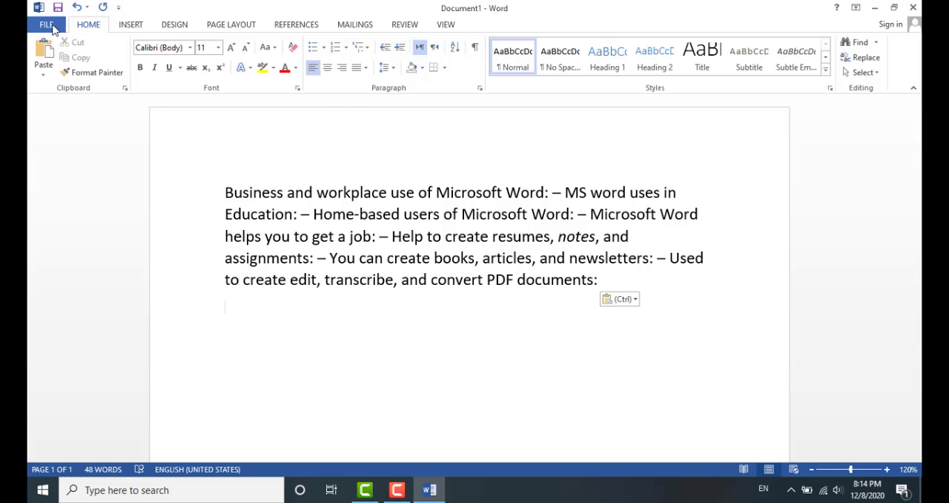
# Save the document to the Desktop with the file name Microsoft Word part 1
pyautogui.click(46, 25)
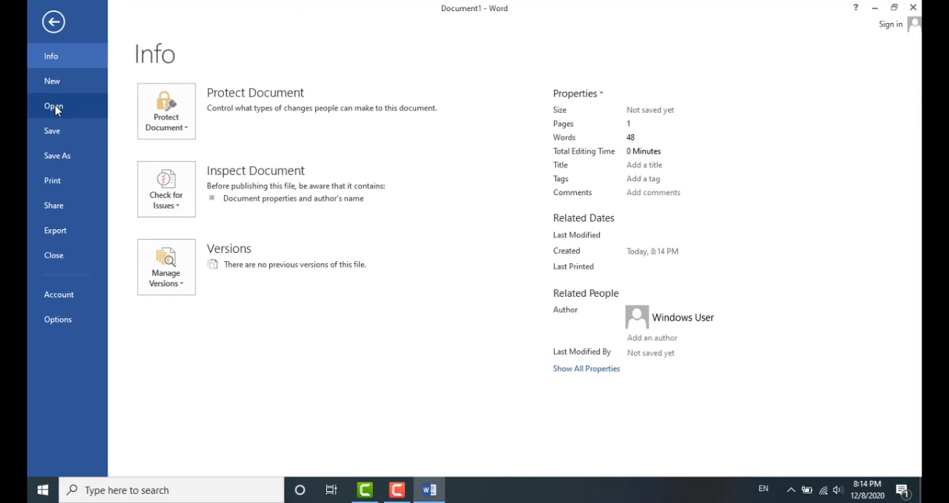
pyautogui.click(63, 132)
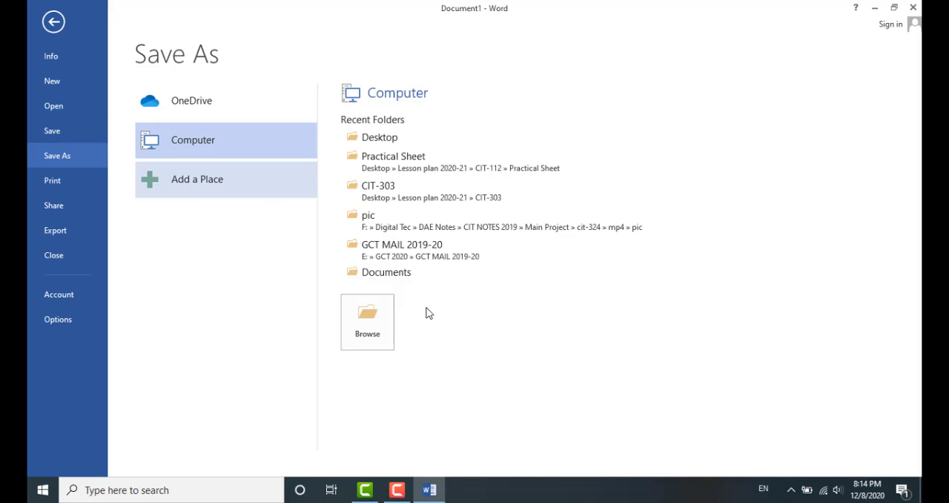
pyautogui.click(383, 323)
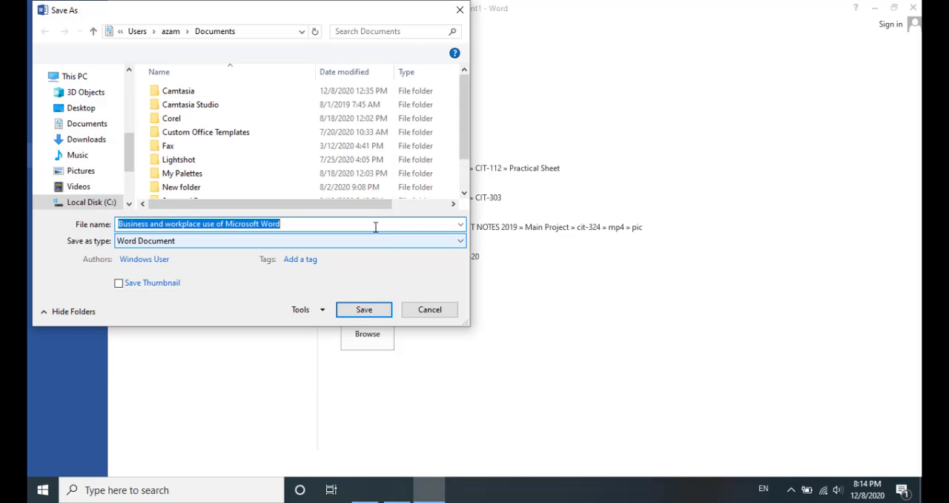
pyautogui.click(80, 107)
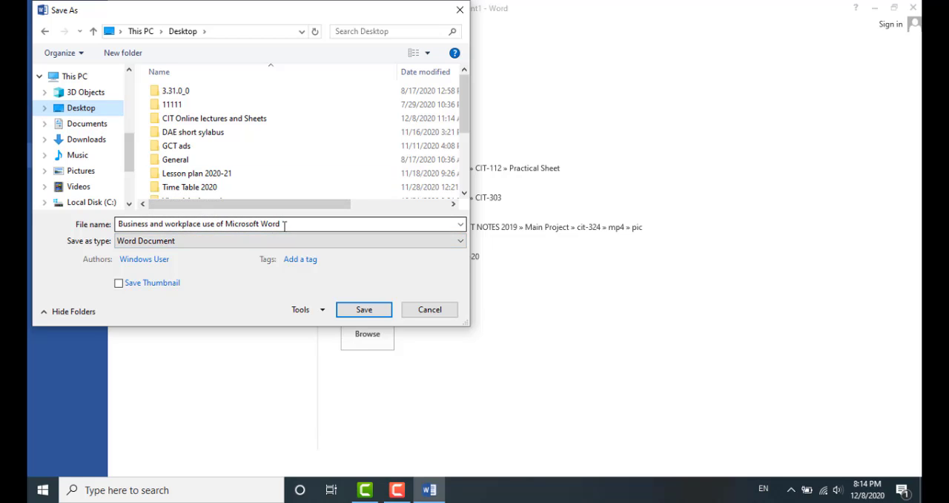
pyautogui.click(209, 224)
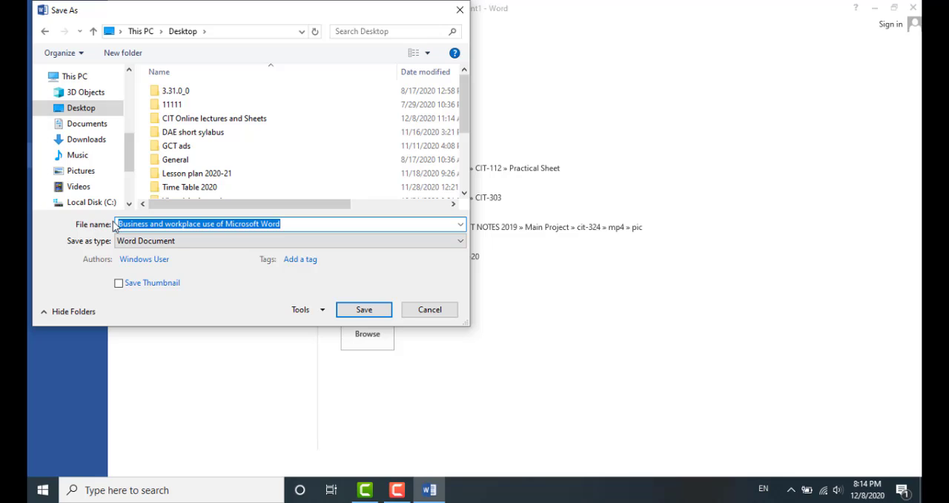
pyautogui.moveTo(117, 225); pyautogui.dragTo(225, 224)
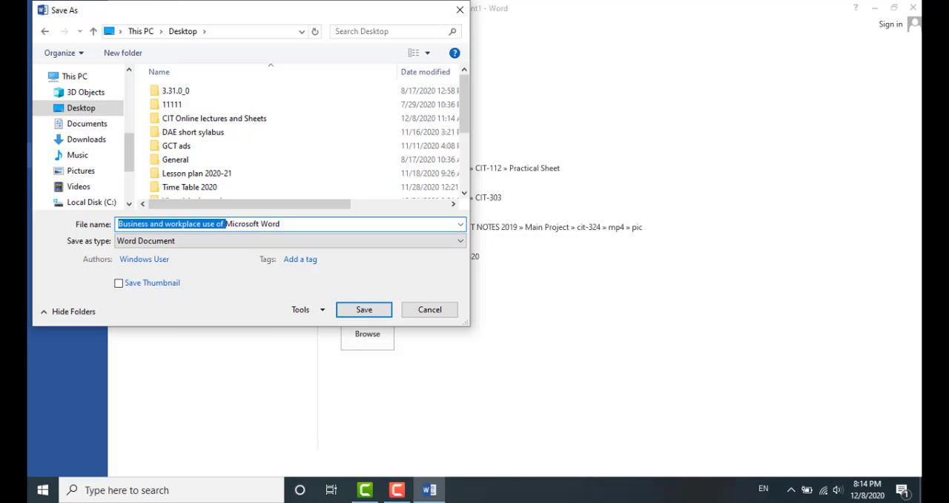
pyautogui.press('BackSpace')
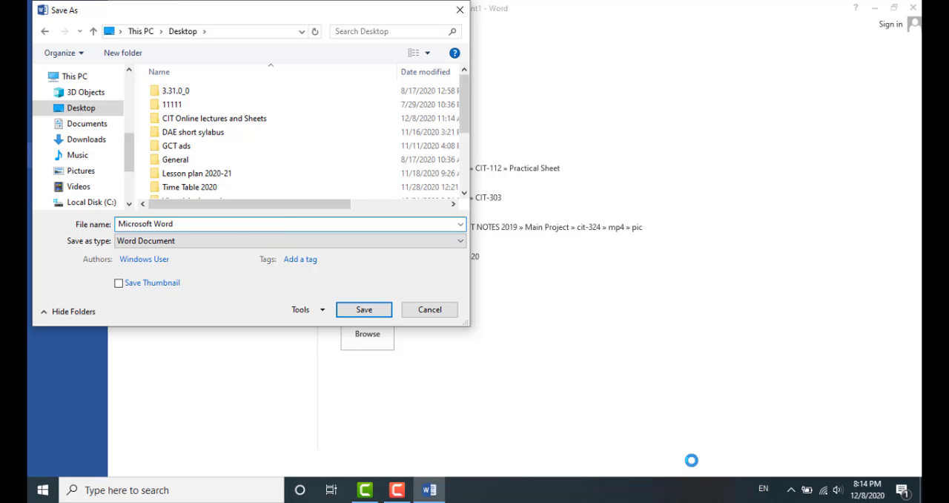
pyautogui.click(218, 223)
pyautogui.click(349, 311)
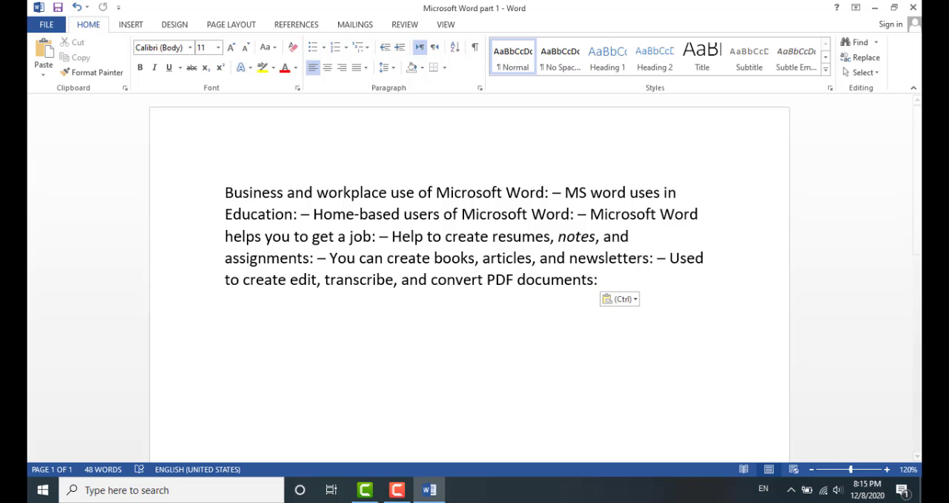
# Close Word and reopen the Microsoft Word part 1 file from the Desktop
pyautogui.click(913, 7)
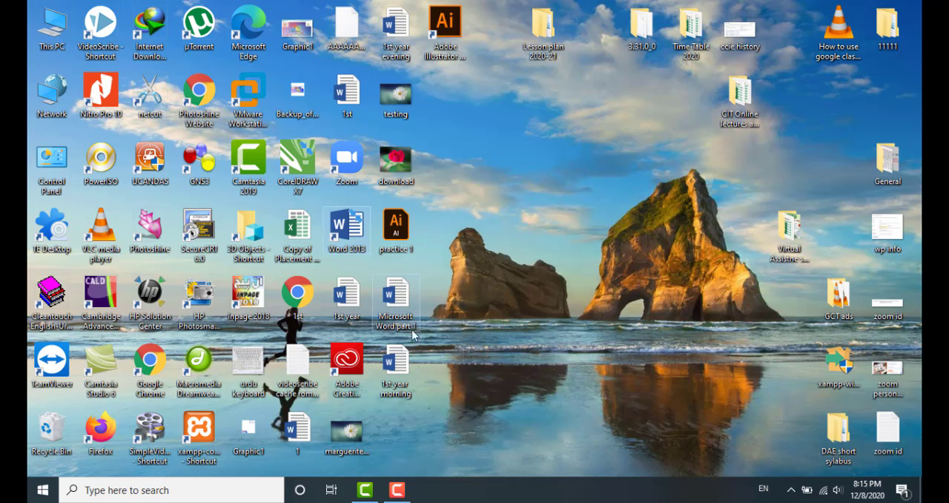
pyautogui.doubleClick(401, 298)
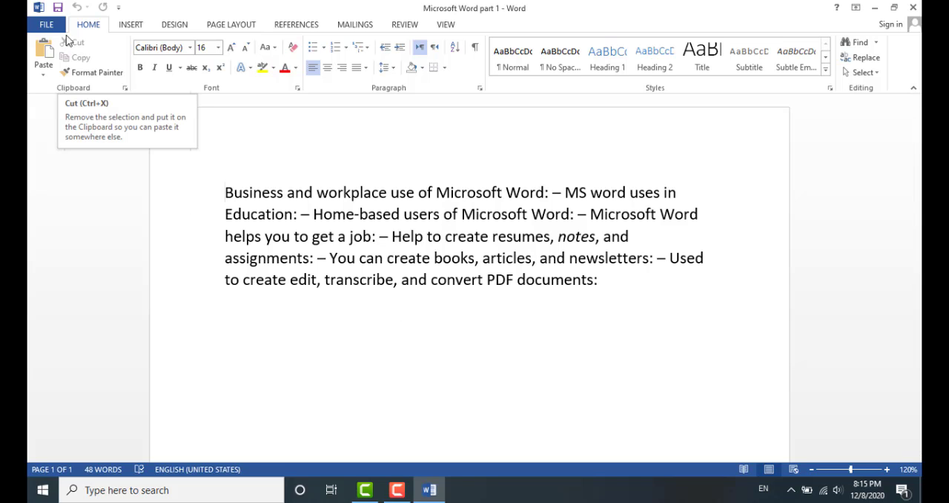
# Create a new blank document from the File backstage New page
pyautogui.click(47, 25)
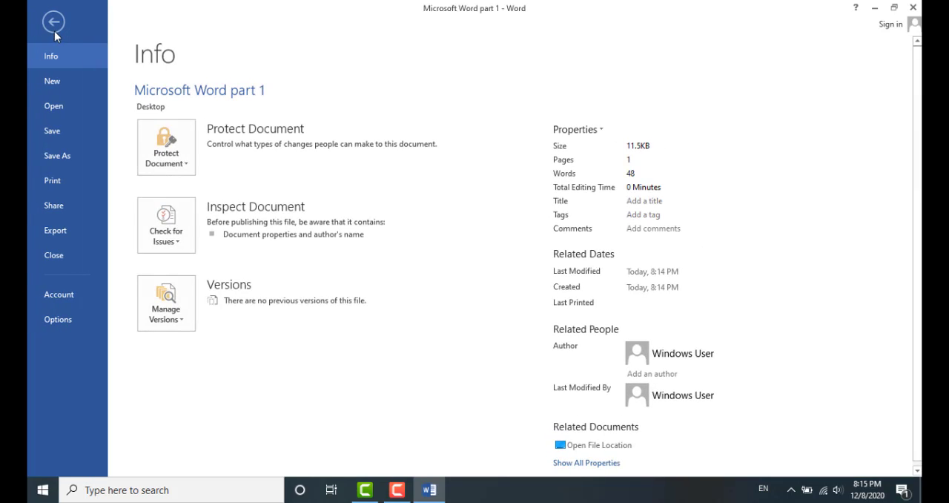
pyautogui.click(61, 84)
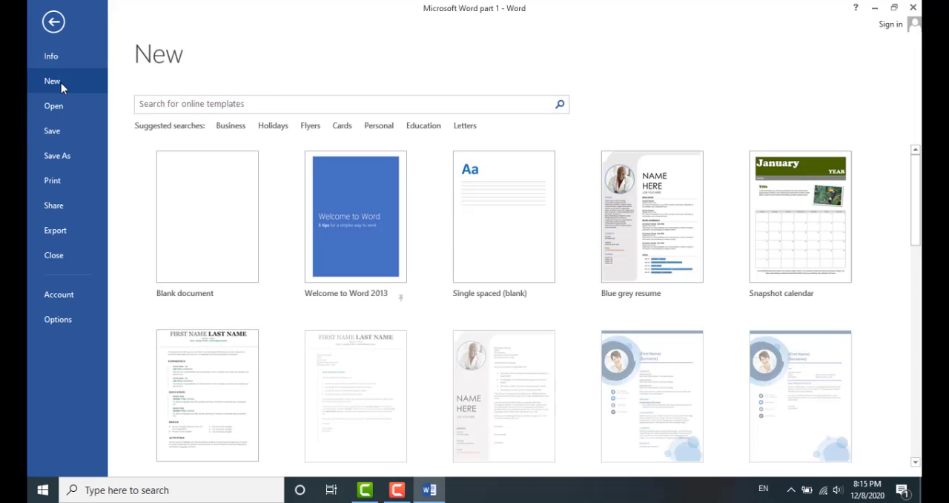
pyautogui.click(189, 201)
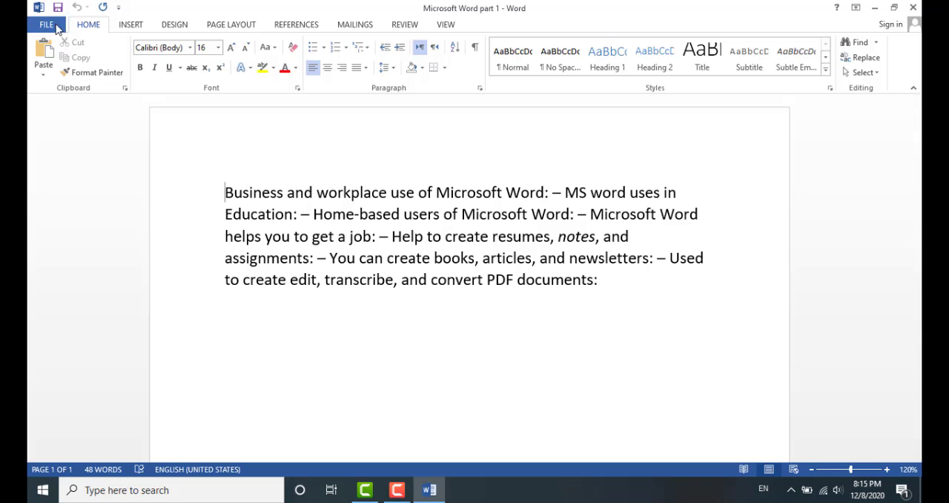
# Open the recent document 1st year evening from the Open page, then close it
pyautogui.click(57, 25)
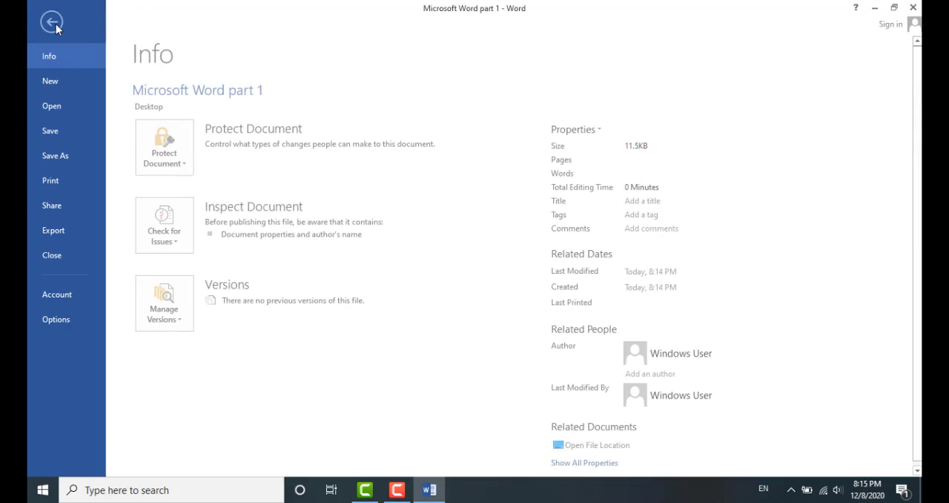
pyautogui.click(58, 110)
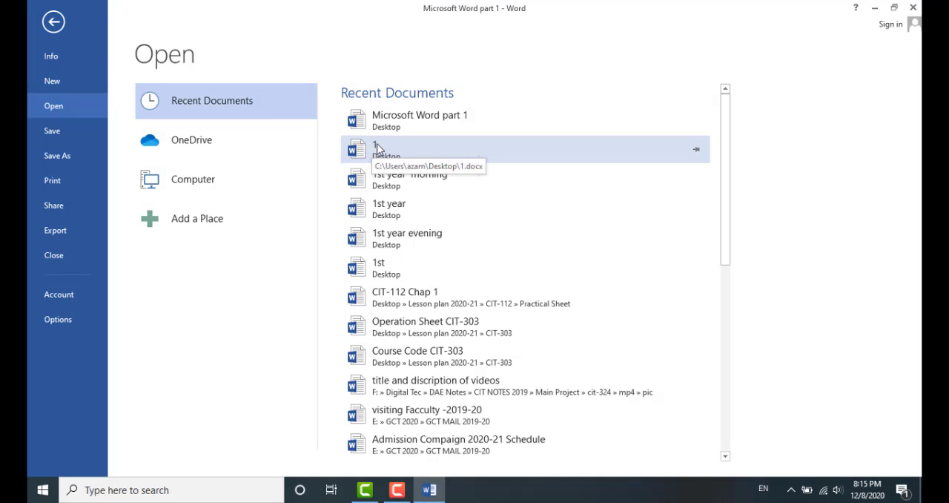
pyautogui.click(397, 238)
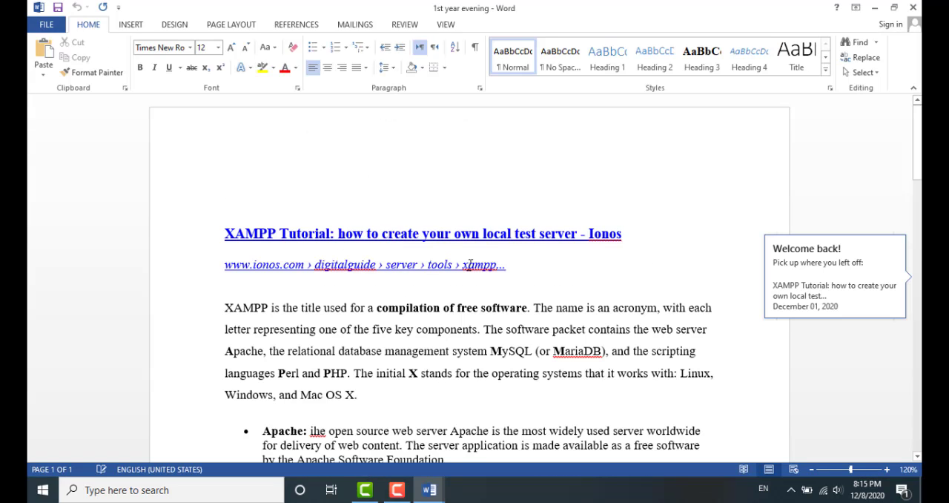
pyautogui.click(912, 8)
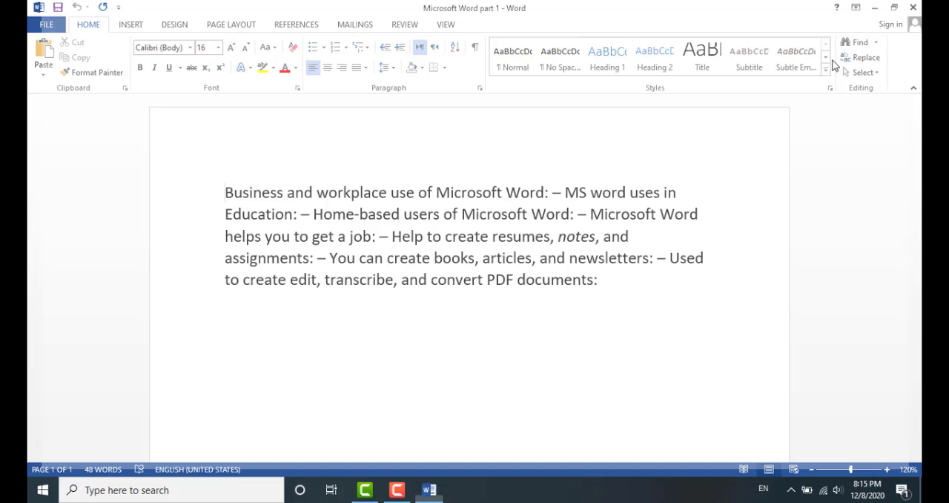
# In Word Options Save settings, set AutoRecover to every 1 minute and the save format to Word Document (*.docx)
pyautogui.click(47, 24)
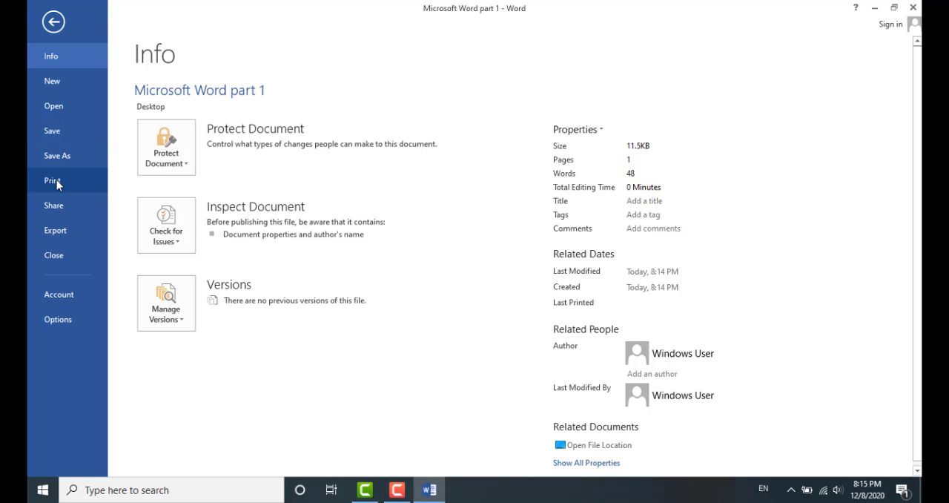
pyautogui.click(57, 319)
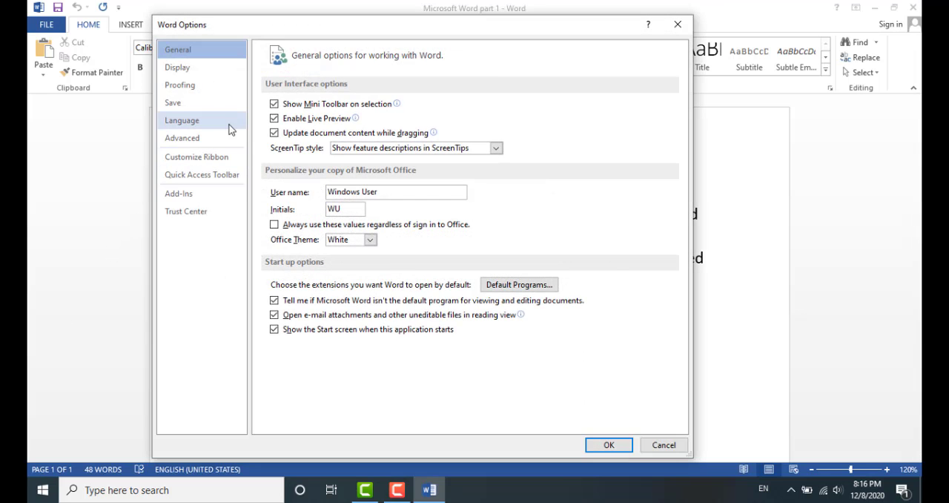
pyautogui.click(188, 108)
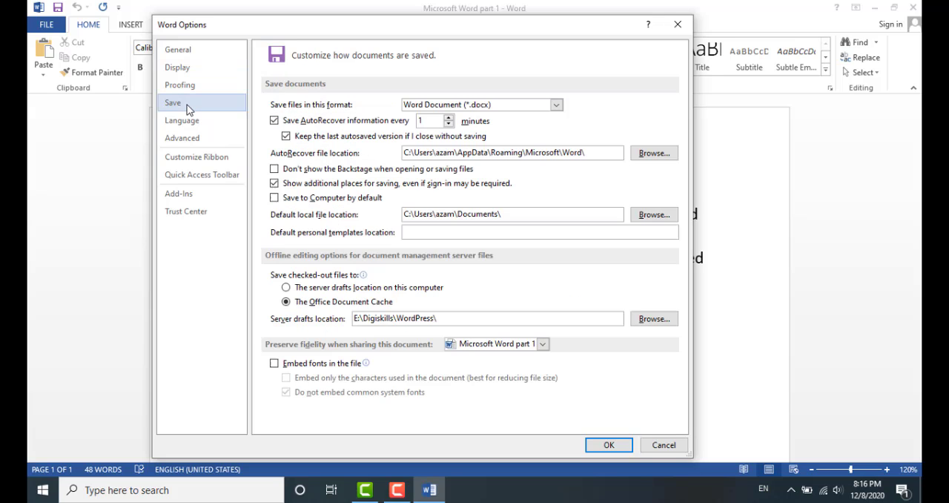
pyautogui.click(449, 125)
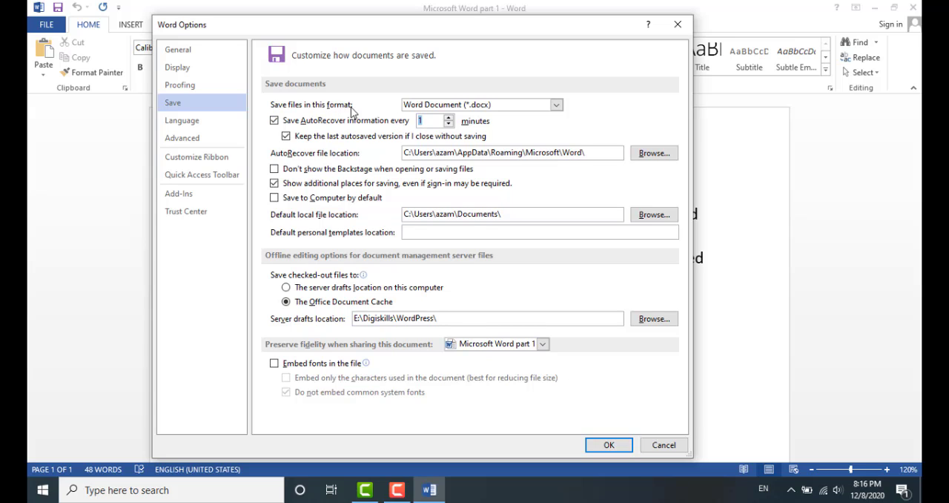
pyautogui.click(557, 107)
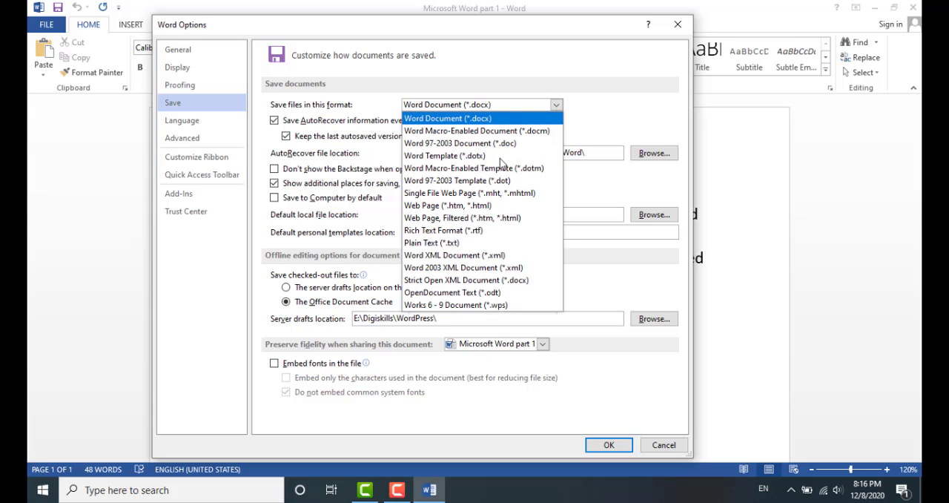
pyautogui.click(590, 106)
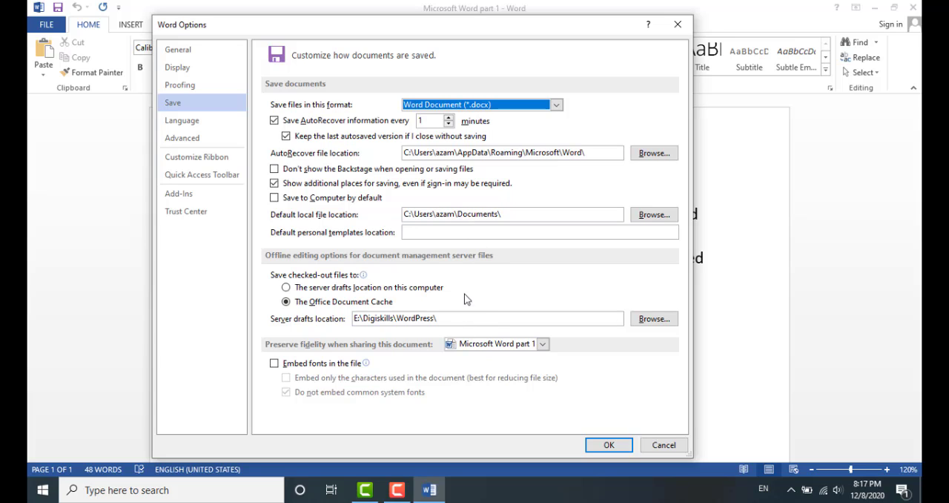
pyautogui.click(620, 445)
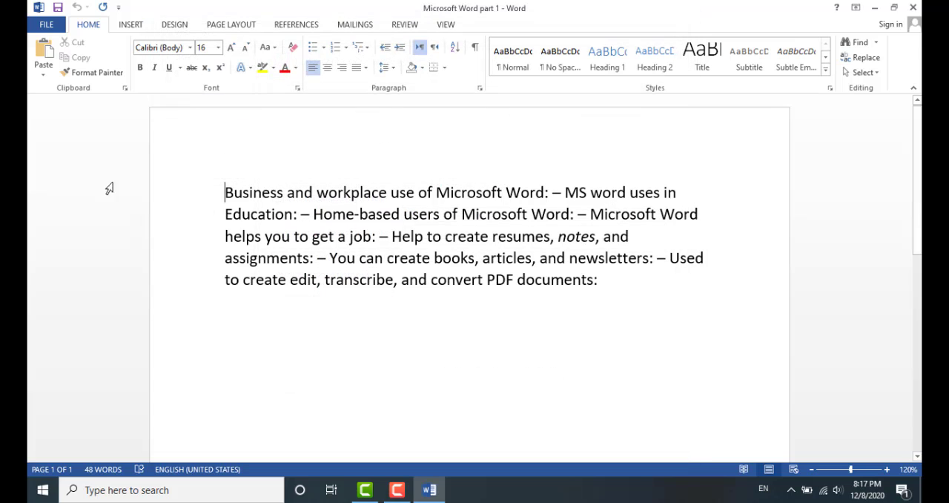
# Encrypt the document with a password, entering and re-entering the password
pyautogui.click(47, 26)
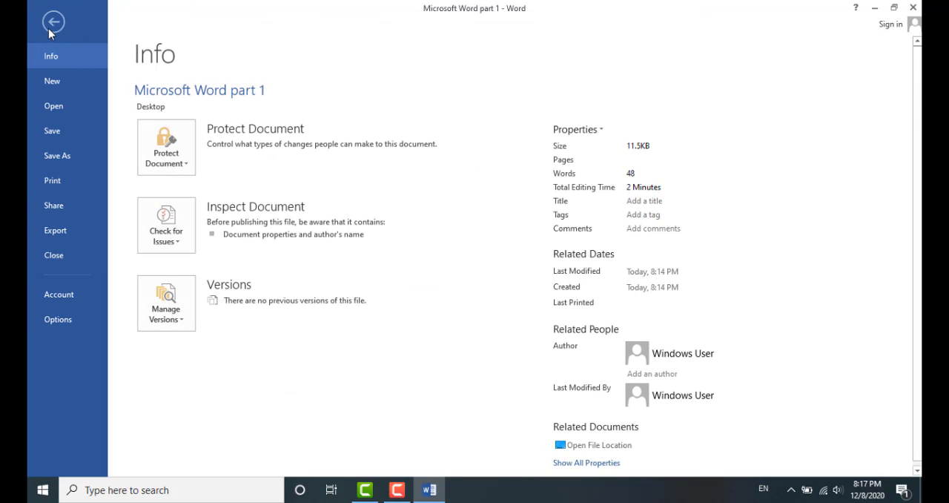
pyautogui.click(172, 161)
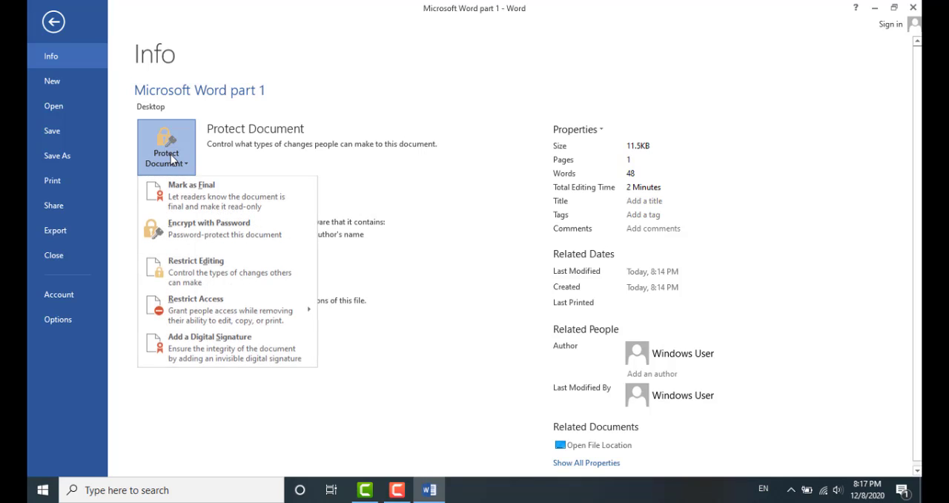
pyautogui.click(186, 234)
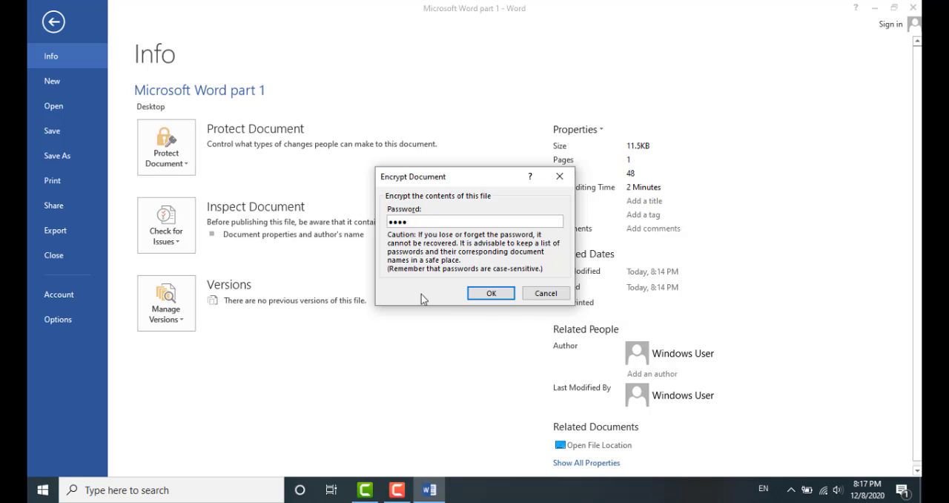
pyautogui.click(474, 293)
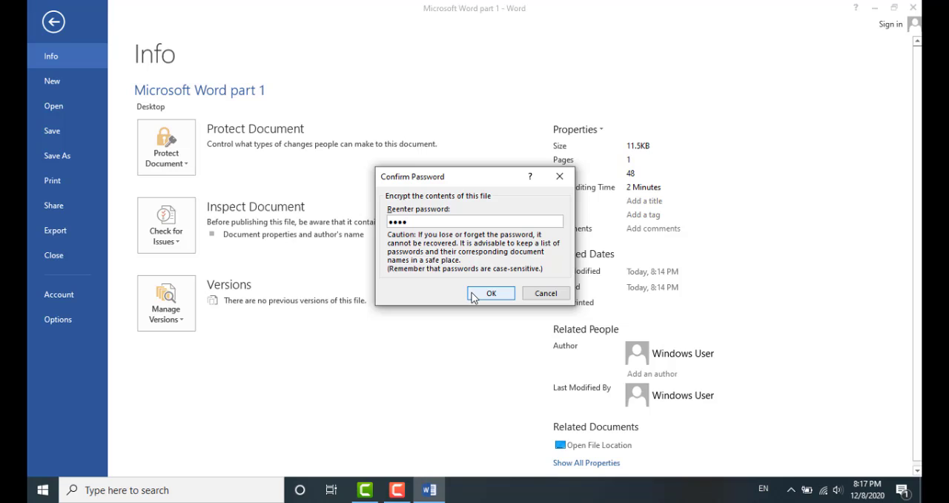
pyautogui.click(493, 295)
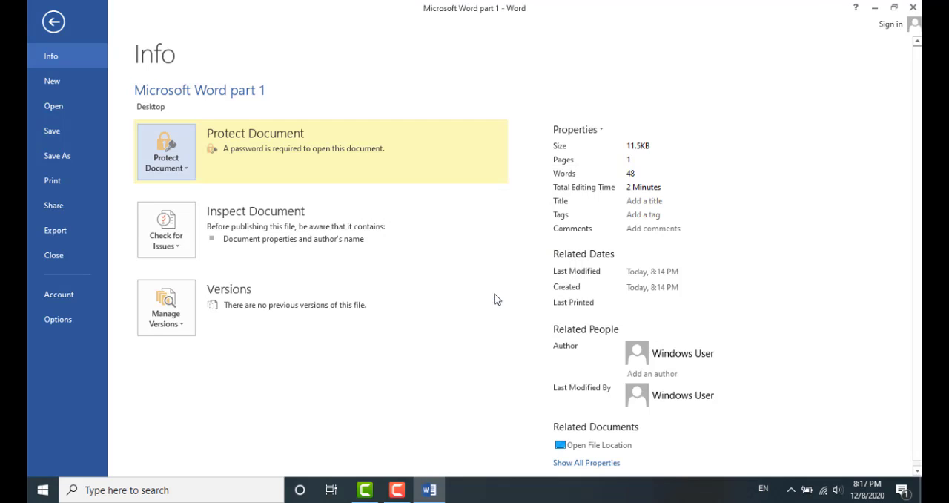
# Close Word saving the changes, then reopen Microsoft Word part 1 from the Desktop by entering its password
pyautogui.click(912, 9)
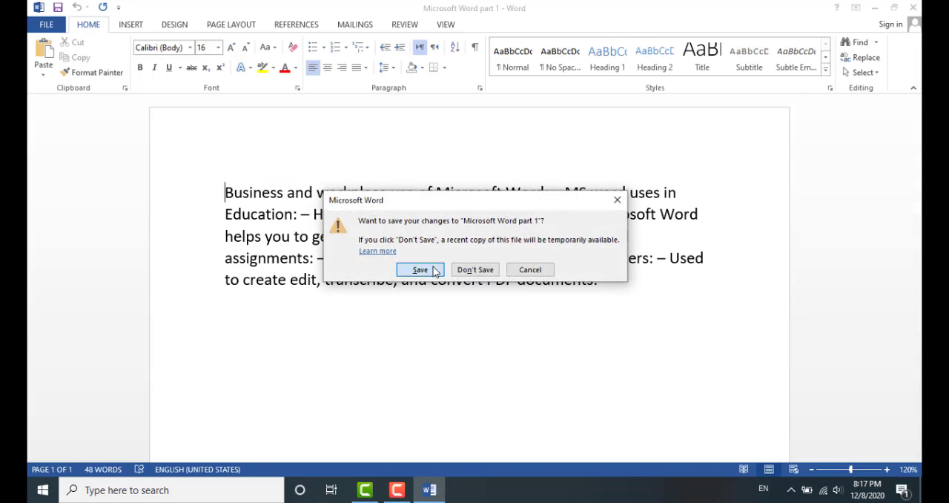
pyautogui.click(420, 269)
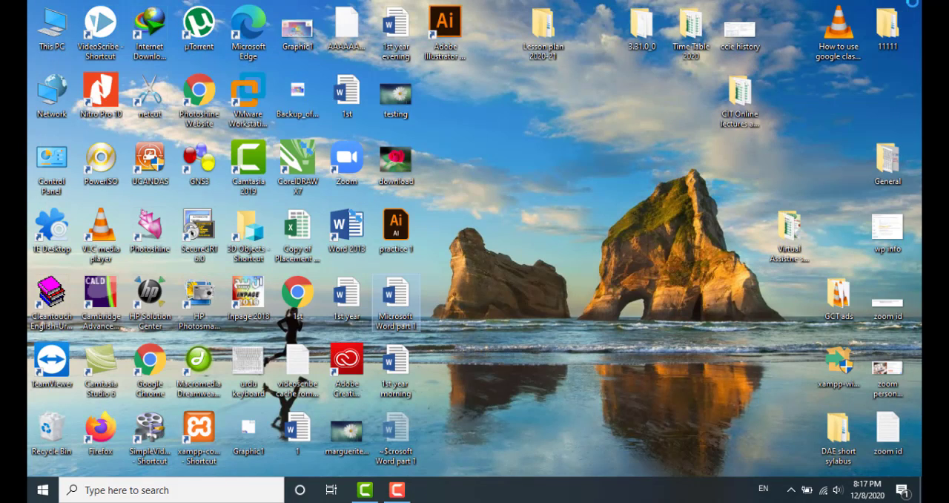
pyautogui.doubleClick(400, 309)
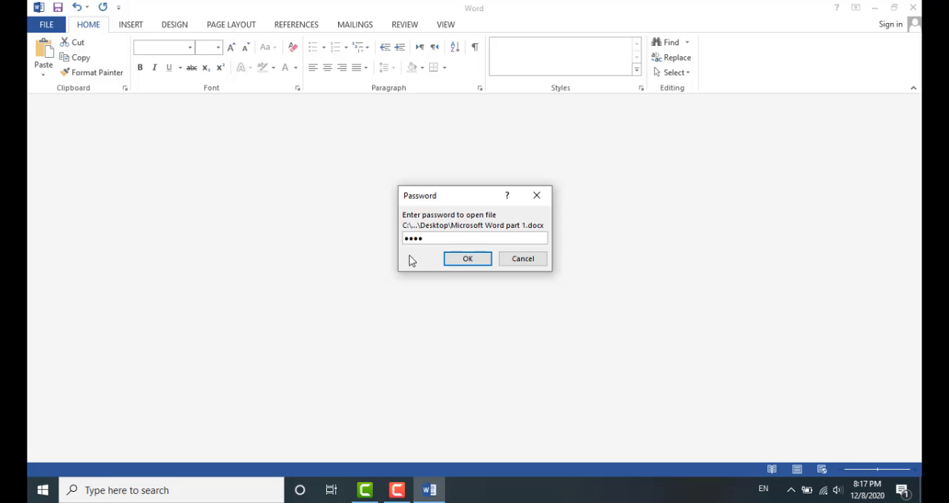
pyautogui.click(473, 261)
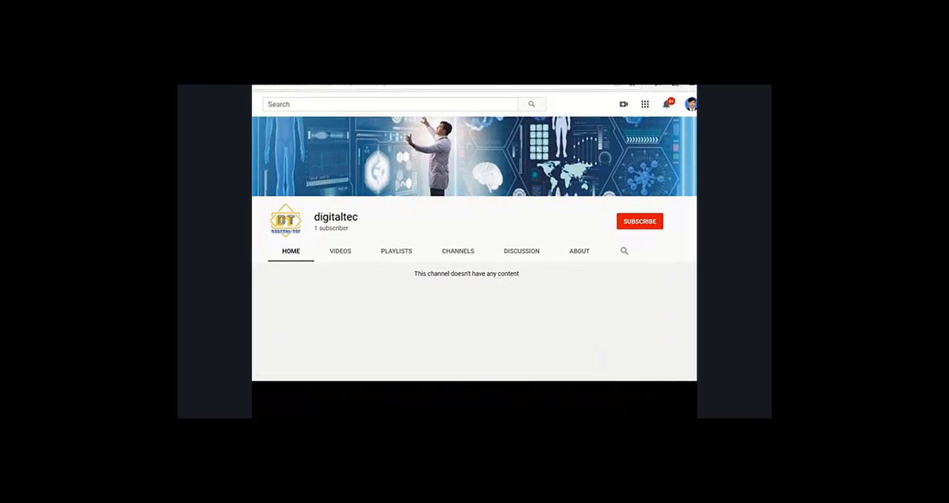
pyautogui.click(631, 222)
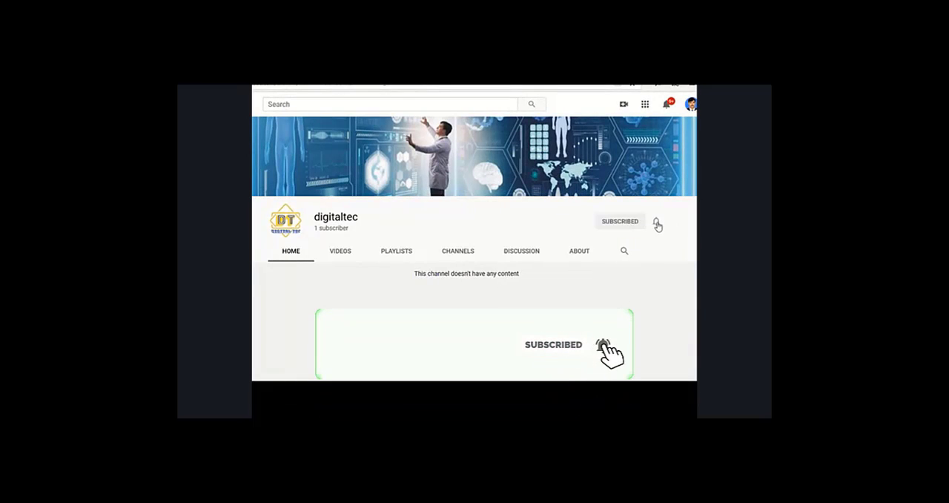
pyautogui.click(656, 224)
pyautogui.click(619, 243)
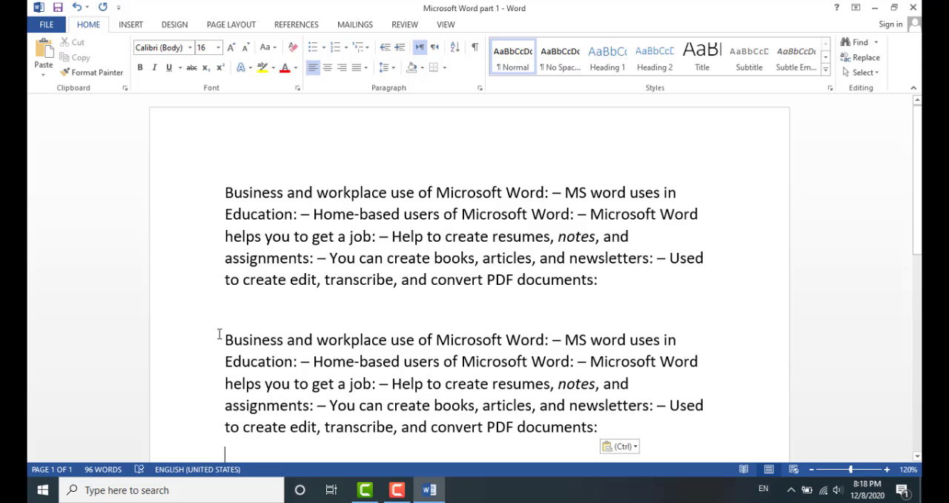
# Undo the duplicated paragraph paste, then select and cut the paragraph's first line
pyautogui.hotkey('ctrl', 'z')
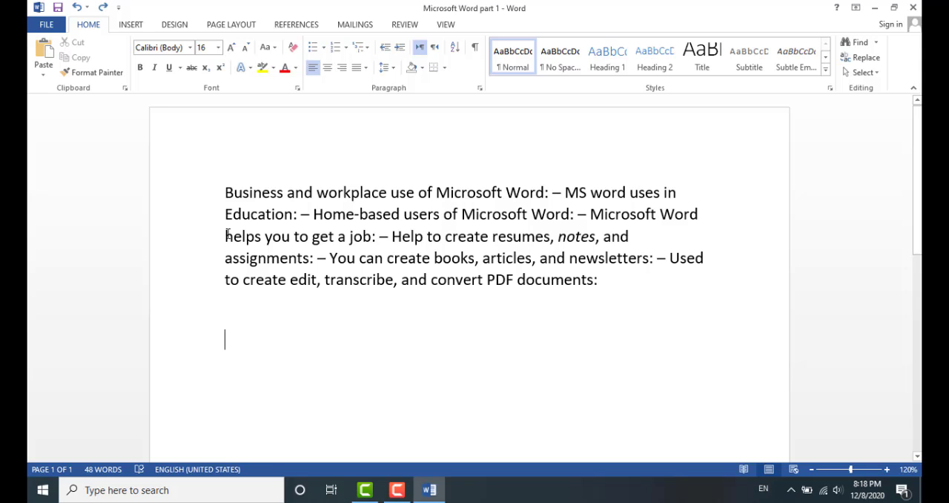
pyautogui.click(222, 193)
pyautogui.moveTo(268, 192); pyautogui.dragTo(675, 185)
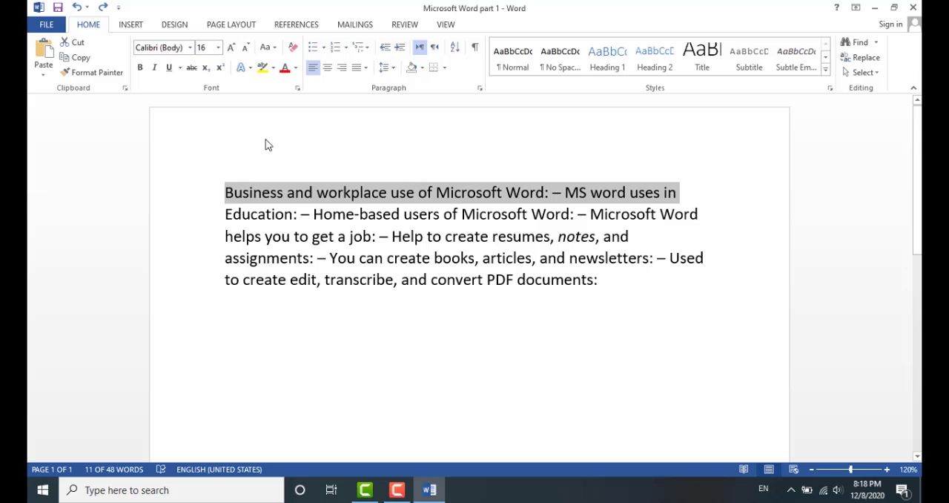
pyautogui.click(86, 47)
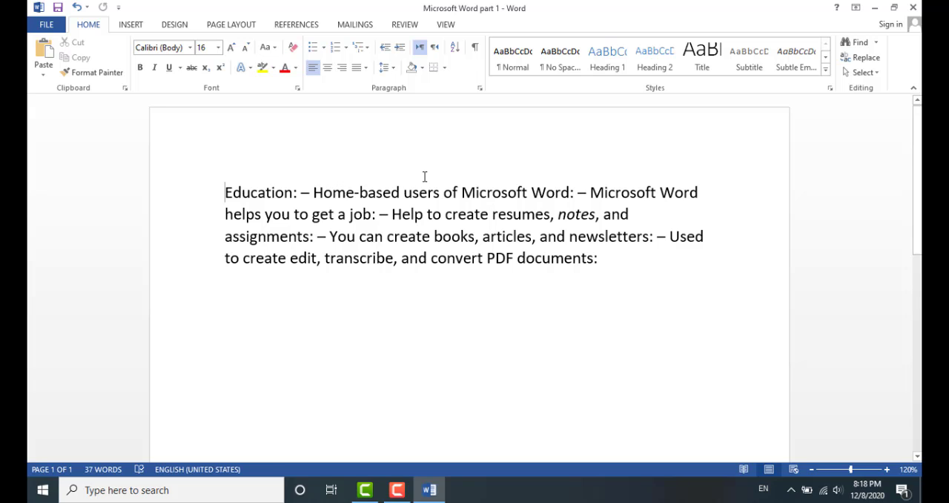
# Add two blank lines after the paragraph and paste the cut line there
pyautogui.click(606, 261)
pyautogui.press('Return')
pyautogui.press('Return')
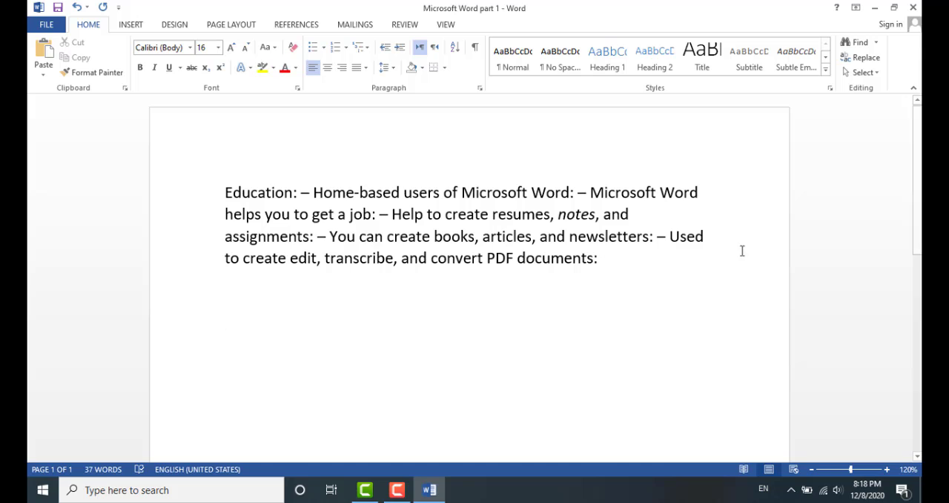
pyautogui.click(46, 55)
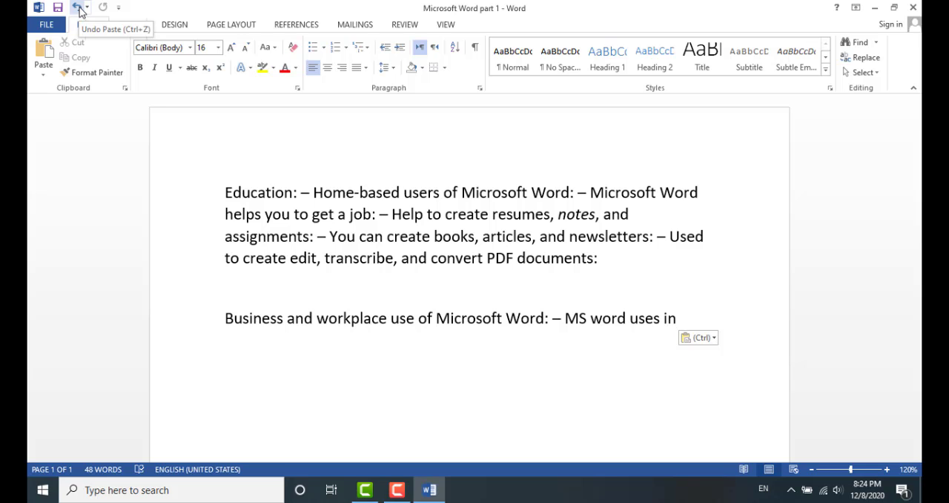
# Undo the paste, redo it, then undo it again
pyautogui.click(77, 7)
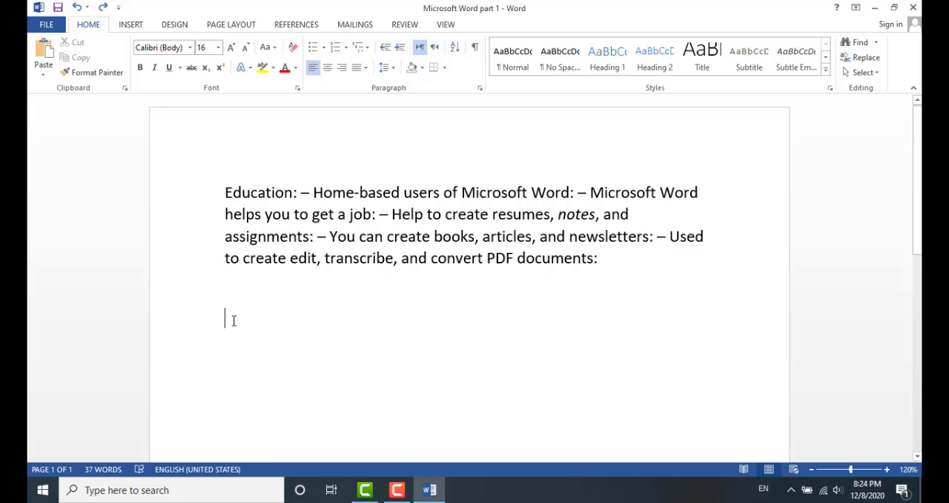
pyautogui.click(103, 7)
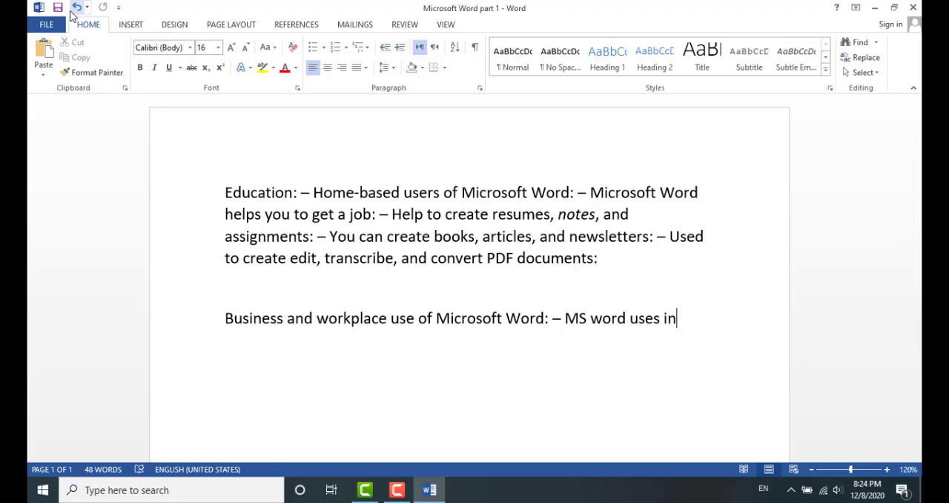
pyautogui.click(76, 8)
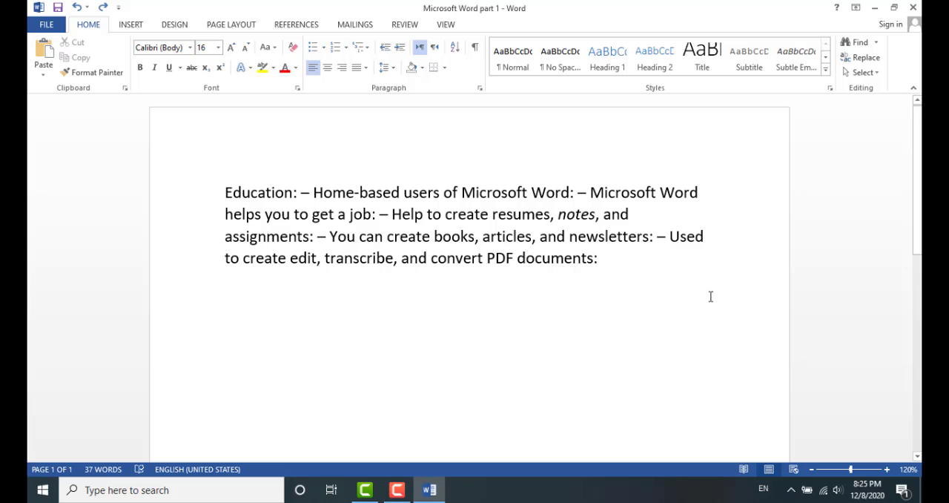
# Select the whole paragraph and set its font to Arial Black
pyautogui.moveTo(225, 189); pyautogui.dragTo(652, 266)
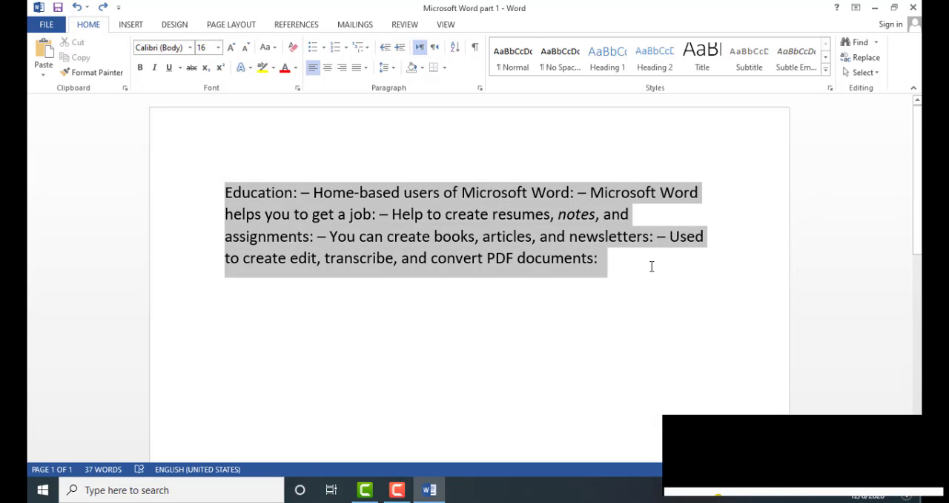
pyautogui.click(190, 50)
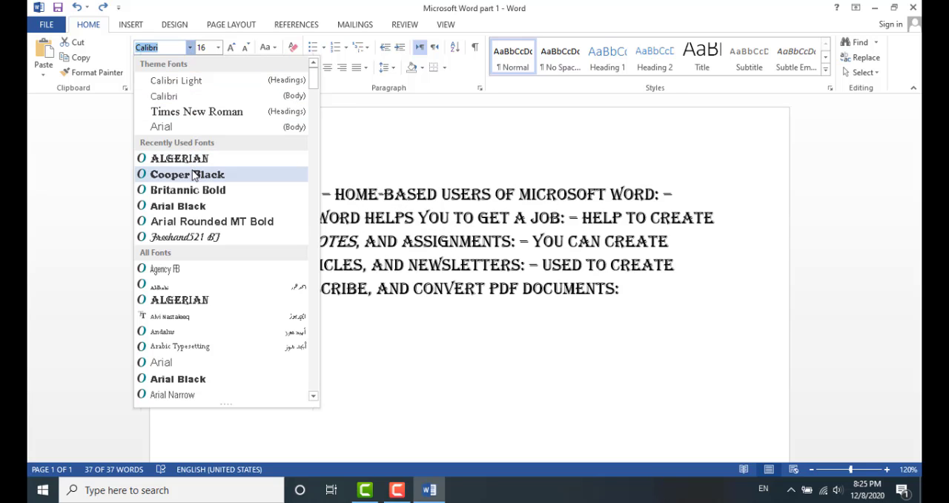
pyautogui.click(192, 211)
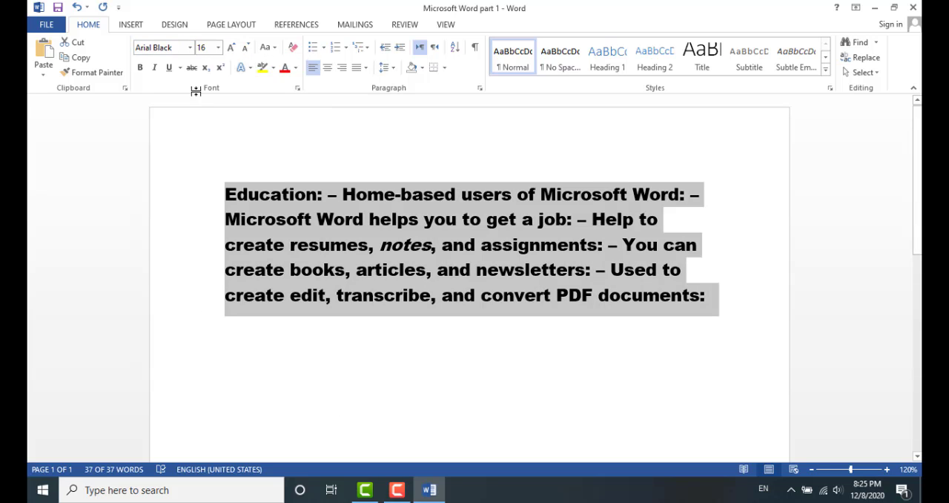
# Change the paragraph's font to Arial
pyautogui.click(190, 48)
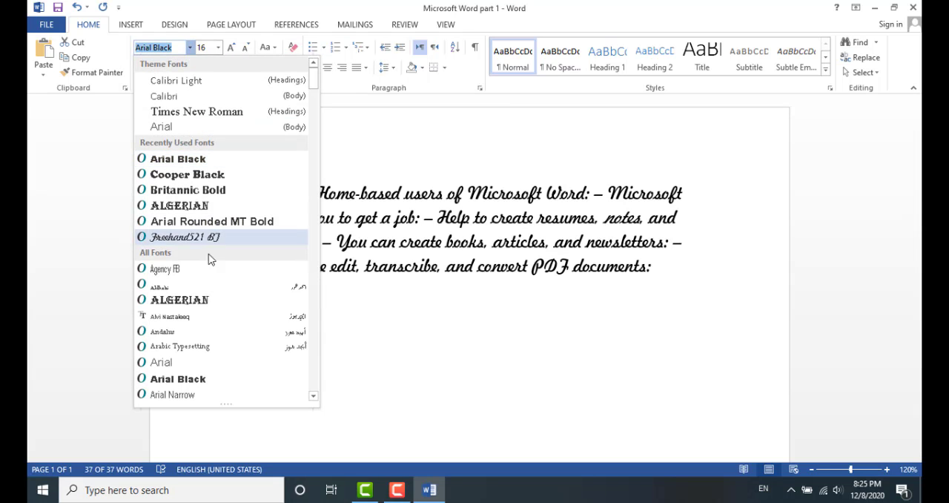
pyautogui.click(198, 362)
pyautogui.click(272, 341)
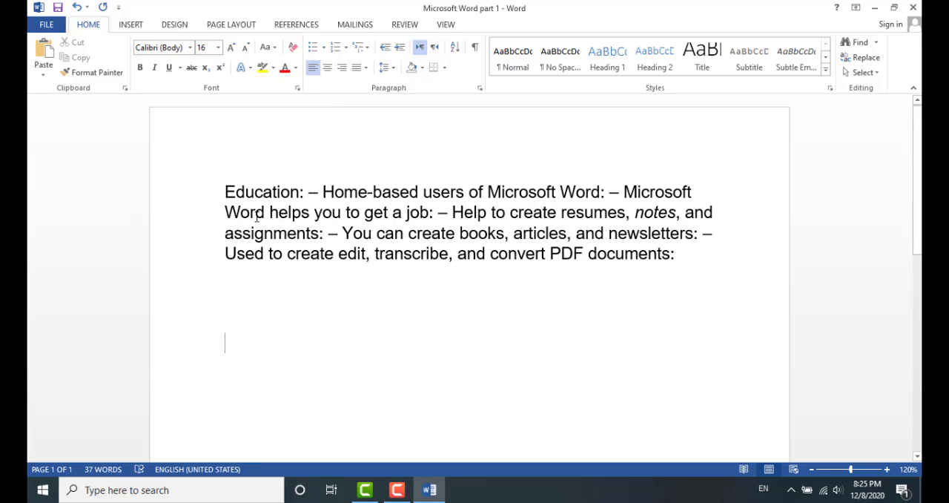
# Select the paragraph and set its font size to 10
pyautogui.moveTo(224, 191); pyautogui.dragTo(695, 254)
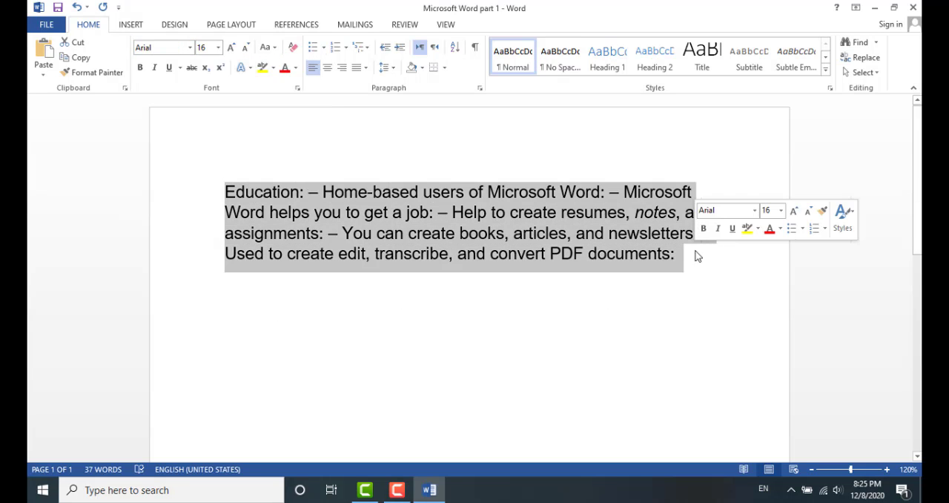
pyautogui.click(218, 49)
pyautogui.click(207, 88)
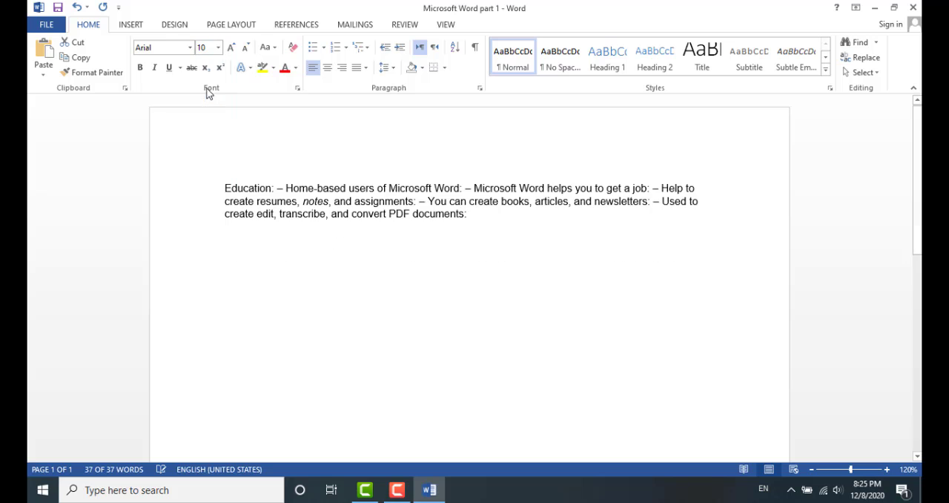
# Set the paragraph's font size to 20, then grow it twice to 24
pyautogui.click(218, 48)
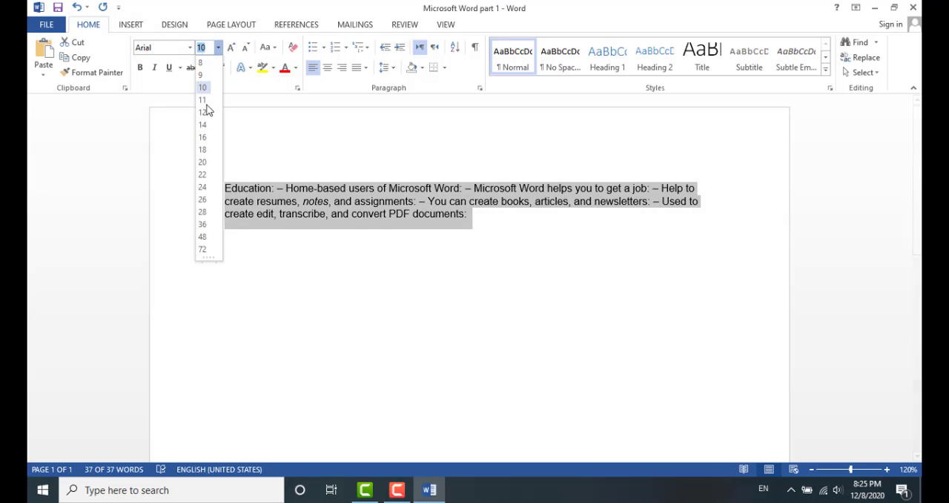
pyautogui.click(203, 162)
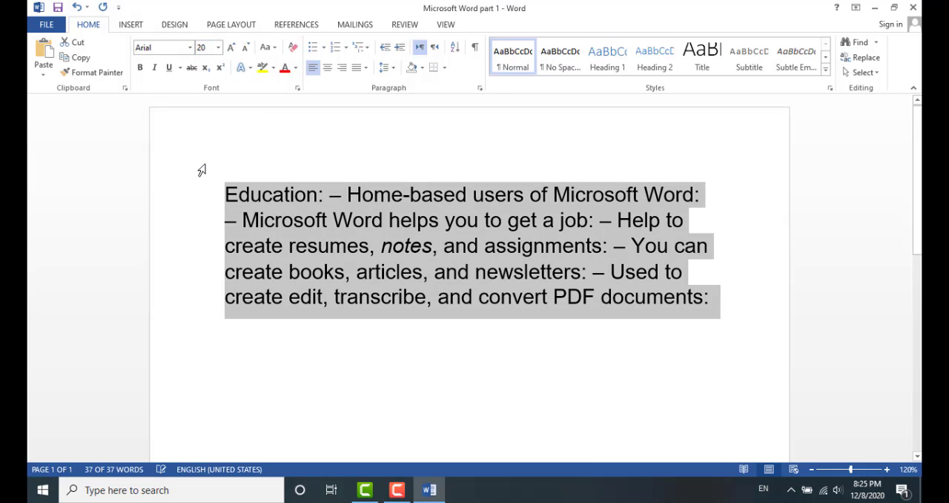
pyautogui.click(232, 49)
pyautogui.click(232, 50)
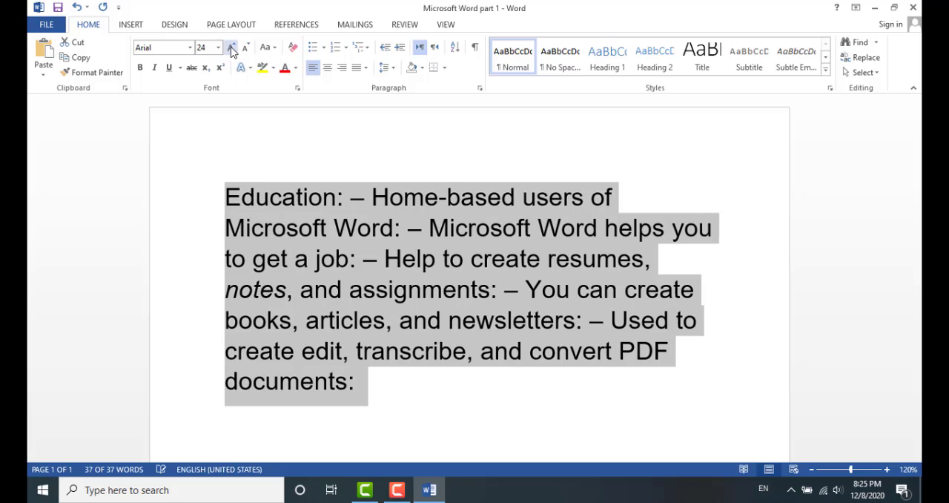
# Shrink the paragraph's font size four steps down to 16
pyautogui.click(247, 48)
pyautogui.click(247, 48)
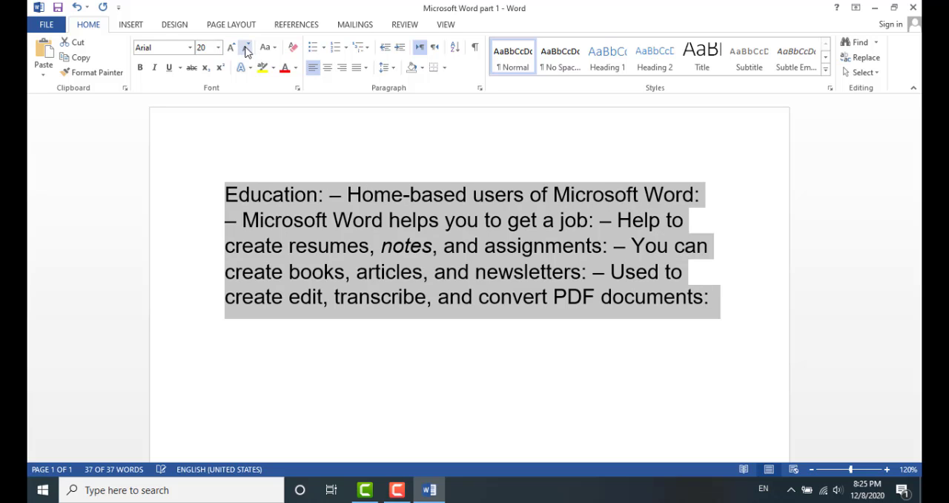
pyautogui.click(247, 48)
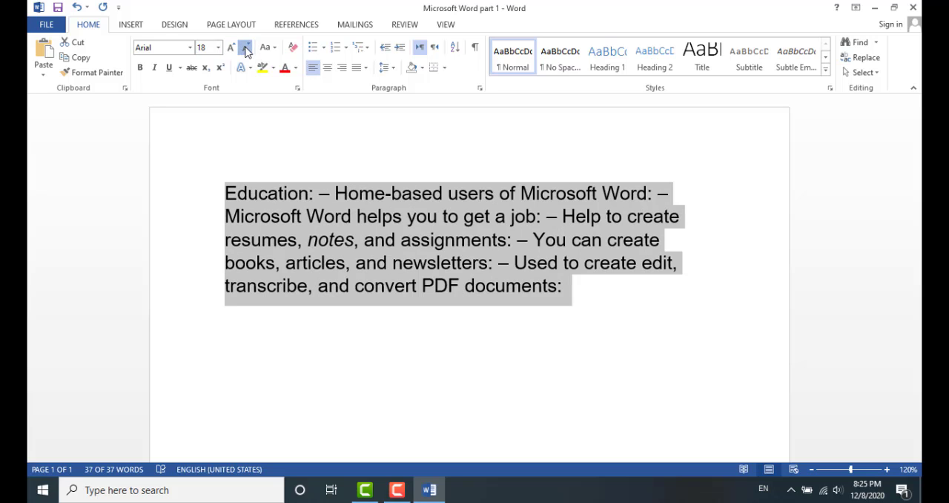
pyautogui.click(247, 48)
pyautogui.click(255, 254)
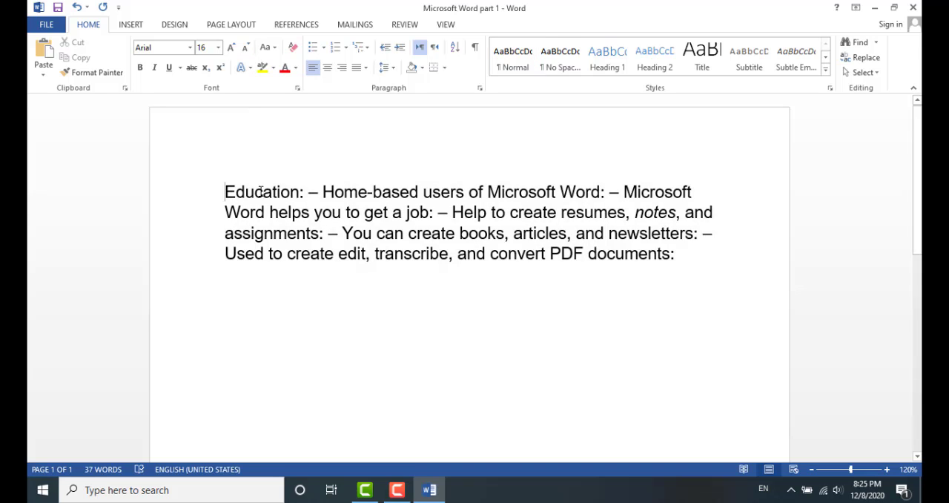
# Make the paragraph's first line bold
pyautogui.moveTo(226, 192); pyautogui.dragTo(679, 198)
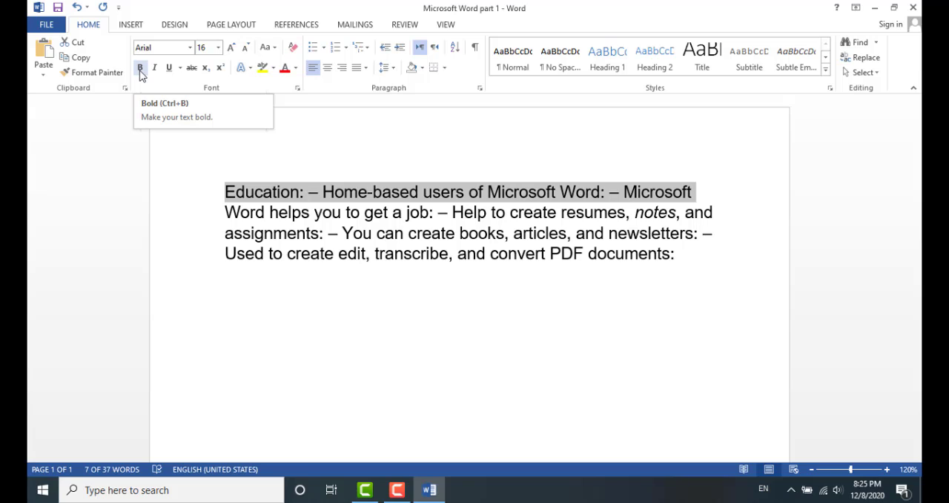
pyautogui.click(140, 68)
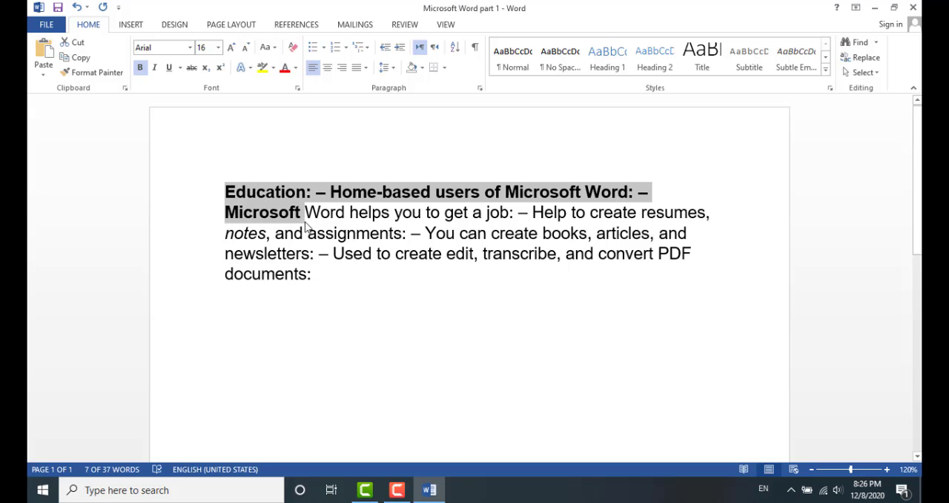
# Italicize the phrase "Word helps you to get a job: – Help to create resumes," and underline the following line of text
pyautogui.moveTo(307, 217); pyautogui.dragTo(720, 214)
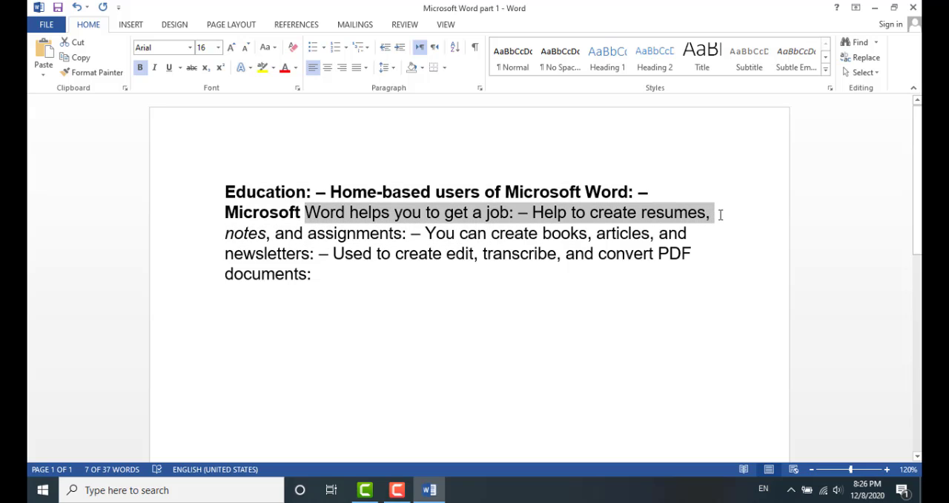
pyautogui.click(155, 68)
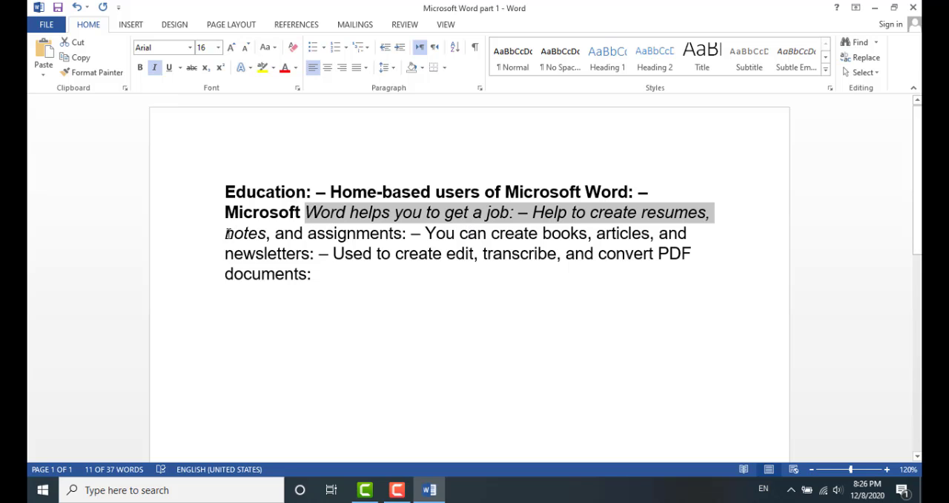
pyautogui.moveTo(226, 234); pyautogui.dragTo(693, 234)
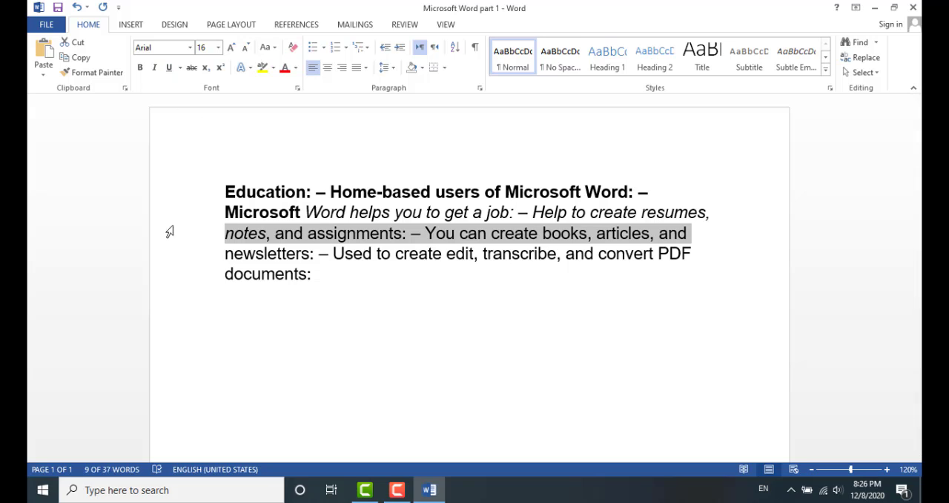
pyautogui.click(170, 68)
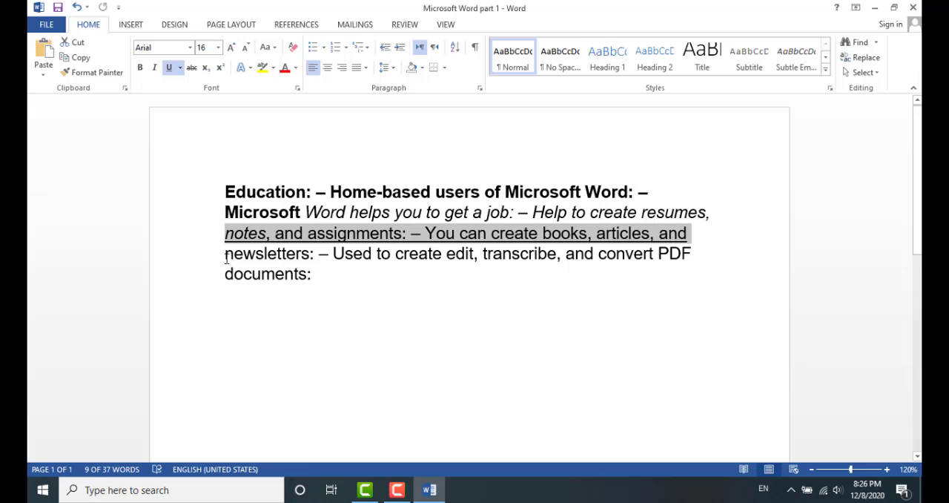
# Apply strikethrough to the word "newsletters:"
pyautogui.moveTo(226, 255); pyautogui.dragTo(315, 256)
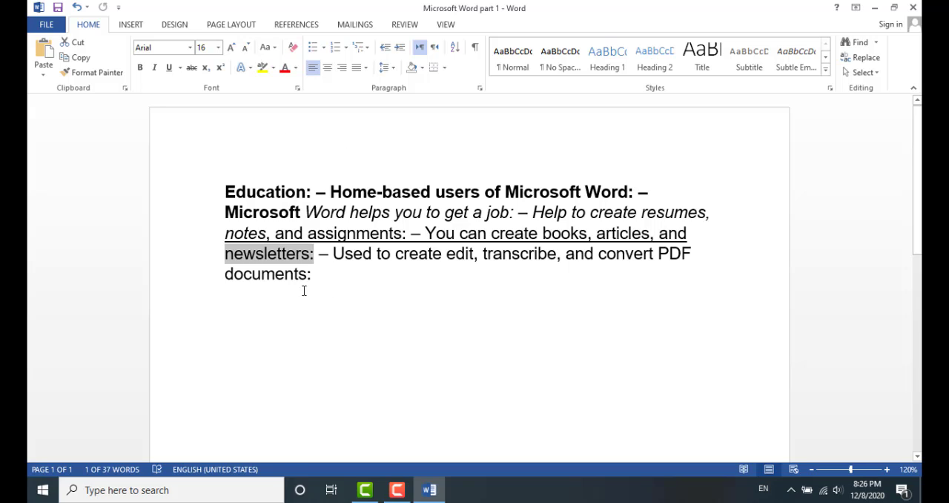
pyautogui.click(192, 70)
pyautogui.click(313, 323)
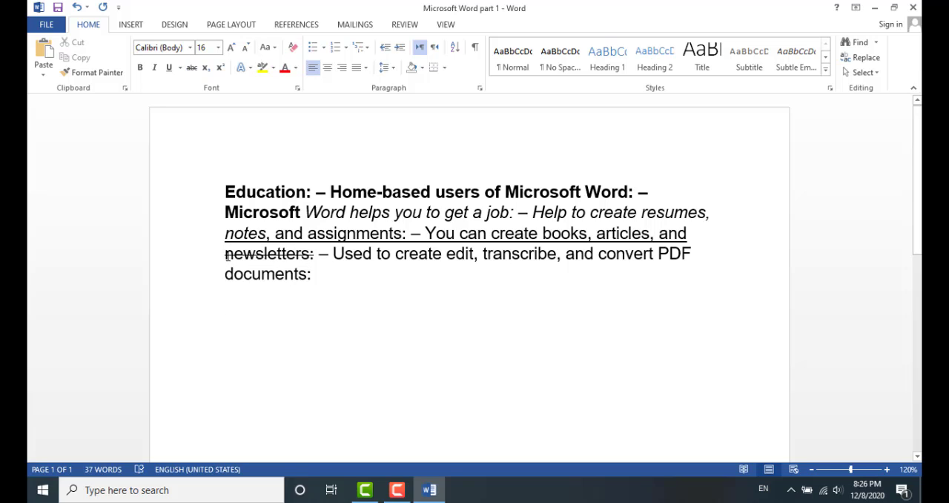
# Remove the strikethrough from "newsletters:"
pyautogui.moveTo(227, 255); pyautogui.dragTo(314, 265)
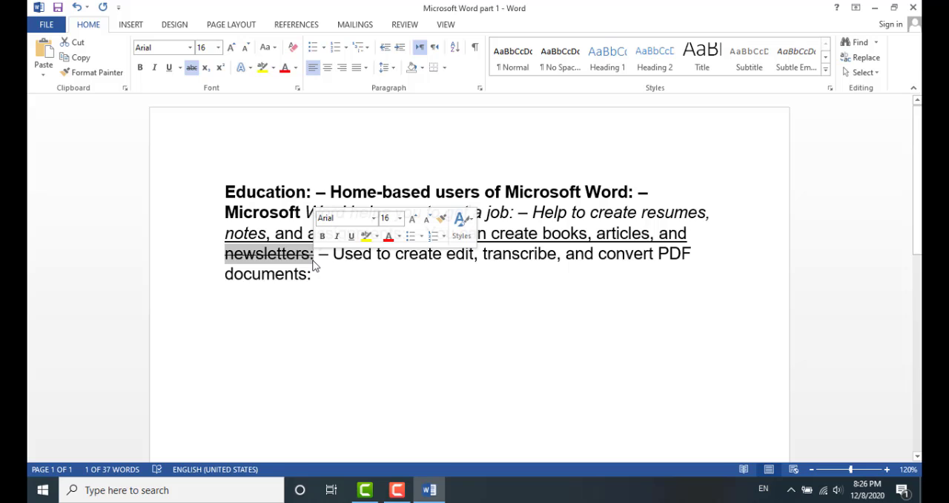
pyautogui.click(253, 213)
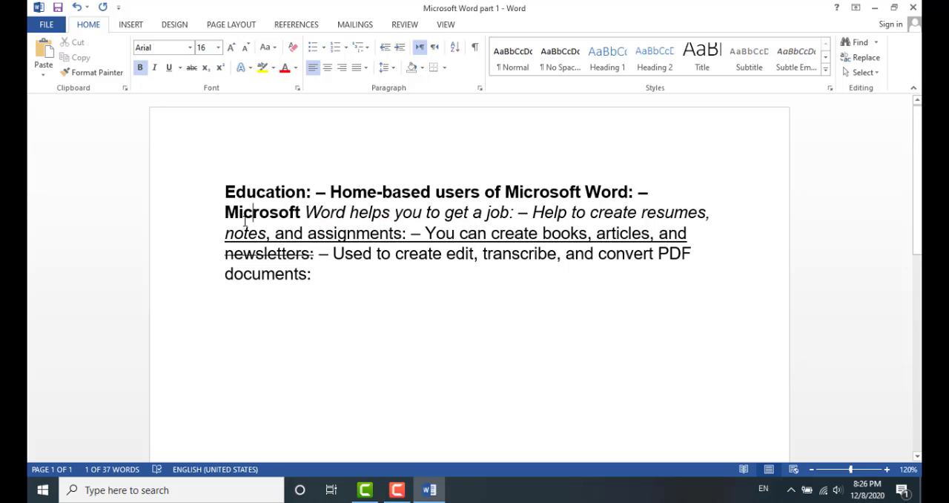
pyautogui.moveTo(226, 254); pyautogui.dragTo(313, 259)
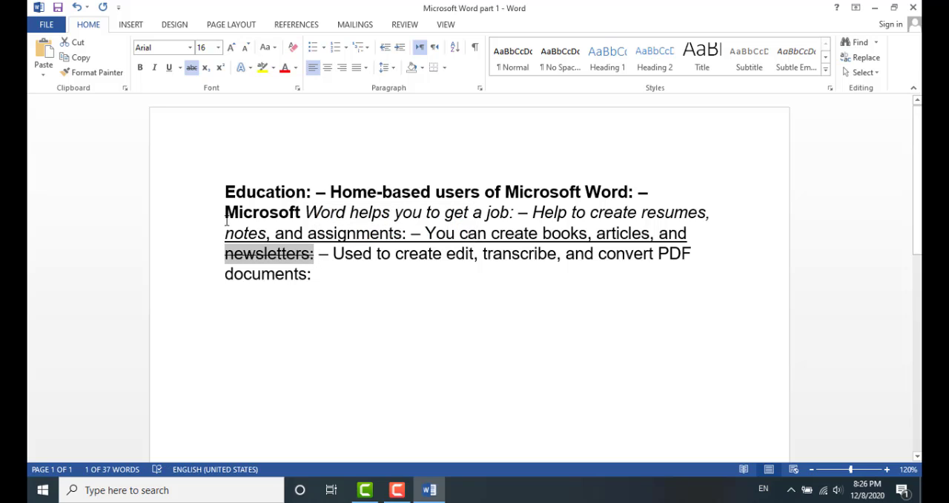
pyautogui.click(192, 68)
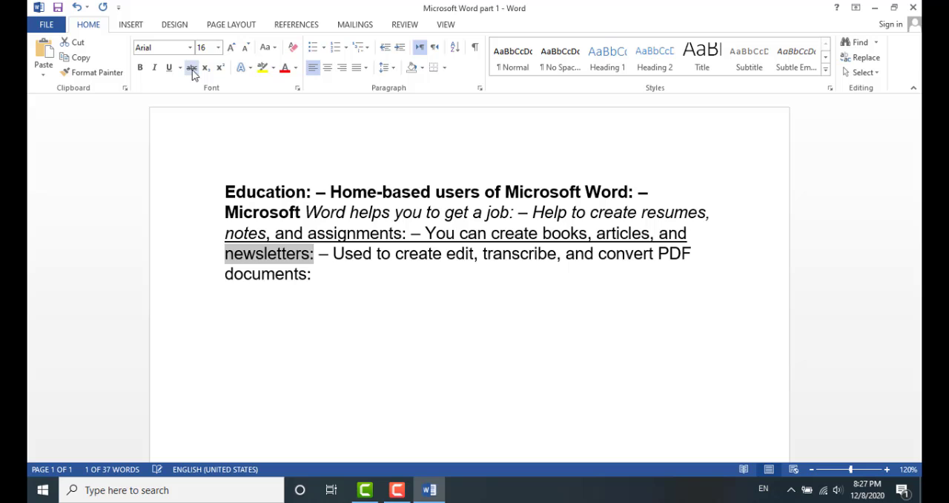
# Remove the underline from the line starting "notes, and assignments"
pyautogui.moveTo(244, 236); pyautogui.dragTo(701, 234)
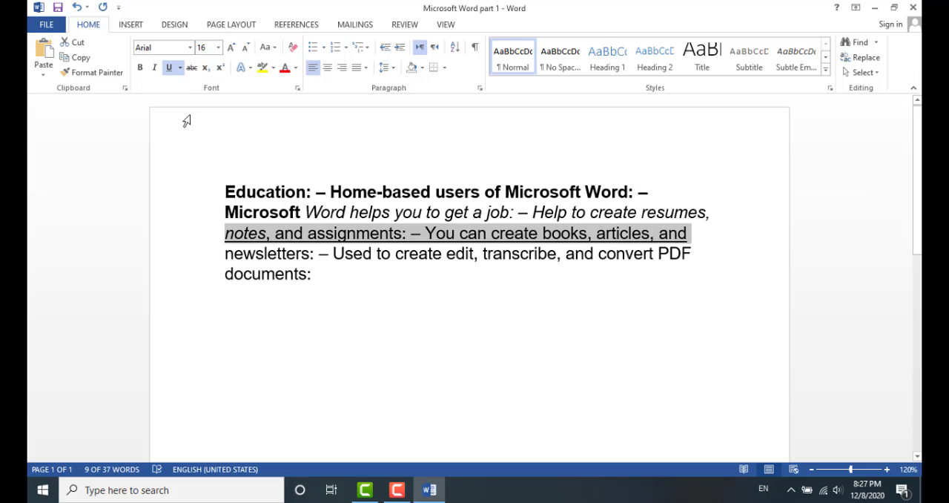
pyautogui.click(169, 68)
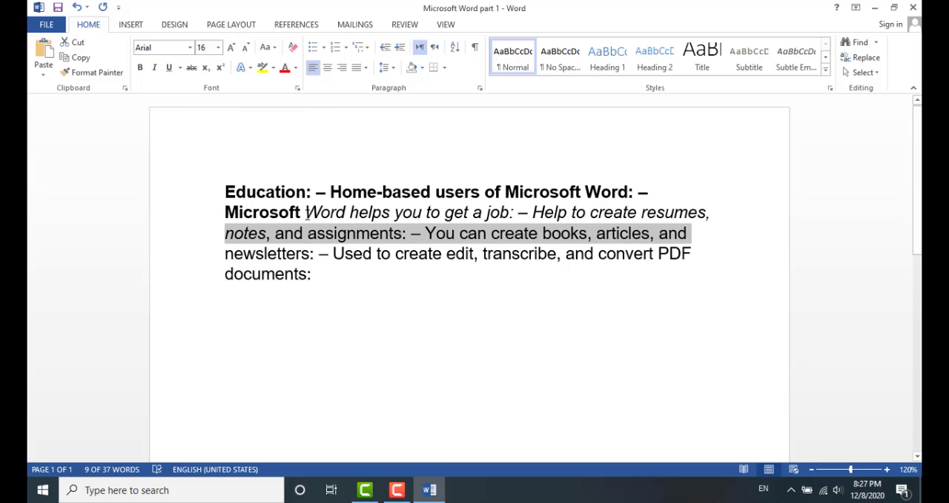
# Toggle italic off, on and off again for the phrase "Word helps you to get a job: – Help to create resumes,"
pyautogui.moveTo(307, 213); pyautogui.dragTo(713, 212)
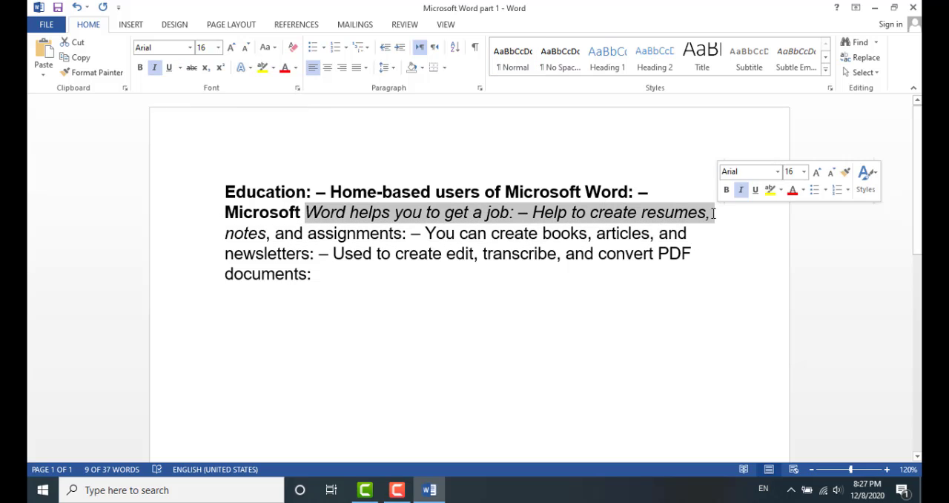
pyautogui.click(155, 70)
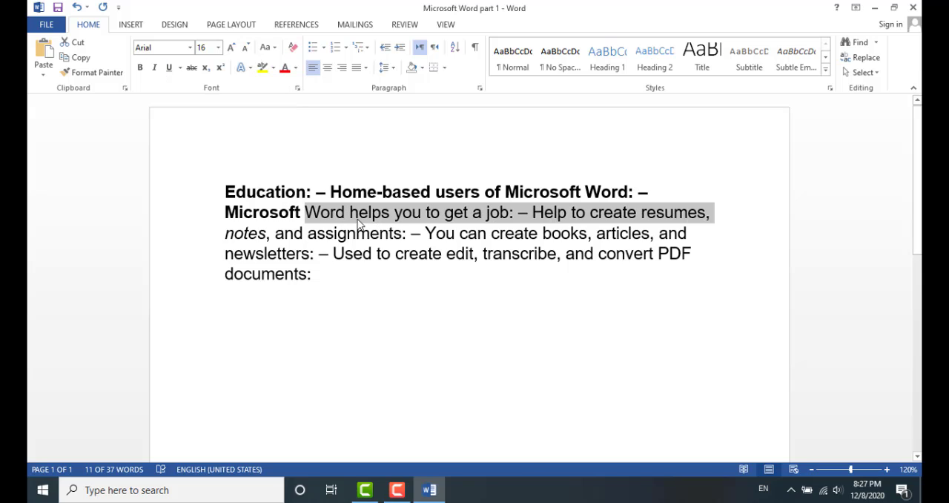
pyautogui.click(155, 69)
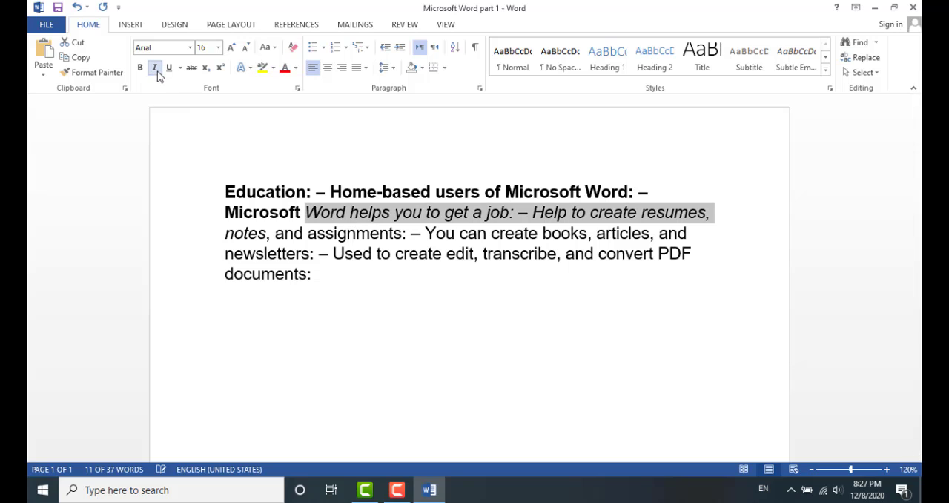
pyautogui.click(155, 69)
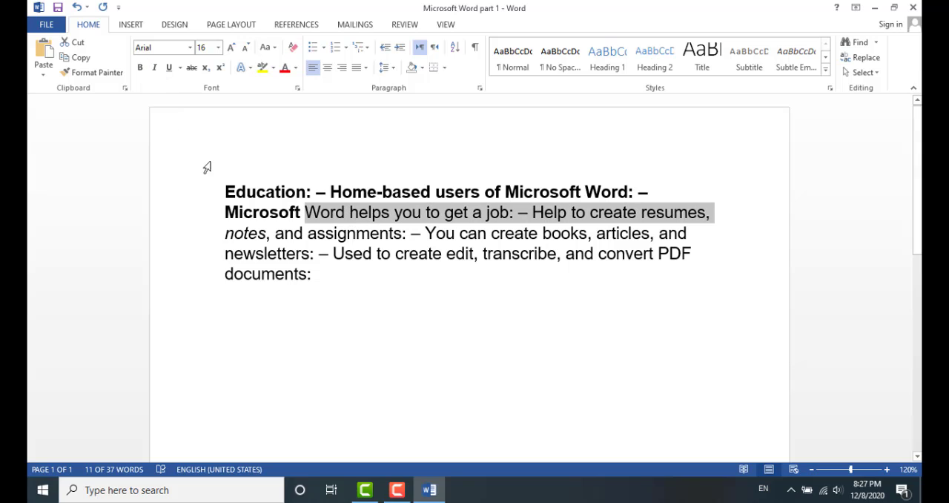
# Remove bold from the heading text and re-bold only "Education: – Home-based users of Microsoft Word:"
pyautogui.moveTo(224, 192); pyautogui.dragTo(300, 213)
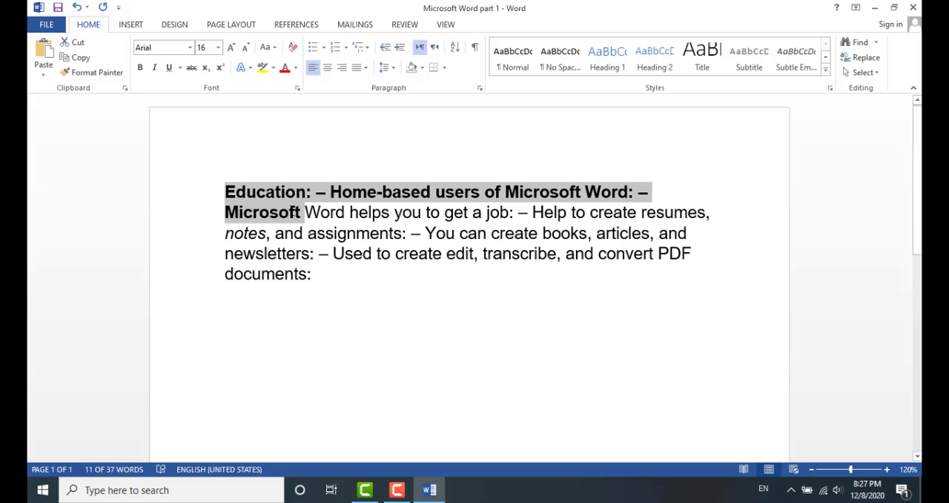
pyautogui.click(140, 69)
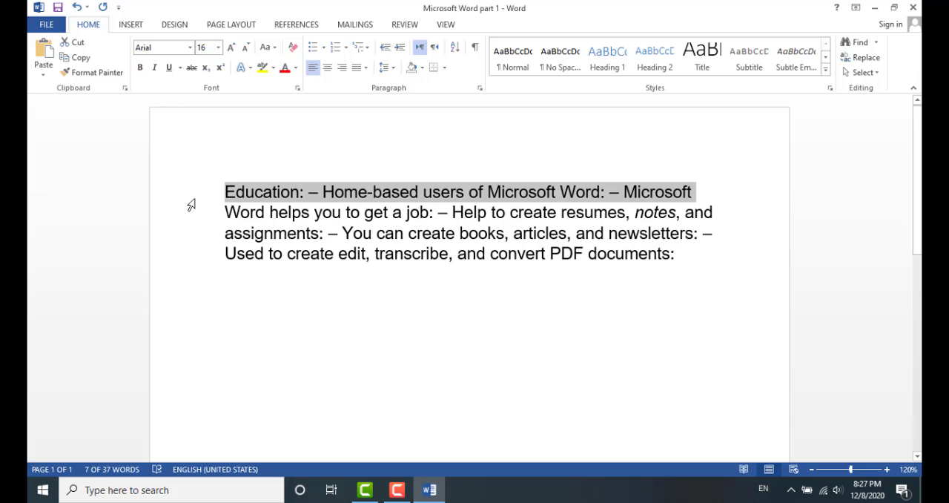
pyautogui.click(226, 206)
pyautogui.moveTo(224, 193); pyautogui.dragTo(605, 192)
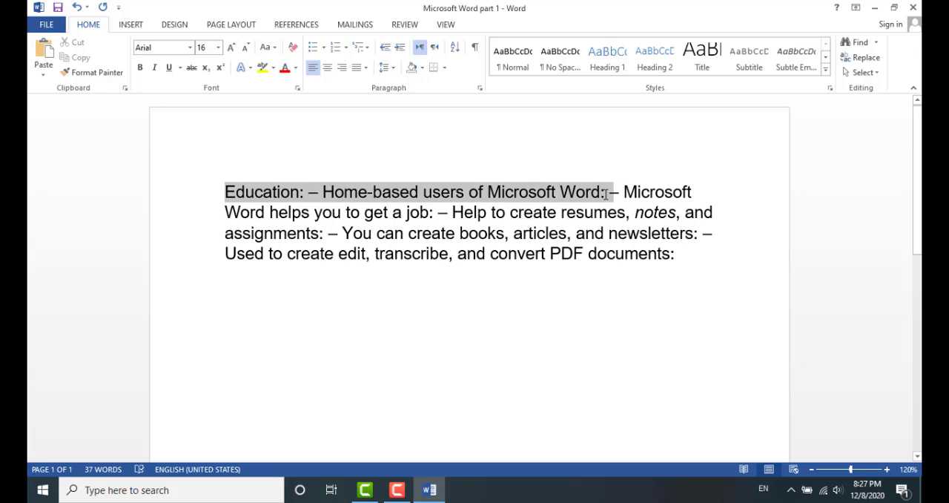
pyautogui.click(140, 67)
pyautogui.click(387, 294)
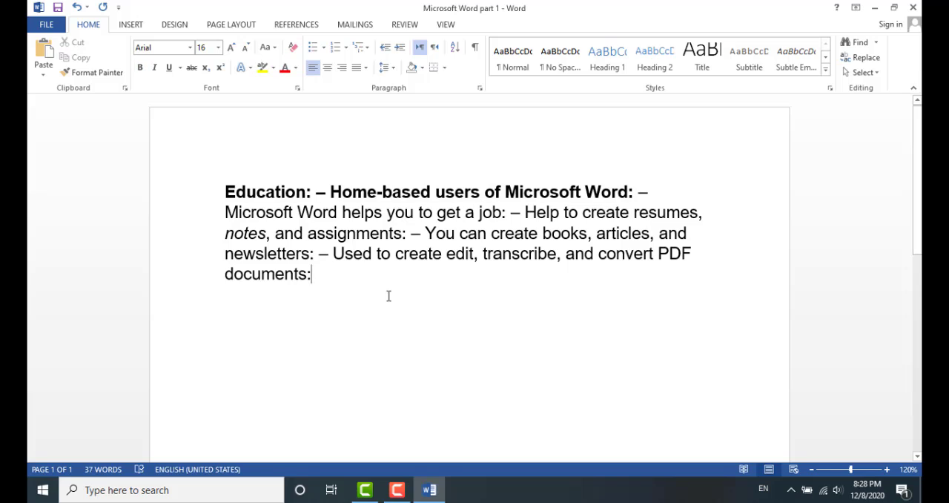
# On a new line below the paragraph, type x with a subscript 2, then turn subscript off
pyautogui.press('Return')
pyautogui.write('x')
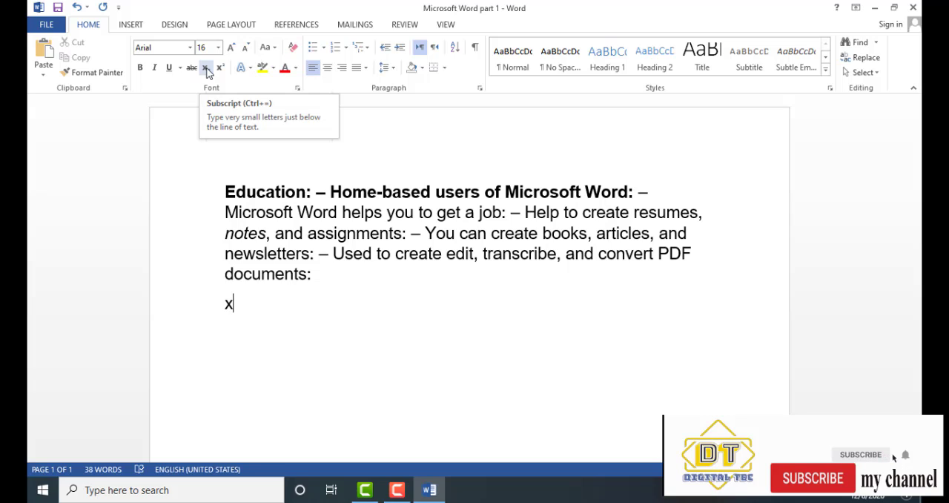
pyautogui.click(207, 68)
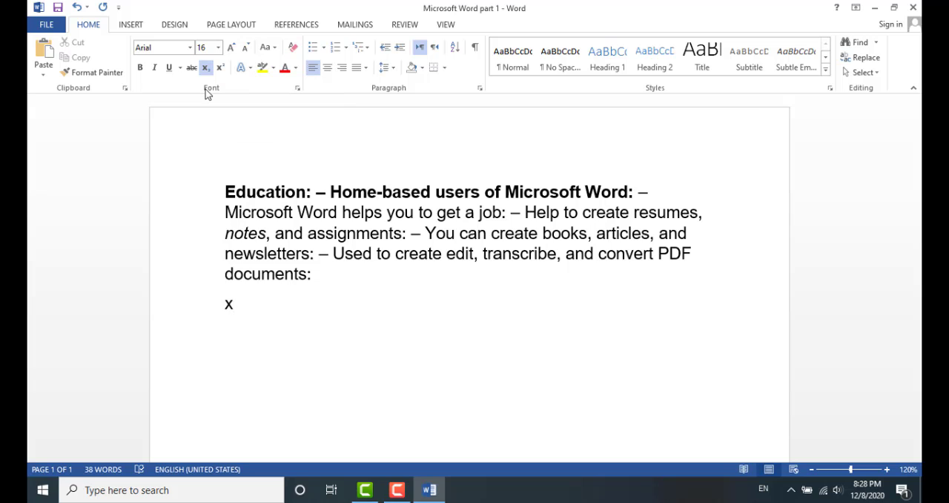
pyautogui.write('2')
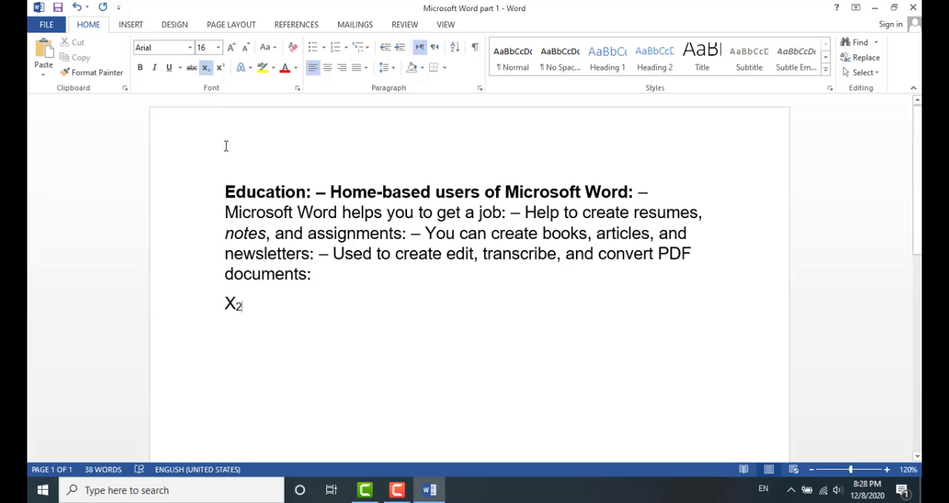
pyautogui.hotkey('ctrl', '=')
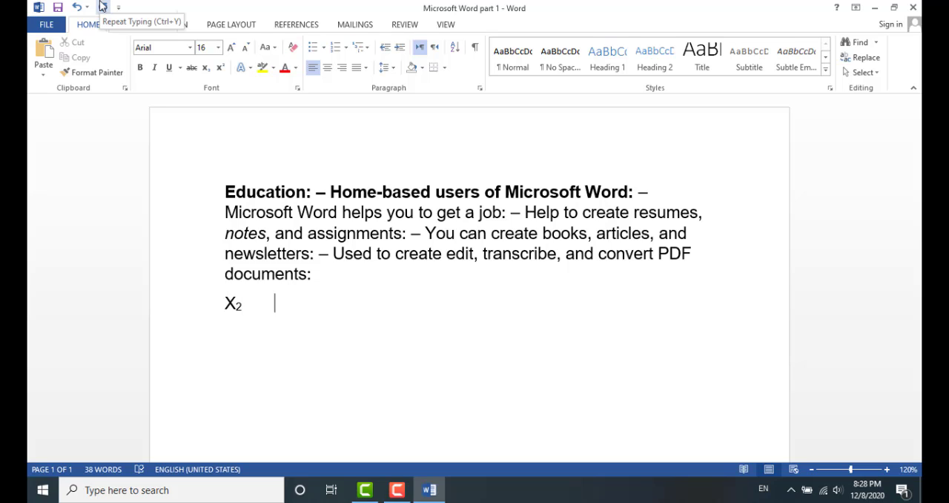
# Type x with a superscript 5, then turn superscript off
pyautogui.write('x')
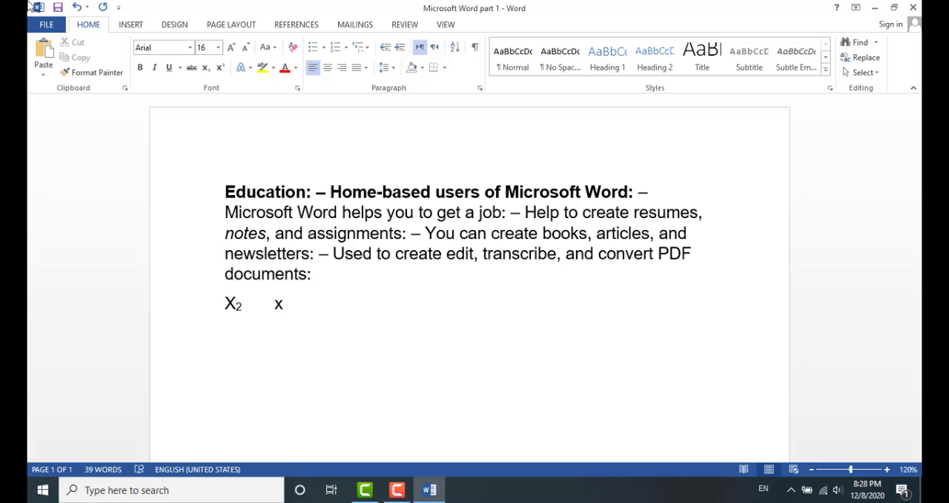
pyautogui.click(220, 66)
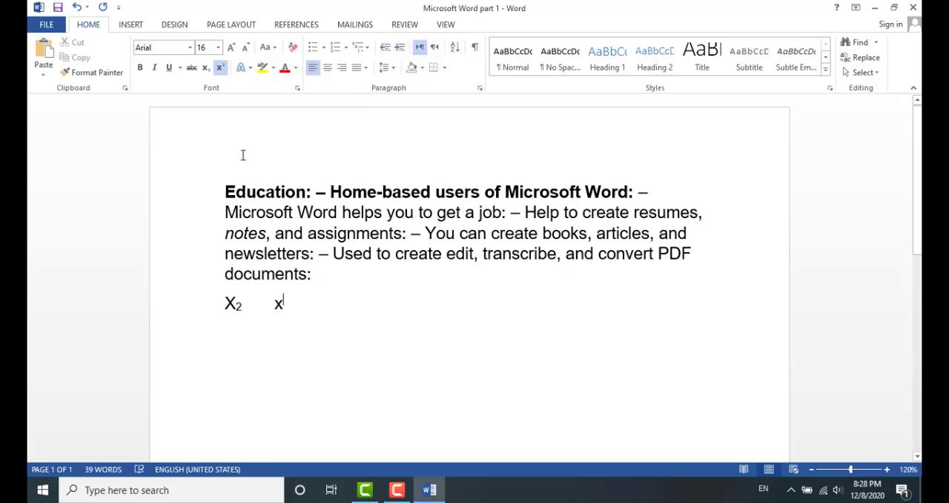
pyautogui.write('5')
pyautogui.click(220, 67)
# Apply the gold text effect to "Used to create edit, transcribe, and convert PDF documents:"
pyautogui.moveTo(333, 254); pyautogui.dragTo(355, 274)
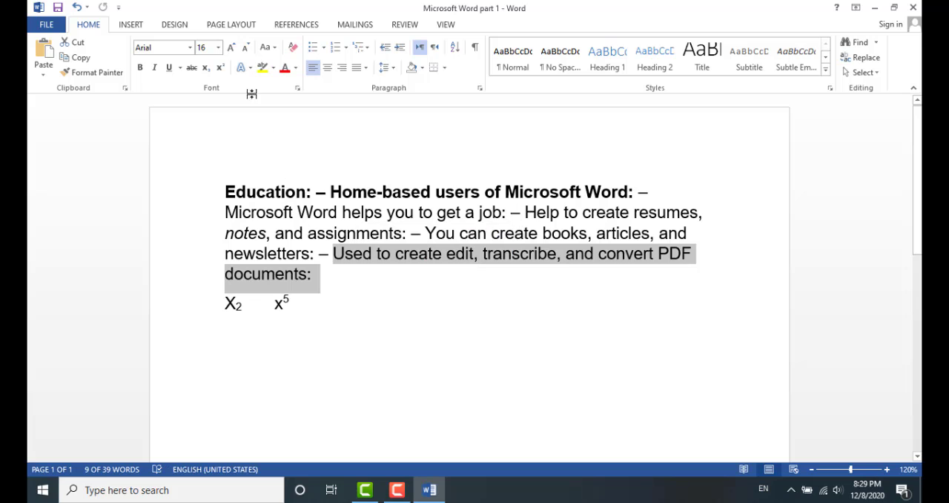
pyautogui.click(245, 68)
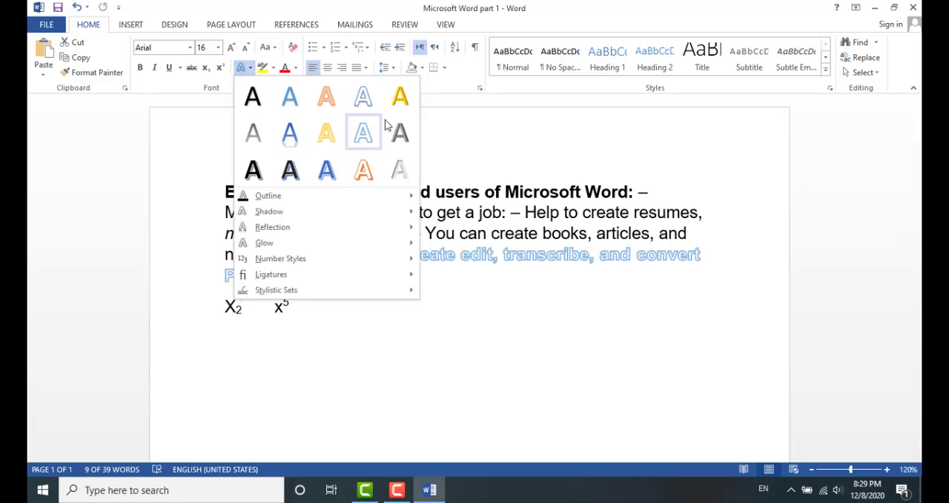
pyautogui.click(400, 96)
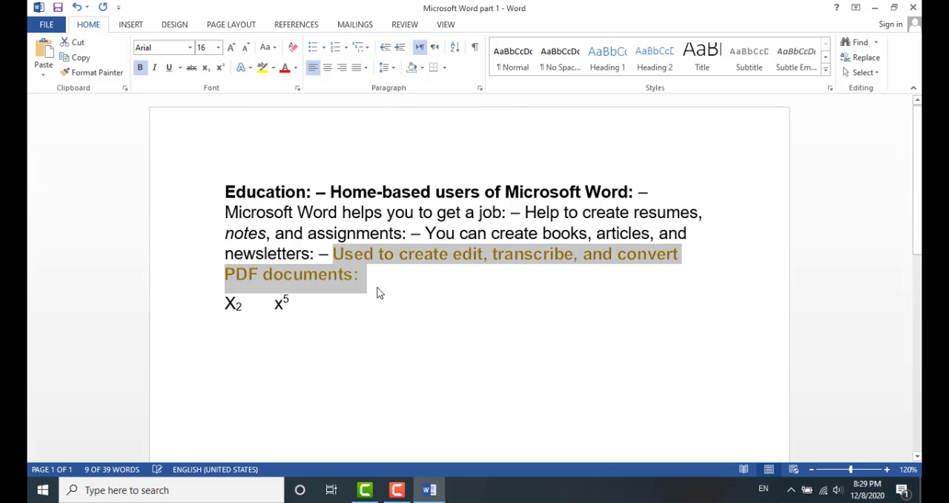
pyautogui.click(482, 291)
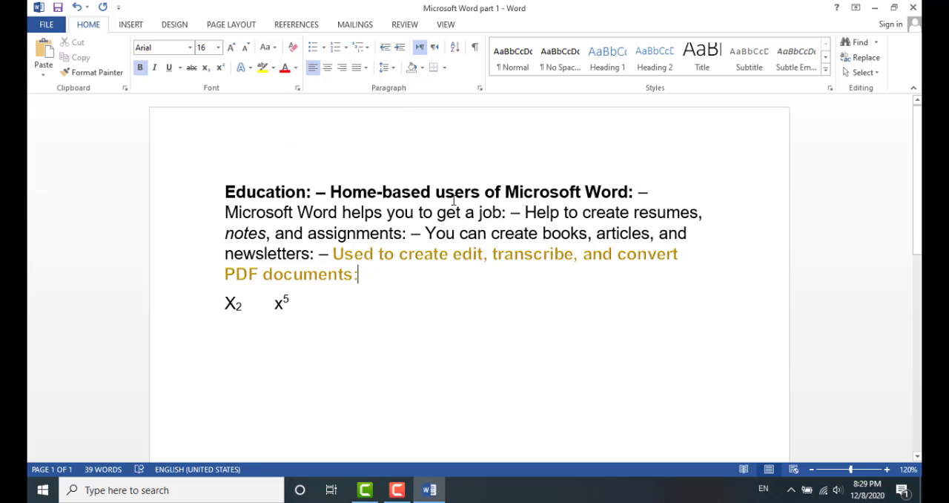
# Highlight the words "users" in the first line and "create" in the second line in yellow
pyautogui.moveTo(438, 193); pyautogui.dragTo(480, 193)
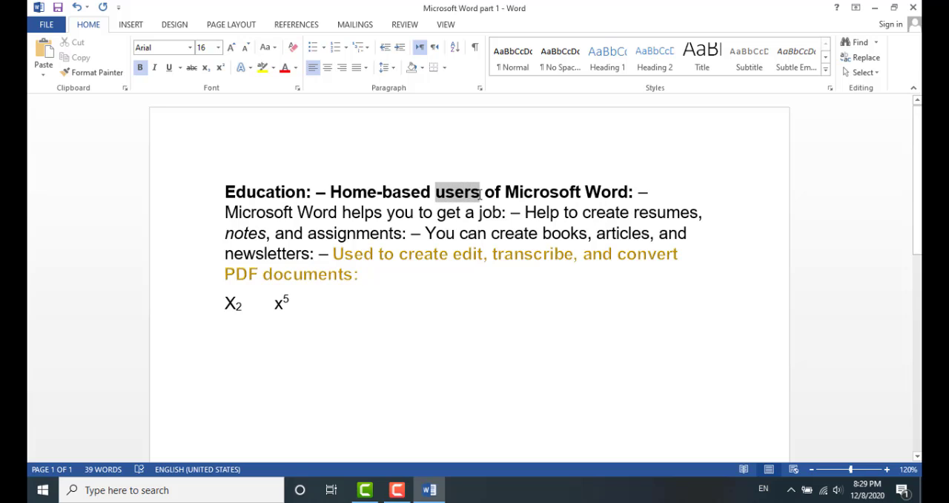
pyautogui.click(262, 67)
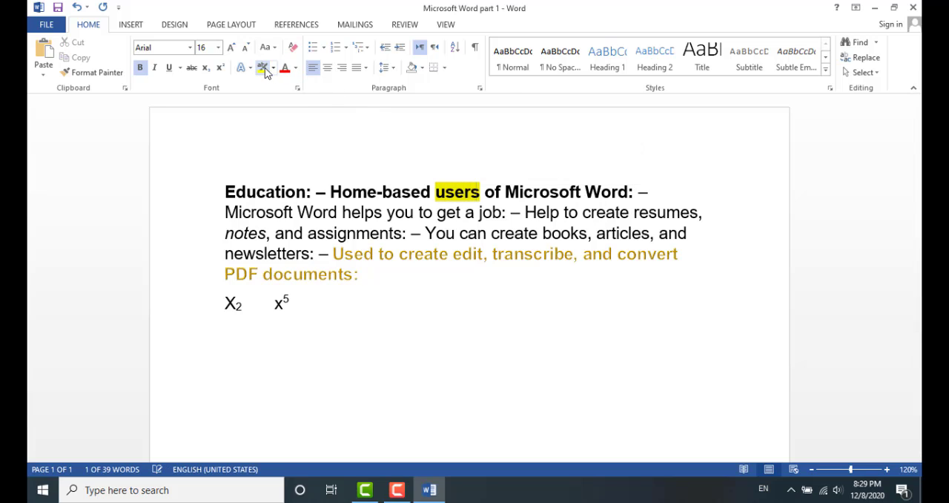
pyautogui.click(470, 333)
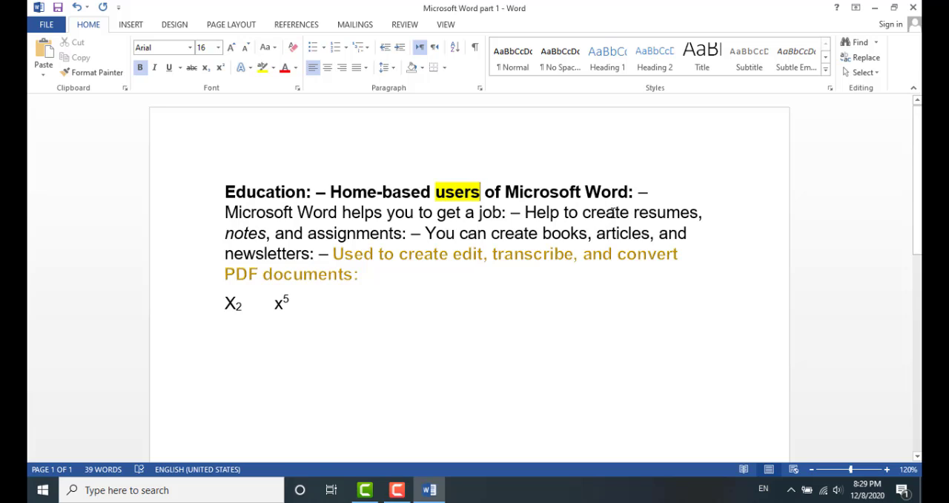
pyautogui.moveTo(612, 212); pyautogui.dragTo(630, 212)
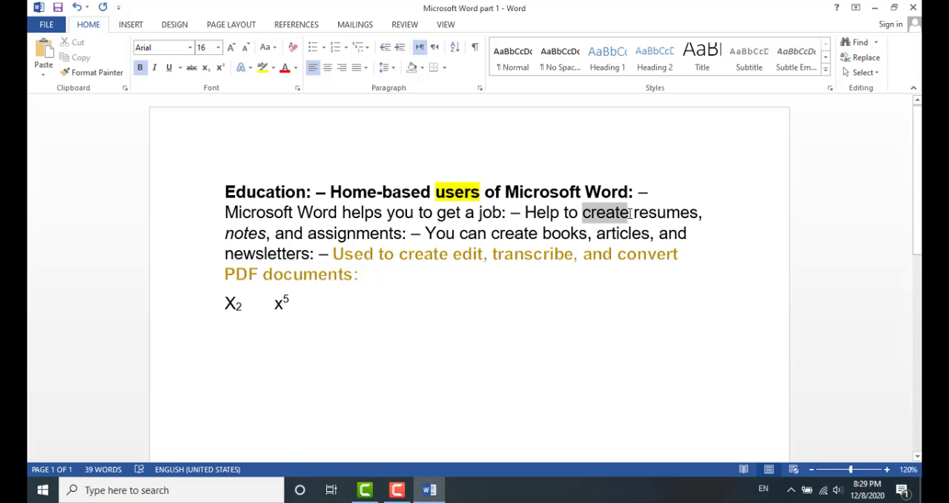
pyautogui.click(262, 67)
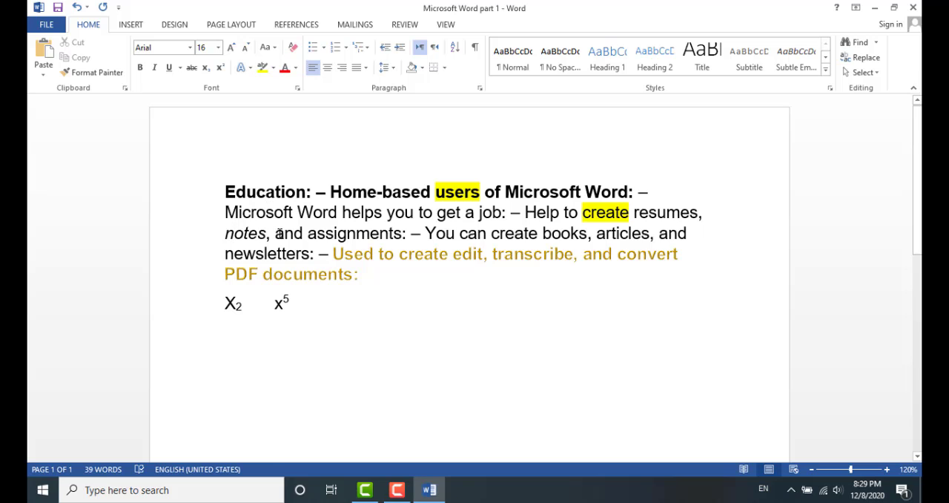
# Highlight "and assignments: – You can create books, articles, and" in yellow
pyautogui.moveTo(276, 232); pyautogui.dragTo(687, 234)
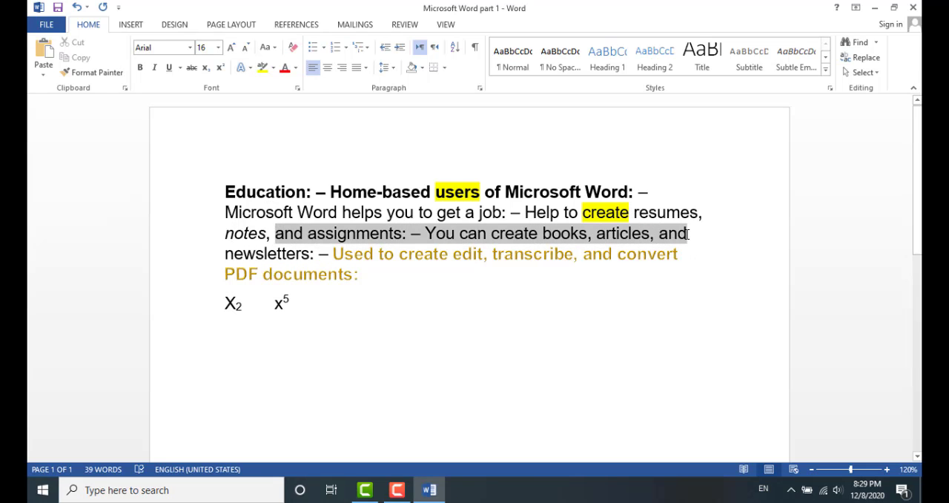
pyautogui.click(263, 68)
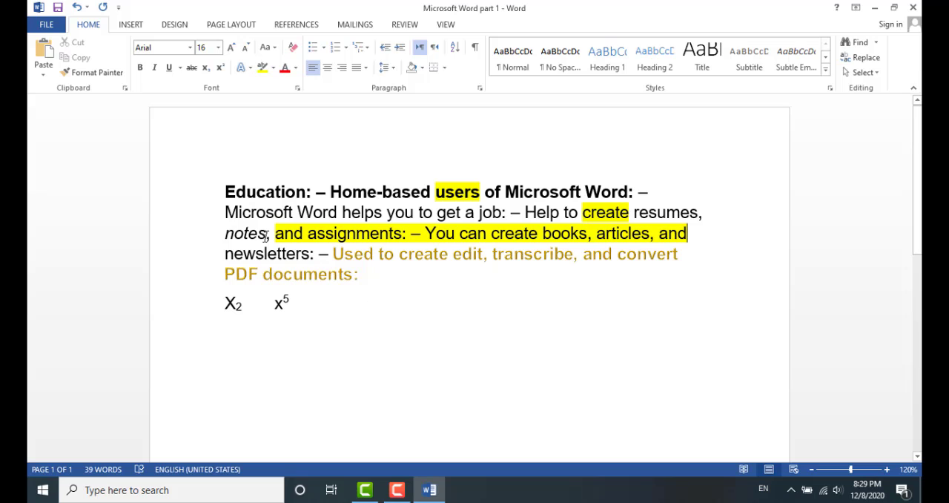
# Set the font colour of the whole paragraph to dark red
pyautogui.moveTo(224, 187); pyautogui.dragTo(369, 270)
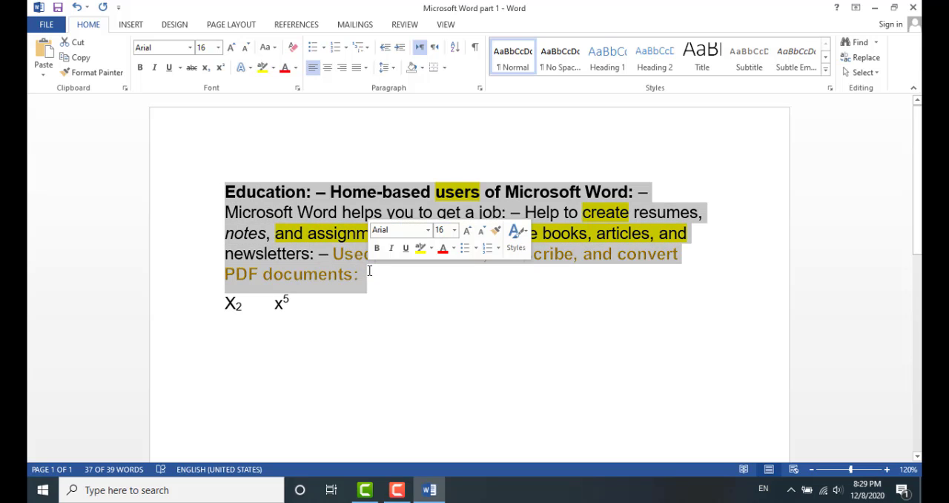
pyautogui.click(296, 68)
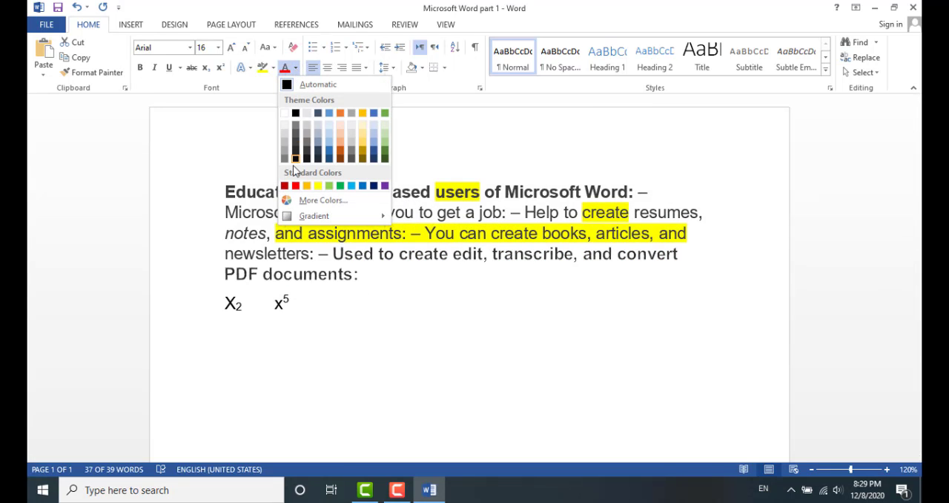
pyautogui.click(296, 186)
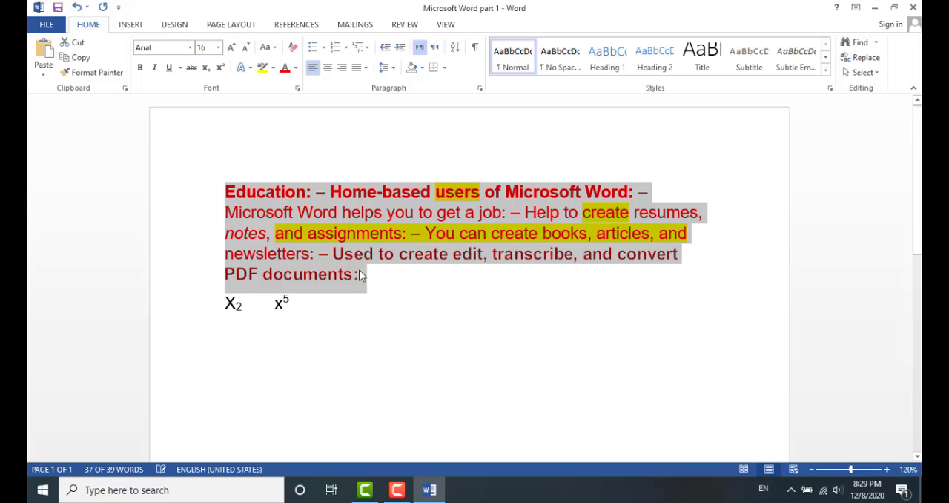
pyautogui.click(404, 304)
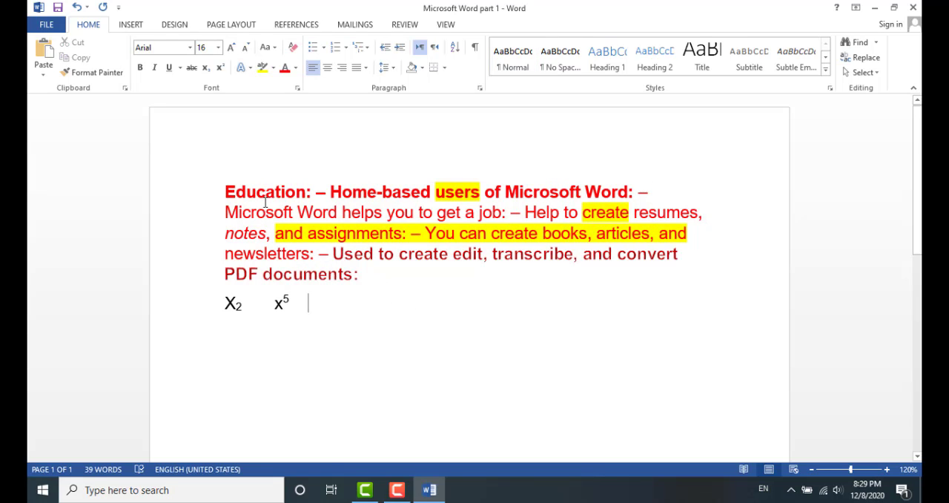
# Change the paragraph's font colour to green
pyautogui.tripleClick(362, 272)
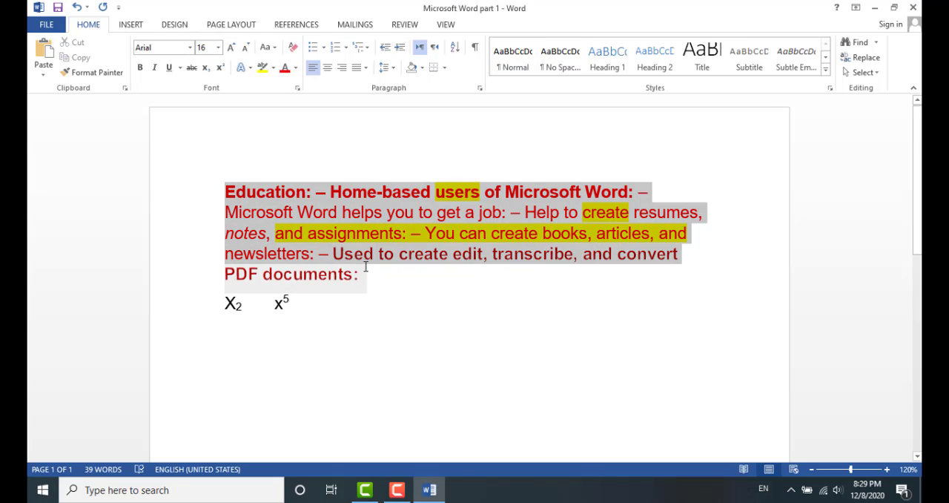
pyautogui.click(296, 68)
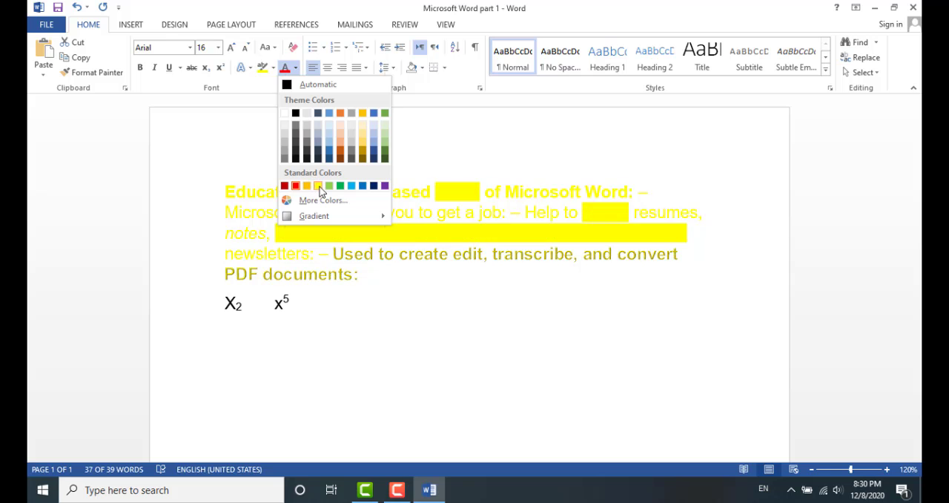
pyautogui.click(340, 186)
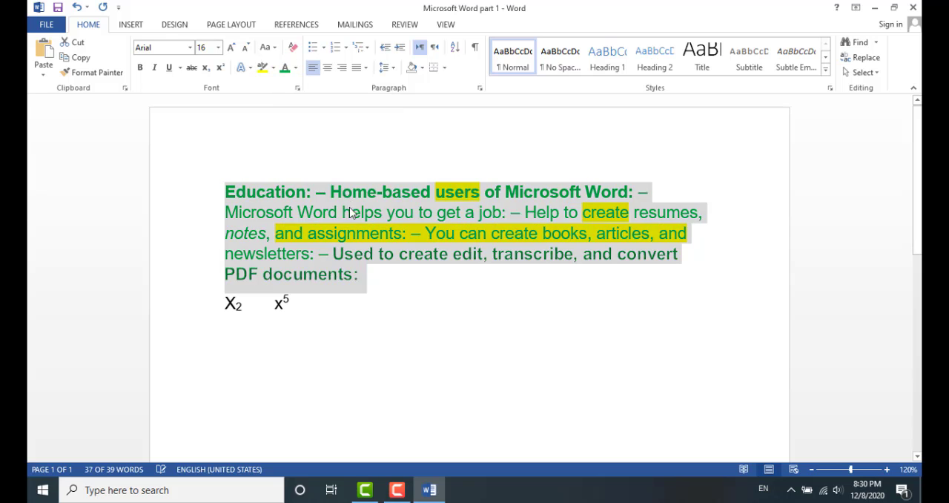
pyautogui.click(280, 217)
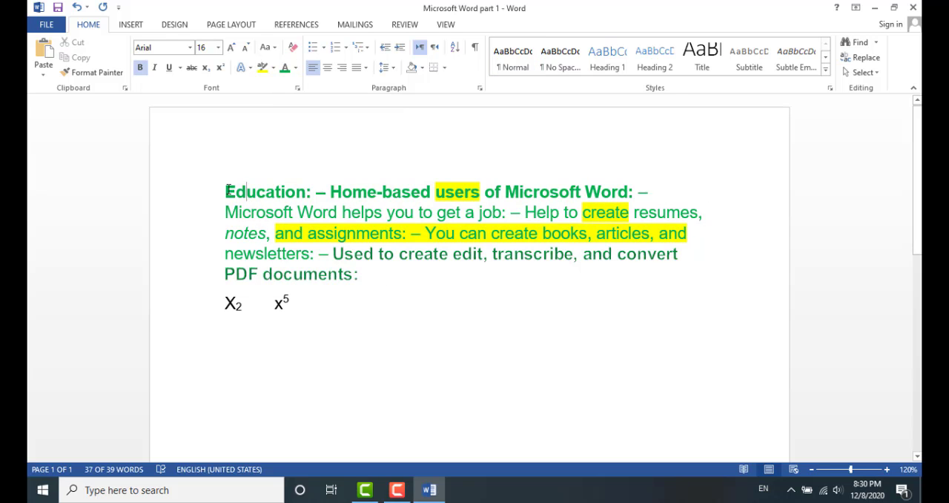
# Reset the paragraph's font colour to Automatic
pyautogui.moveTo(226, 188); pyautogui.dragTo(363, 267)
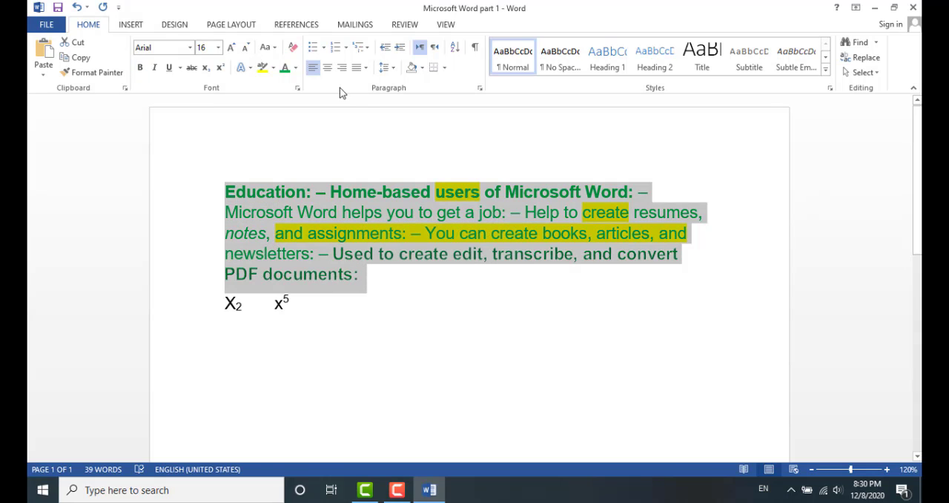
pyautogui.click(295, 67)
pyautogui.click(288, 86)
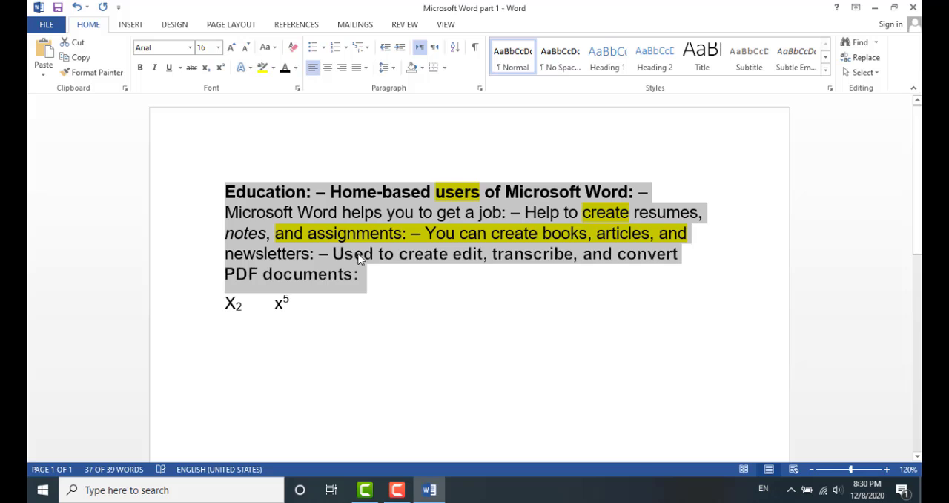
pyautogui.click(404, 292)
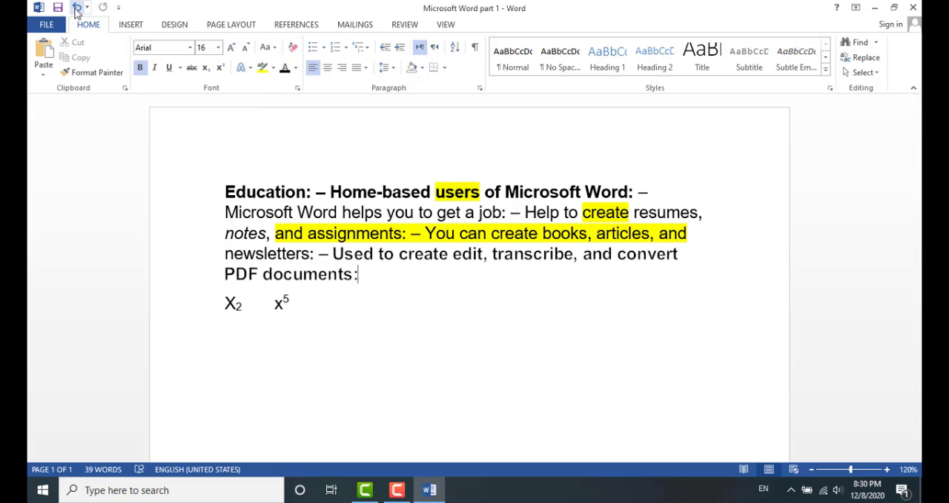
# Undo the last six formatting changes, removing the highlights, colours and text effect
pyautogui.click(76, 7)
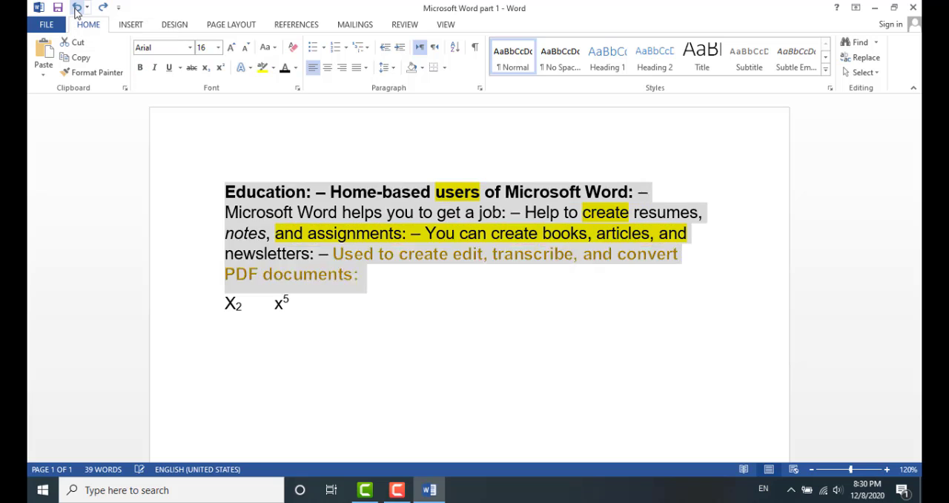
pyautogui.click(76, 7)
pyautogui.click(77, 7)
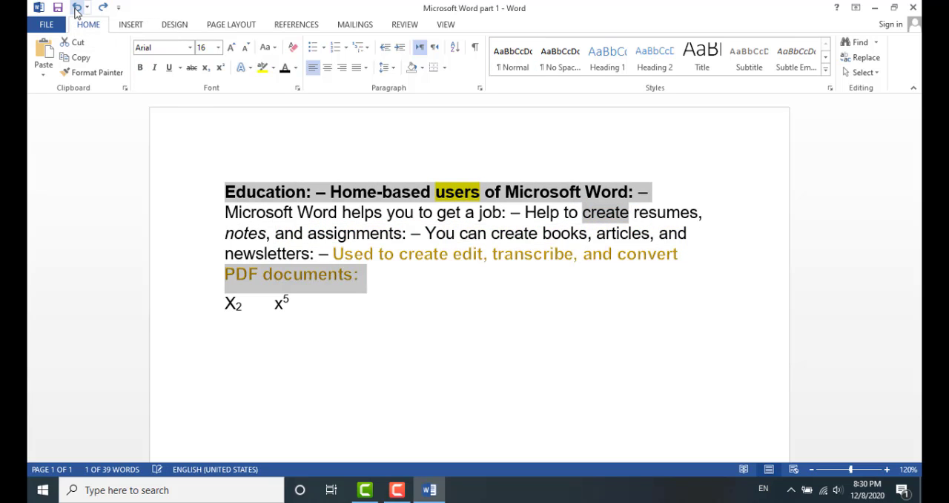
pyautogui.click(76, 8)
pyautogui.click(76, 8)
pyautogui.click(76, 8)
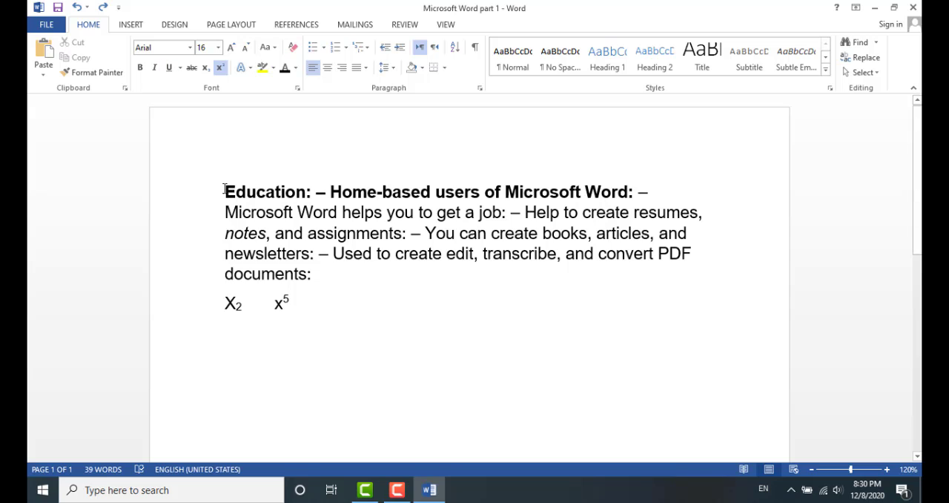
# Delete the line containing x2 and x5
pyautogui.tripleClick(228, 304)
pyautogui.press('Delete')
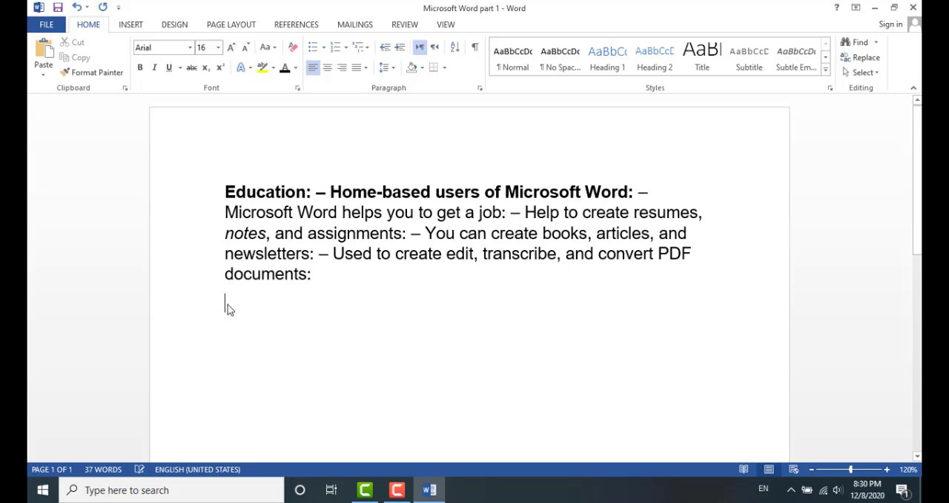
# Apply Sentence case to the whole paragraph
pyautogui.moveTo(226, 195); pyautogui.dragTo(320, 275)
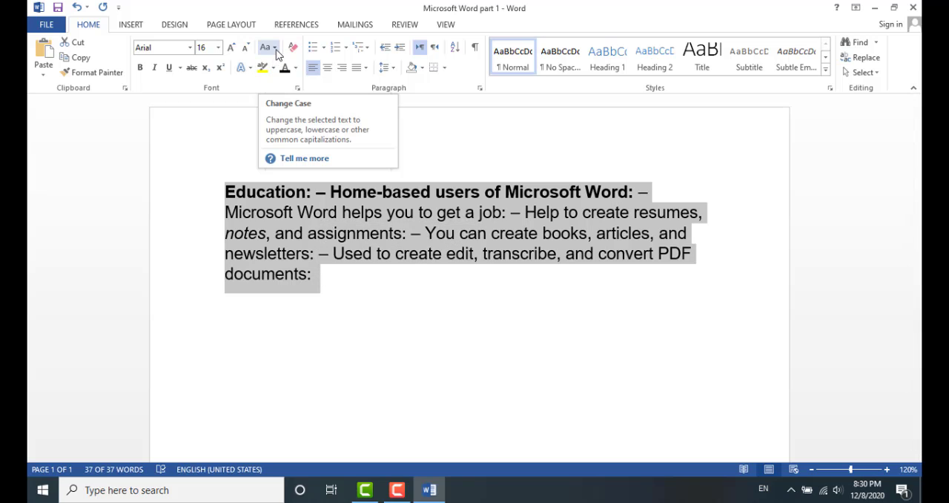
pyautogui.click(274, 48)
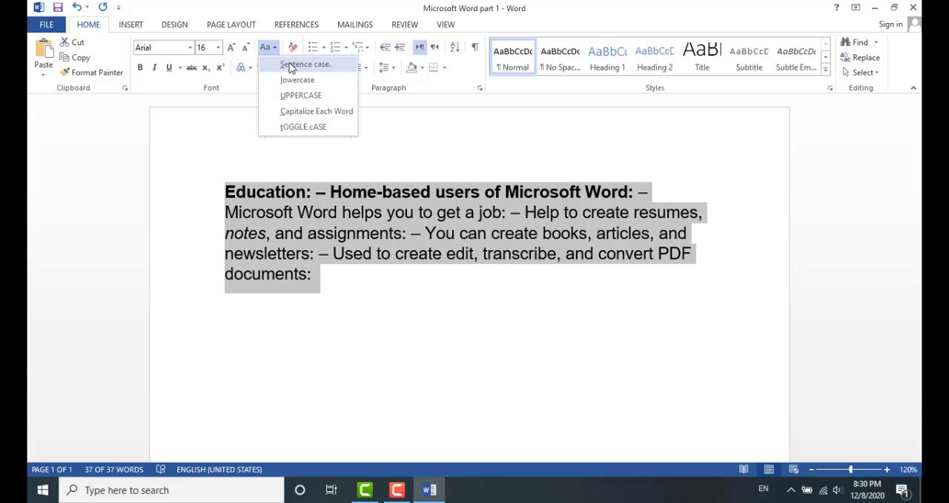
pyautogui.click(290, 66)
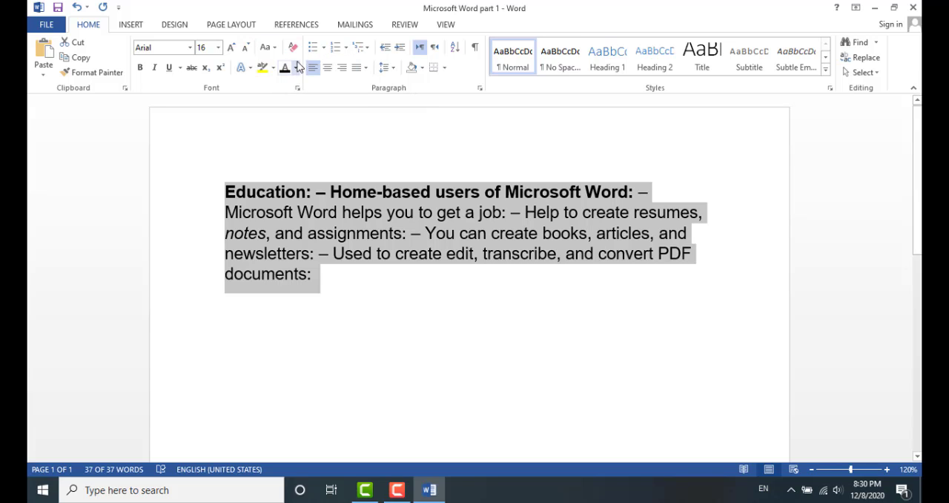
pyautogui.click(274, 49)
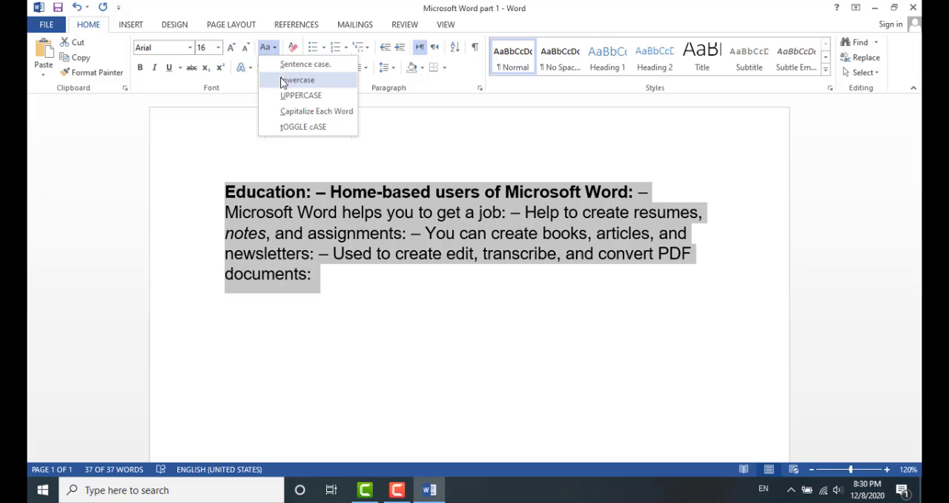
pyautogui.click(212, 196)
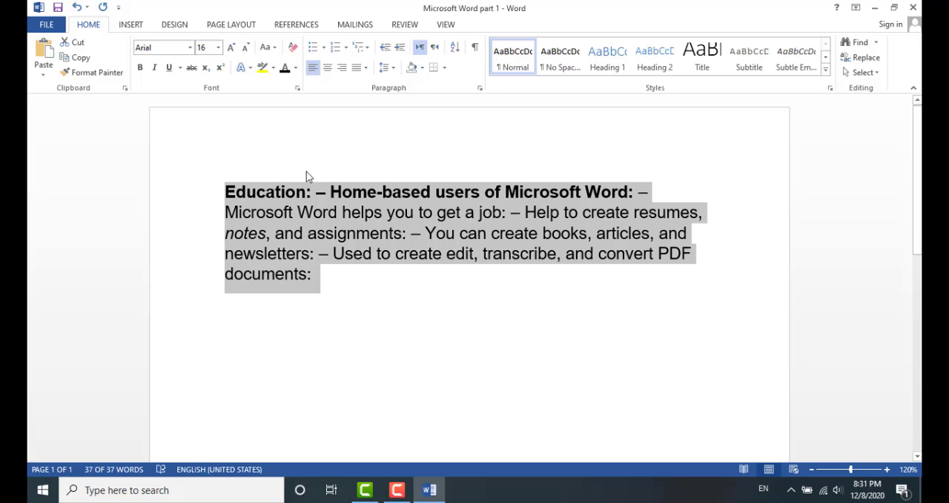
pyautogui.click(225, 192)
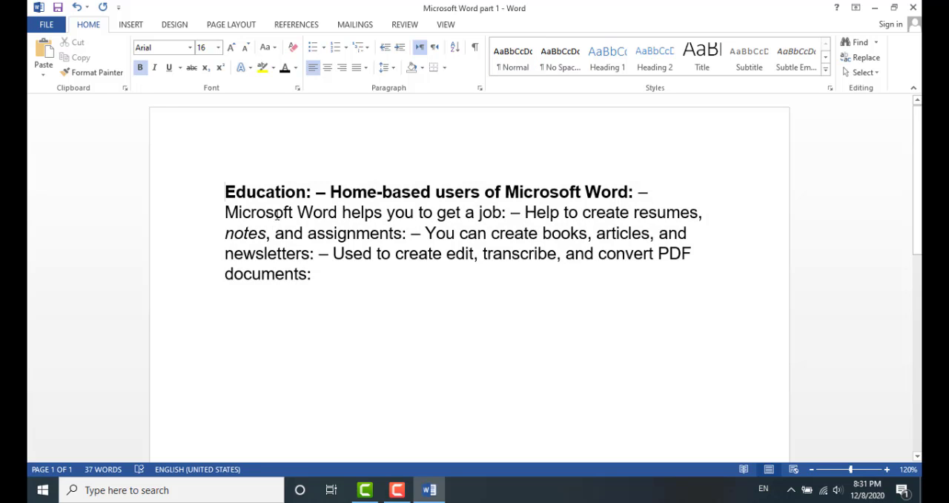
# Change the whole paragraph to lowercase
pyautogui.moveTo(224, 192); pyautogui.dragTo(339, 272)
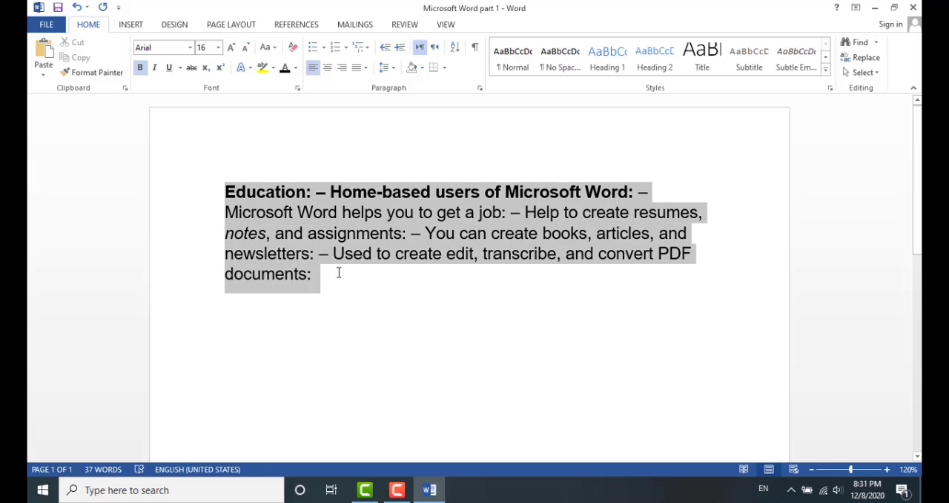
pyautogui.click(275, 49)
pyautogui.click(289, 79)
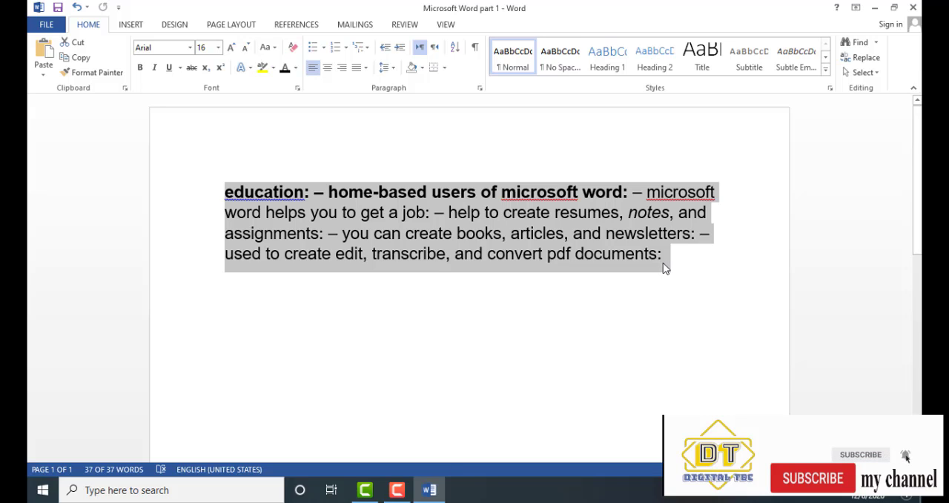
# Change the paragraph back to Sentence case
pyautogui.click(271, 47)
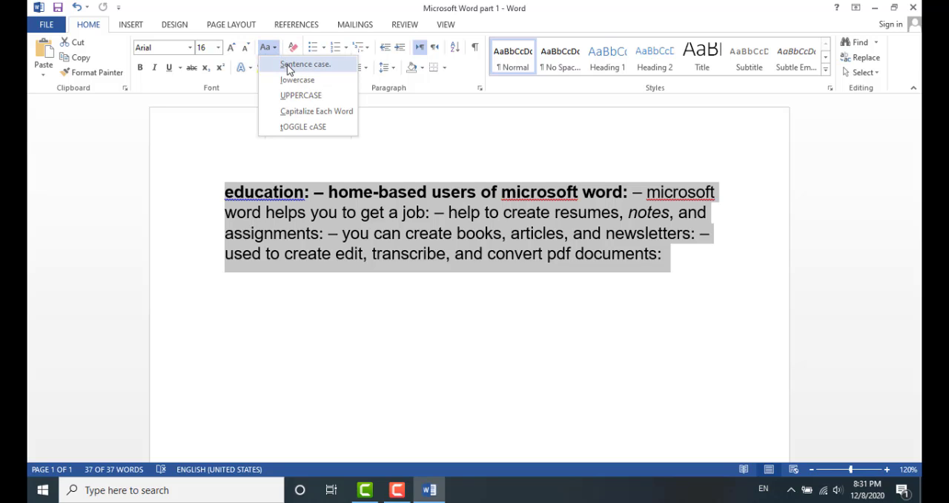
pyautogui.click(288, 65)
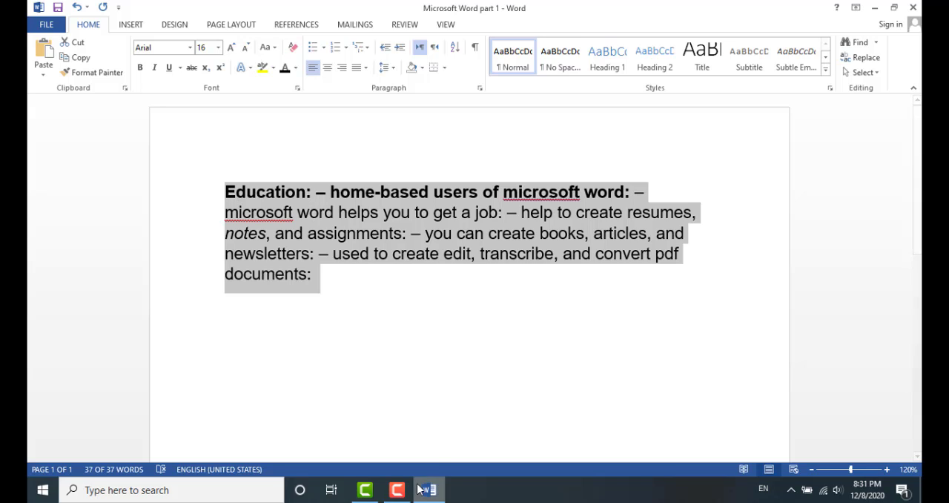
pyautogui.click(236, 192)
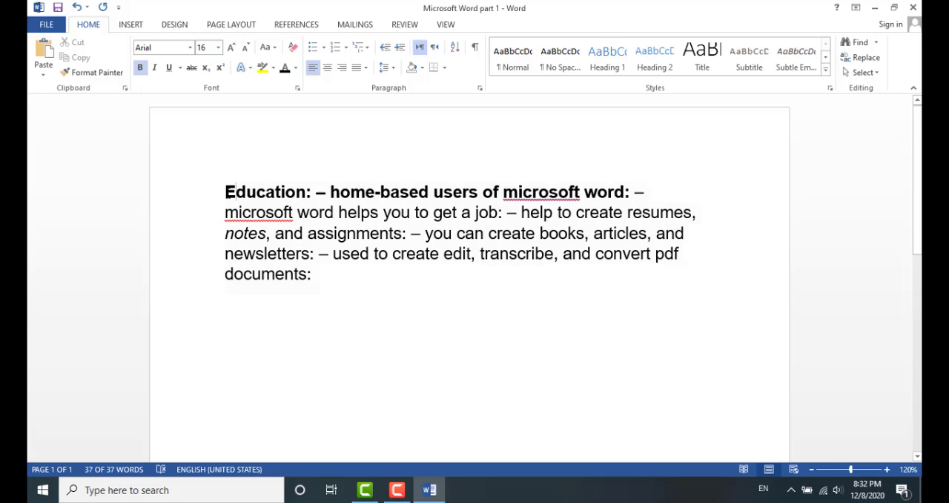
# Convert the whole paragraph to UPPERCASE
pyautogui.moveTo(237, 192); pyautogui.dragTo(321, 275)
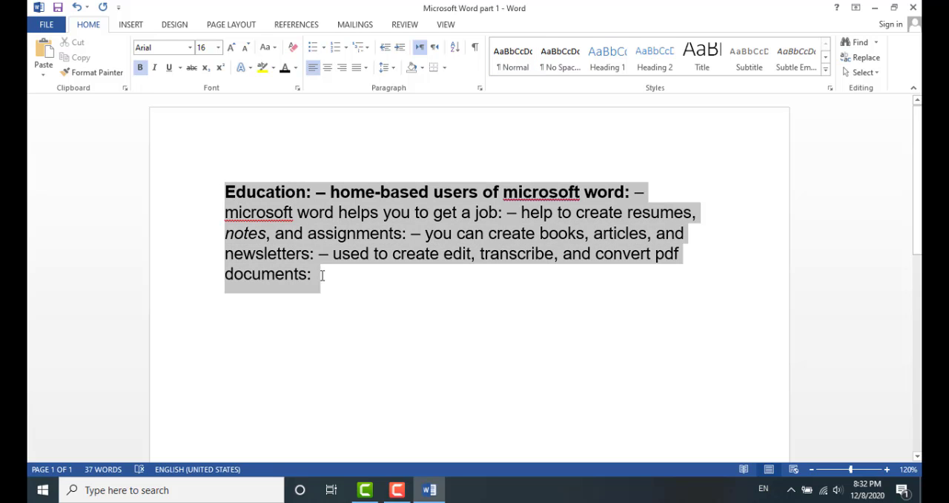
pyautogui.click(276, 47)
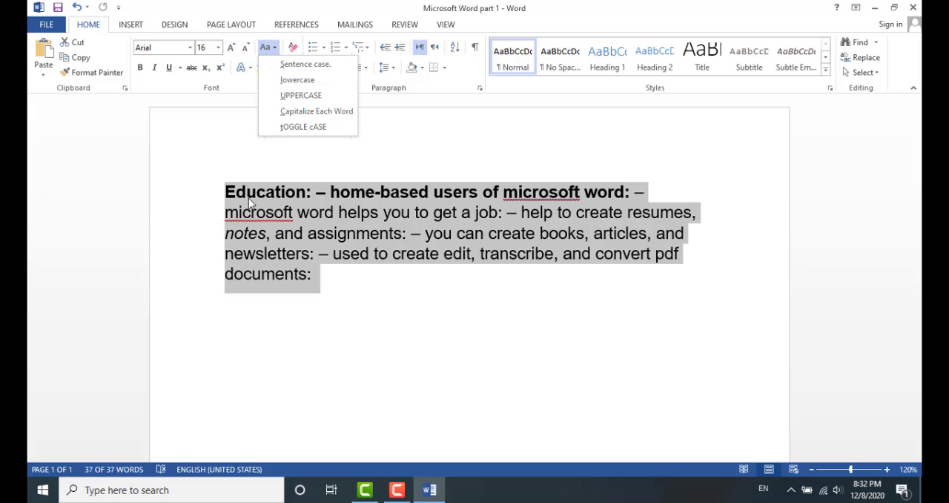
pyautogui.click(294, 100)
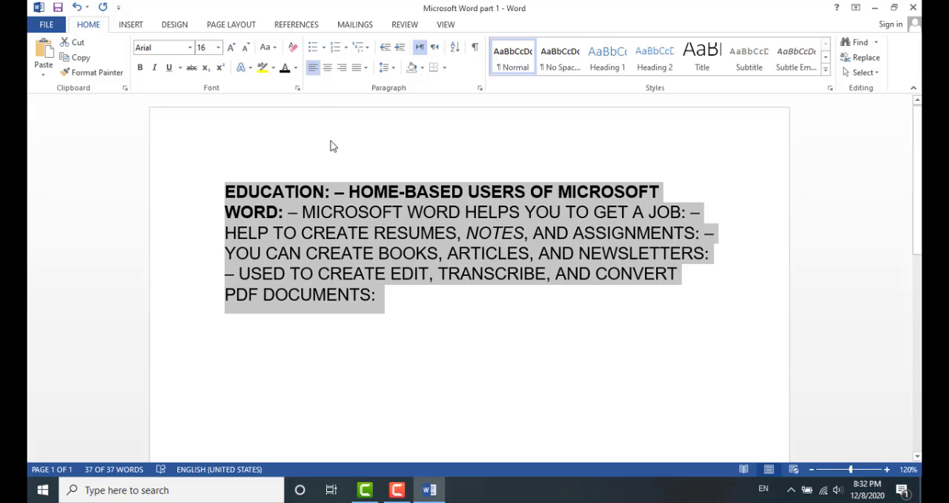
# Apply Capitalize Each Word to the paragraph
pyautogui.click(274, 49)
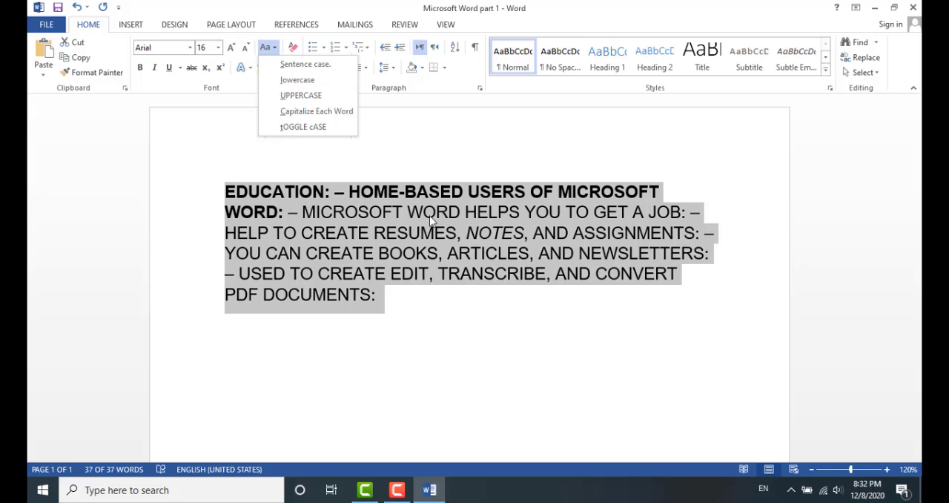
pyautogui.click(318, 111)
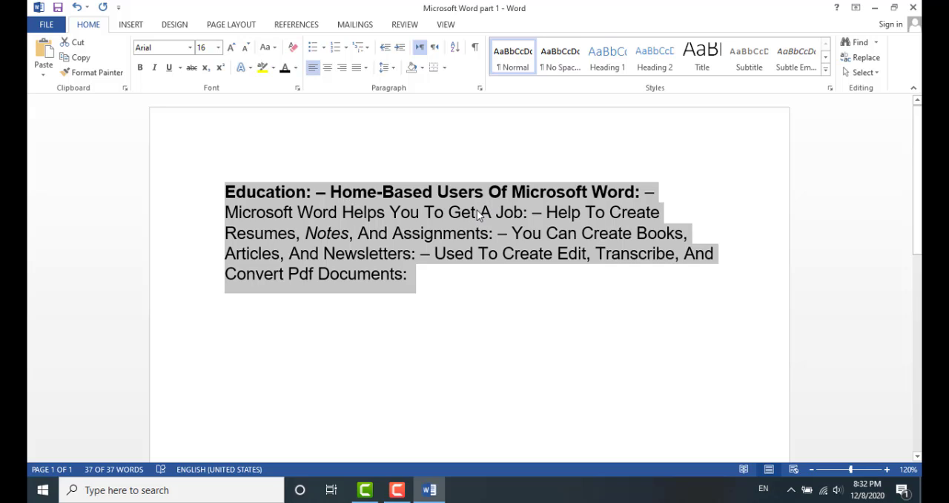
# Apply tOGGLE cASE to the paragraph
pyautogui.click(269, 47)
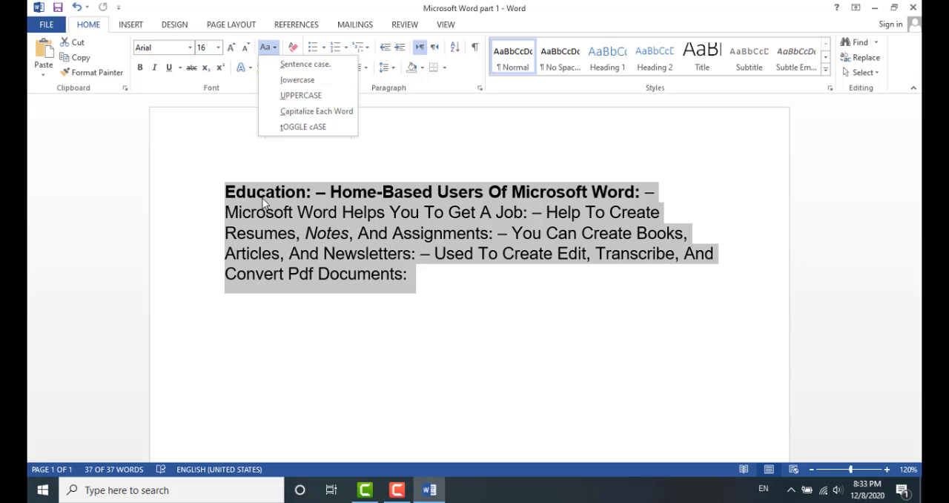
pyautogui.click(297, 127)
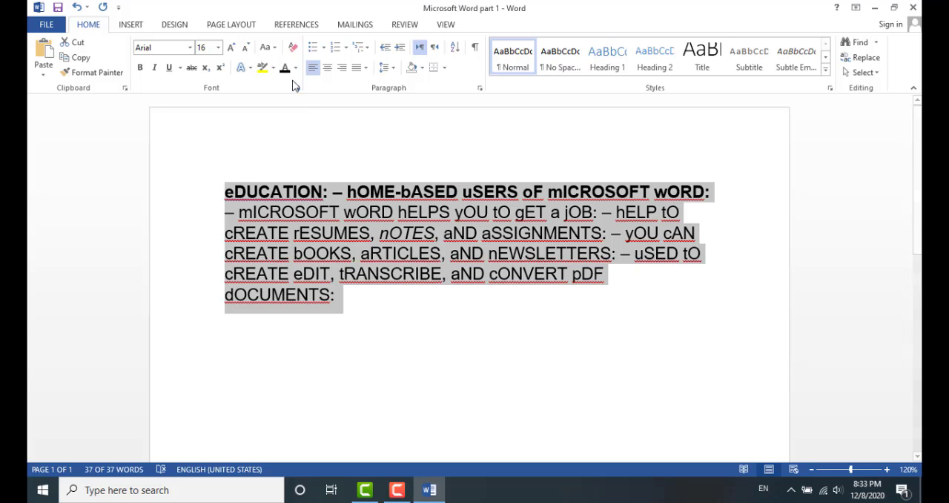
# Return the whole paragraph to Sentence case
pyautogui.click(276, 49)
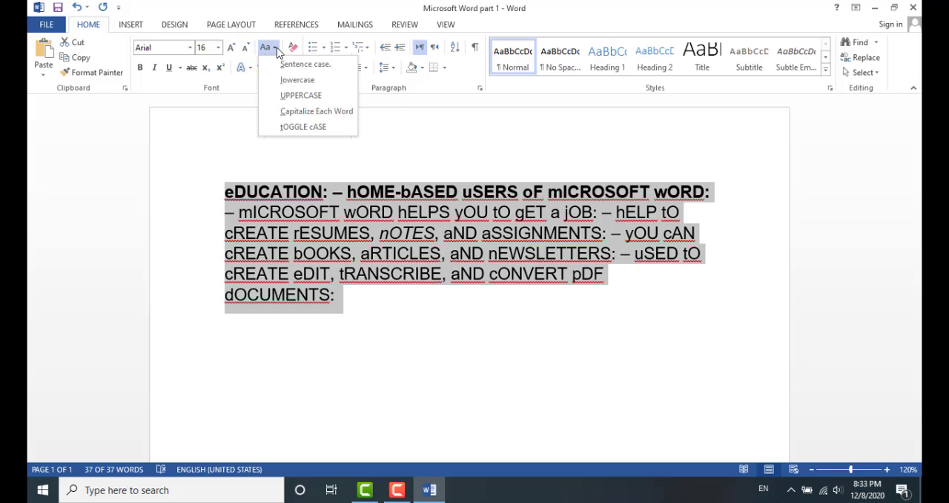
pyautogui.click(287, 64)
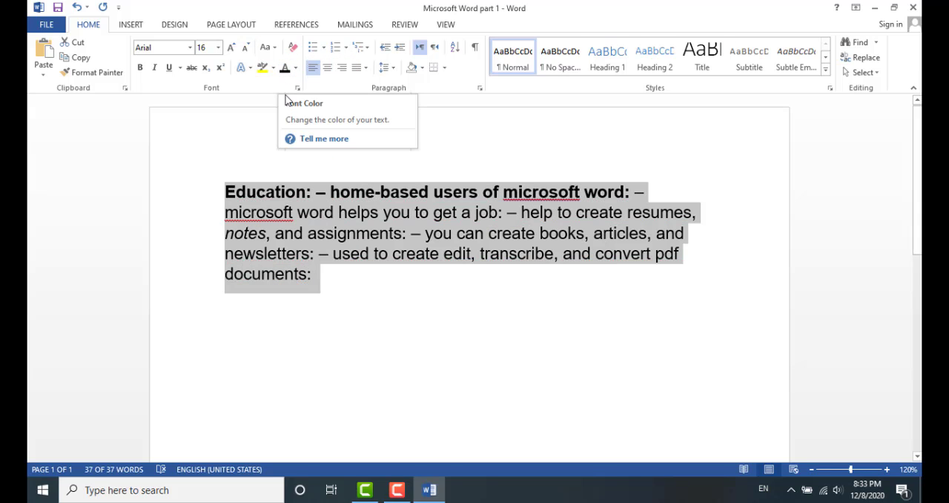
pyautogui.click(293, 305)
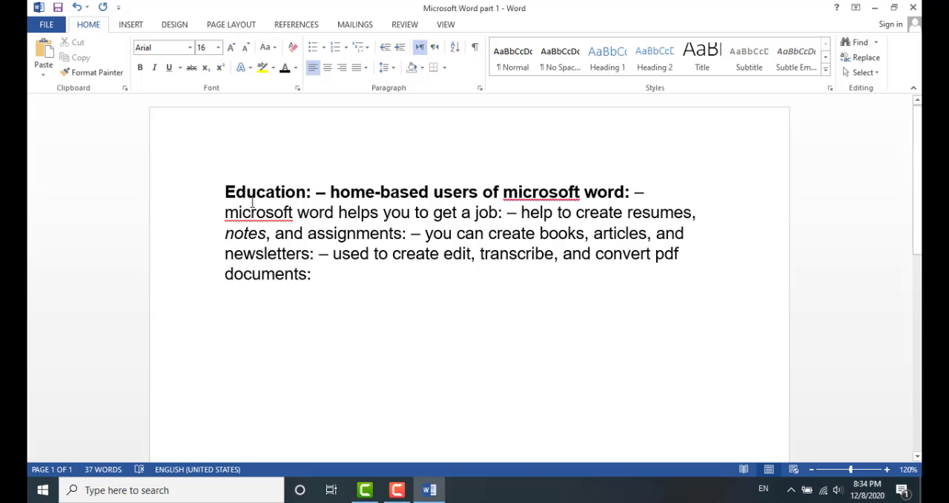
# Move the heading 'Education:' from the start to the end of the paragraph
pyautogui.moveTo(226, 192); pyautogui.dragTo(312, 193)
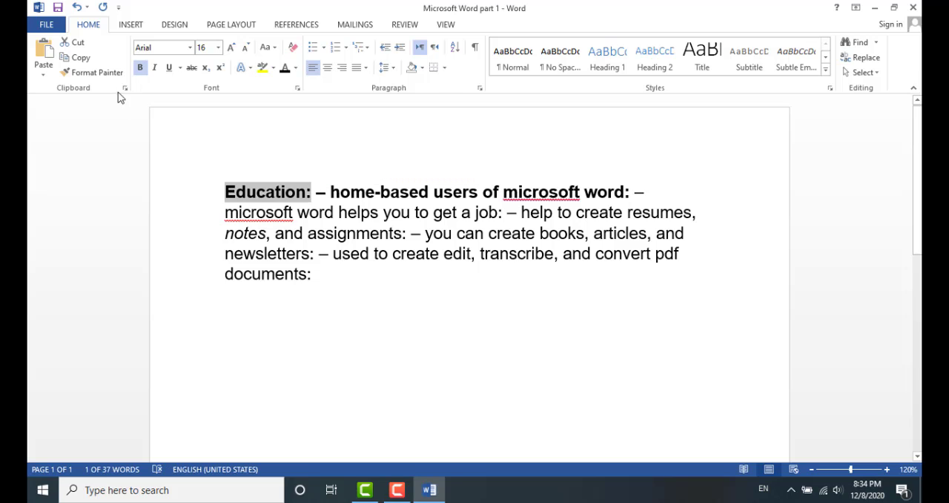
pyautogui.click(93, 72)
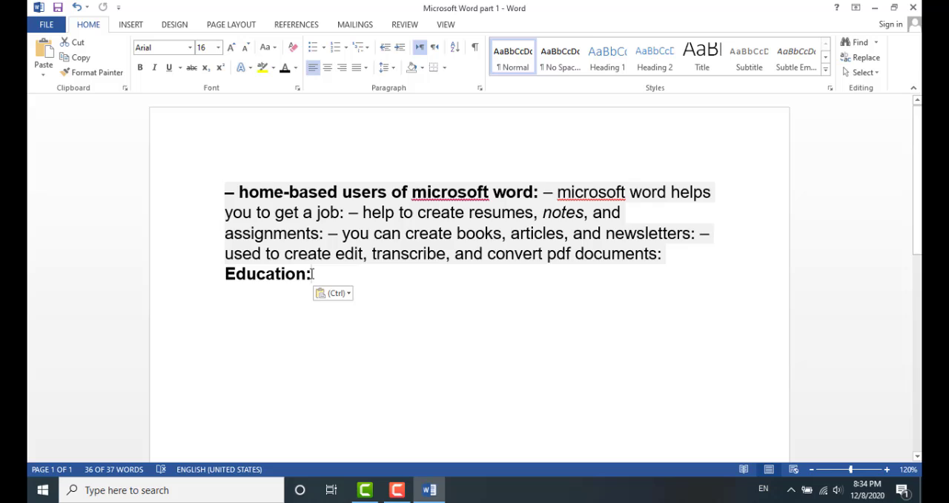
pyautogui.moveTo(312, 273); pyautogui.dragTo(206, 269)
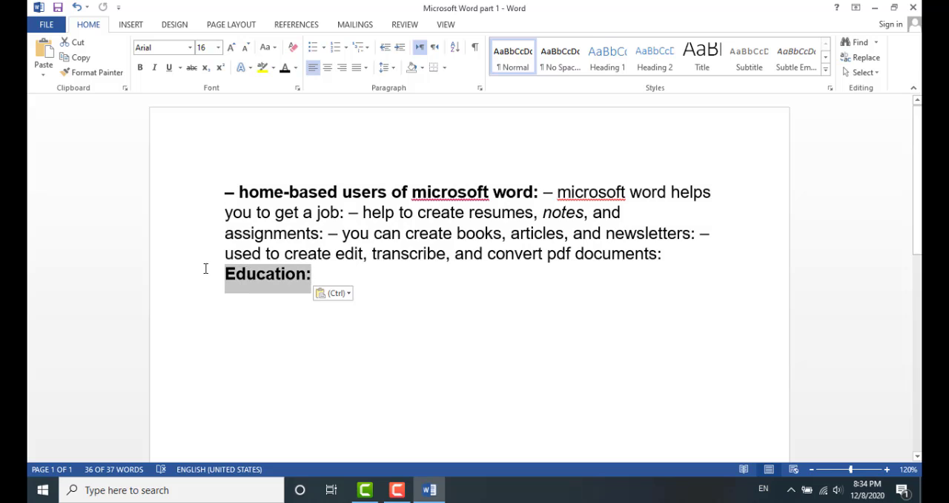
# Copy the bold formatting of 'Education:' onto the rest of the paragraph with Format Painter
pyautogui.click(88, 73)
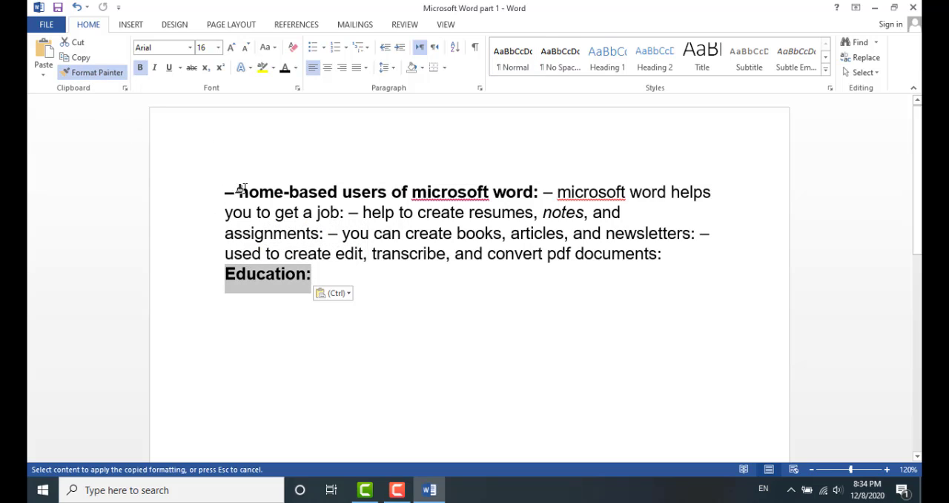
pyautogui.moveTo(236, 186)
pyautogui.mouseDown()
pyautogui.moveTo(489, 251)
pyautogui.moveTo(674, 253)
pyautogui.mouseUp()
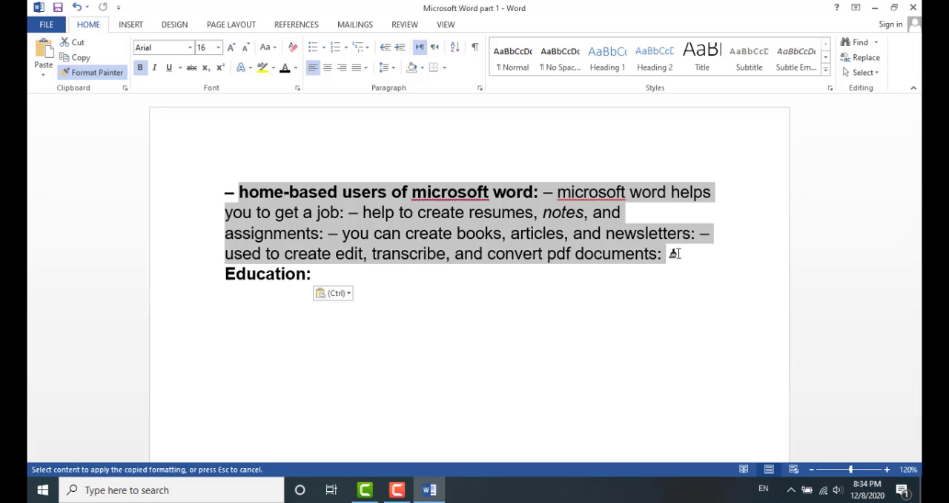
pyautogui.moveTo(675, 253); pyautogui.dragTo(676, 252)
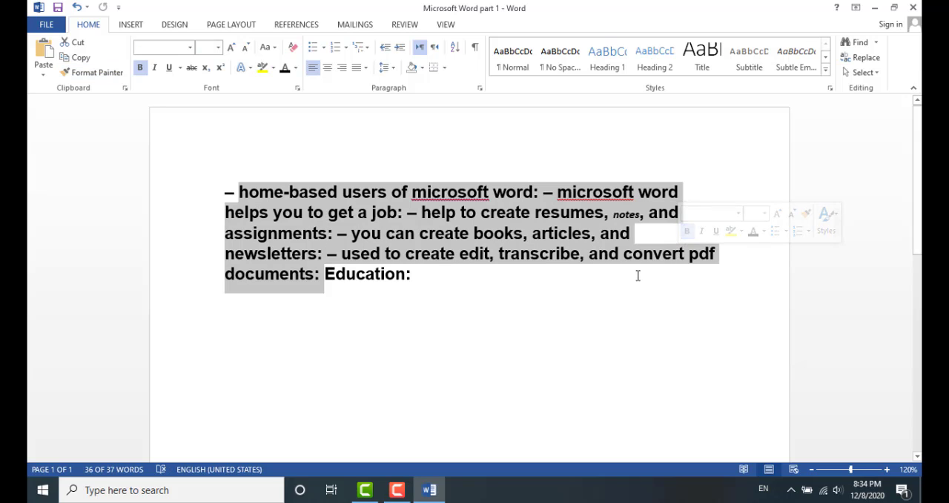
pyautogui.click(410, 284)
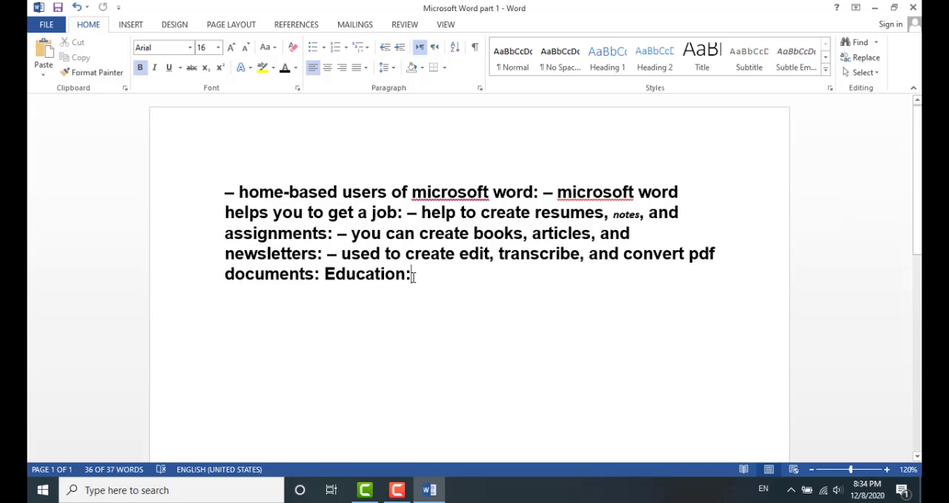
# Format 'Education:' as 12 pt Times New Roman without bold
pyautogui.moveTo(411, 274); pyautogui.dragTo(335, 274)
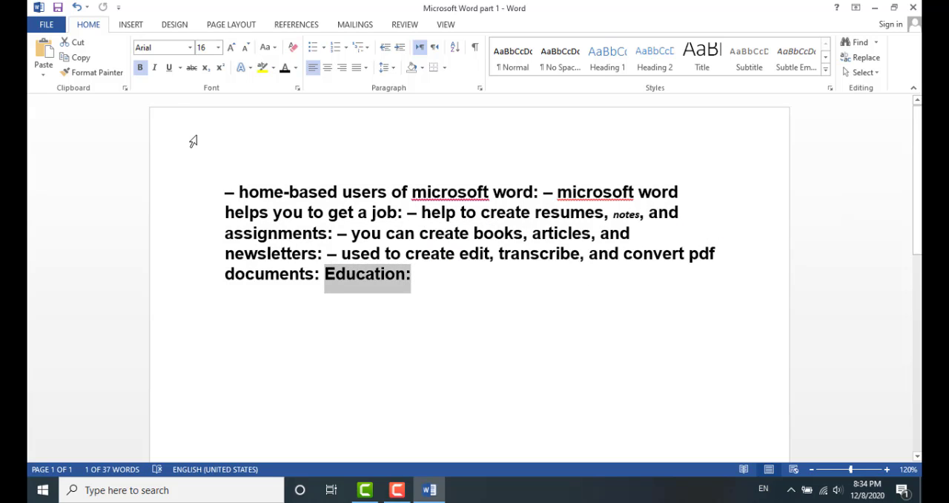
pyautogui.click(245, 47)
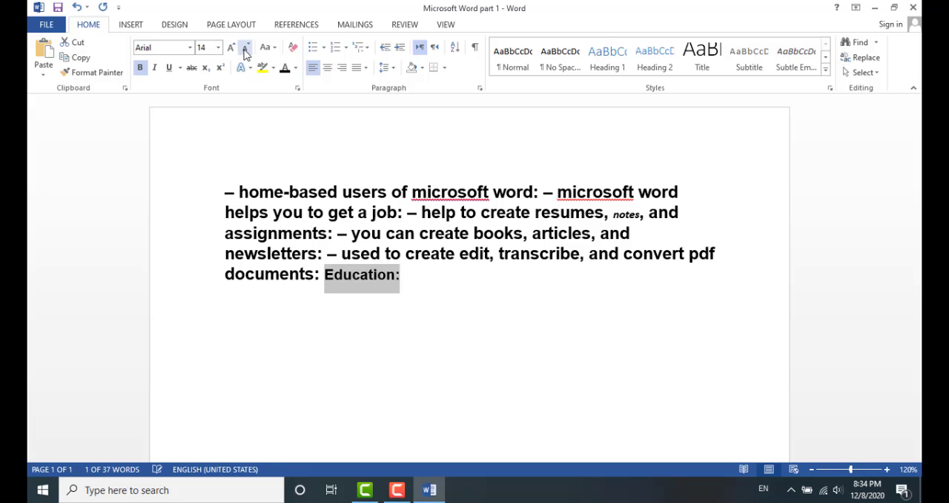
pyautogui.click(245, 48)
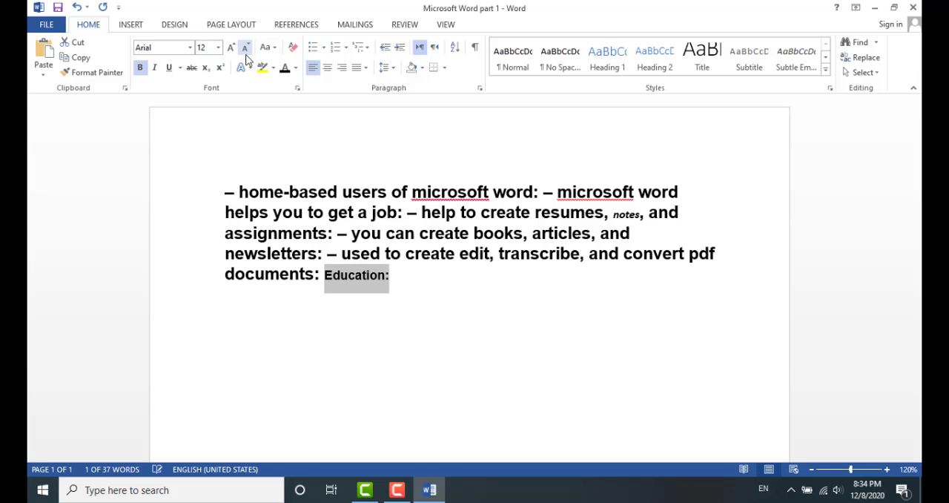
pyautogui.click(190, 48)
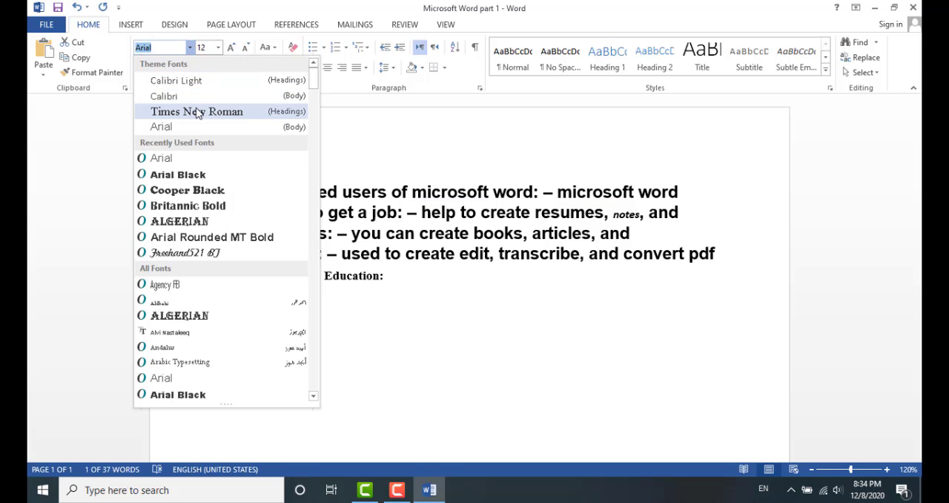
pyautogui.click(198, 112)
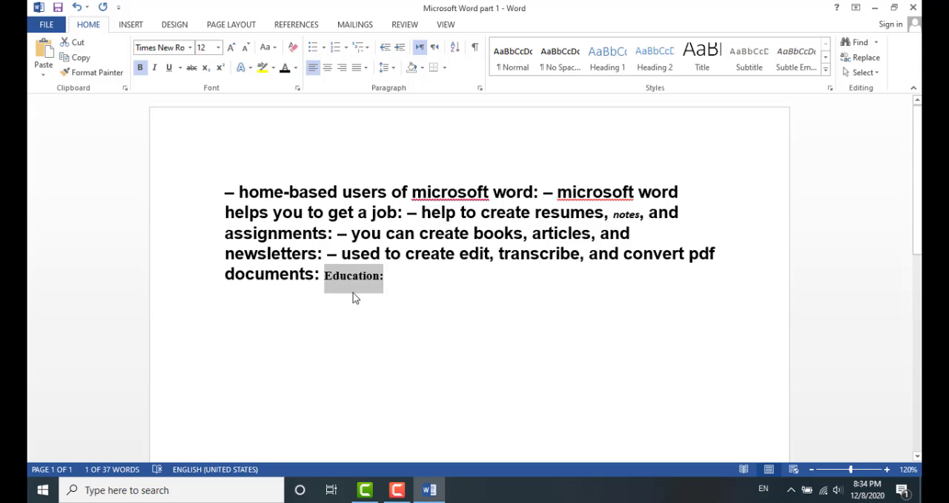
pyautogui.click(139, 68)
# Copy the Times New Roman 12 pt formatting of 'Education:' onto the rest of the paragraph with Format Painter
pyautogui.click(90, 73)
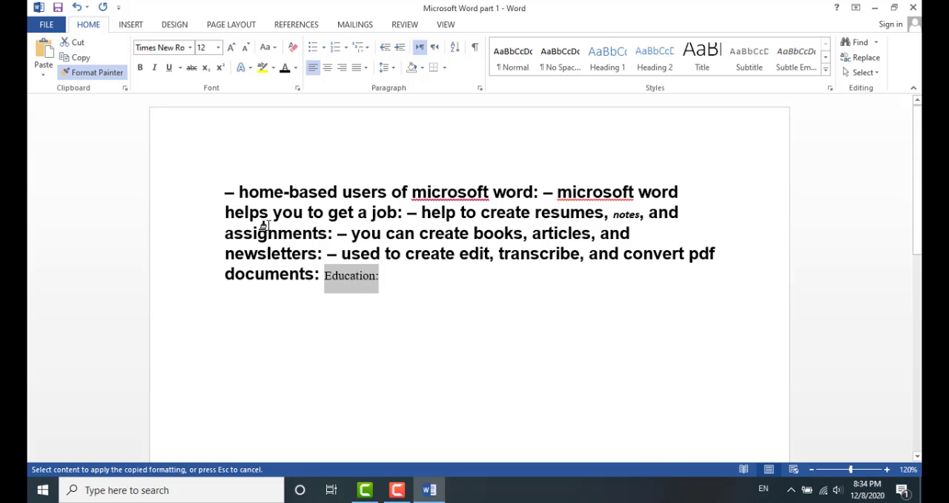
pyautogui.moveTo(227, 192); pyautogui.dragTo(315, 275)
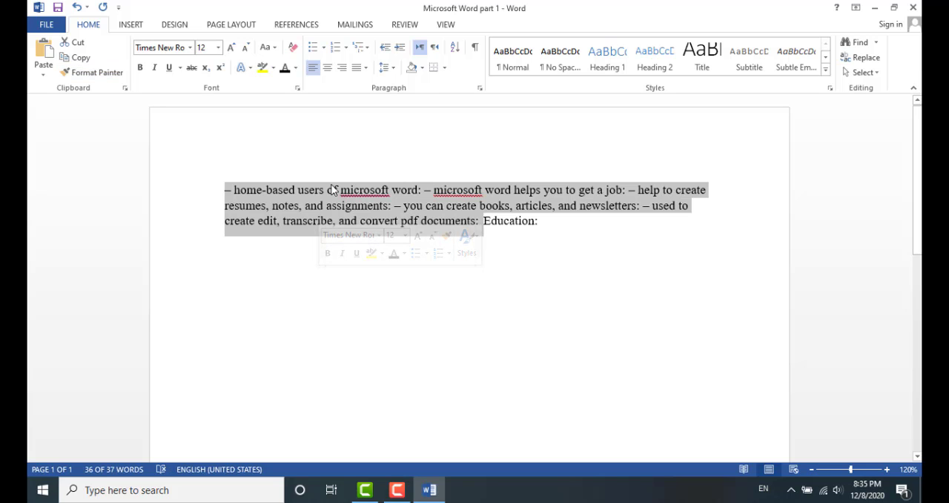
pyautogui.click(494, 227)
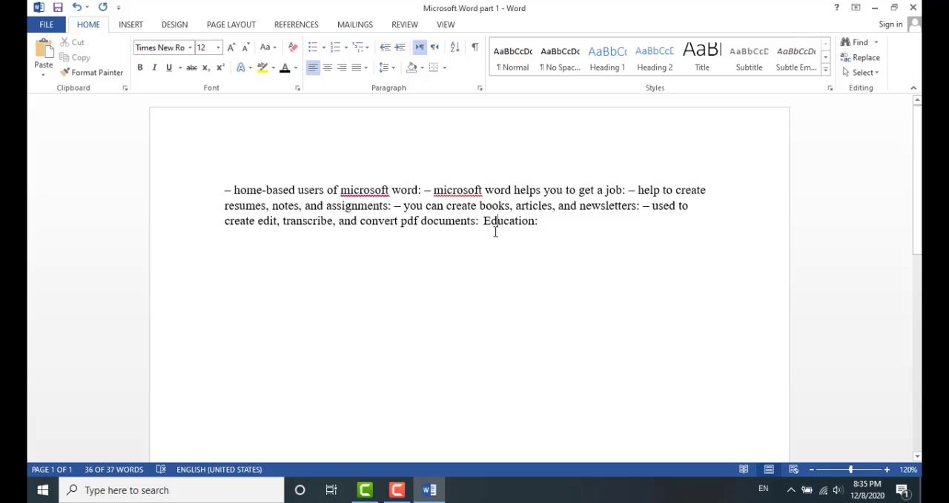
# Copy 'Education:' and delete it from the end of the paragraph
pyautogui.moveTo(485, 225); pyautogui.dragTo(544, 227)
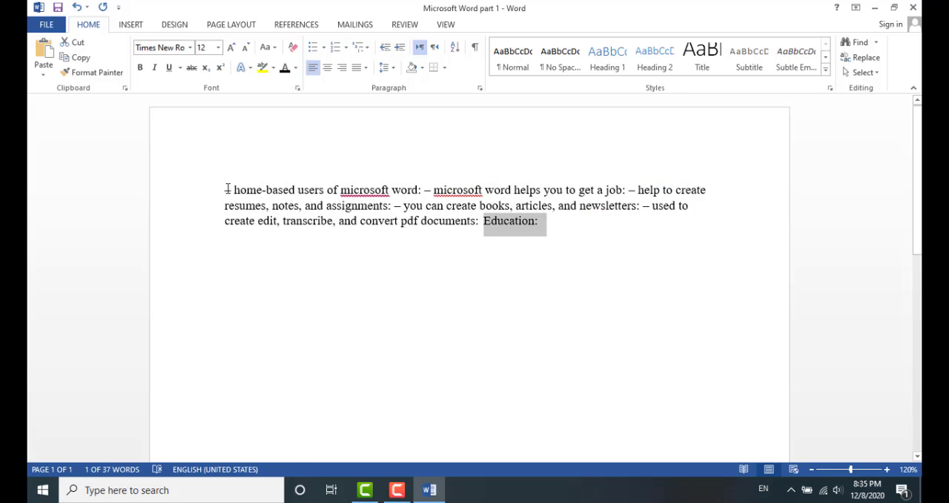
pyautogui.moveTo(228, 189); pyautogui.dragTo(459, 231)
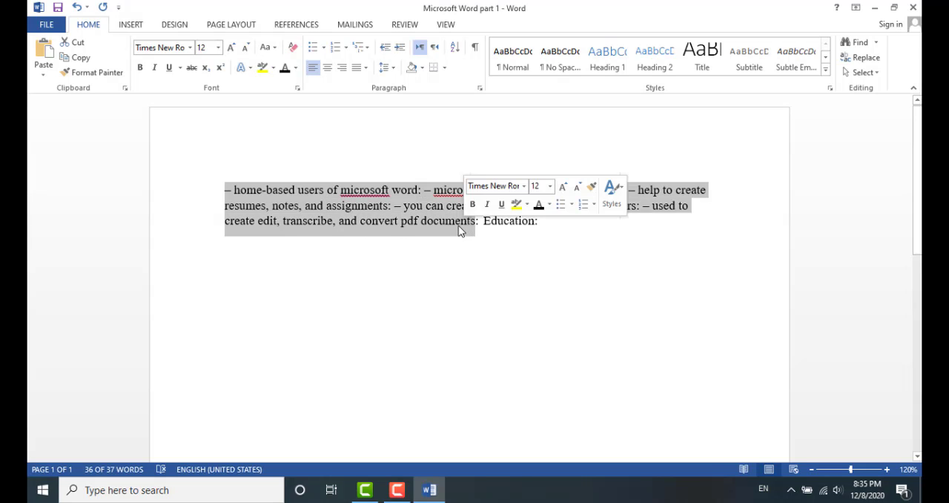
pyautogui.click(499, 260)
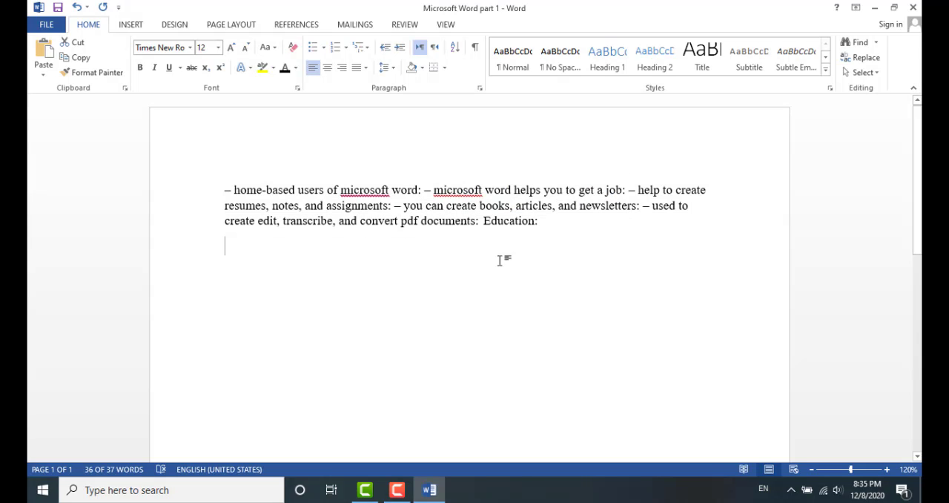
pyautogui.moveTo(486, 224); pyautogui.dragTo(537, 224)
pyautogui.rightClick(528, 226)
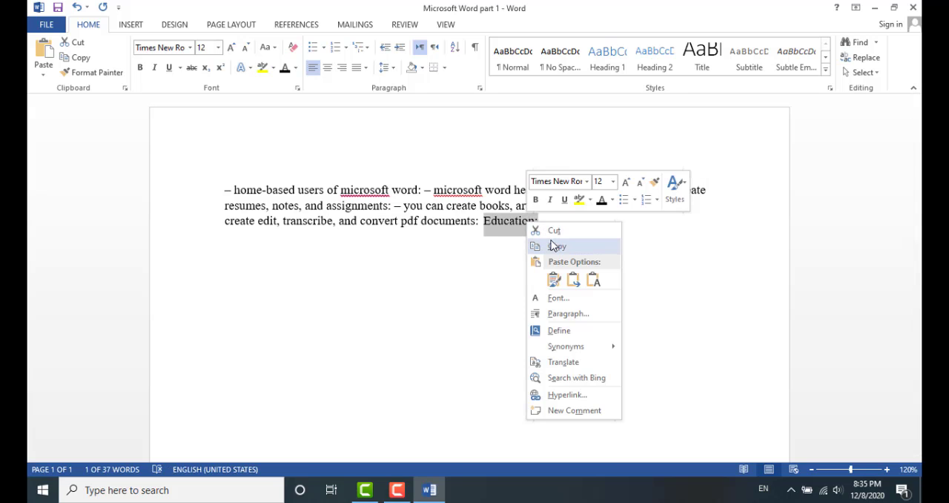
pyautogui.click(557, 244)
pyautogui.press('Delete')
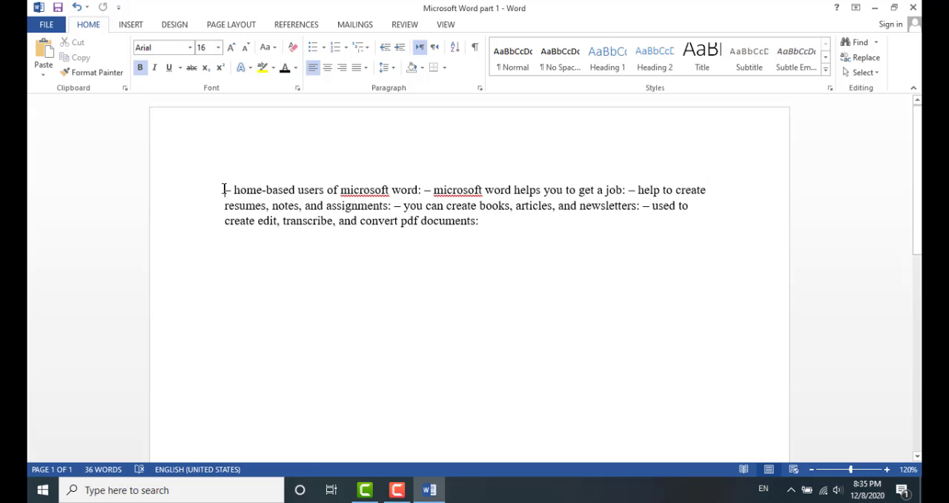
# Paste 'Education:' back at the start of the paragraph keeping its source formatting
pyautogui.click(223, 190)
pyautogui.rightClick(223, 190)
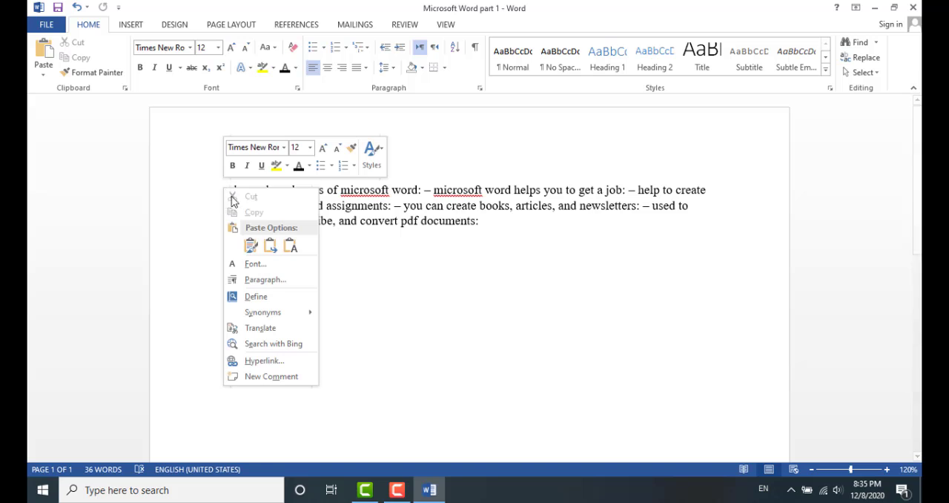
pyautogui.click(251, 245)
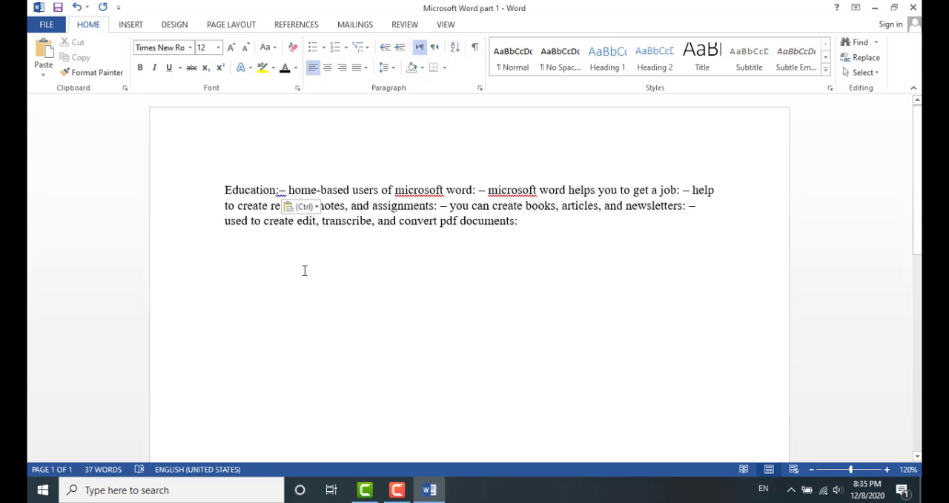
# Increase the font size of the whole paragraph by one step
pyautogui.moveTo(224, 191); pyautogui.dragTo(563, 227)
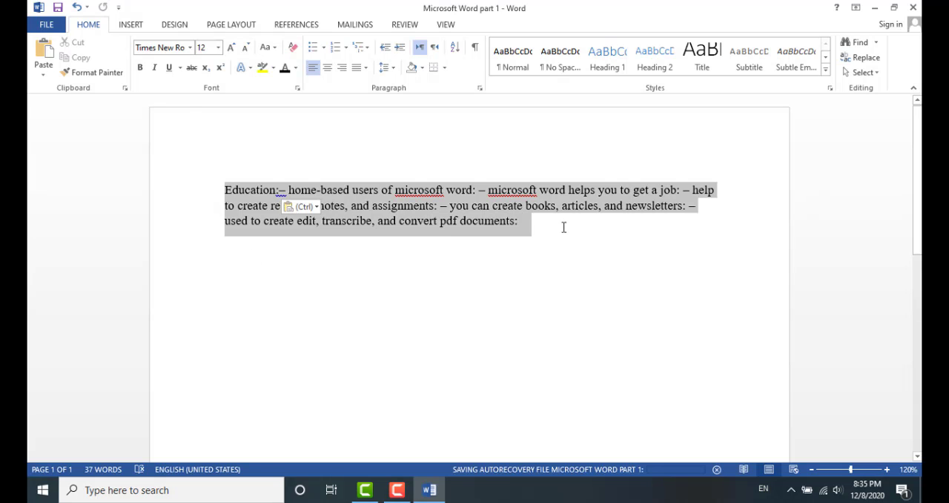
pyautogui.click(231, 47)
pyautogui.click(231, 46)
pyautogui.click(358, 311)
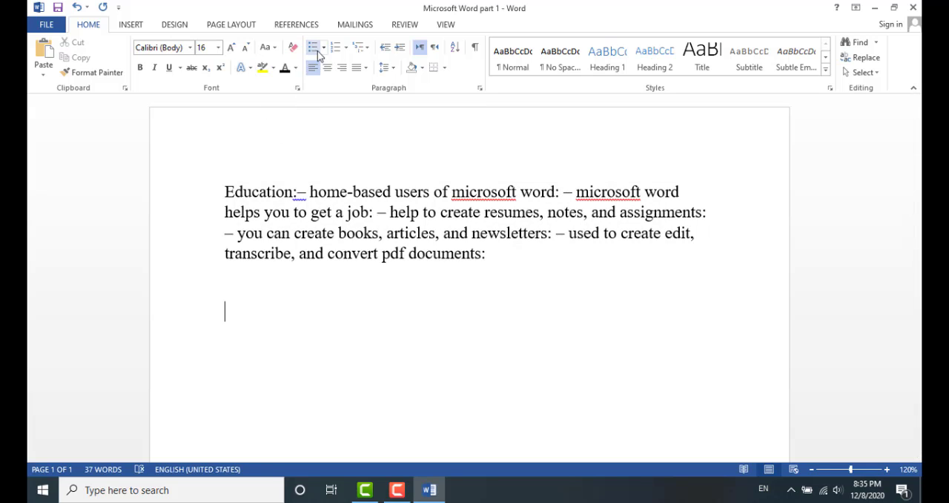
# Start a new line below the paragraph as a bulleted list with the arrow bullet
pyautogui.click(519, 256)
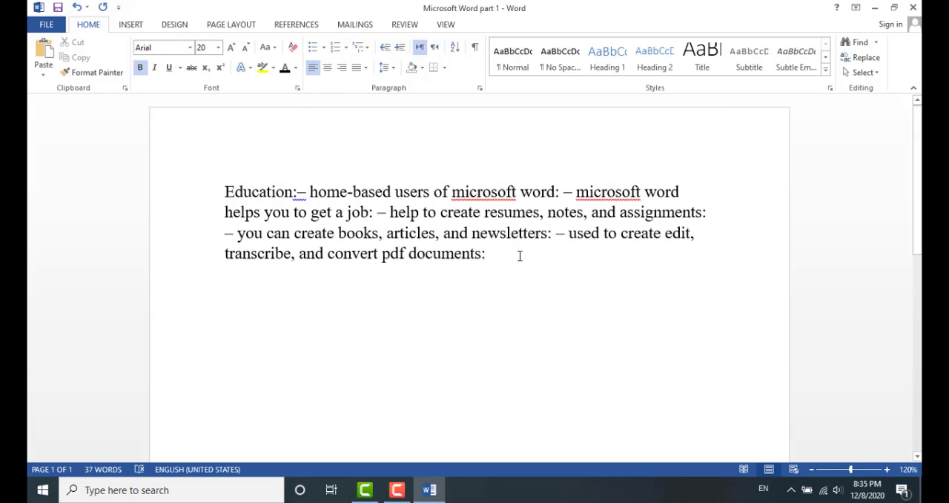
pyautogui.press('Return')
pyautogui.click(324, 49)
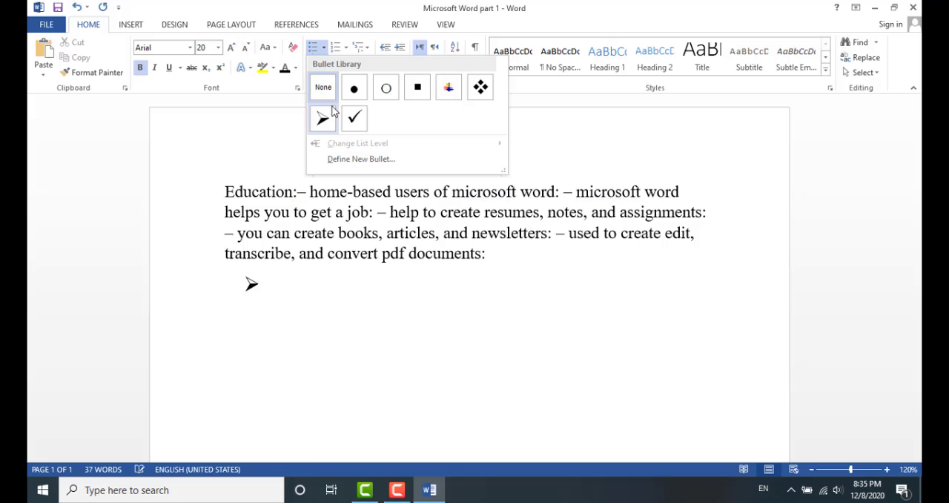
pyautogui.click(324, 119)
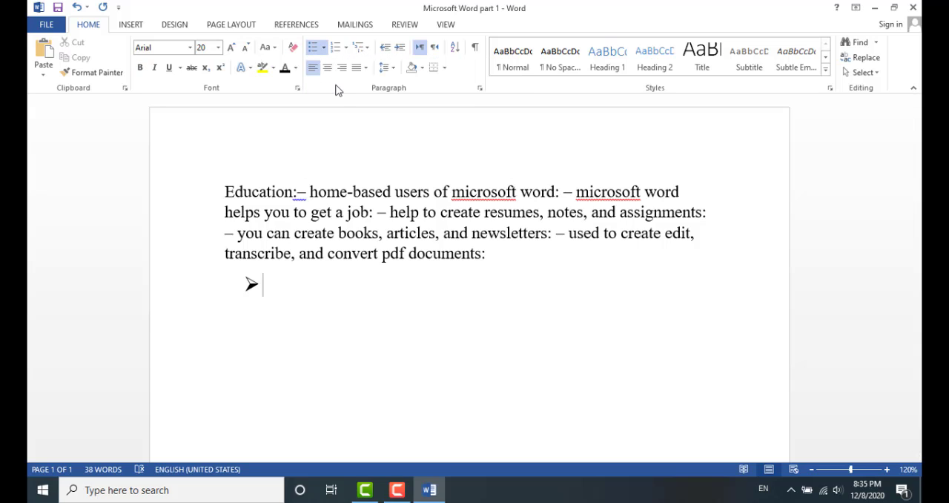
# Enter the bulleted list items Abc and Xyz
pyautogui.write('abs')
pyautogui.press('BackSpace')
pyautogui.write('c')
pyautogui.press('Return')
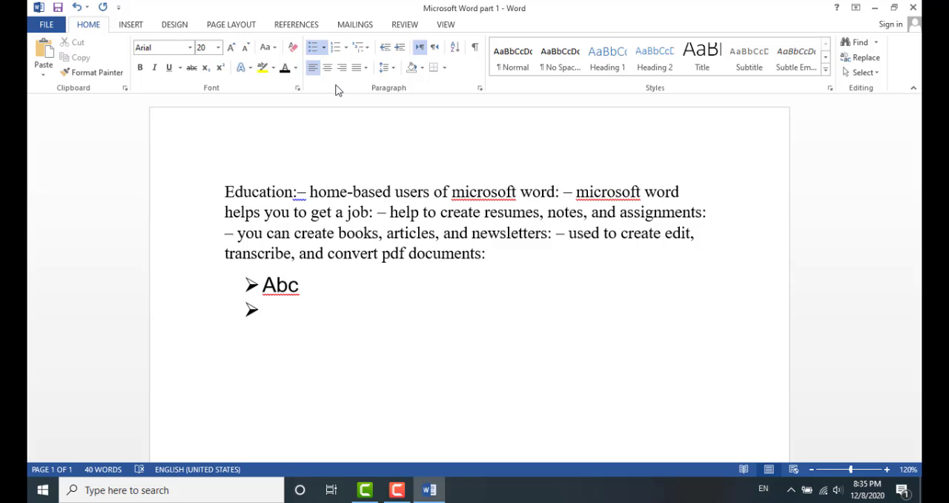
pyautogui.write('xyz')
pyautogui.press('Return')
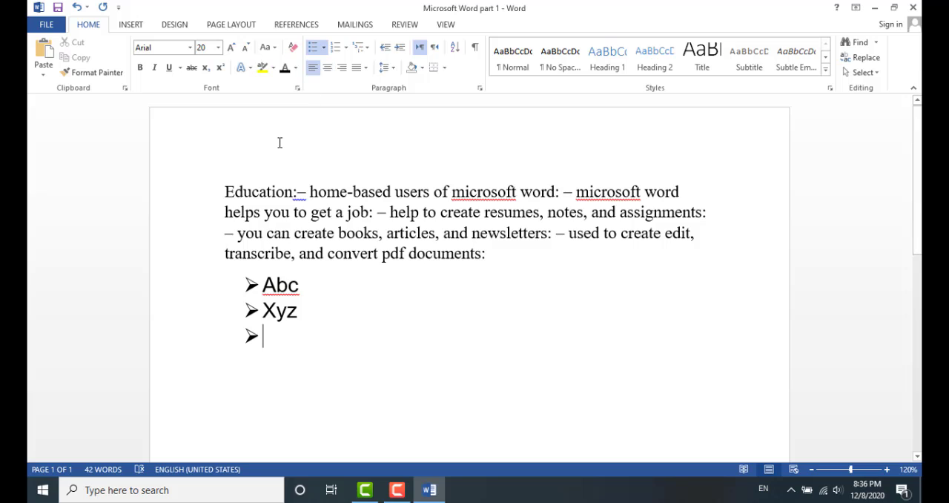
# Replace the arrow bullet on the empty third line with the coloured star bullet
pyautogui.press('BackSpace')
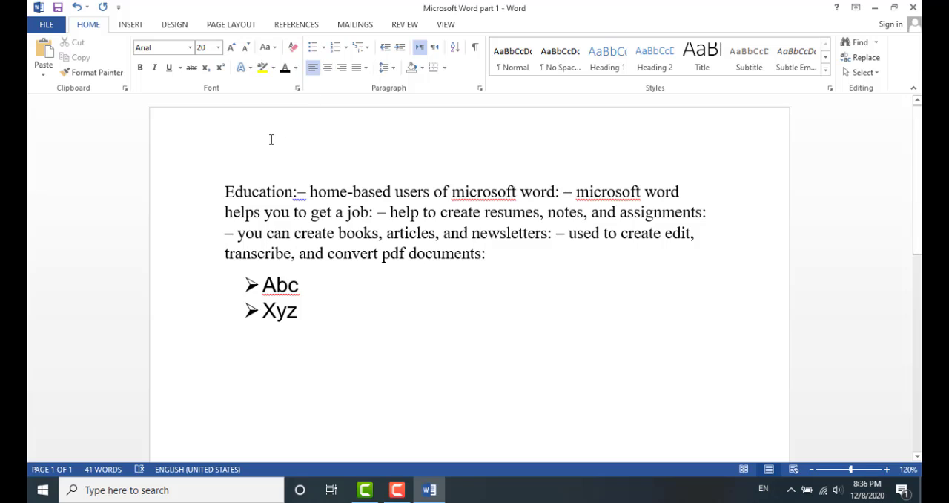
pyautogui.click(323, 46)
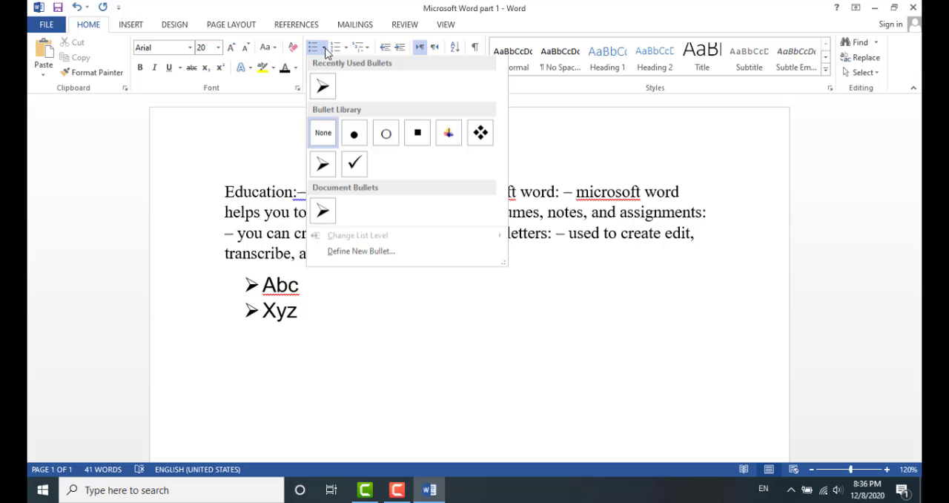
pyautogui.click(456, 138)
pyautogui.click(289, 335)
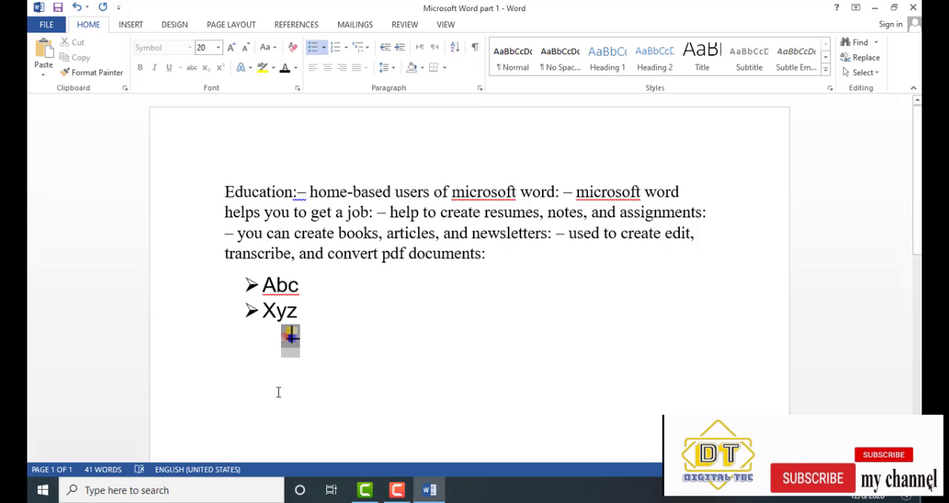
# Remove the coloured star bullet from the empty third line and reapply it
pyautogui.press('BackSpace')
pyautogui.press('BackSpace')
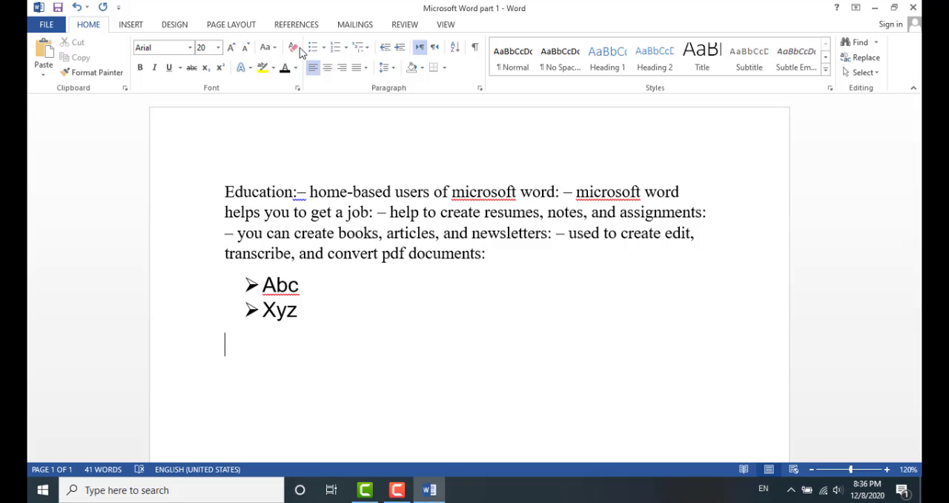
pyautogui.click(325, 47)
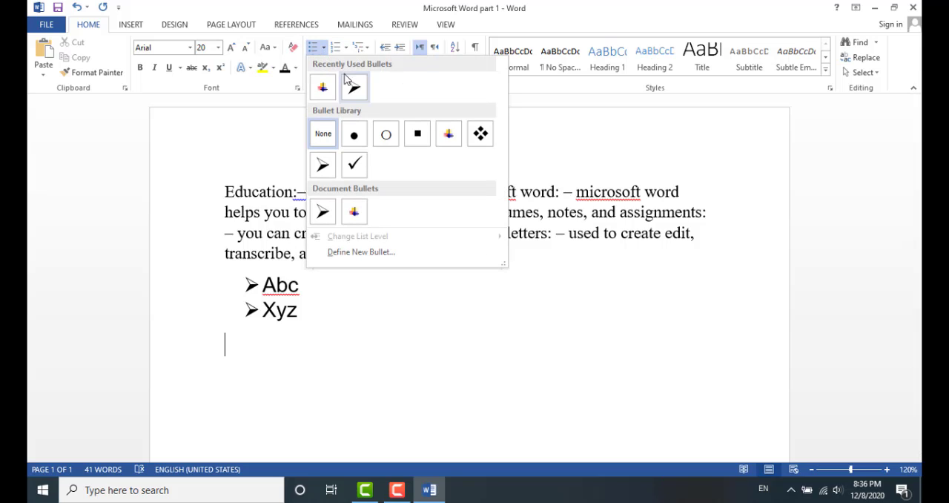
pyautogui.click(333, 95)
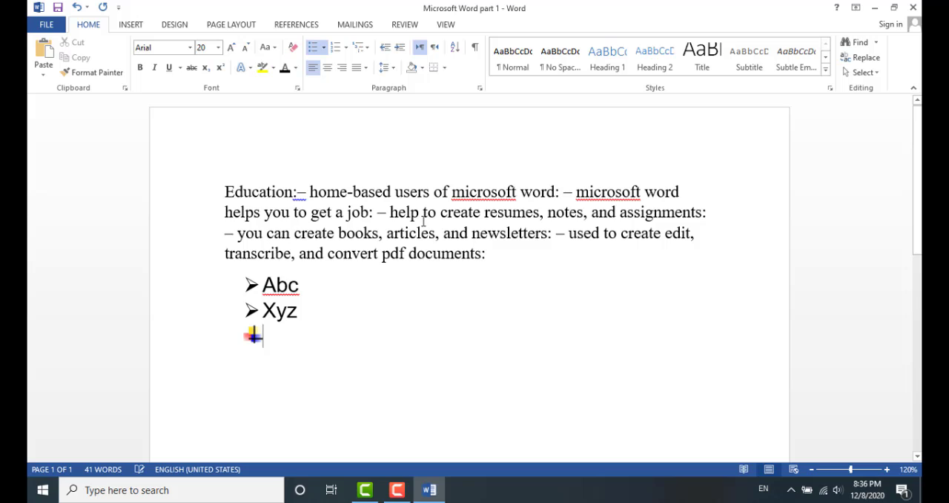
# Enter the star-bulleted items Aaa, Cc and Bb below Xyz, ending on a new empty bullet
pyautogui.write('aaa')
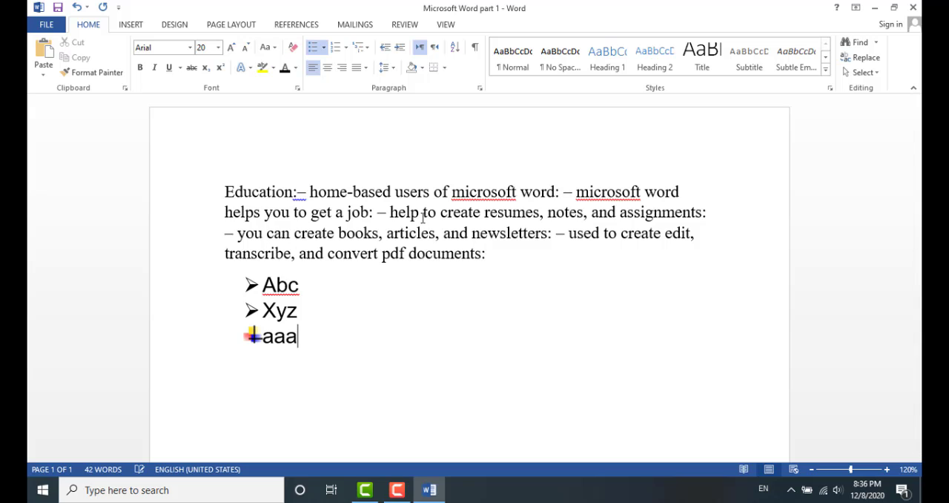
pyautogui.press('Return')
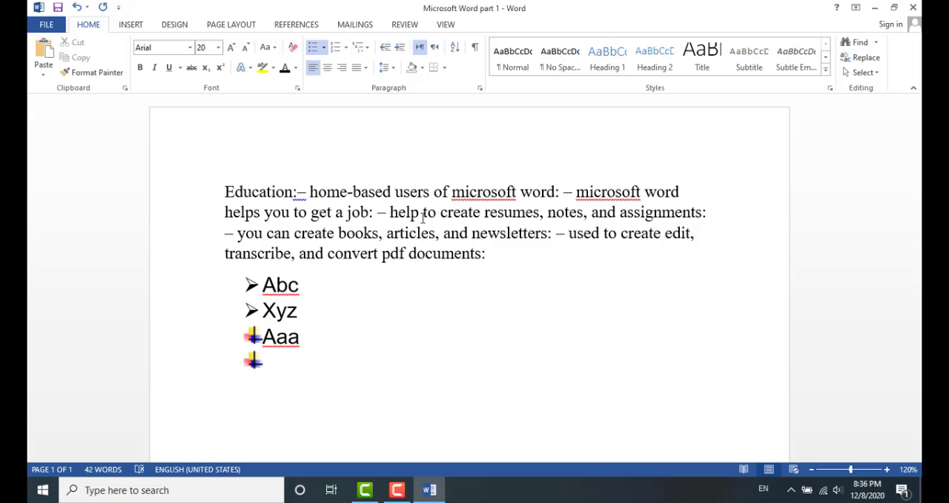
pyautogui.write('cc')
pyautogui.press('Return')
pyautogui.write('bb')
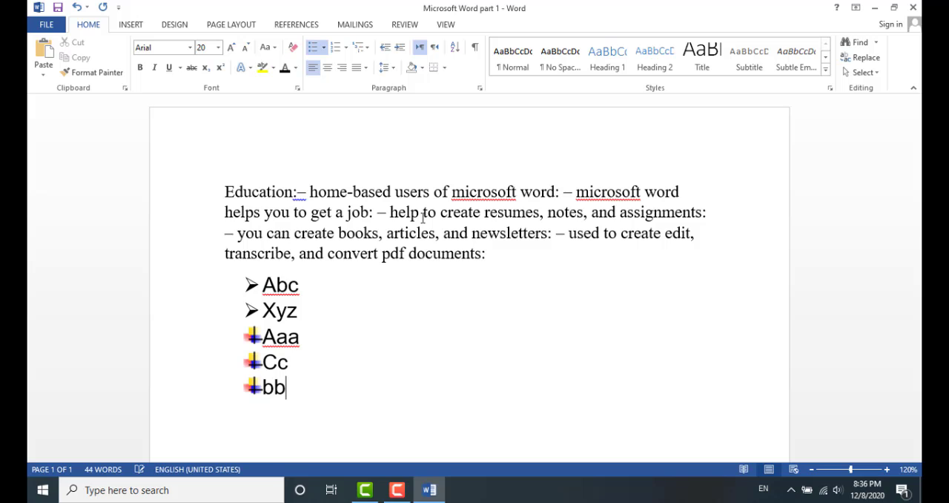
pyautogui.press('Return')
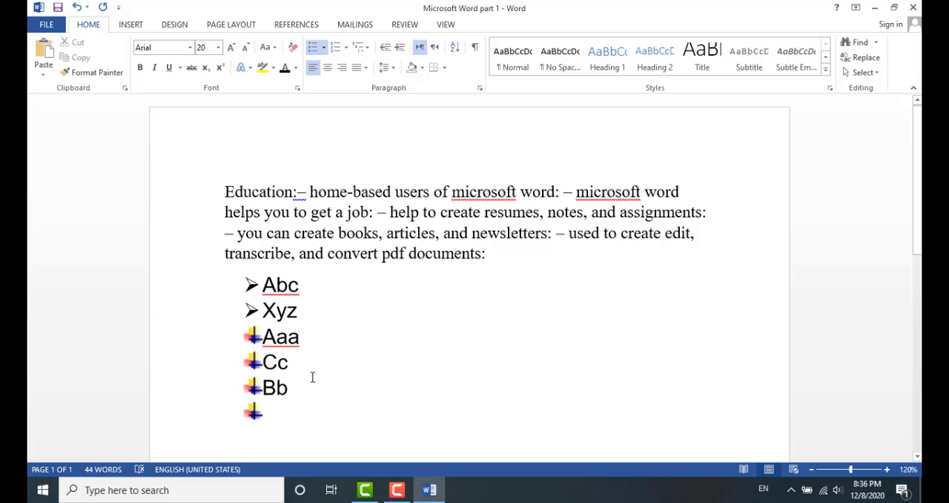
# Replace the bullet on the empty line with lowercase letter numbering (a., b., c.)
pyautogui.scroll(-3, 308, 386)
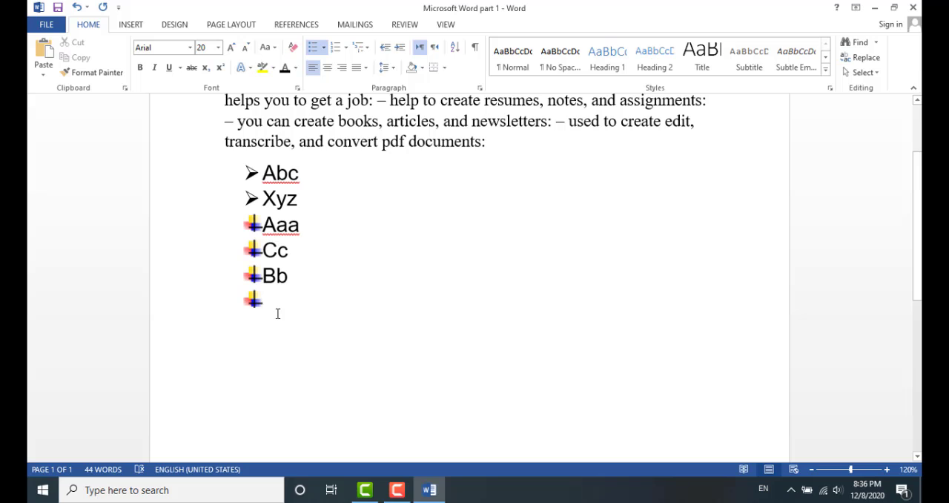
pyautogui.press('BackSpace')
pyautogui.press('BackSpace')
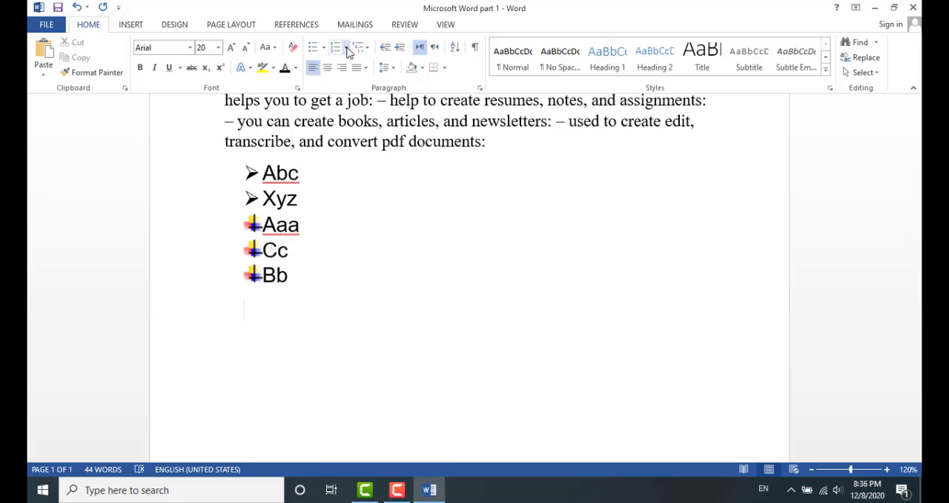
pyautogui.click(345, 49)
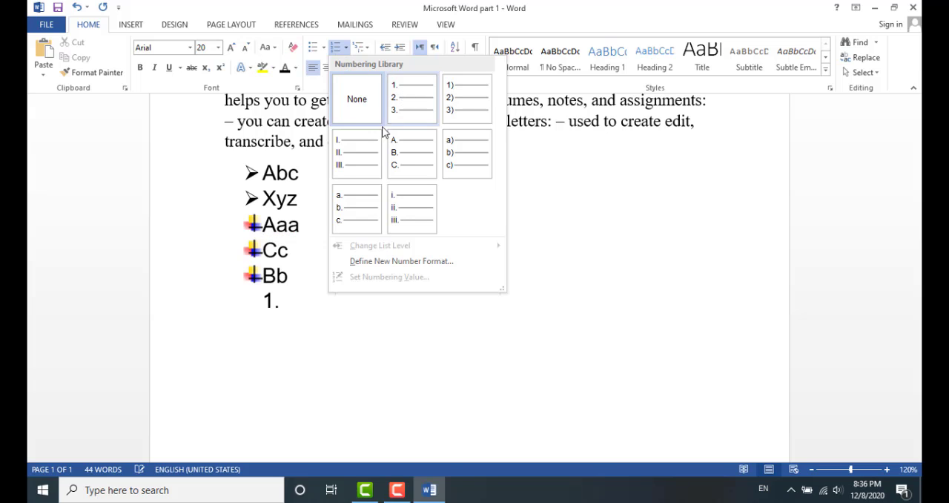
pyautogui.click(355, 208)
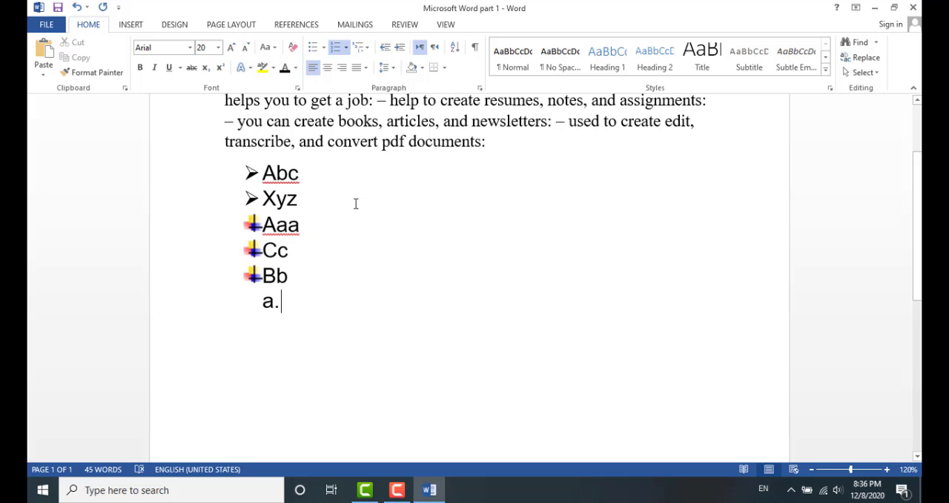
# Enter the lettered list items 1234, 2345 and 3456
pyautogui.write('1234')
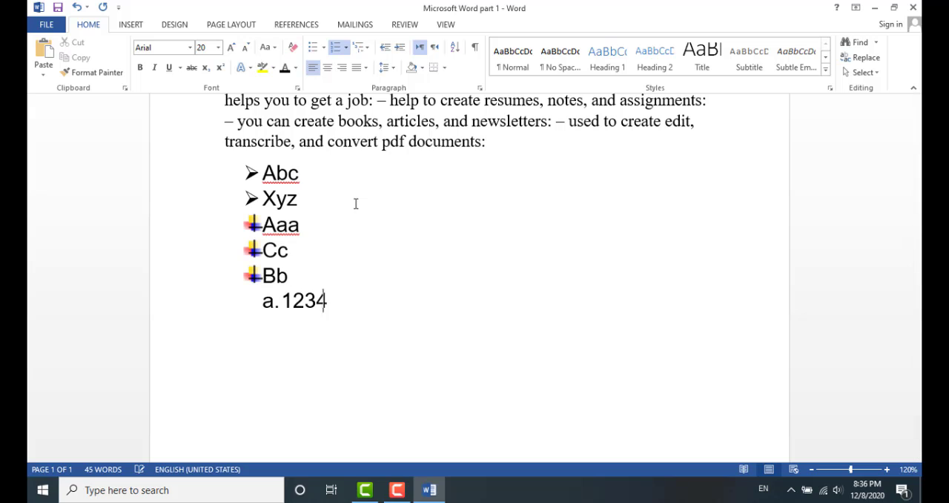
pyautogui.press('Return')
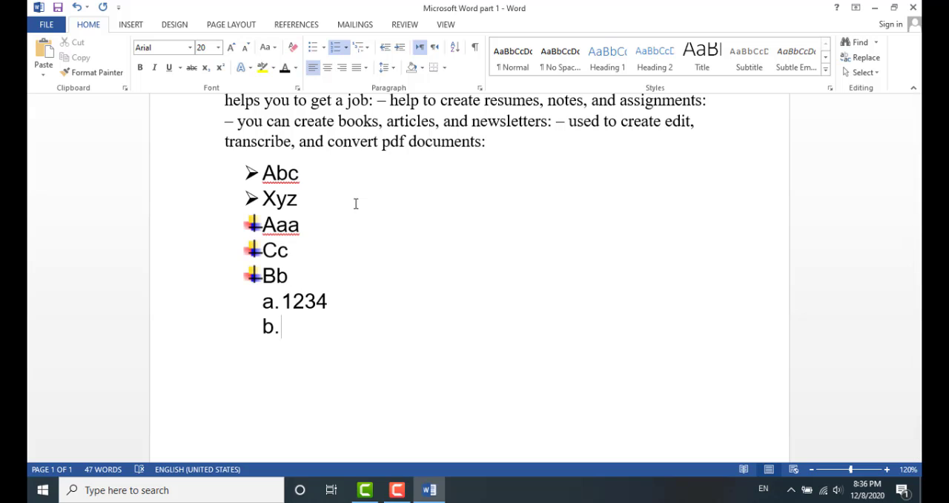
pyautogui.write('2345')
pyautogui.press('Return')
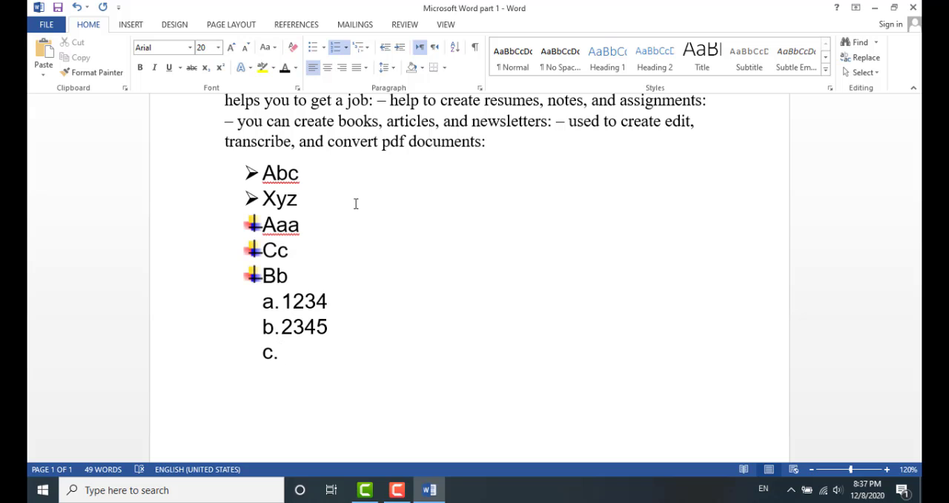
pyautogui.write('3456')
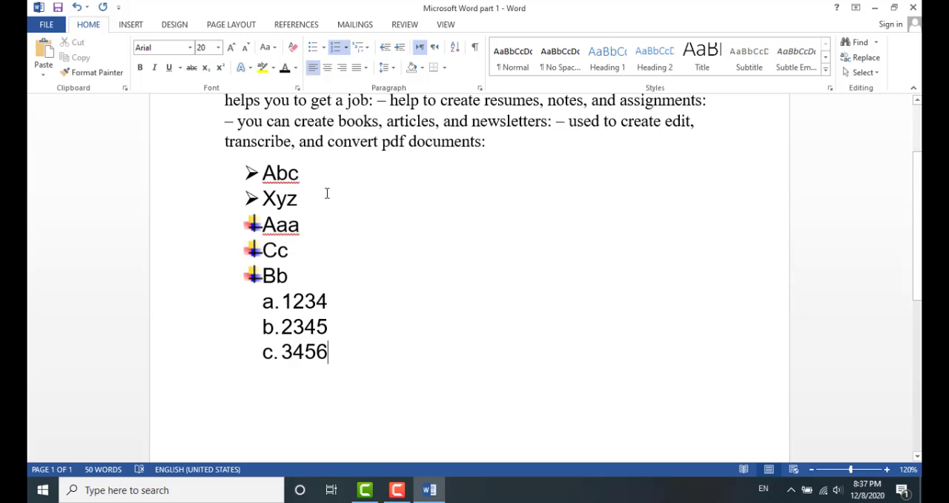
# Delete the entire bulleted and lettered list below the paragraph
pyautogui.moveTo(332, 351); pyautogui.dragTo(247, 173)
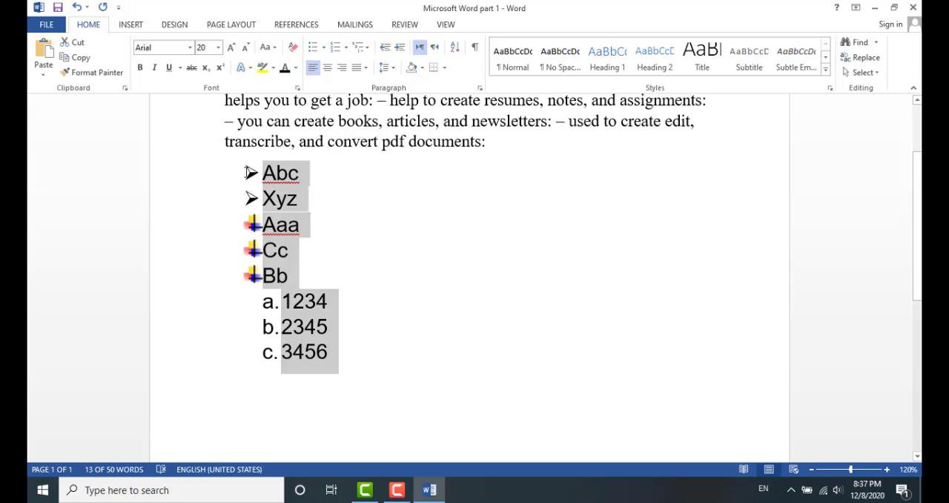
pyautogui.press('Delete')
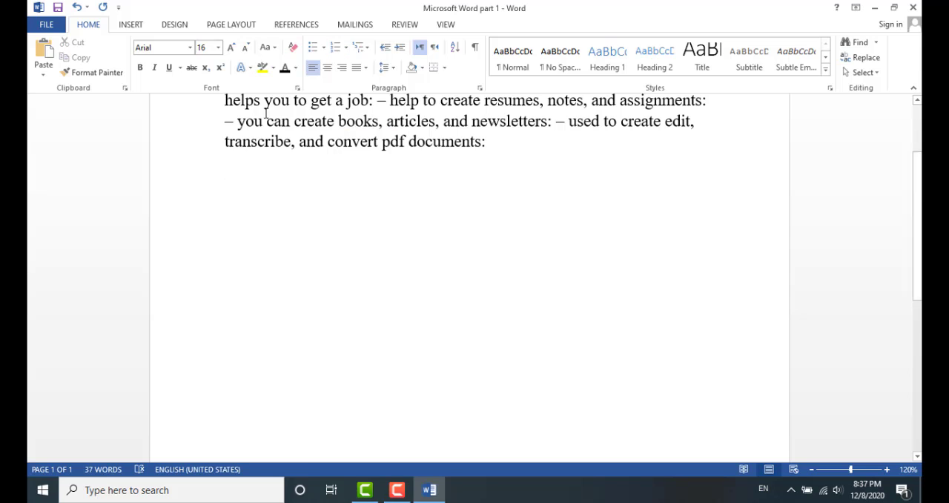
# Delete the dash before "you can create books" in the paragraph
pyautogui.scroll(3, 274, 219)
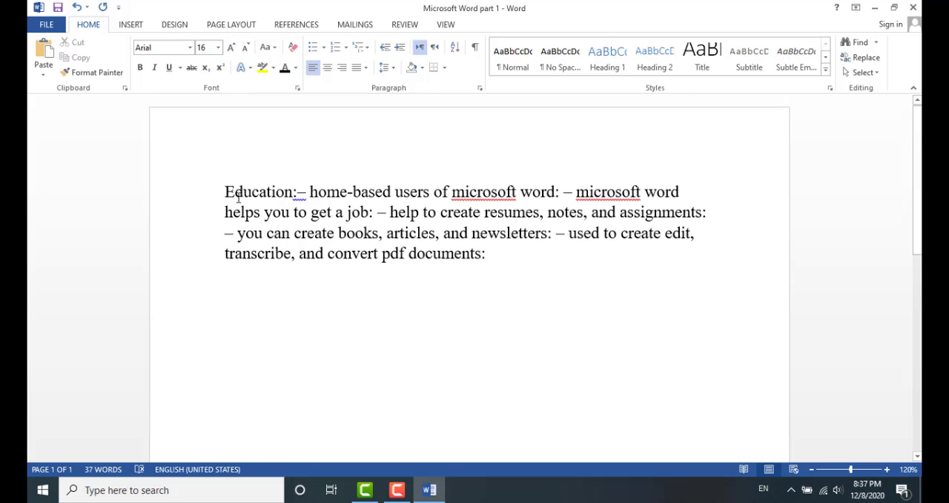
pyautogui.click(238, 236)
pyautogui.press('BackSpace')
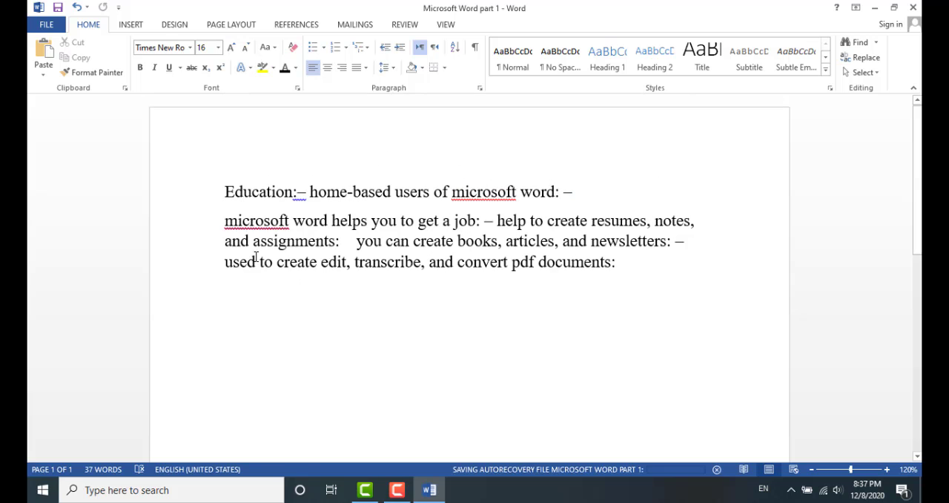
pyautogui.keyDown('shift'); pyautogui.click(259, 264); pyautogui.keyUp('shift')
pyautogui.click(262, 264)
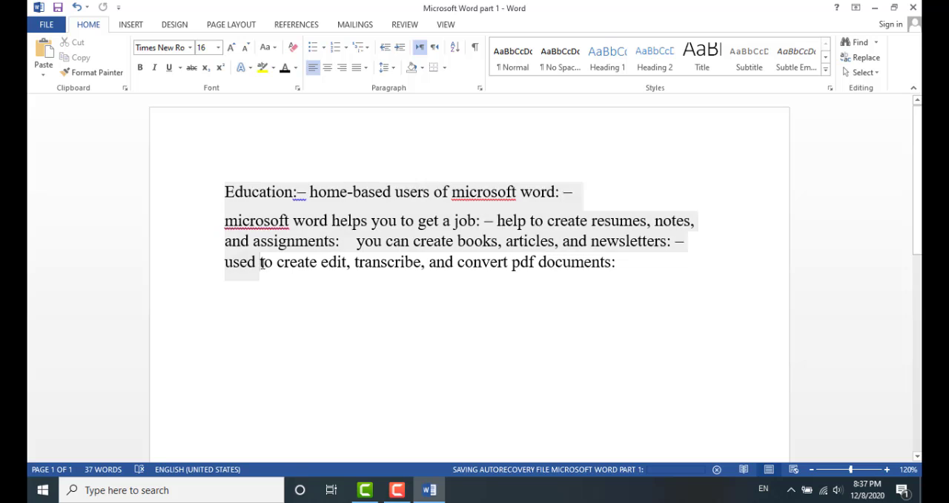
# Apply left, centre and right alignment in turn to the whole paragraph
pyautogui.moveTo(226, 192); pyautogui.dragTo(636, 263)
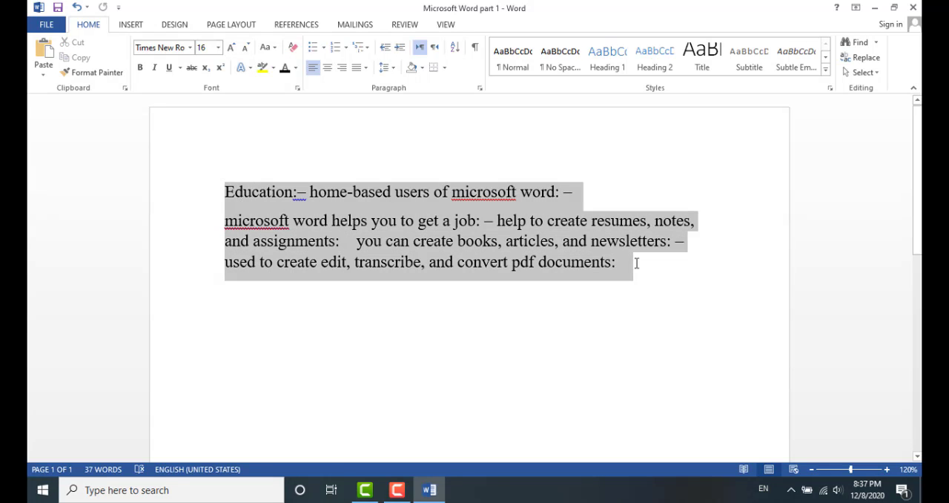
pyautogui.click(312, 66)
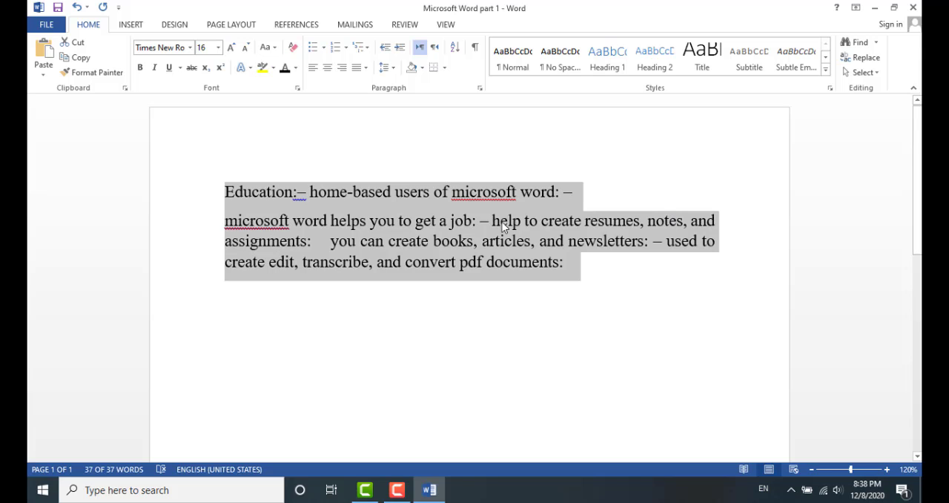
pyautogui.click(328, 68)
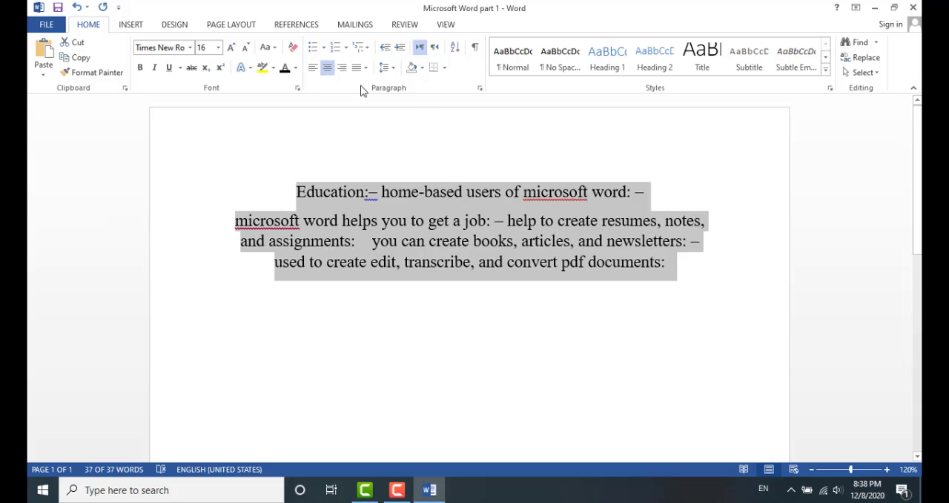
pyautogui.click(343, 68)
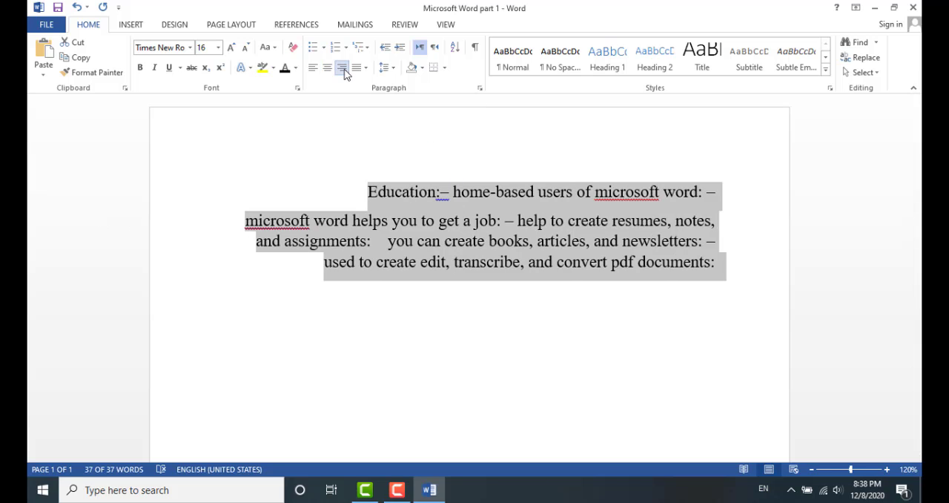
# Justify the whole paragraph
pyautogui.click(713, 312)
pyautogui.moveTo(367, 191); pyautogui.dragTo(724, 264)
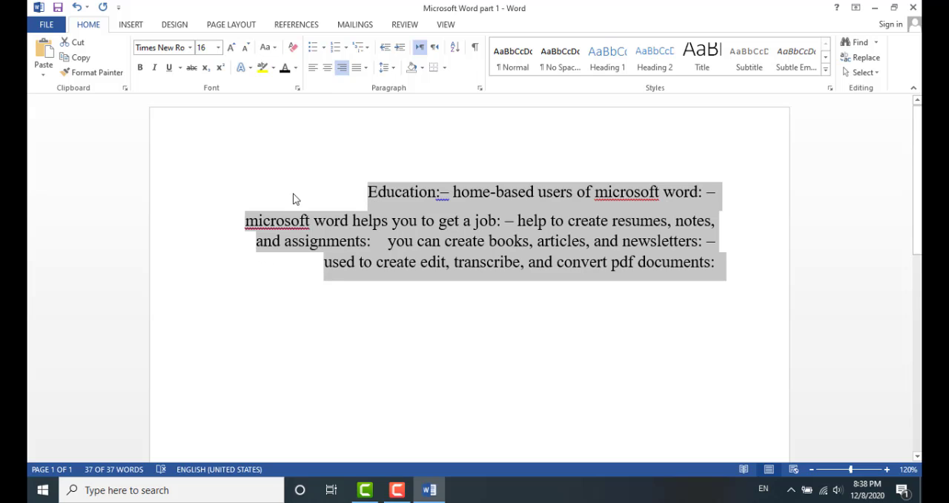
pyautogui.click(366, 69)
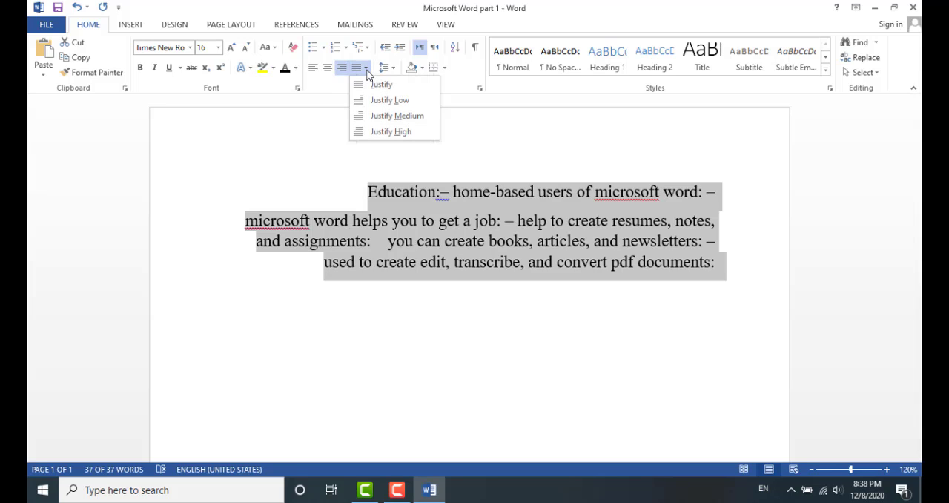
pyautogui.click(379, 86)
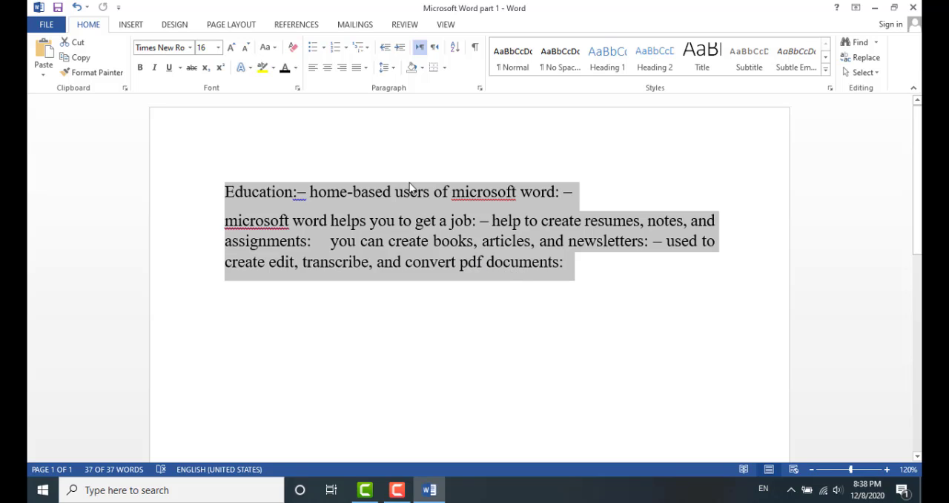
# Remove the space after paragraphs for the whole text
pyautogui.click(324, 266)
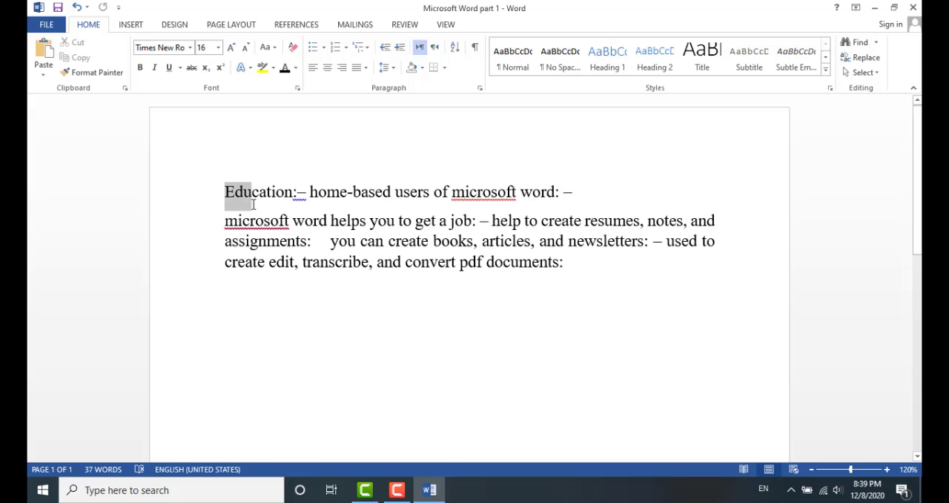
pyautogui.moveTo(225, 192); pyautogui.dragTo(254, 195)
pyautogui.press('Left')
pyautogui.moveTo(223, 227); pyautogui.dragTo(268, 263)
pyautogui.click(311, 194)
pyautogui.moveTo(230, 193); pyautogui.dragTo(569, 269)
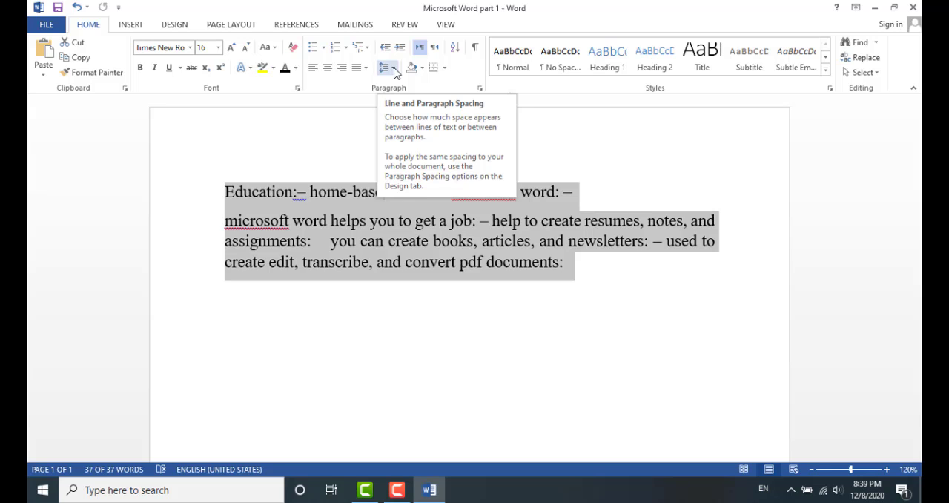
pyautogui.click(394, 70)
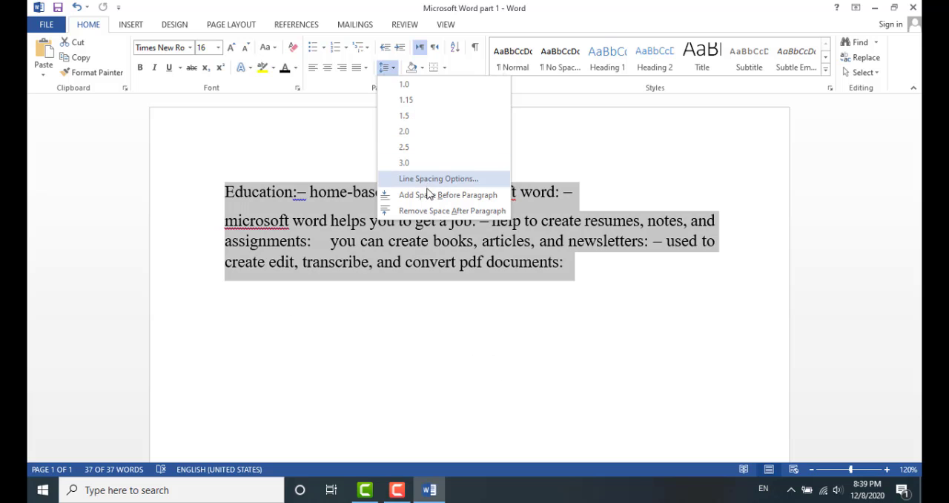
pyautogui.click(437, 211)
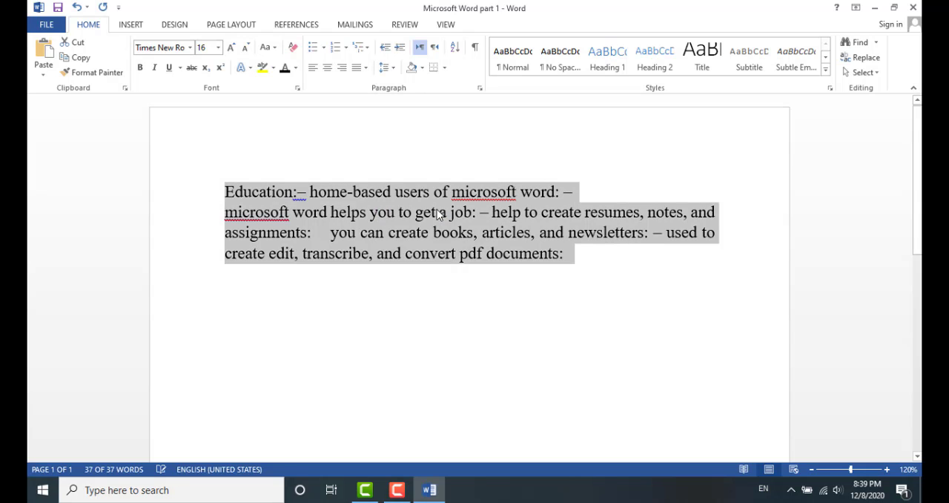
# Set the line spacing of the whole text to 2.0
pyautogui.click(372, 275)
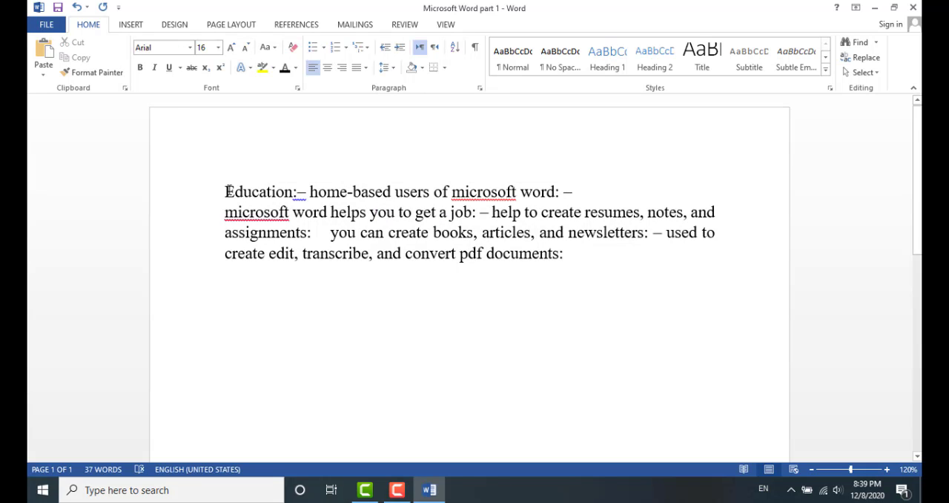
pyautogui.moveTo(229, 191); pyautogui.dragTo(576, 251)
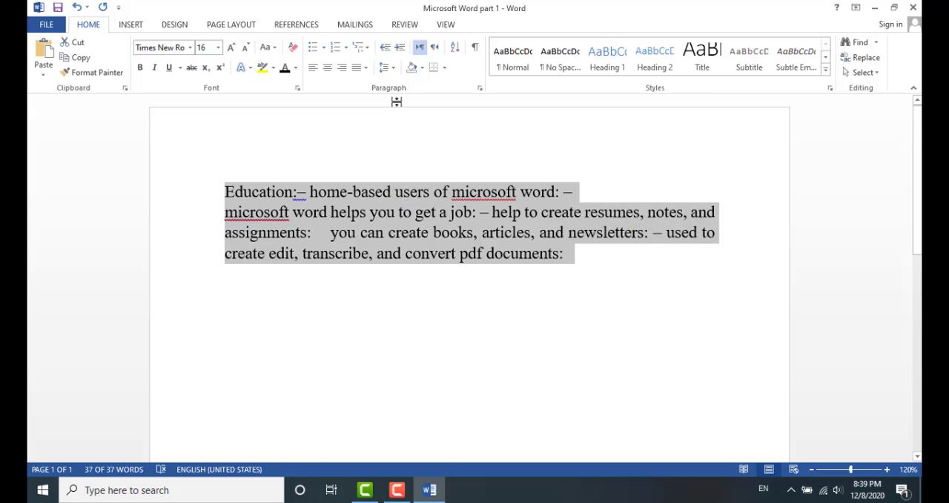
pyautogui.click(387, 67)
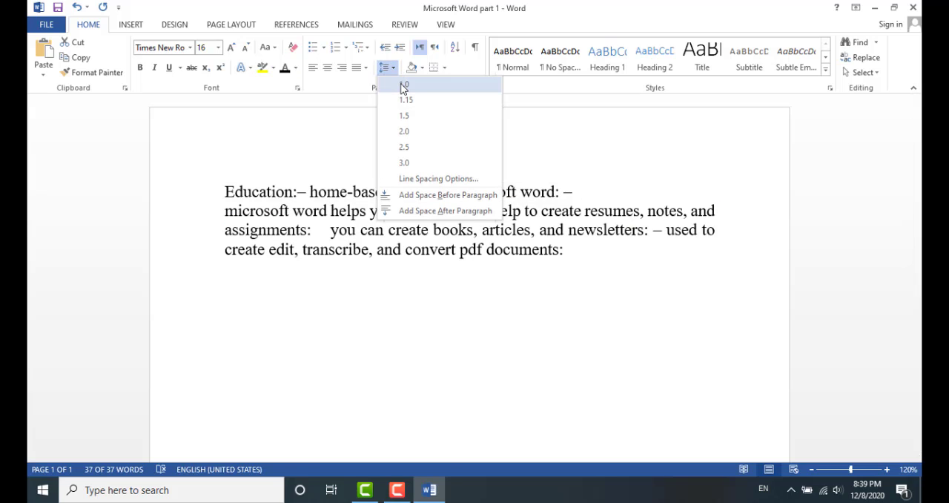
pyautogui.click(408, 132)
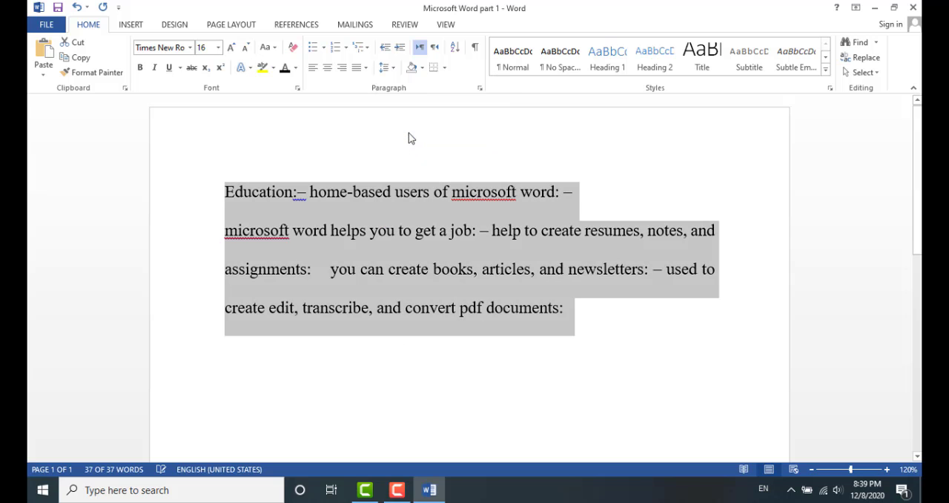
pyautogui.click(627, 332)
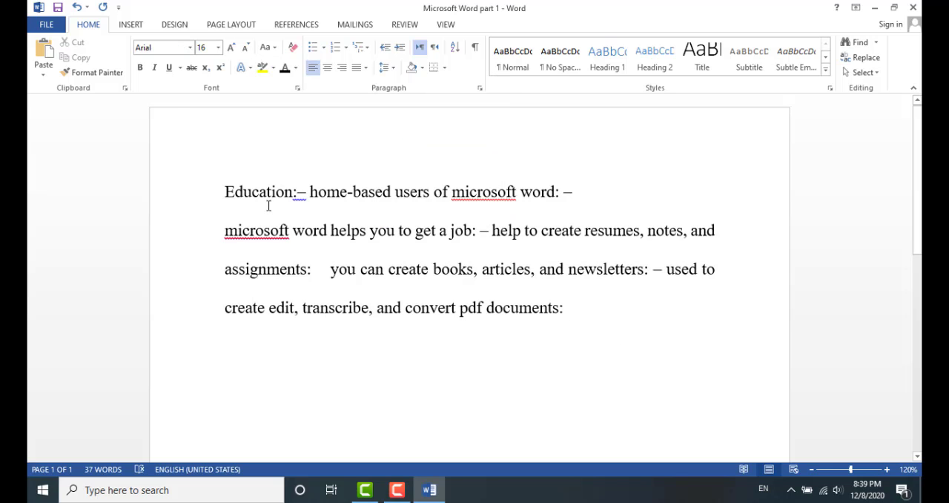
# Increase the indent of the paragraph and undo it
pyautogui.moveTo(229, 202); pyautogui.dragTo(583, 304)
pyautogui.click(583, 303)
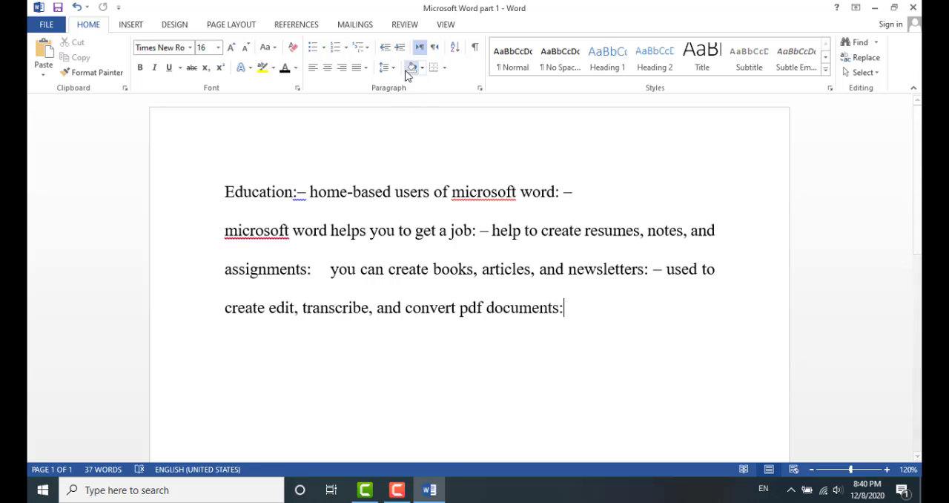
pyautogui.click(399, 48)
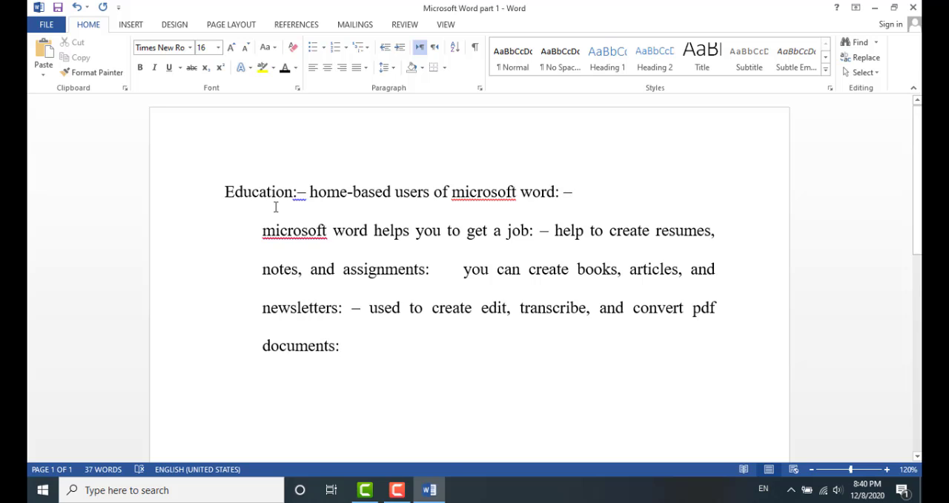
pyautogui.hotkey('ctrl', 'z')
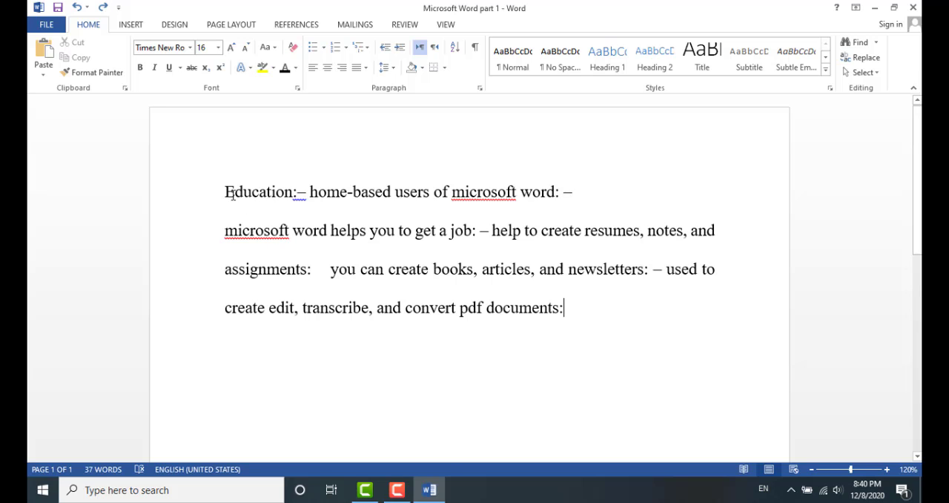
# Indent the first line twice from its start and remove the indent again
pyautogui.click(229, 193)
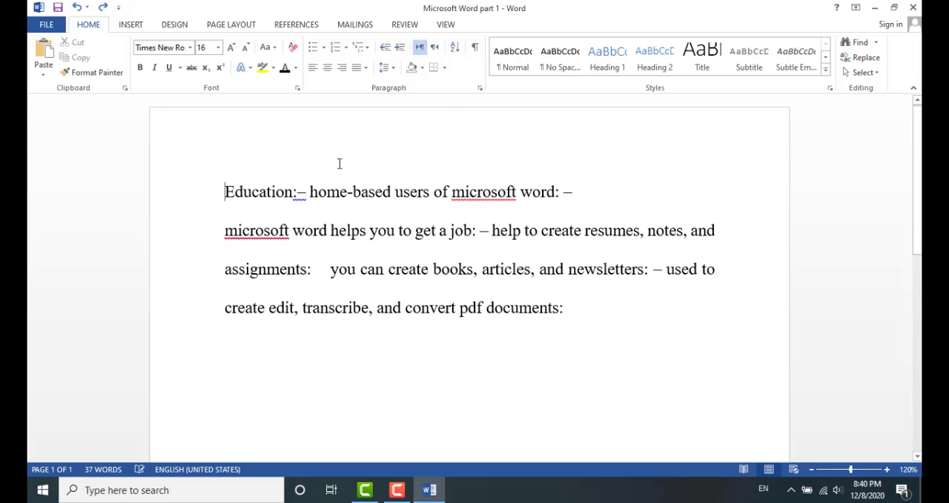
pyautogui.click(400, 47)
pyautogui.click(400, 47)
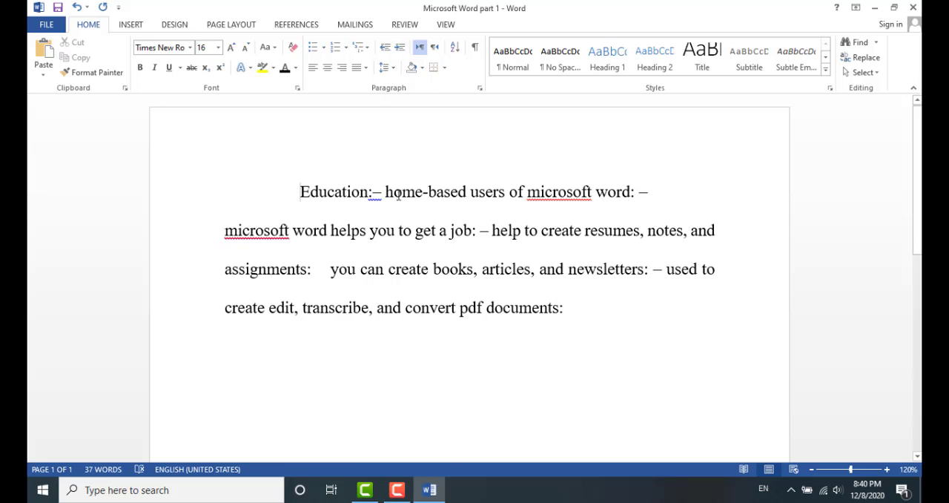
pyautogui.press('BackSpace')
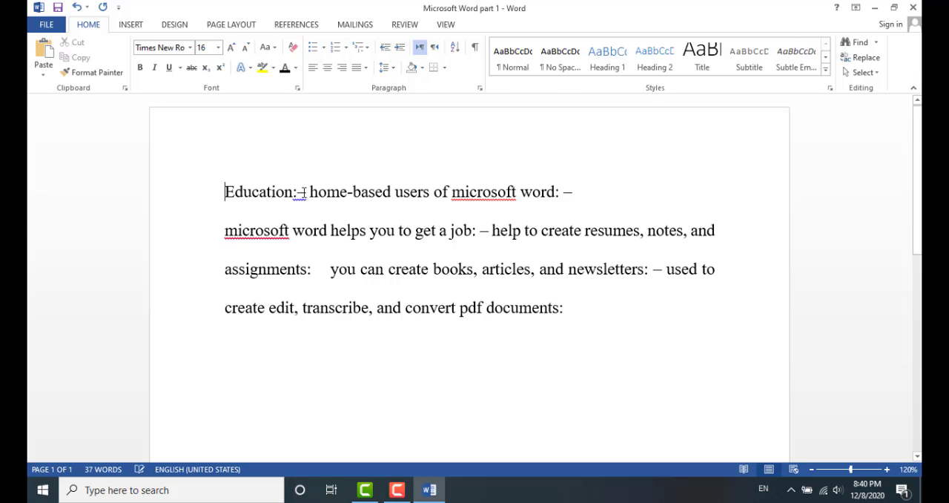
# Increase the indent of the whole text by two levels
pyautogui.moveTo(235, 203); pyautogui.dragTo(585, 313)
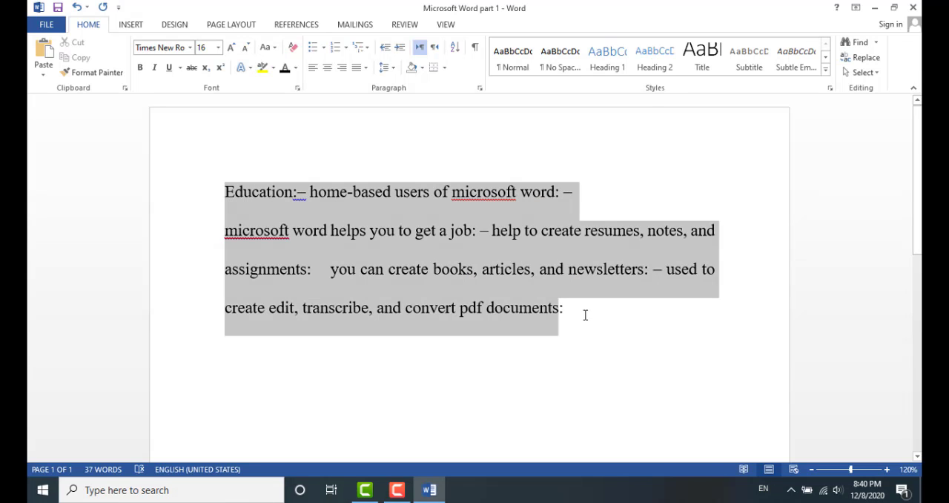
pyautogui.click(399, 52)
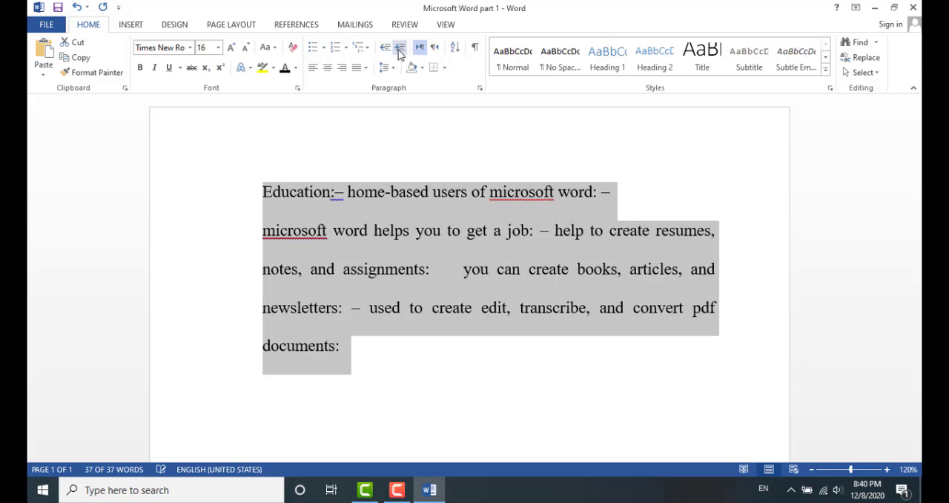
pyautogui.click(398, 52)
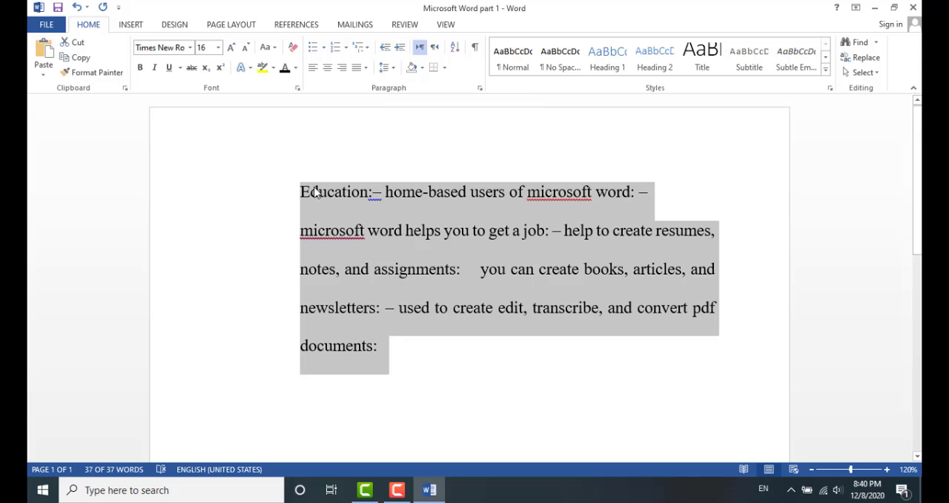
# Decrease the indent of the whole text by two levels
pyautogui.click(385, 46)
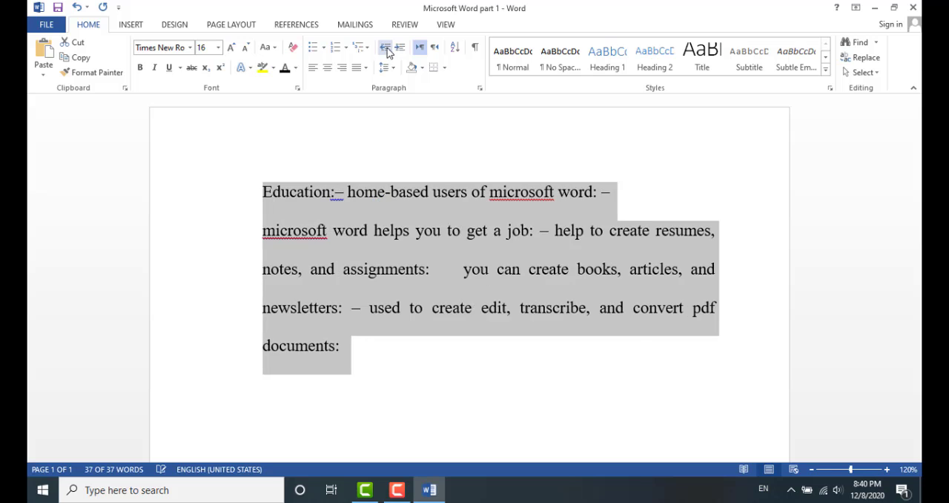
pyautogui.click(385, 47)
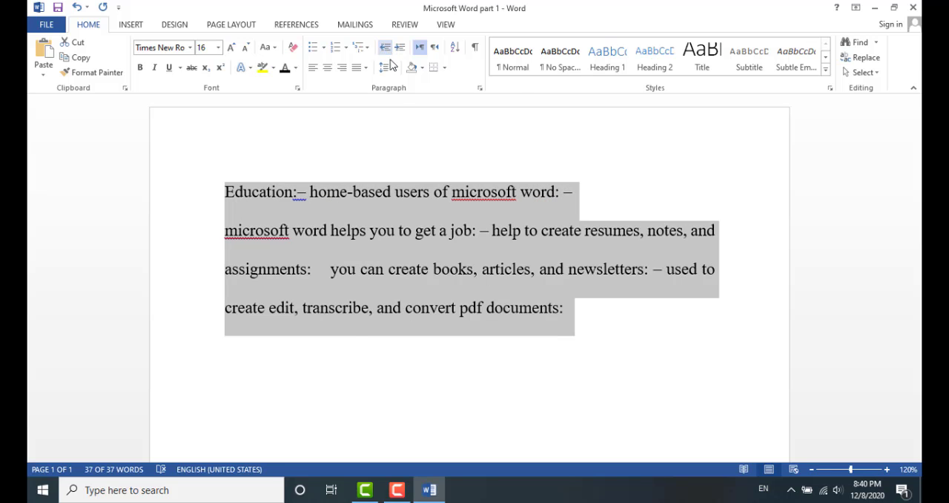
pyautogui.click(499, 350)
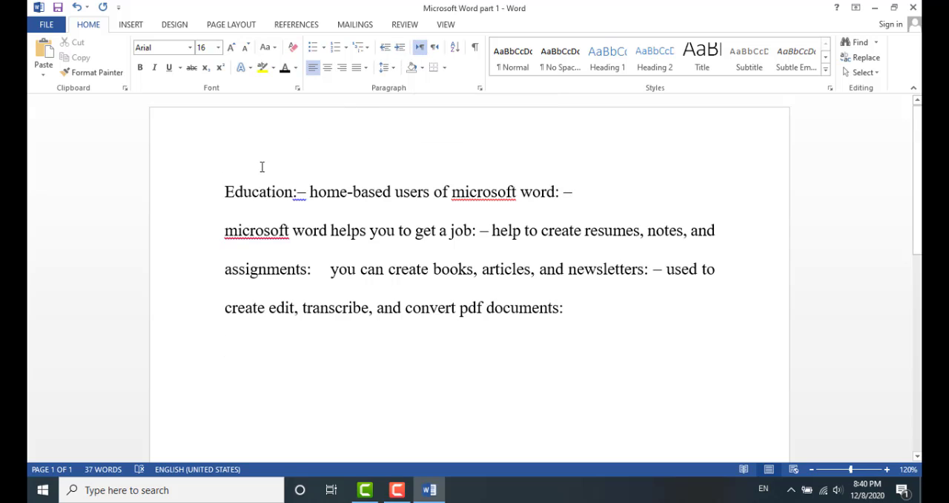
# Switch the whole text to right-to-left direction and back to left-to-right
pyautogui.moveTo(226, 191); pyautogui.dragTo(588, 303)
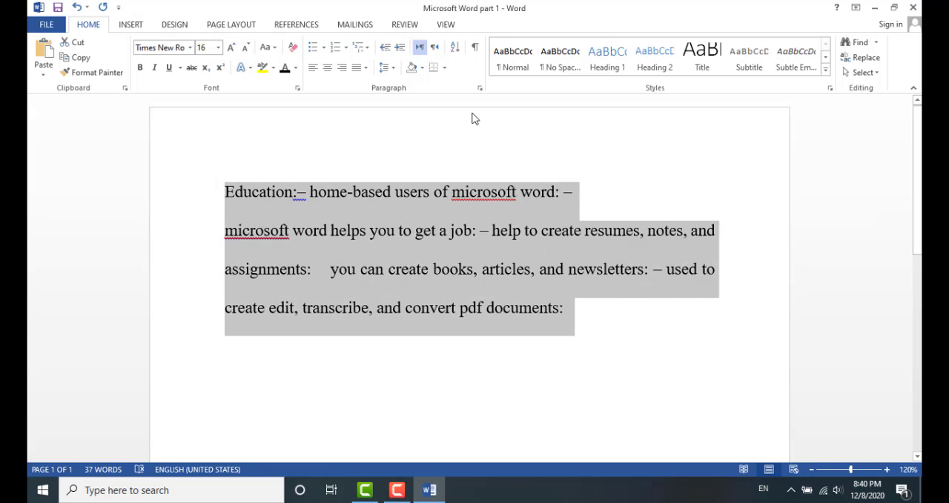
pyautogui.click(435, 48)
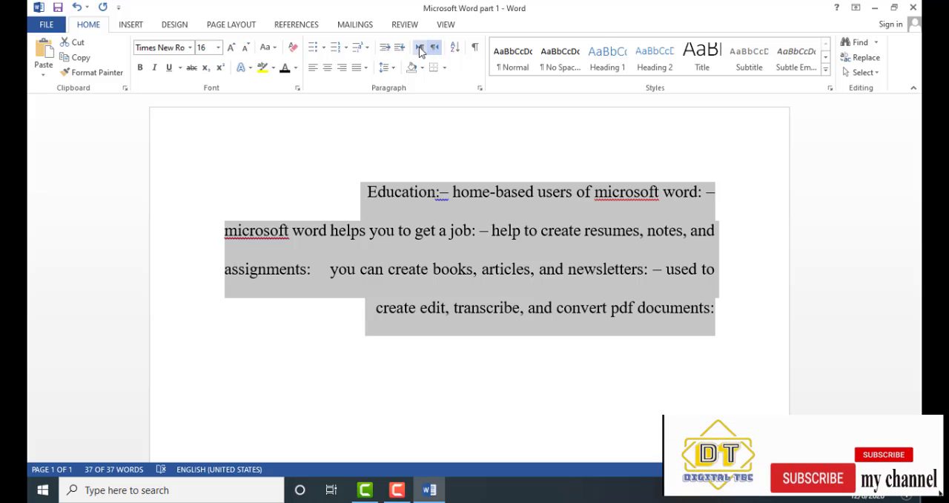
pyautogui.click(419, 49)
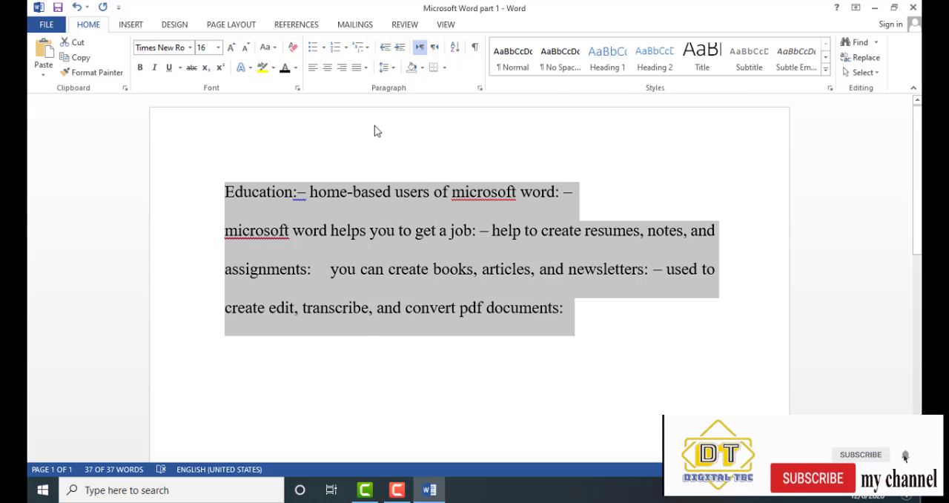
# Apply yellow shading to the whole text
pyautogui.click(423, 68)
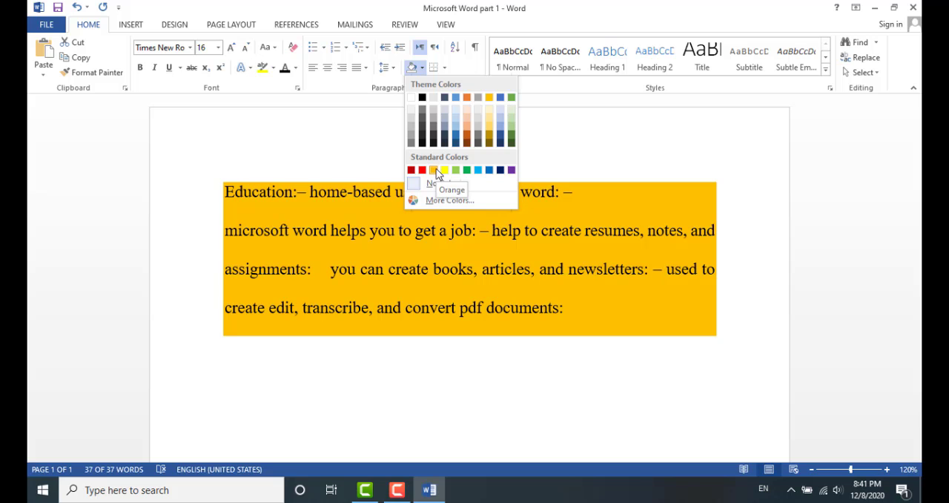
pyautogui.click(444, 169)
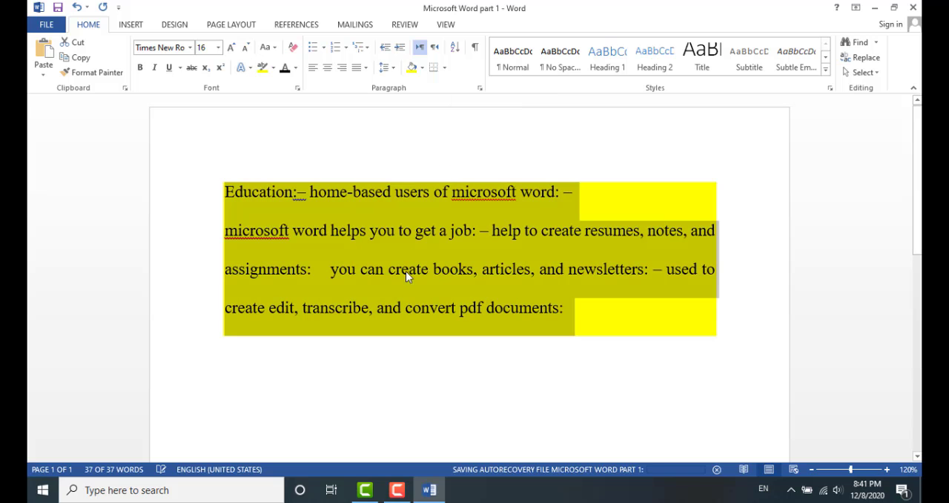
pyautogui.click(411, 368)
# Change the shading of the whole text to red
pyautogui.moveTo(224, 189)
pyautogui.mouseDown()
pyautogui.moveTo(373, 247)
pyautogui.moveTo(734, 348)
pyautogui.mouseUp()
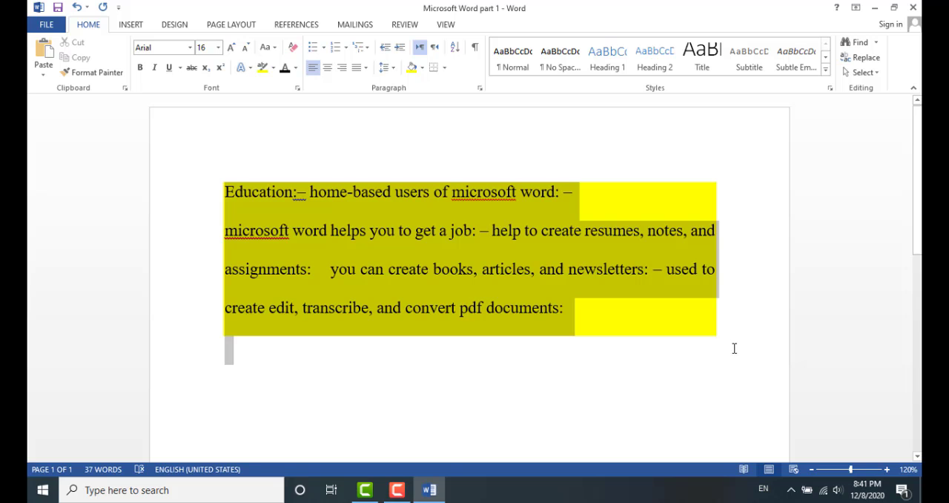
pyautogui.click(422, 69)
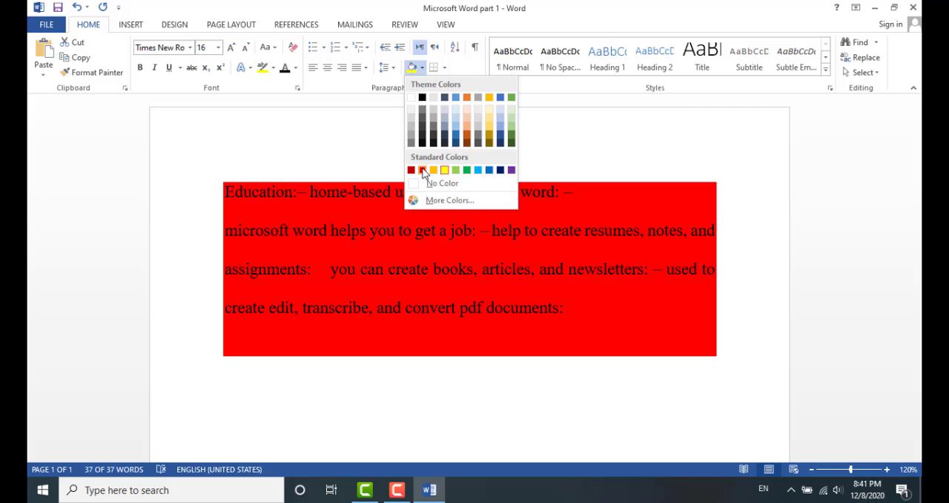
pyautogui.click(422, 170)
pyautogui.click(384, 367)
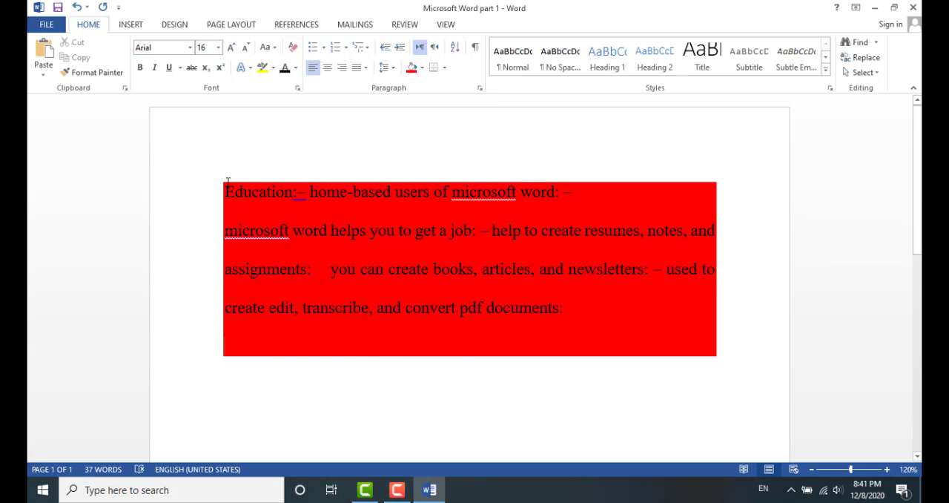
# Remove the shading from the whole text by choosing No Color
pyautogui.moveTo(224, 185); pyautogui.dragTo(744, 361)
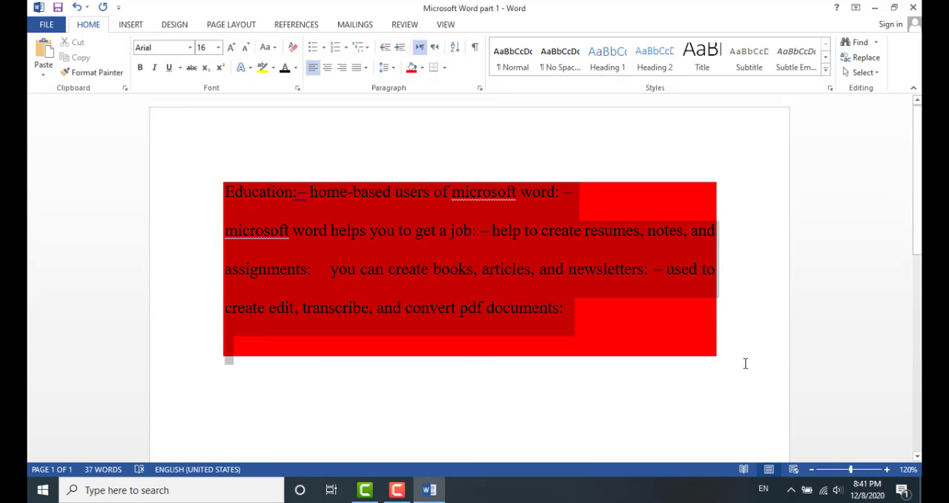
pyautogui.click(422, 67)
pyautogui.click(428, 182)
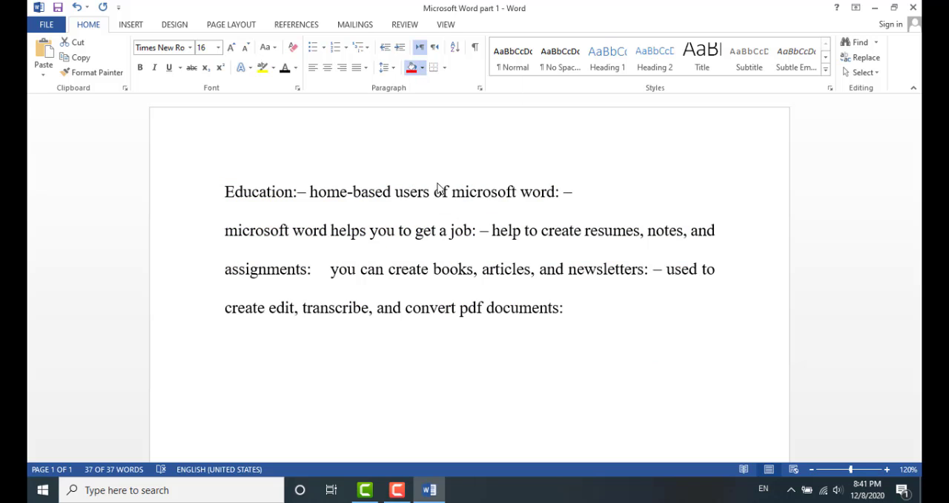
pyautogui.click(480, 367)
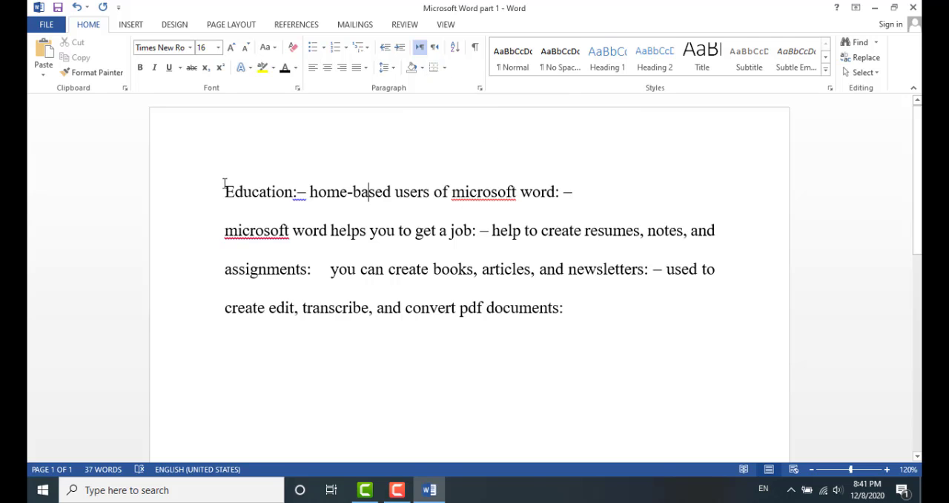
# Add an outside border around the whole text
pyautogui.moveTo(225, 191); pyautogui.dragTo(588, 306)
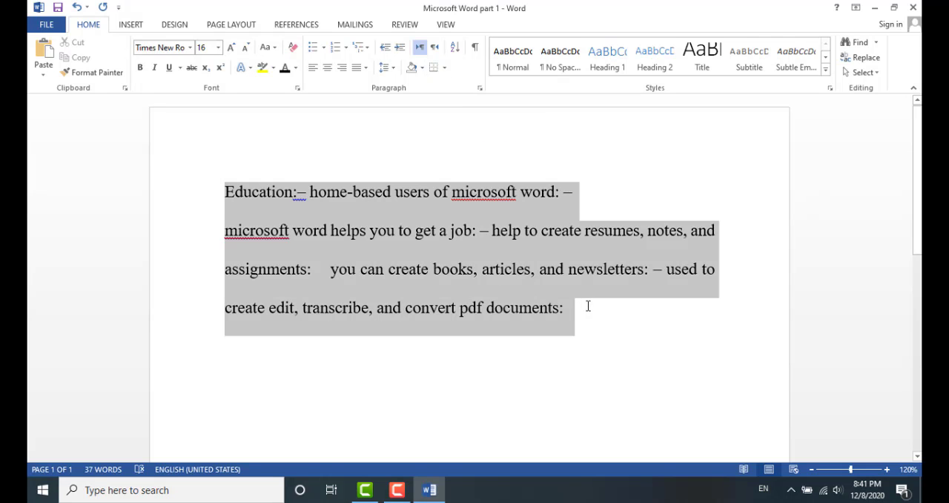
pyautogui.click(443, 68)
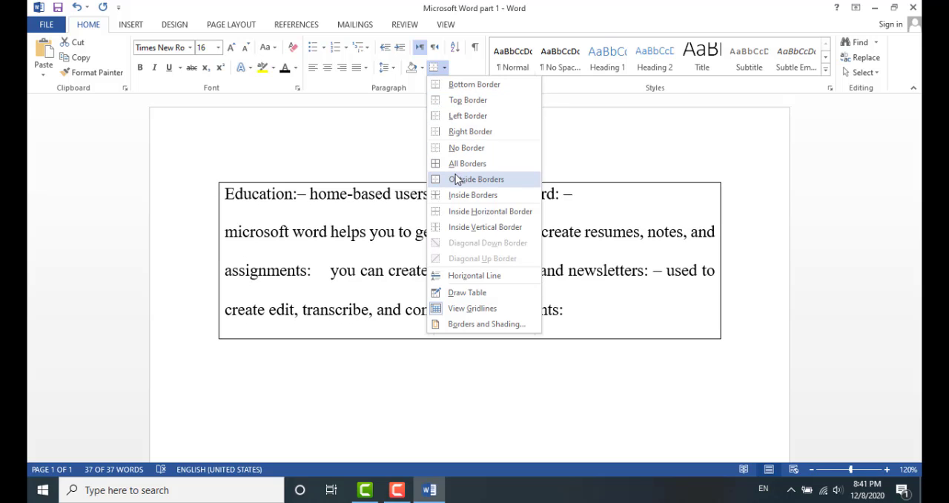
pyautogui.click(455, 179)
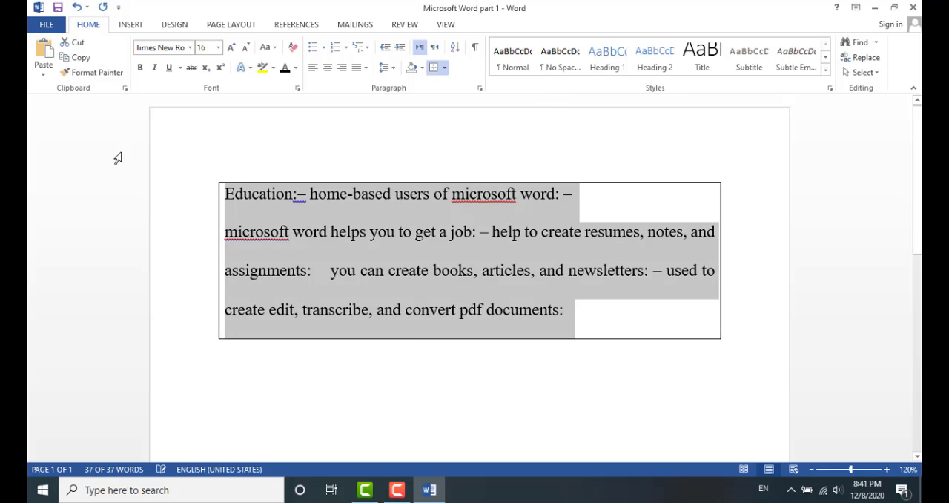
pyautogui.click(452, 385)
# Remove the border from the whole text
pyautogui.moveTo(224, 195); pyautogui.dragTo(556, 344)
pyautogui.click(444, 67)
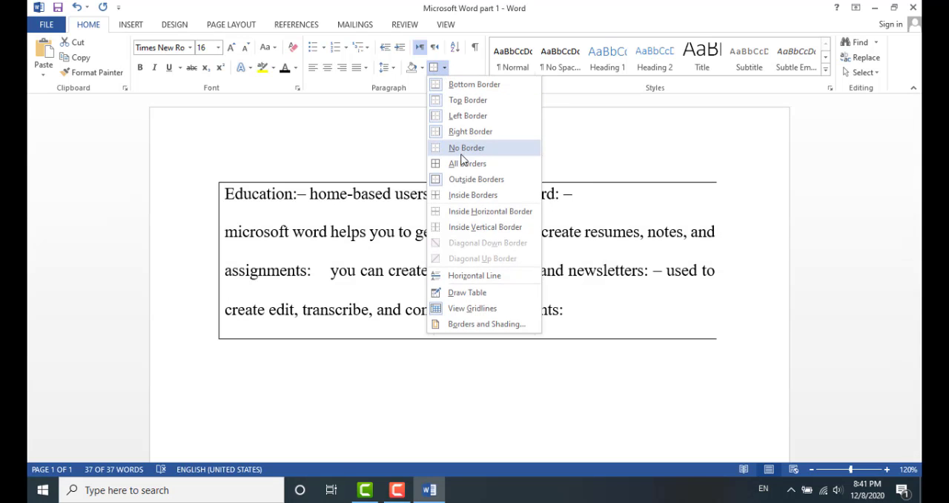
pyautogui.click(478, 148)
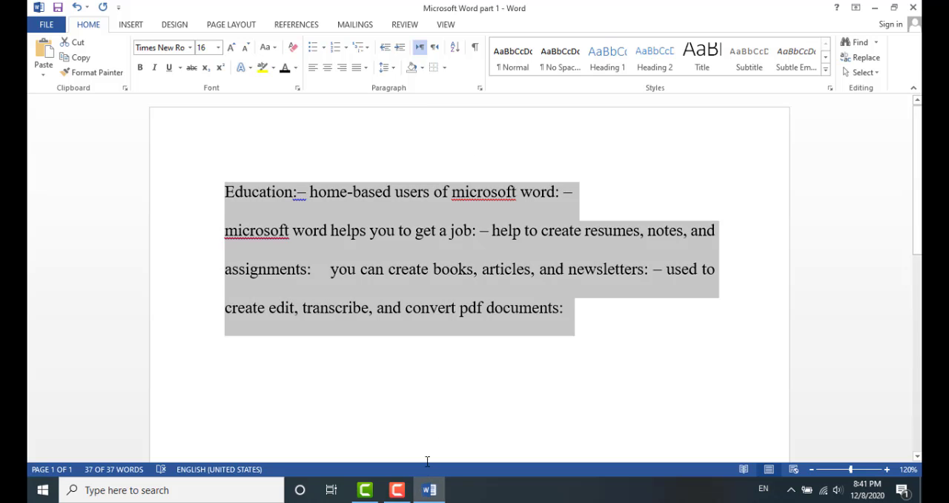
pyautogui.click(458, 51)
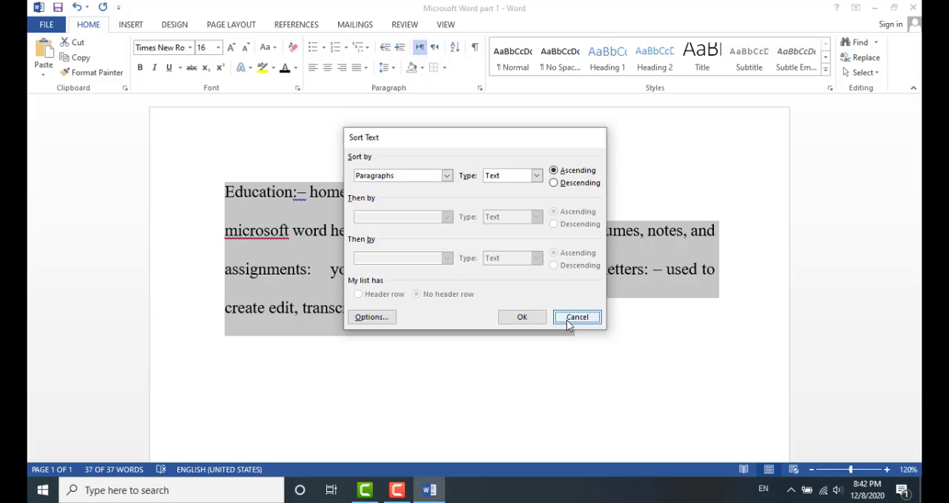
pyautogui.click(566, 317)
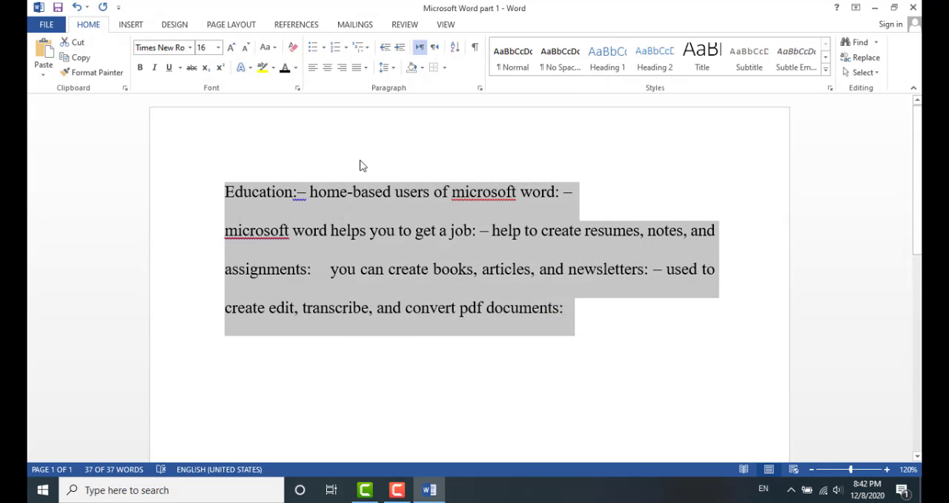
pyautogui.click(465, 172)
# Show the formatting marks to inspect the paragraph marks, then hide them again
pyautogui.click(475, 49)
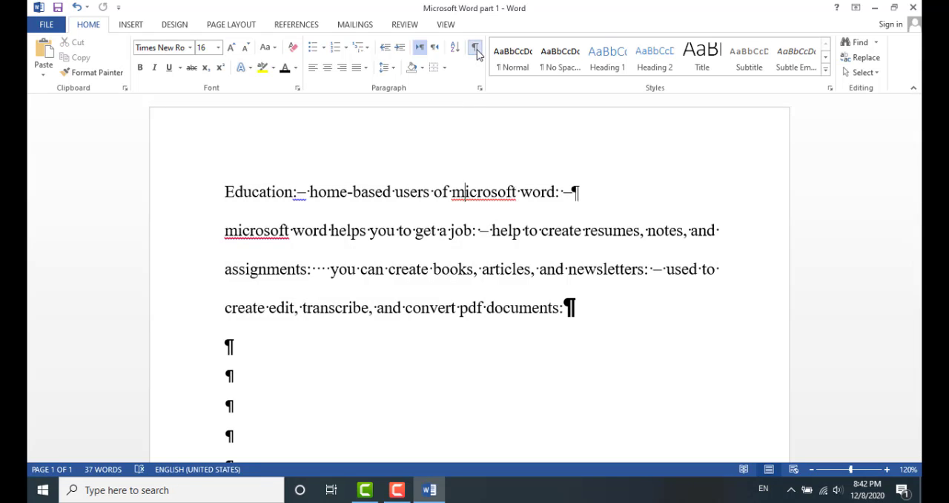
pyautogui.scroll(-2, 341, 278)
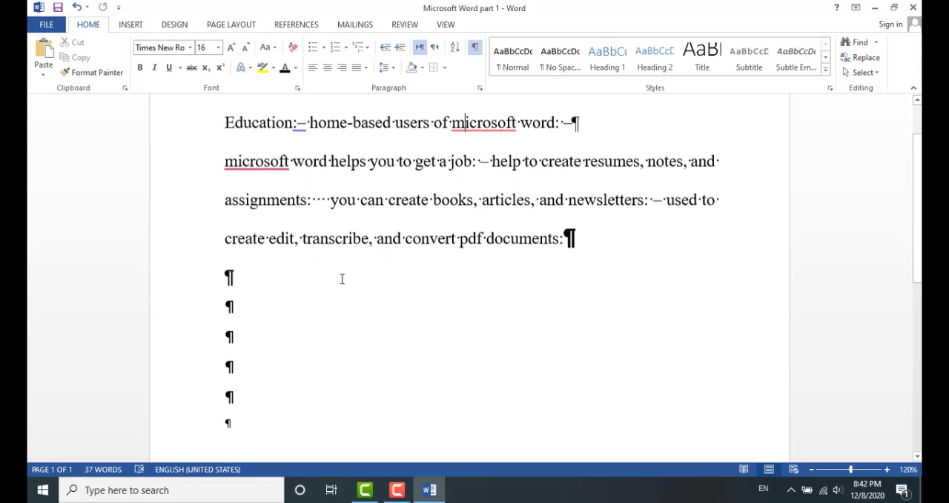
pyautogui.scroll(2, 275, 296)
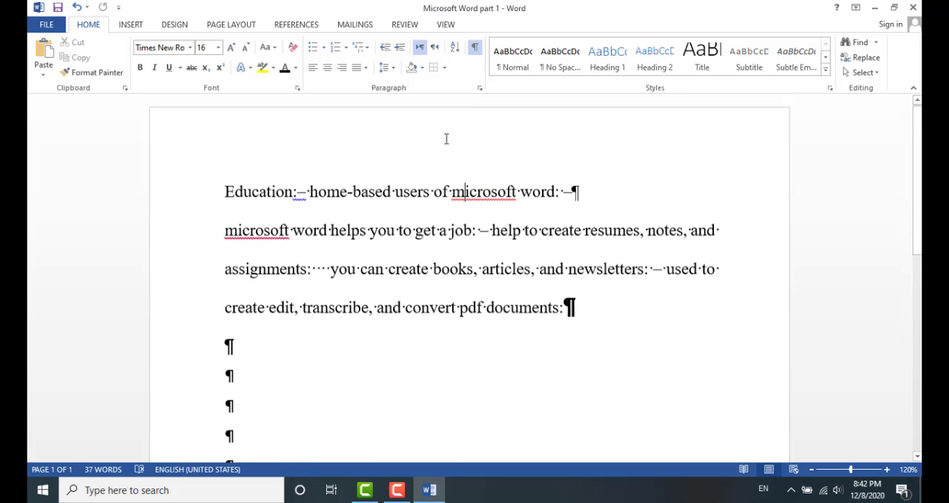
pyautogui.click(476, 46)
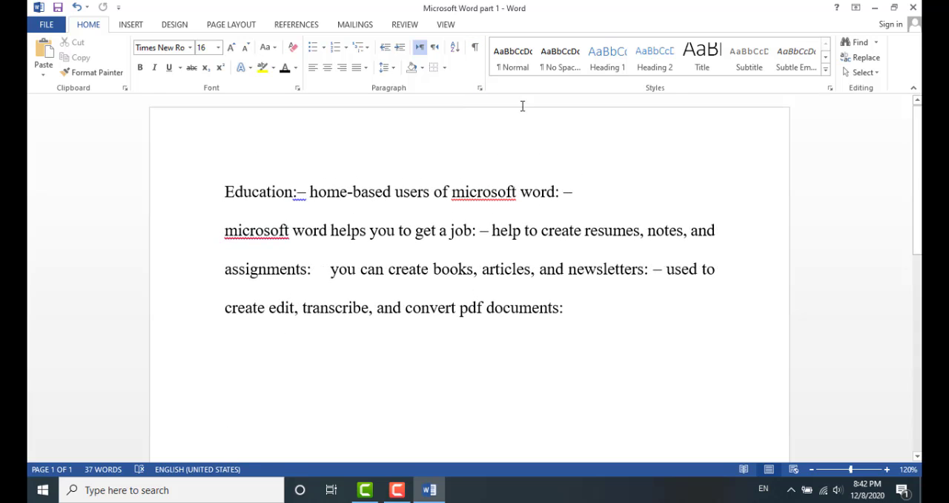
# Apply the Heading 1 style to the first line, then undo it
pyautogui.moveTo(223, 192); pyautogui.dragTo(597, 189)
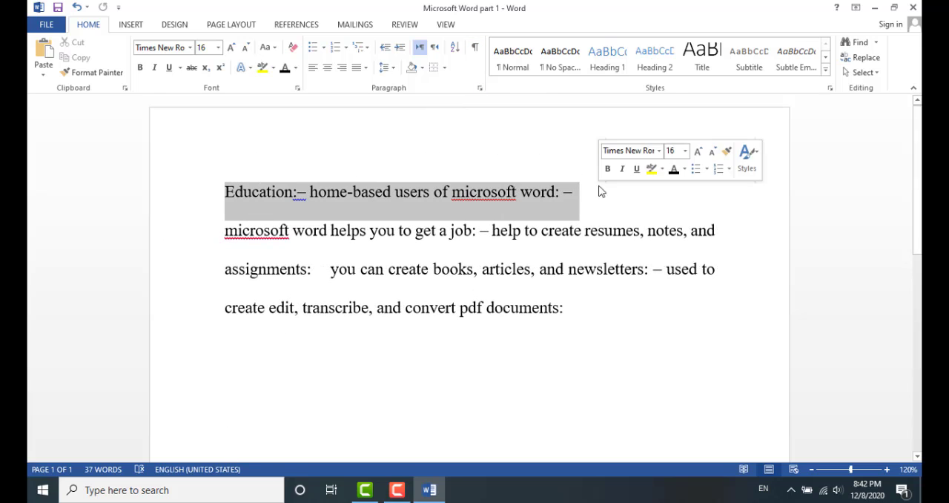
pyautogui.click(511, 64)
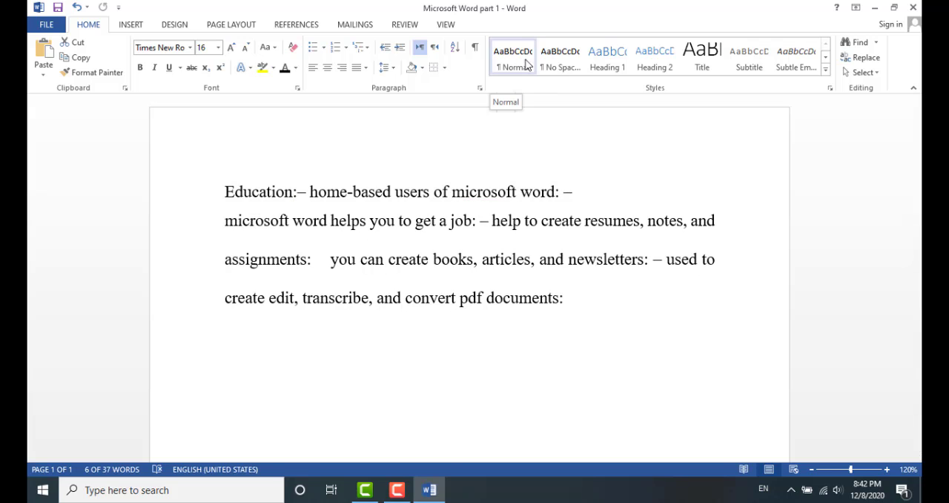
pyautogui.click(619, 60)
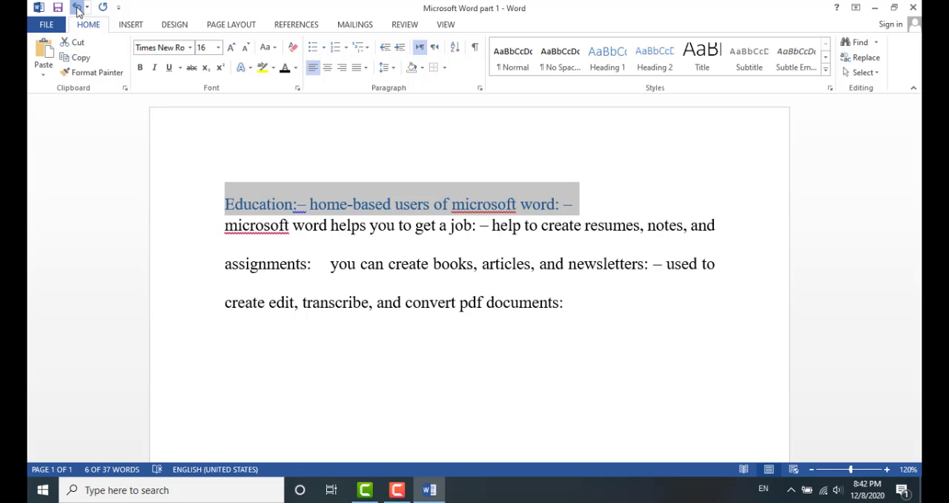
pyautogui.click(77, 10)
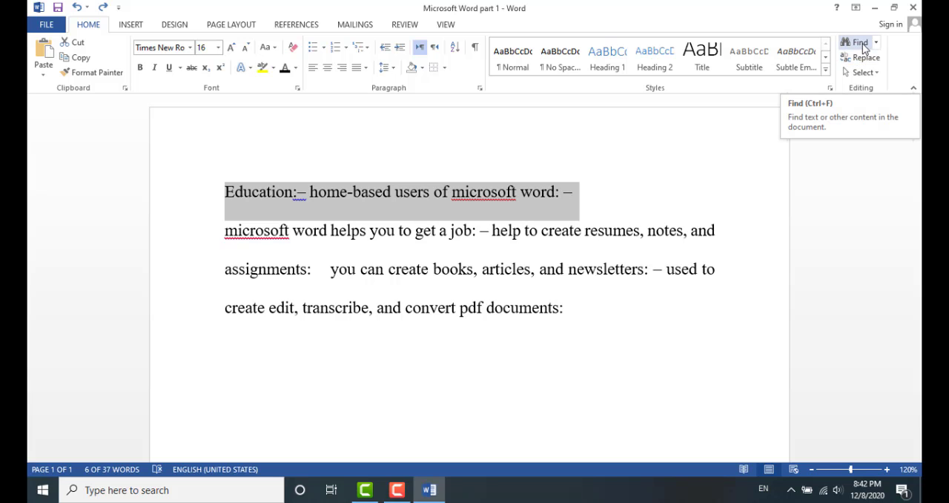
# Search the document for the word help in the Navigation pane, then close the pane
pyautogui.click(672, 289)
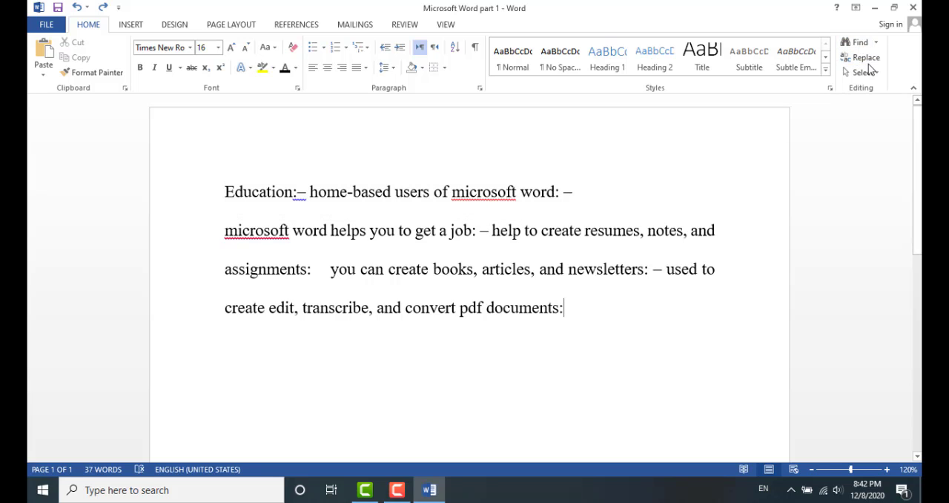
pyautogui.click(859, 42)
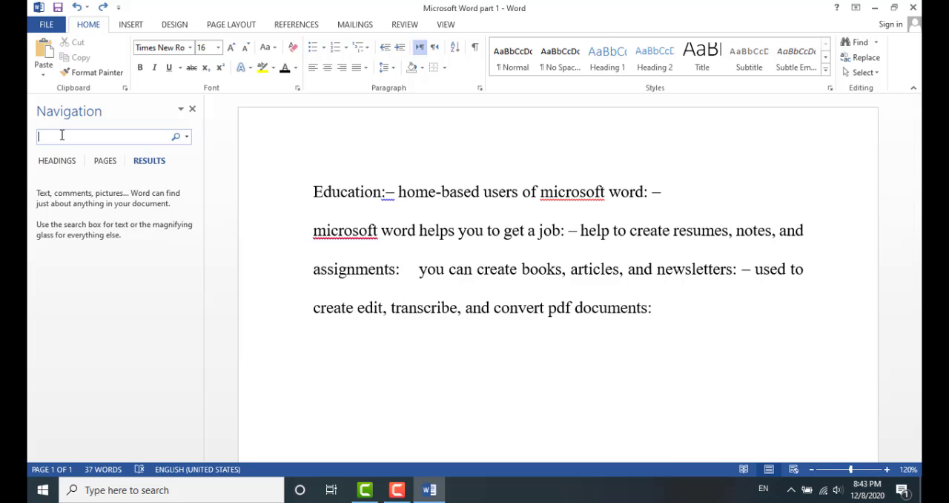
pyautogui.write('he')
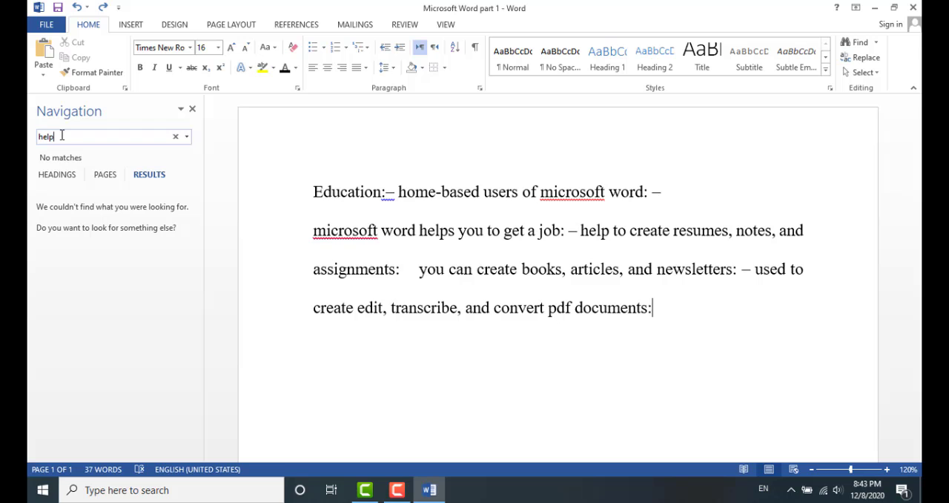
pyautogui.write('lp')
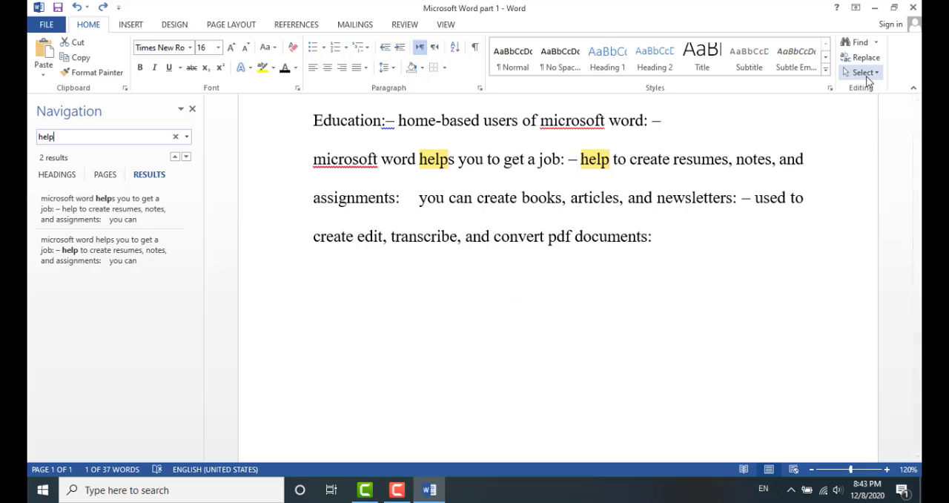
pyautogui.click(192, 110)
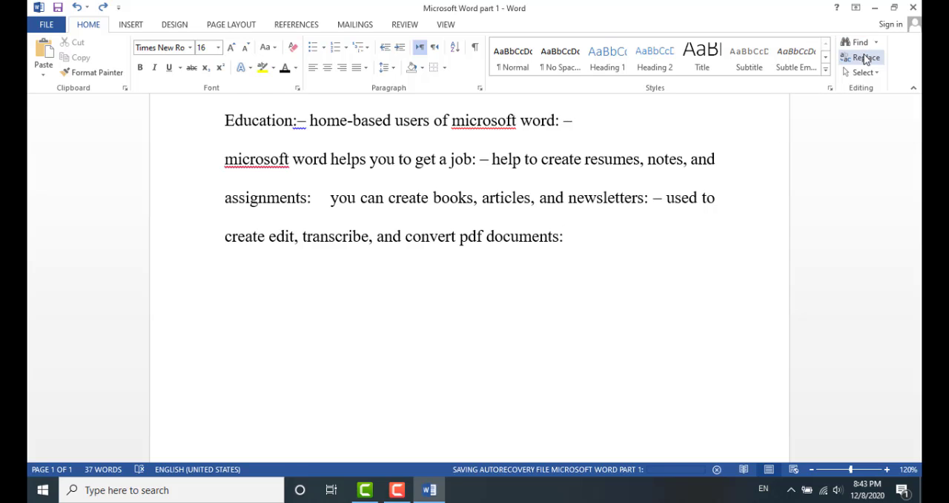
# Replace occurrences of help with used one at a time using Find and Replace, then close the dialog
pyautogui.click(865, 60)
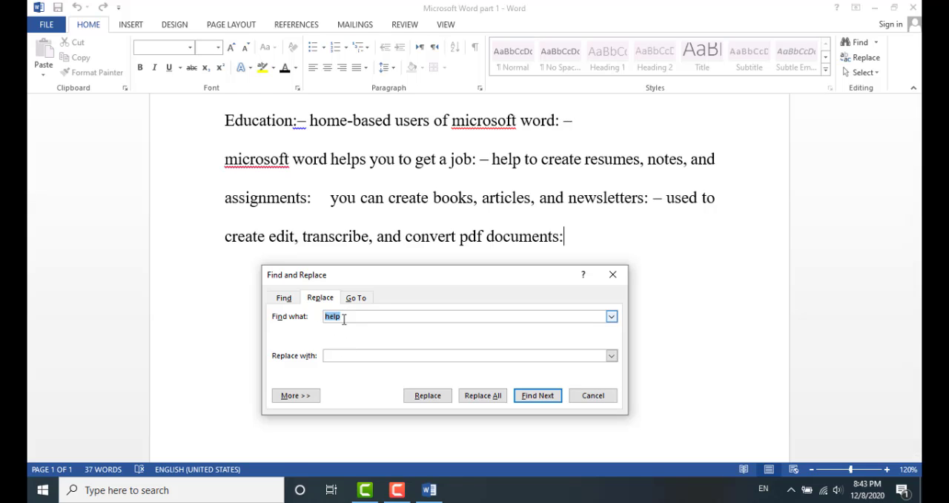
pyautogui.click(348, 354)
pyautogui.click(525, 398)
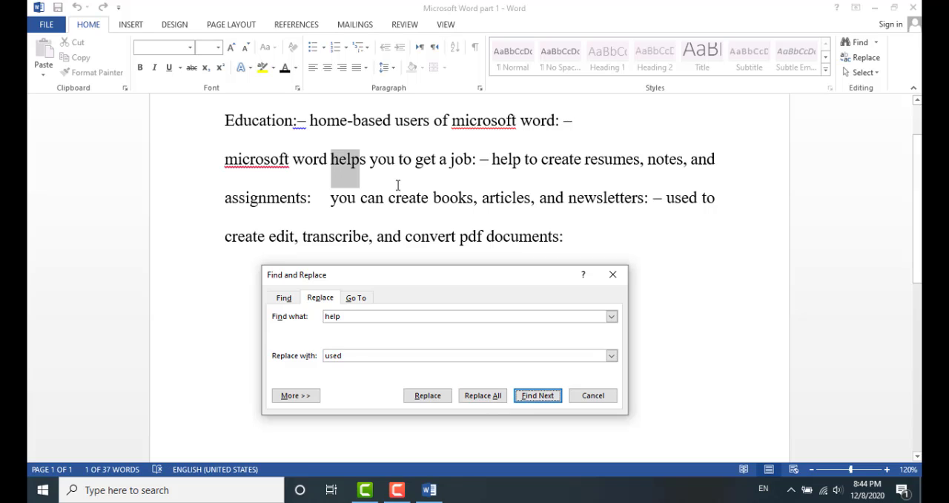
pyautogui.click(428, 395)
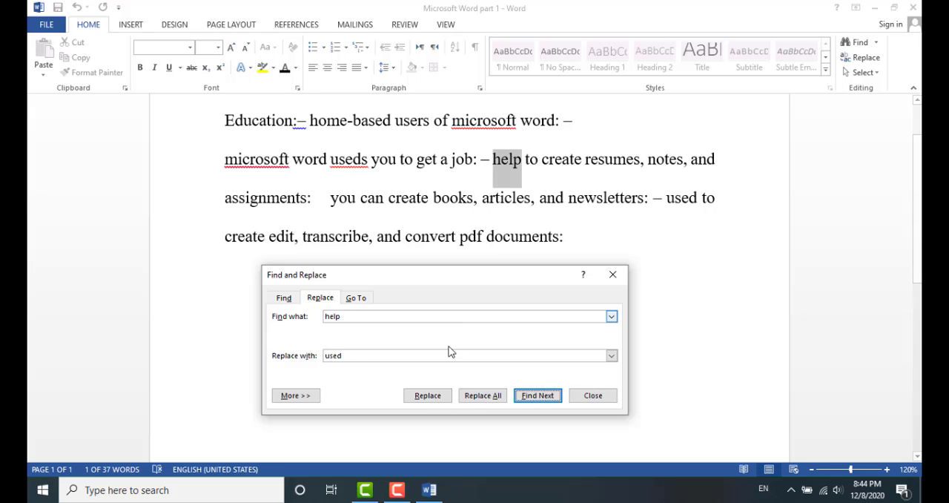
pyautogui.click(437, 397)
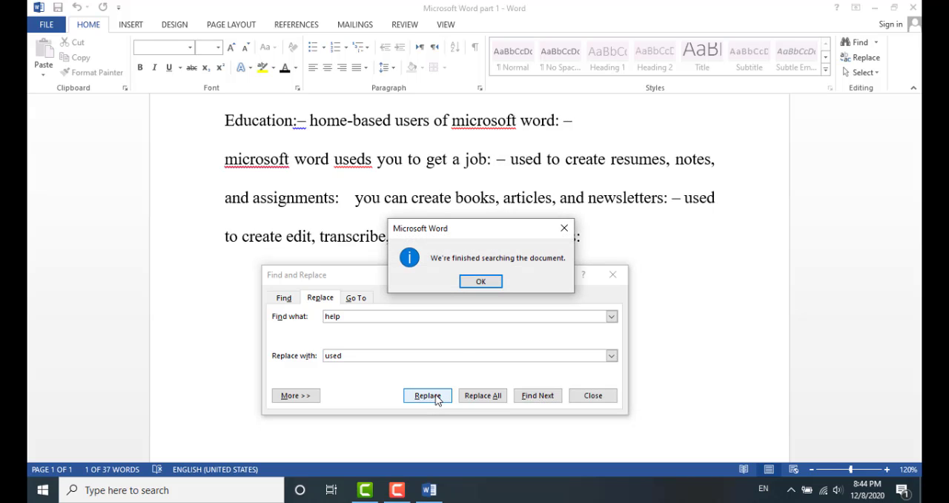
pyautogui.click(480, 282)
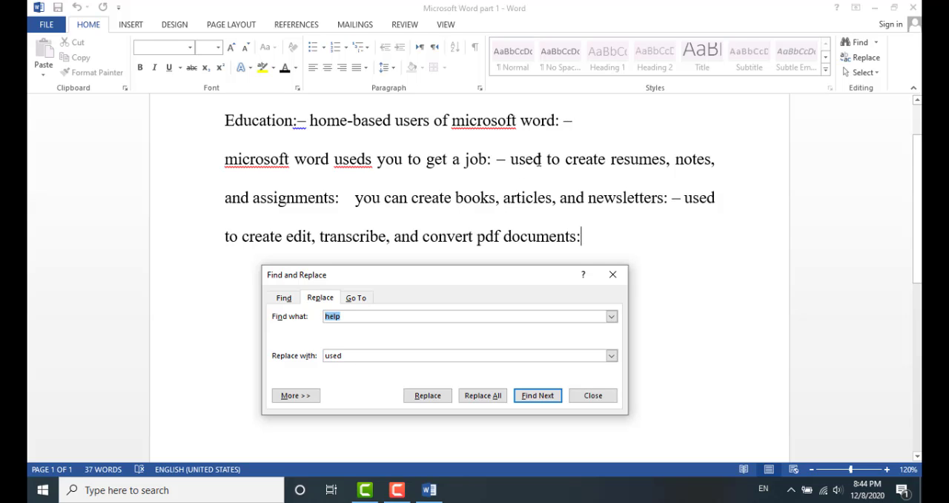
pyautogui.click(613, 275)
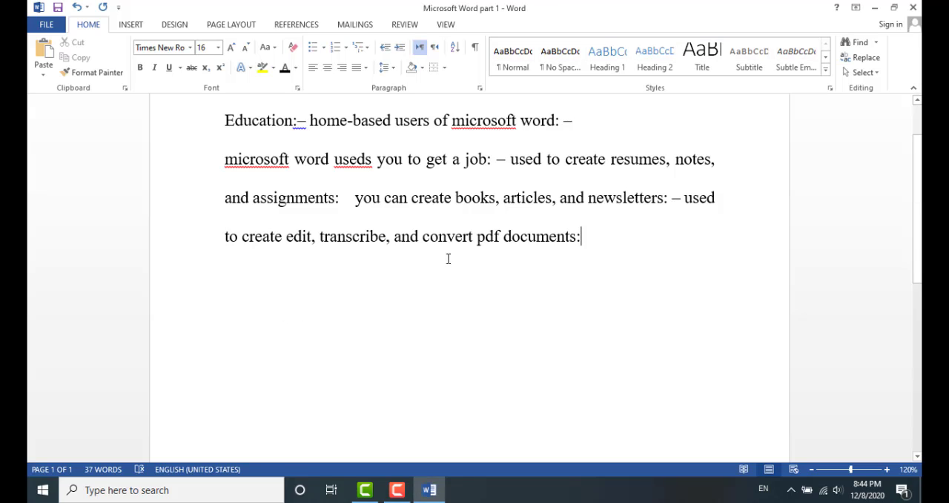
# Undo both word replacements
pyautogui.hotkey('ctrl', 'z')
pyautogui.hotkey('ctrl', 'z')
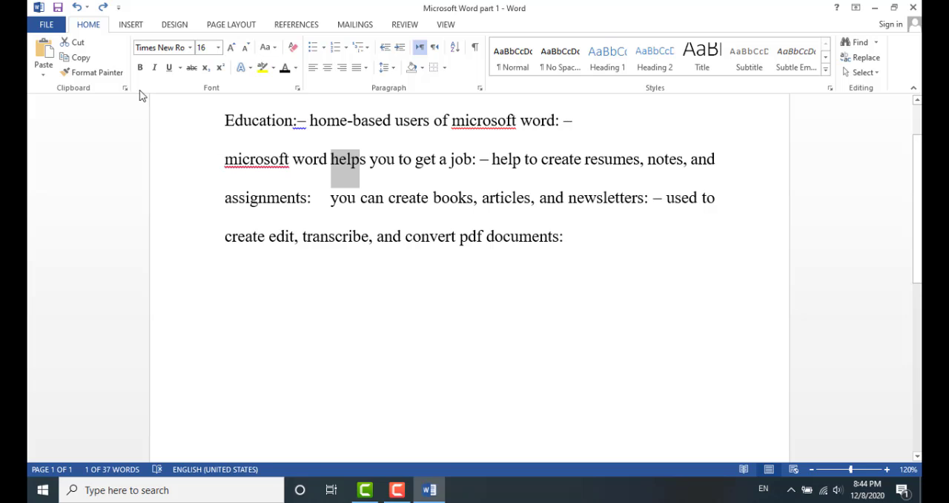
# Add an empty line above the text and insert the Integral cover page
pyautogui.click(130, 28)
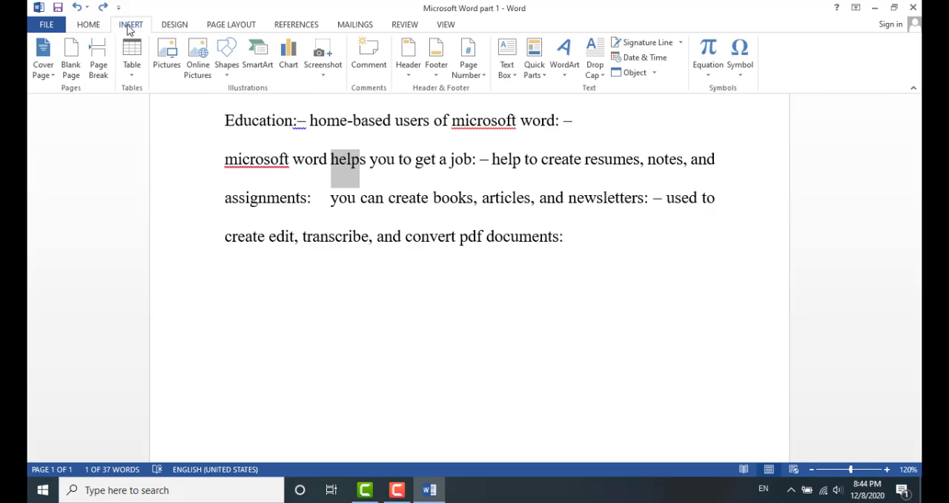
pyautogui.scroll(2, 316, 282)
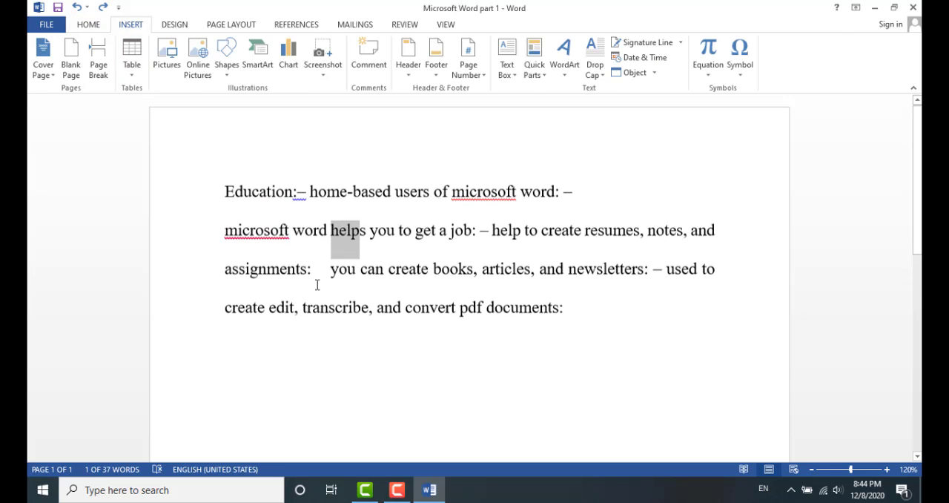
pyautogui.click(229, 169)
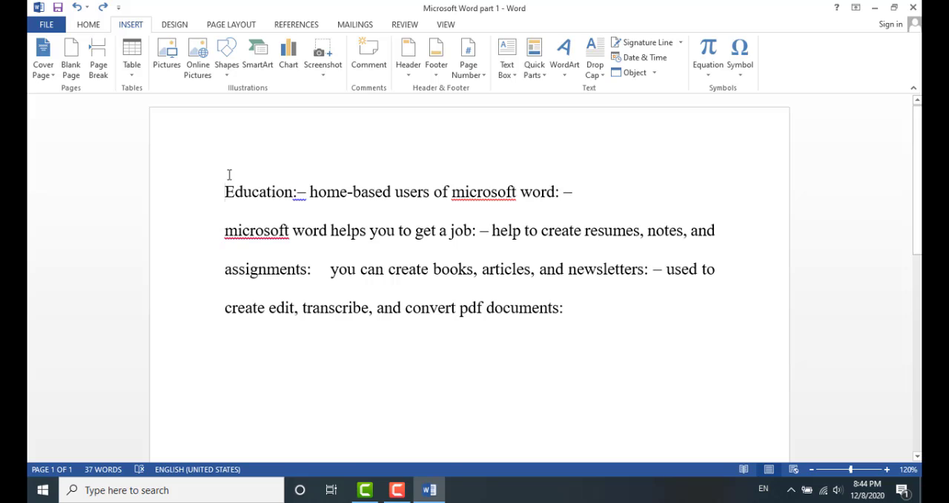
pyautogui.press('Return')
pyautogui.click(229, 175)
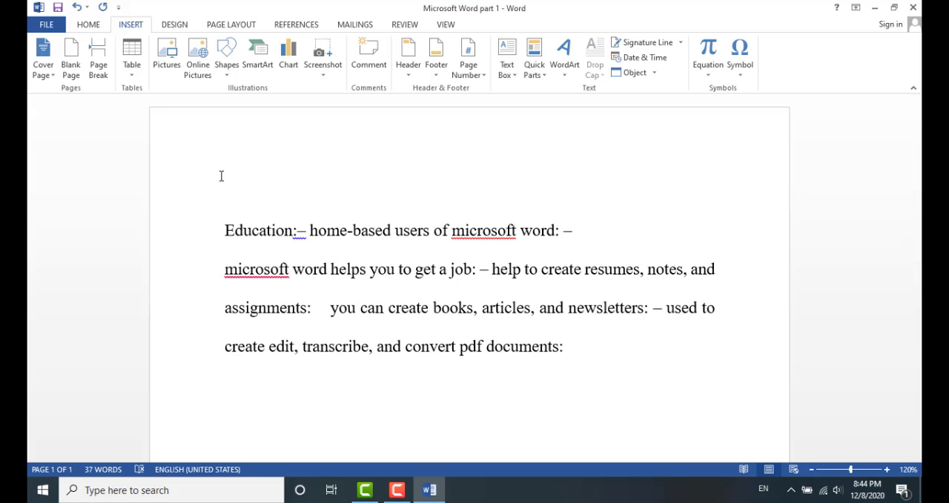
pyautogui.click(46, 59)
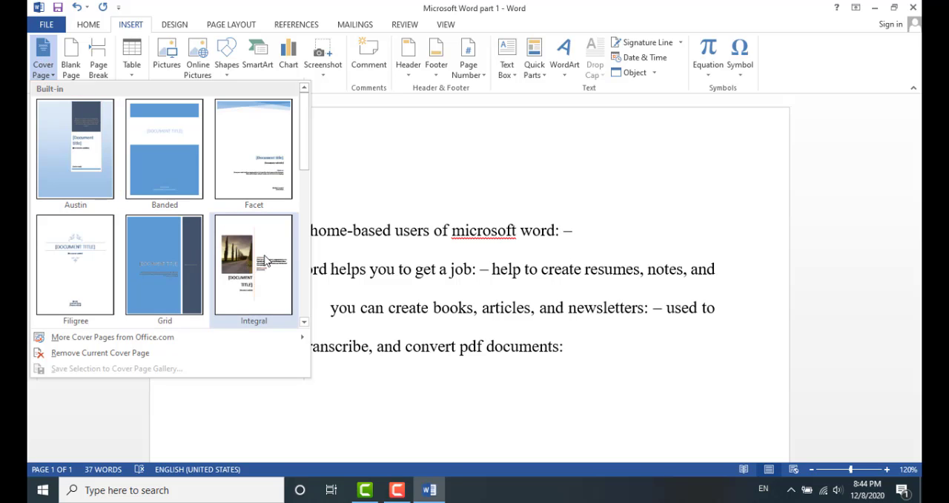
pyautogui.click(252, 256)
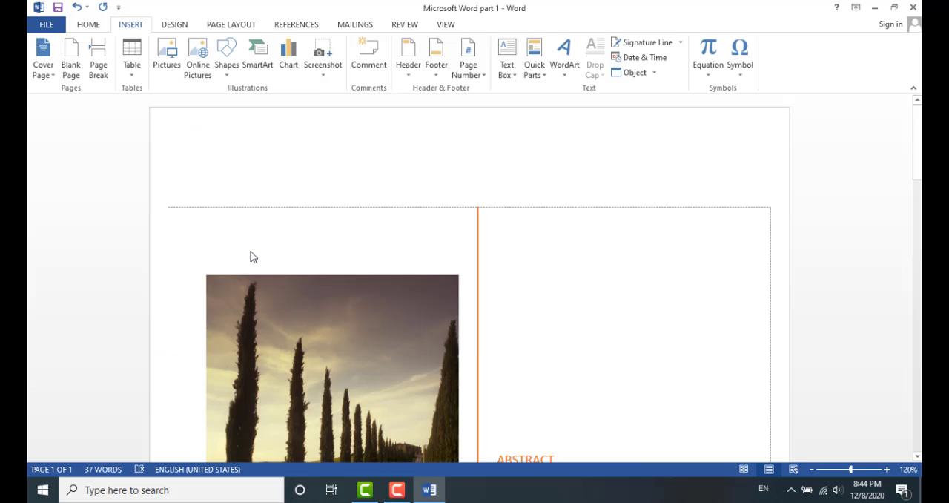
# Enter MICROSOFT WORD as the cover page's document title
pyautogui.scroll(-3, 519, 289)
pyautogui.scroll(-5, 447, 314)
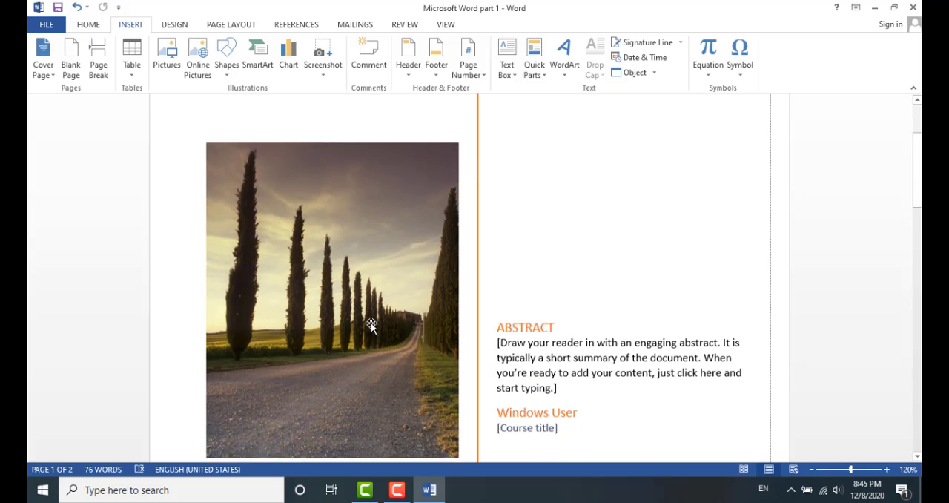
pyautogui.click(325, 350)
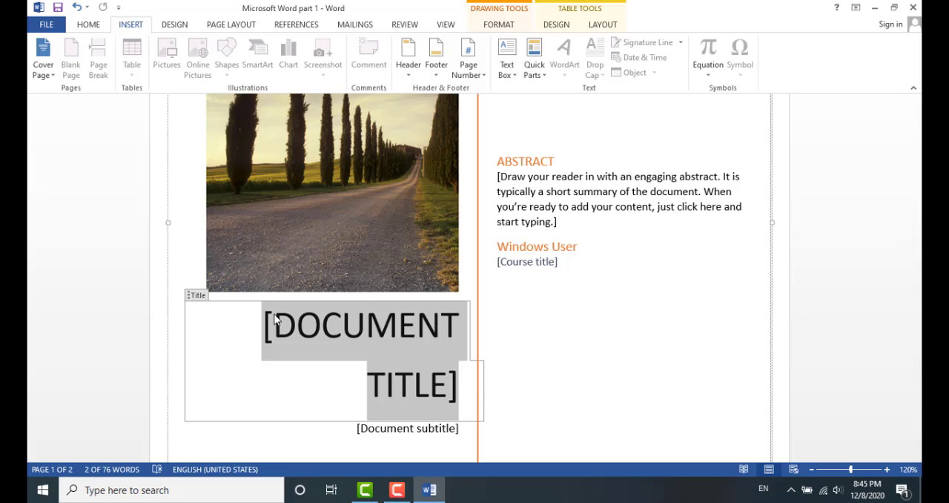
pyautogui.write('MICR')
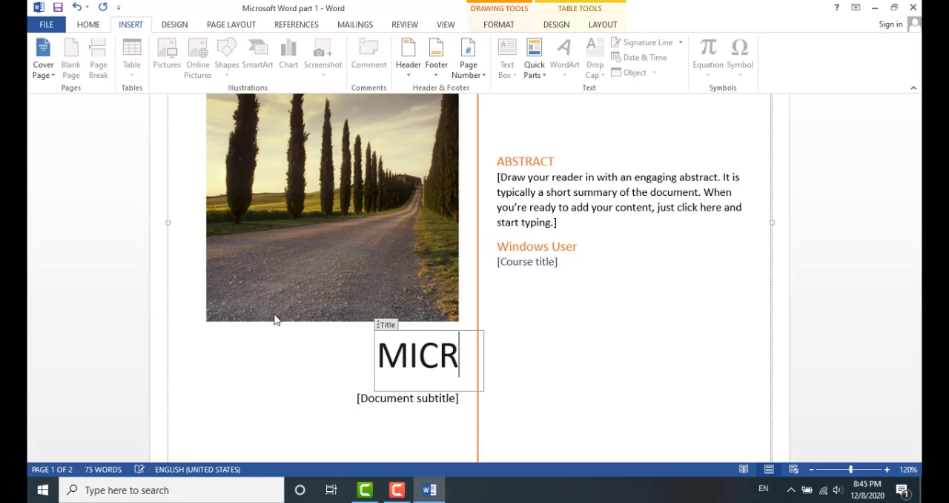
pyautogui.write('OSO')
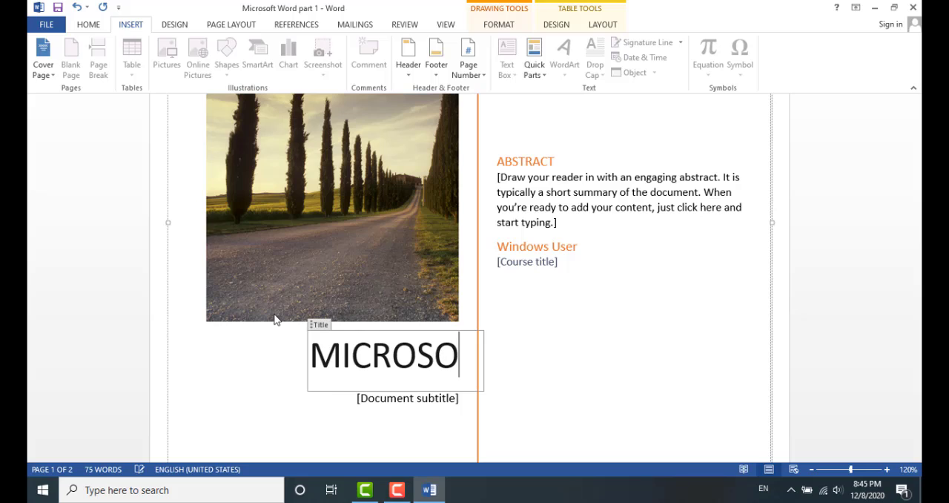
pyautogui.write('FT ')
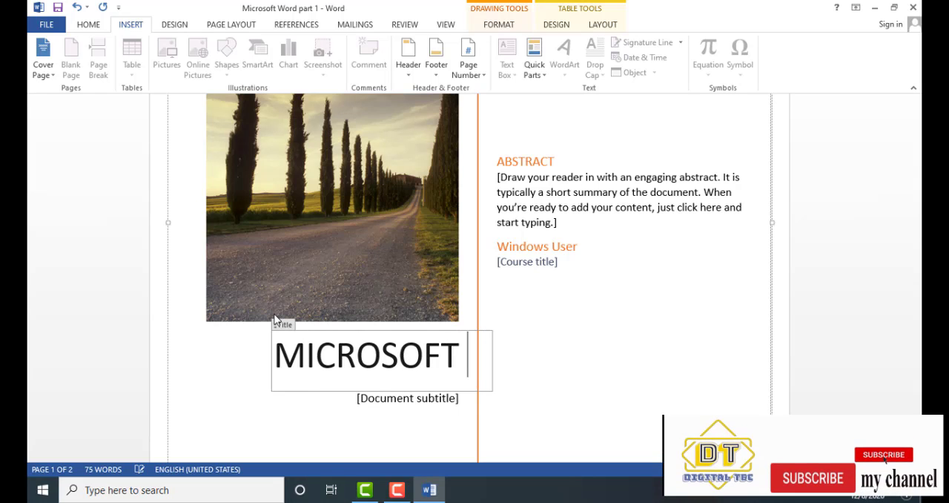
pyautogui.write('WORD')
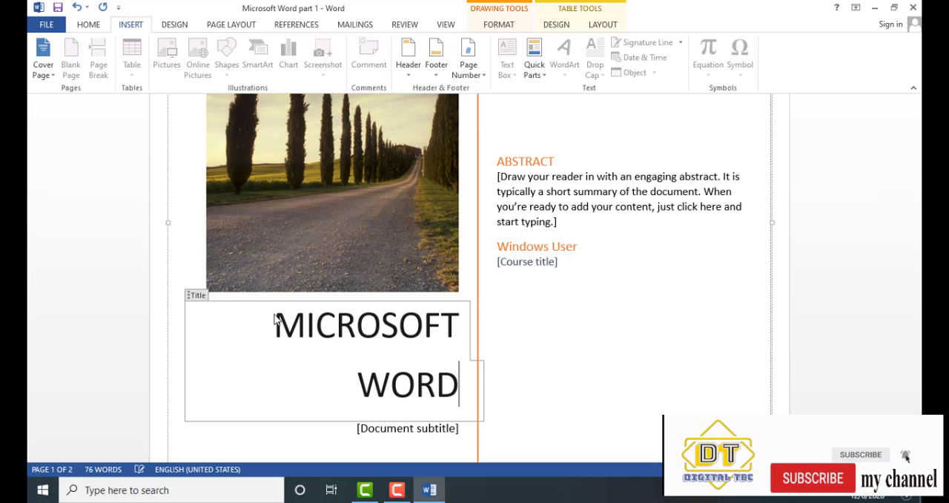
# Review the cover page placeholders and scroll through to the document text
pyautogui.click(522, 214)
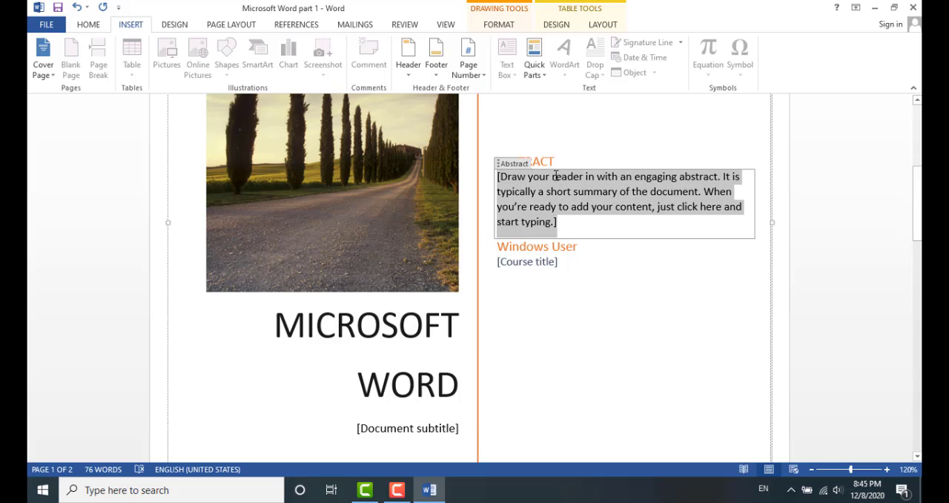
pyautogui.click(580, 337)
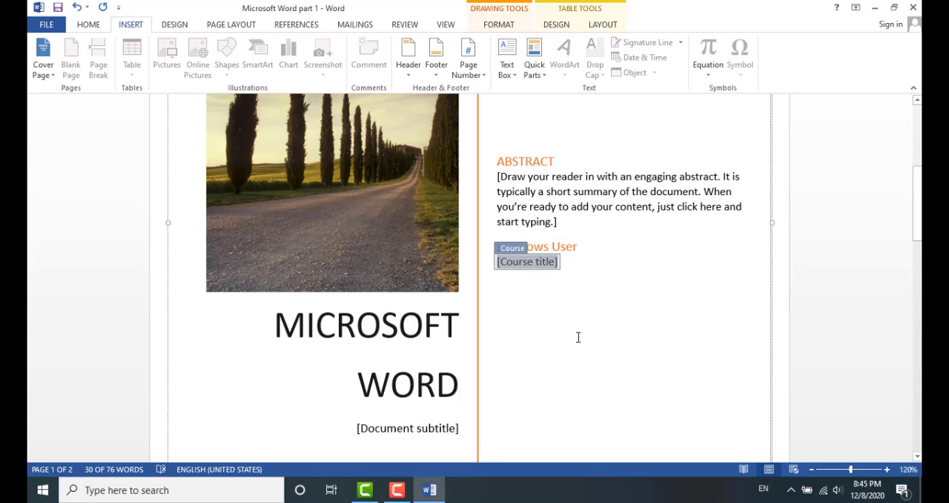
pyautogui.scroll(-6, 548, 350)
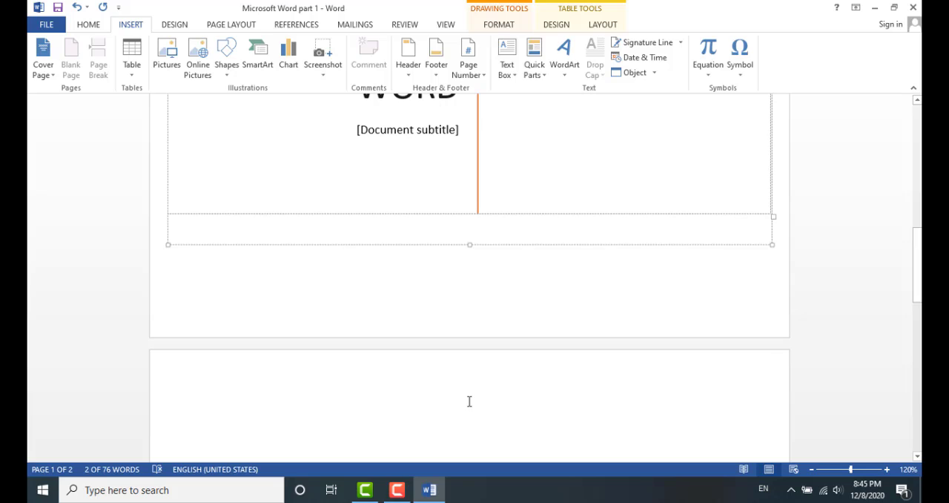
pyautogui.click(467, 398)
pyautogui.scroll(-2, 467, 376)
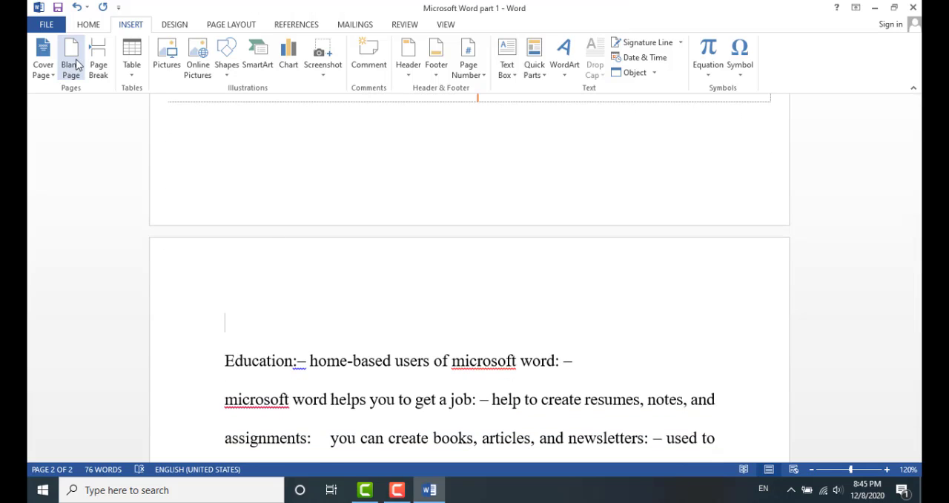
pyautogui.scroll(3, 449, 291)
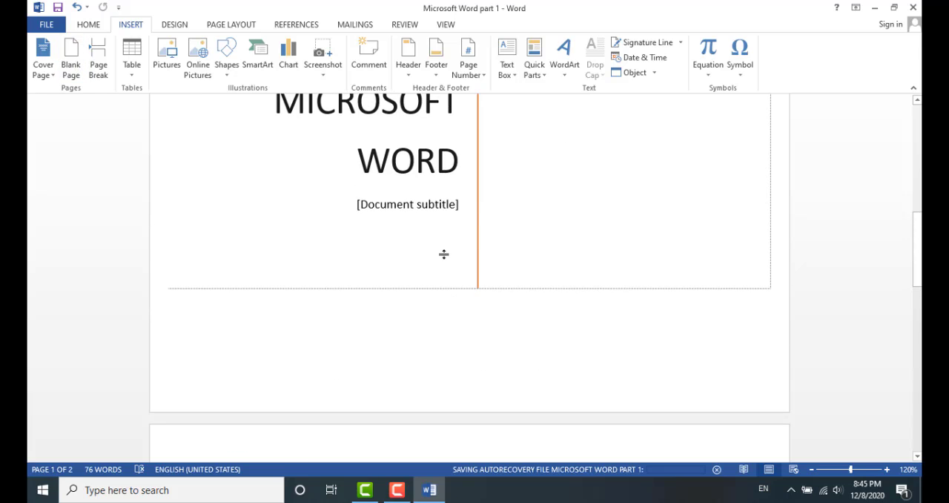
pyautogui.scroll(-4, 444, 254)
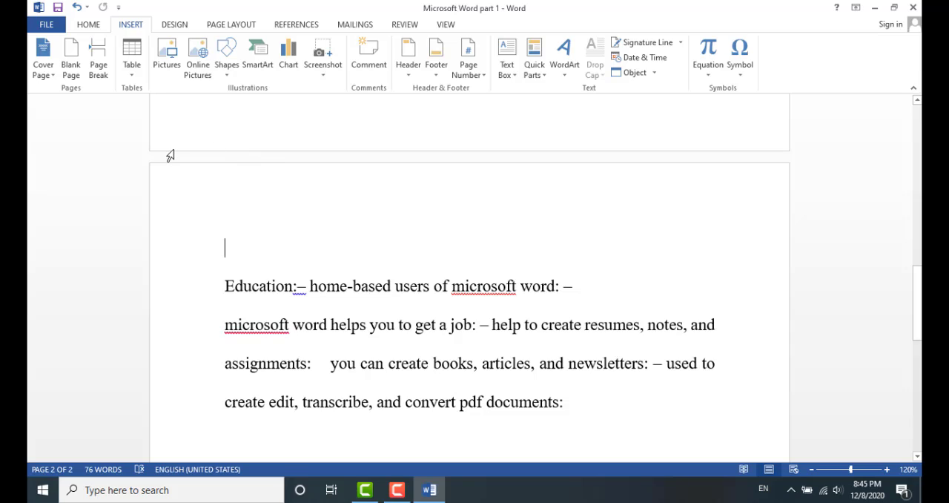
# Insert a blank page ahead of the document text and scroll through the pages to check it
pyautogui.click(71, 63)
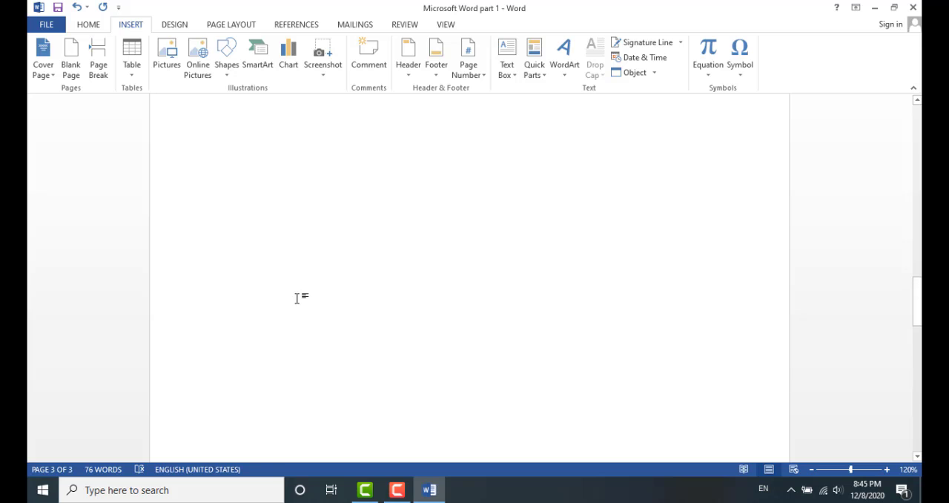
pyautogui.scroll(3, 298, 297)
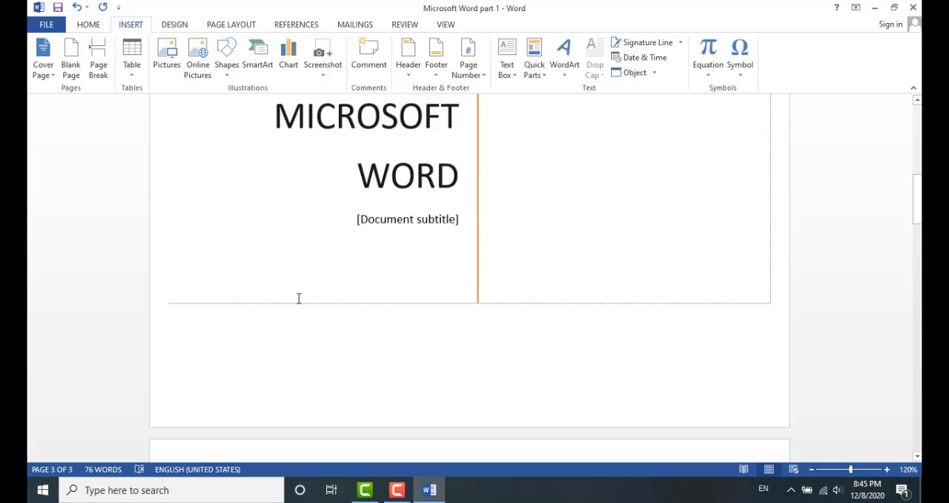
pyautogui.scroll(-10, 297, 298)
pyautogui.scroll(-3, 298, 300)
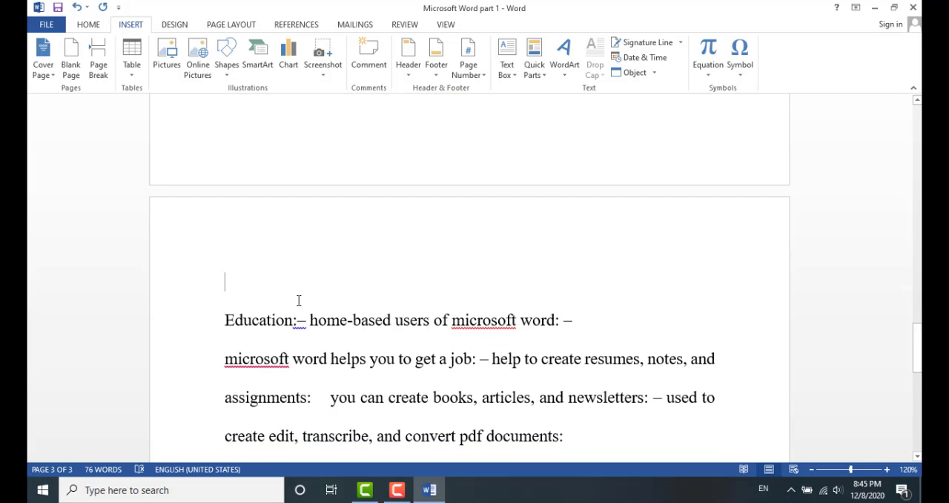
pyautogui.scroll(6, 297, 300)
pyautogui.scroll(3, 297, 300)
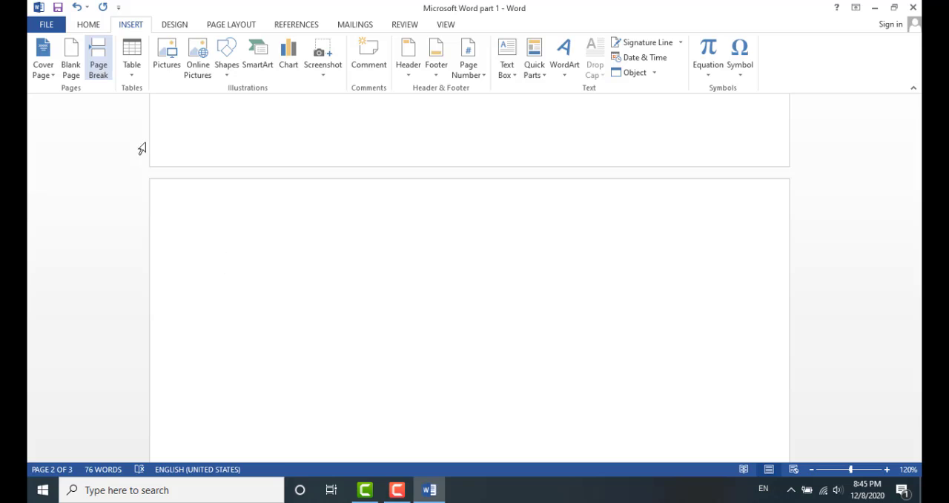
pyautogui.scroll(-10, 301, 316)
pyautogui.scroll(-5, 301, 316)
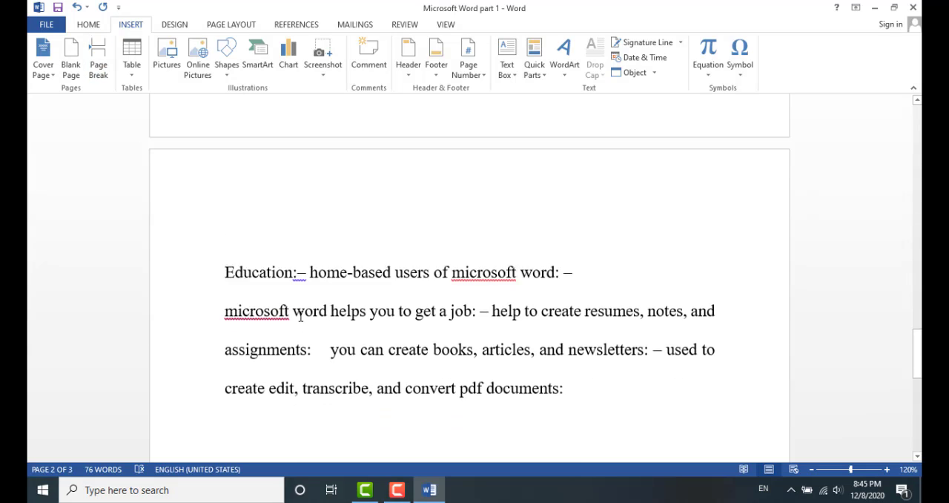
# Place the cursor at the end of the second text line, after "and"
pyautogui.click(717, 215)
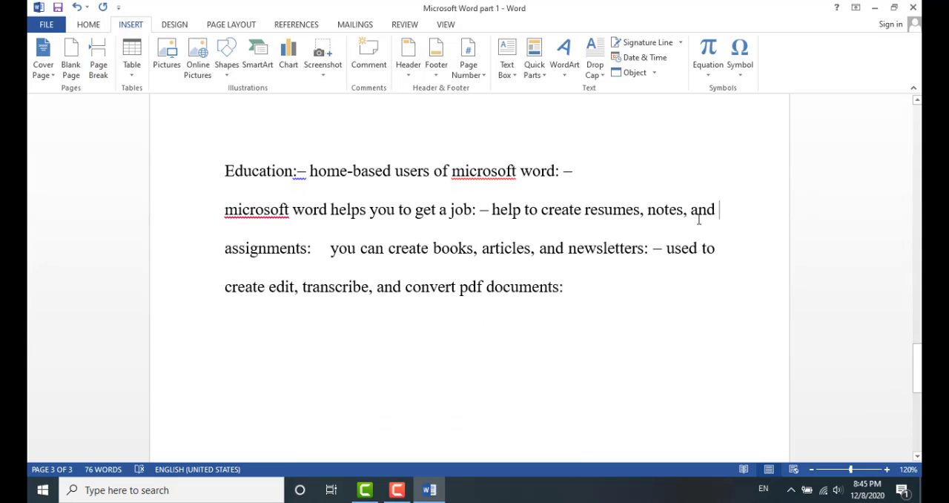
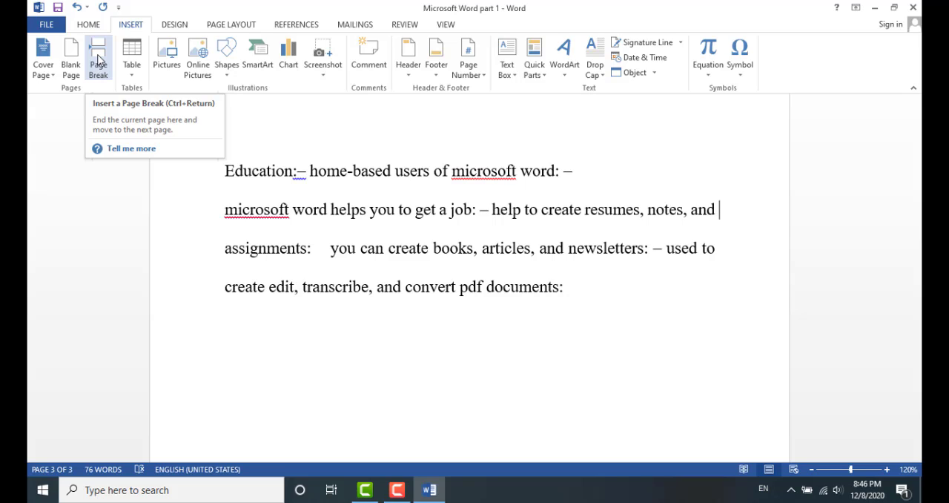
# Insert a page break after "and" to push the following text onto a new page, and scroll through to check it
pyautogui.click(99, 59)
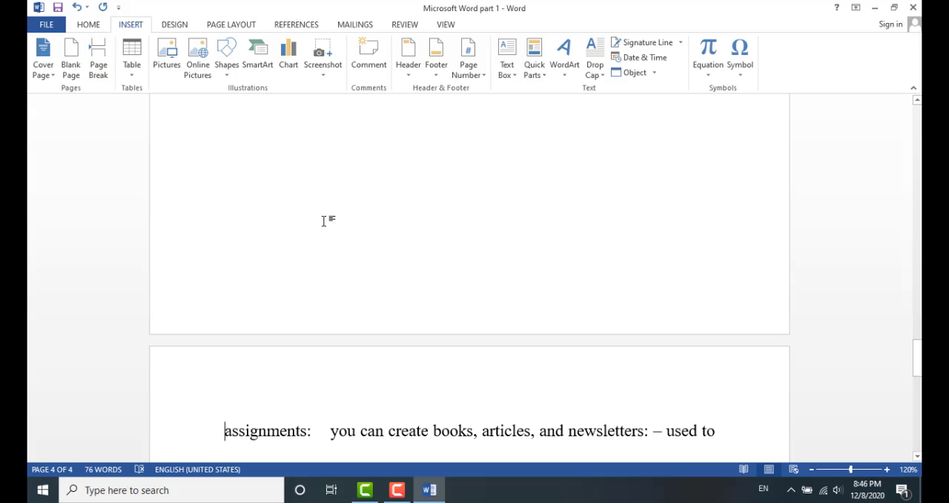
pyautogui.scroll(2, 333, 230)
pyautogui.scroll(3, 415, 263)
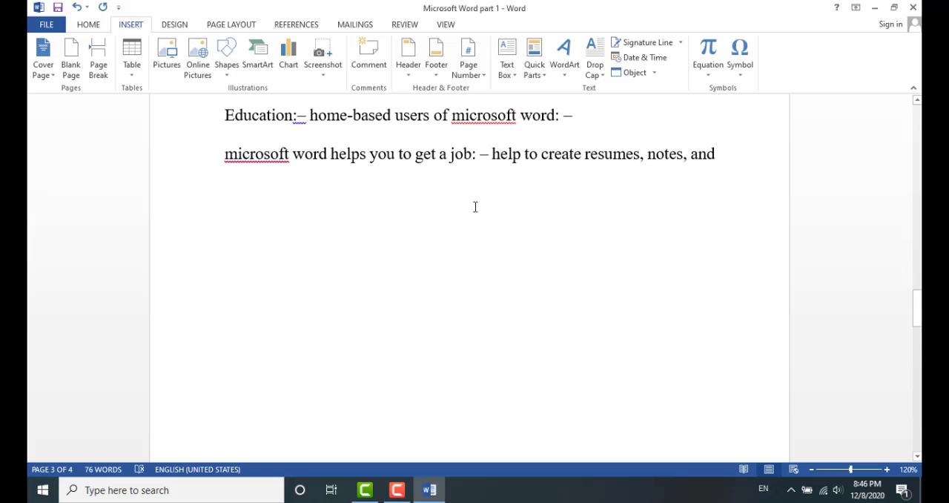
pyautogui.scroll(-5, 481, 206)
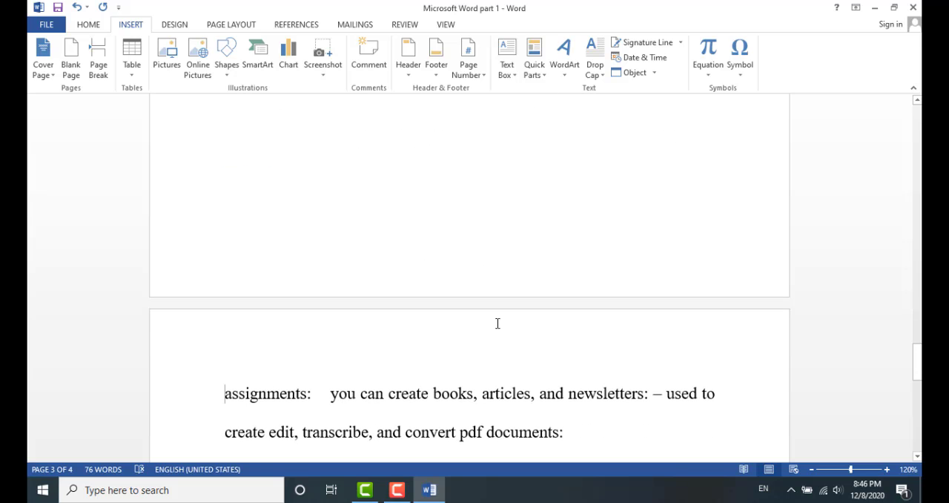
pyautogui.scroll(-2, 505, 354)
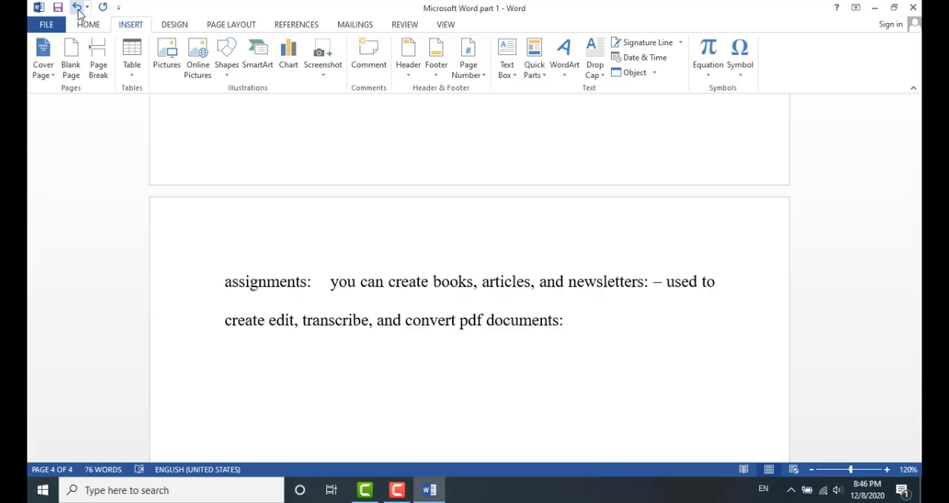
# Undo the page break
pyautogui.click(76, 8)
pyautogui.scroll(6, 338, 285)
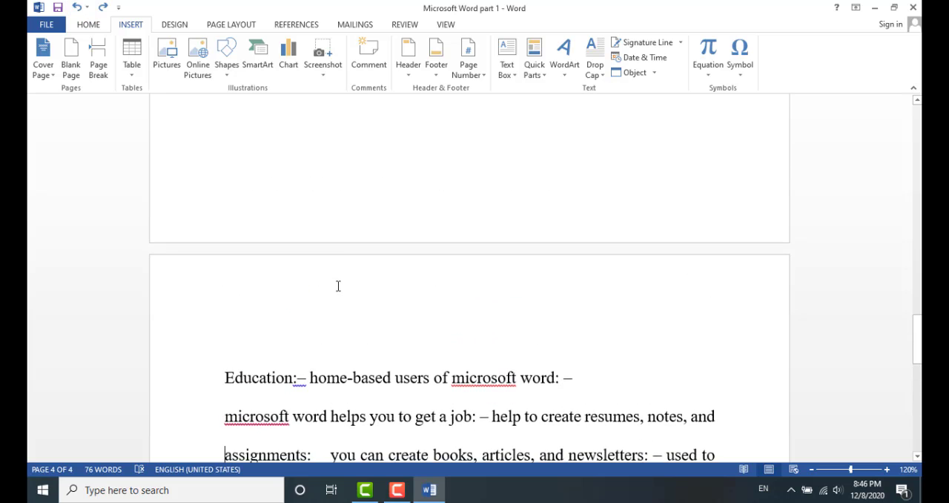
pyautogui.scroll(3, 331, 286)
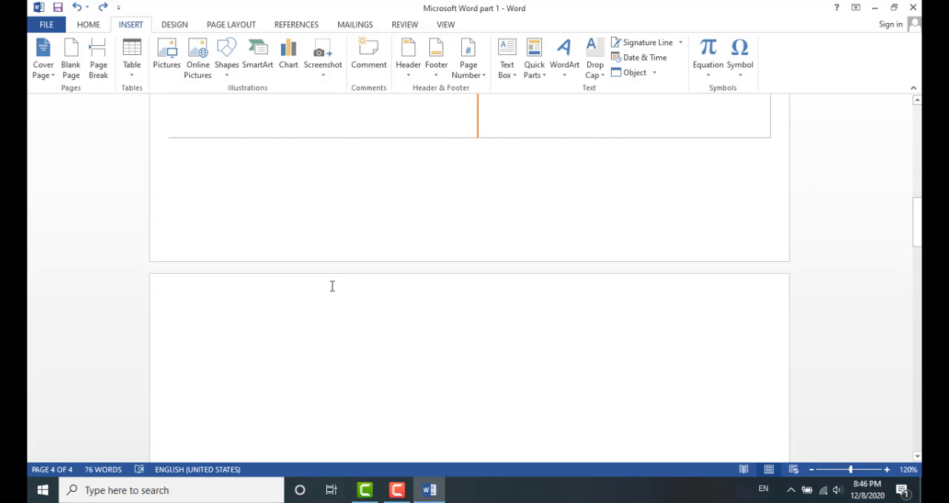
# Insert a table with 4 columns and 3 rows on the blank page
pyautogui.click(289, 335)
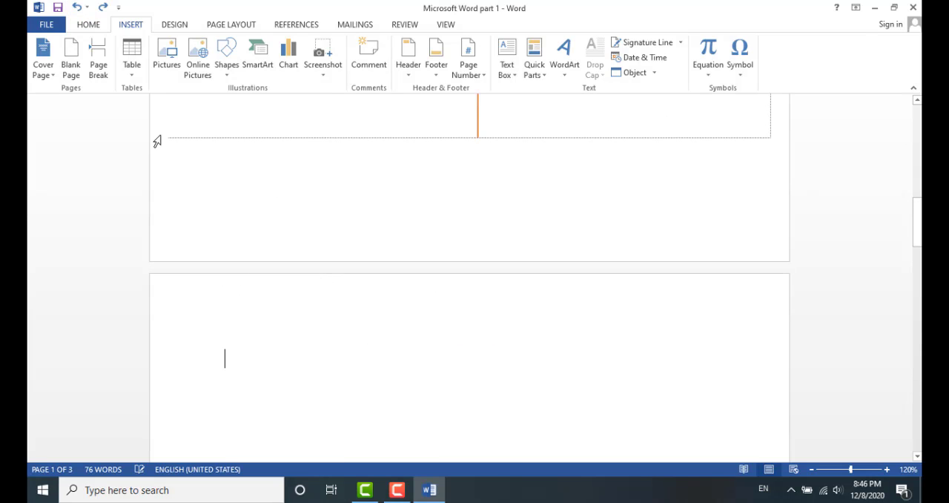
pyautogui.click(134, 70)
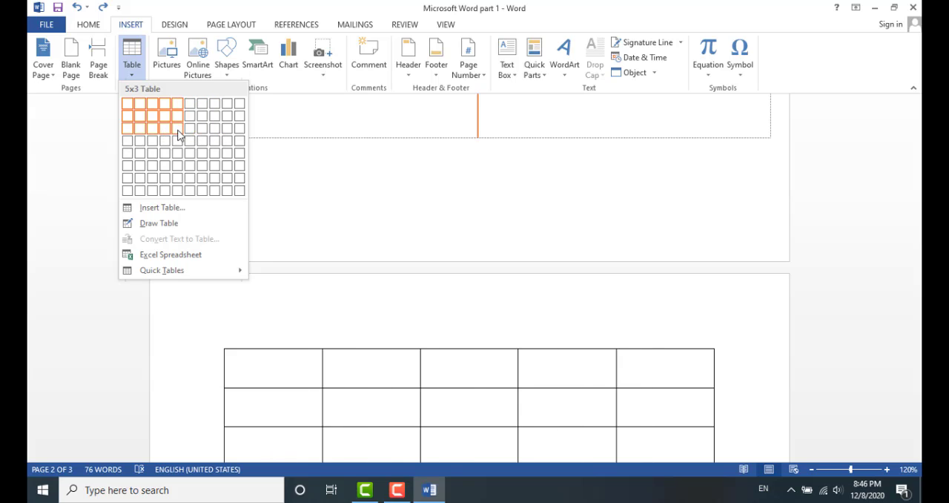
pyautogui.click(168, 135)
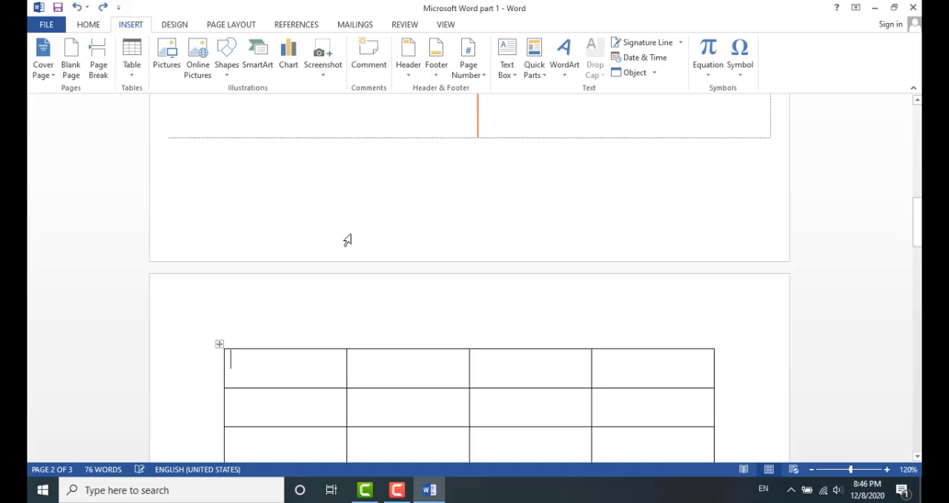
pyautogui.scroll(-3, 399, 259)
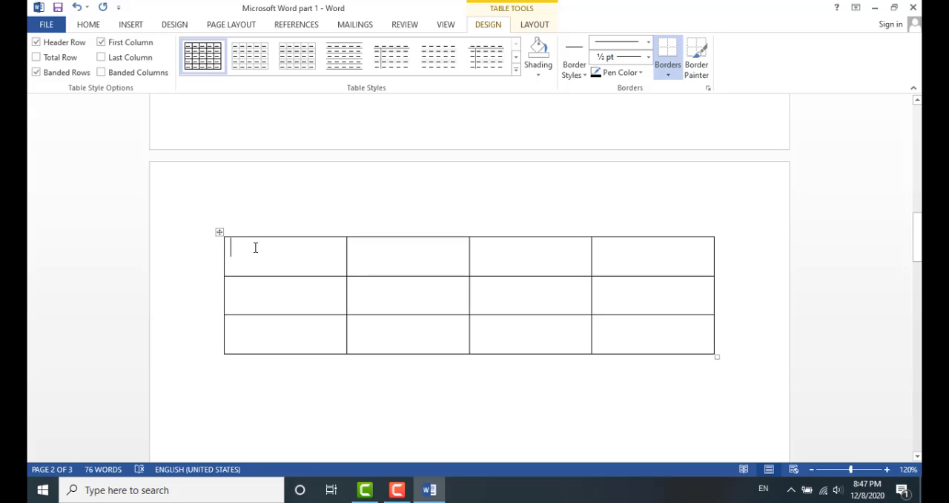
# Fill the table's header row with Roll No, Name, Marks and Grade
pyautogui.write('Roll ')
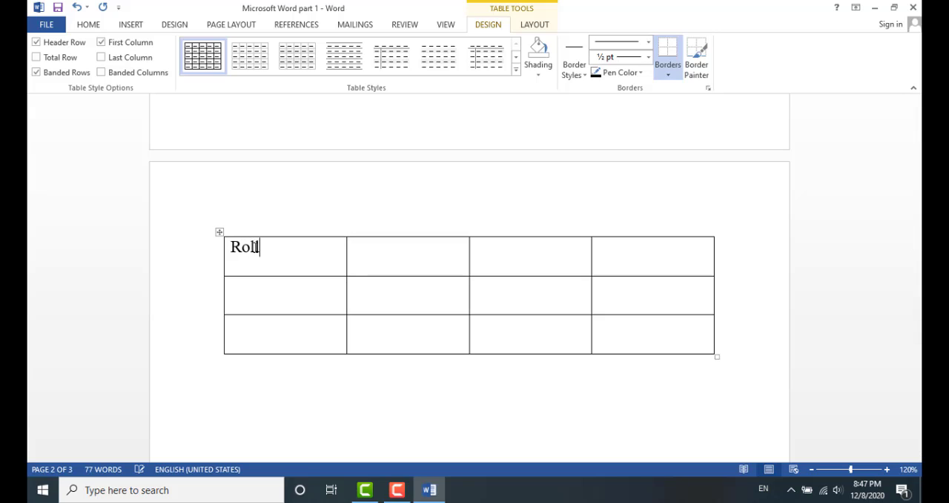
pyautogui.write('No ')
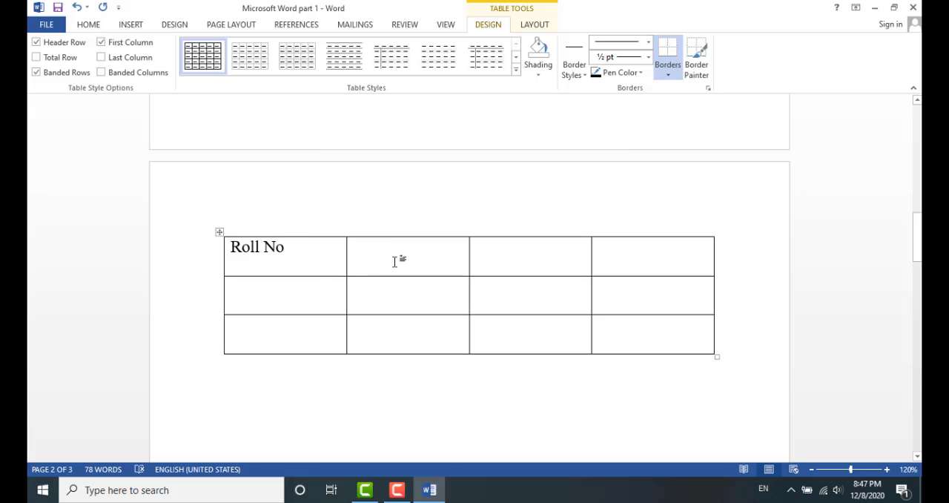
pyautogui.write('Name')
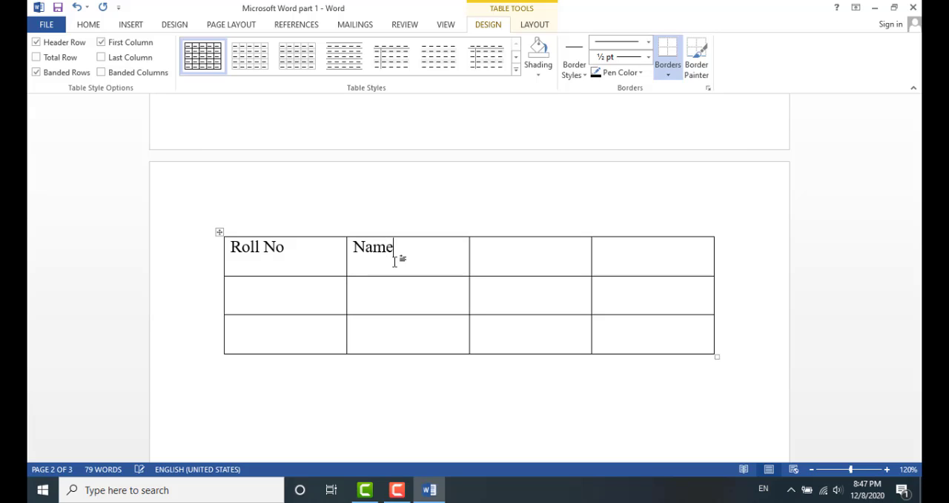
pyautogui.press('Tab')
pyautogui.write('Mark')
pyautogui.write('s')
pyautogui.write('Grade')
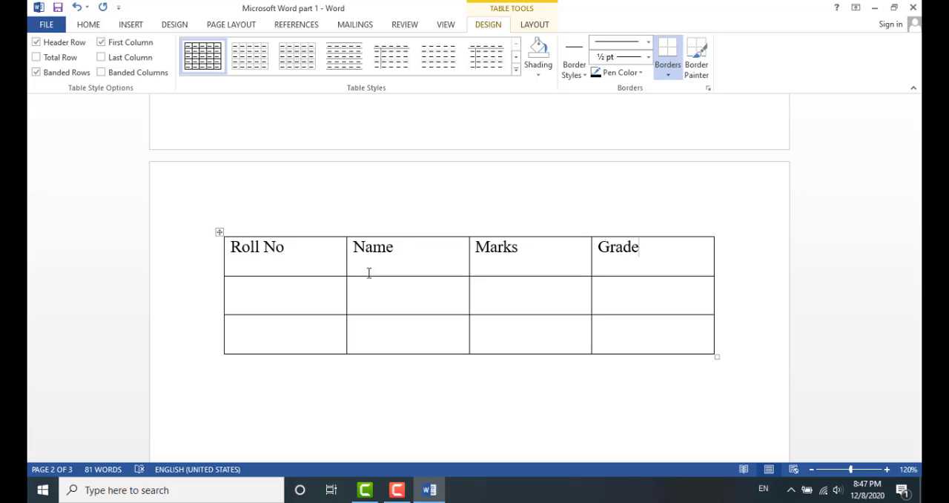
# Fill the second row with 326, Ali, 82 and A+
pyautogui.click(330, 290)
pyautogui.write('326')
pyautogui.press('Tab')
pyautogui.write('Ali')
pyautogui.press('Tab')
pyautogui.write('82')
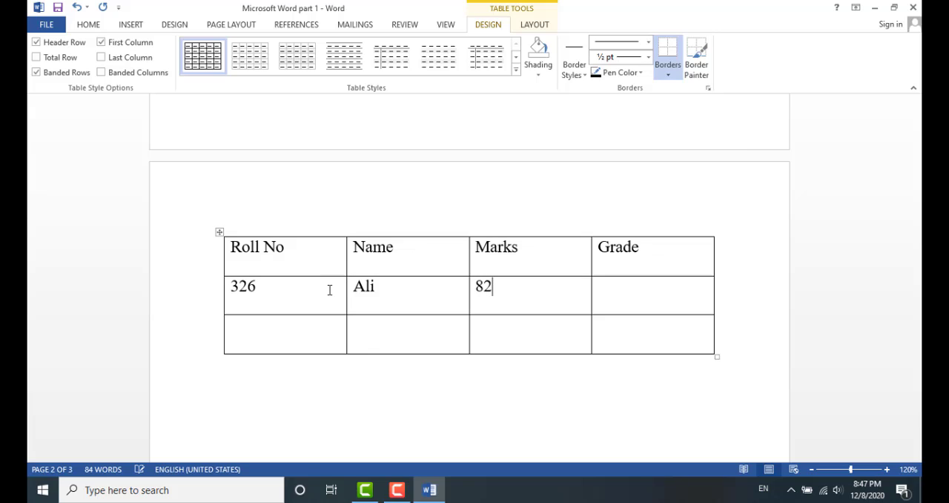
pyautogui.press('Tab')
pyautogui.write('A')
pyautogui.press('Return')
pyautogui.write('=')
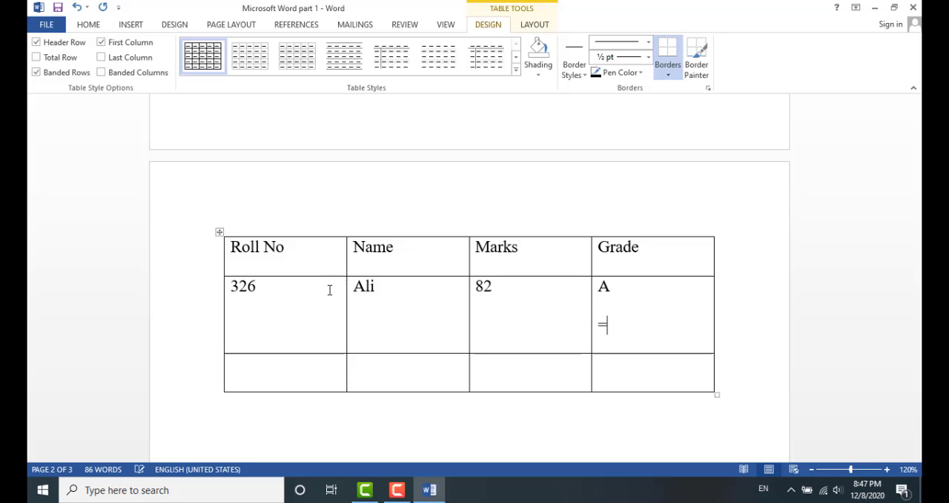
pyautogui.press('BackSpace')
pyautogui.press('BackSpace')
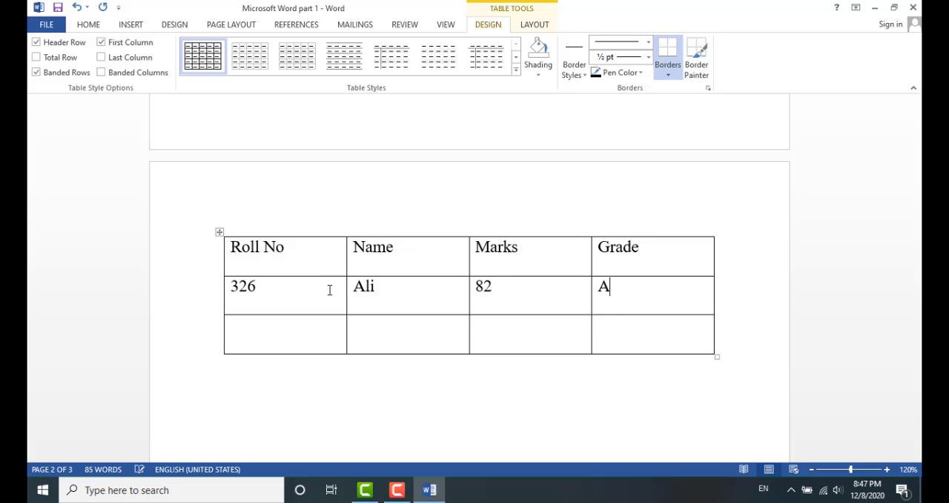
pyautogui.write('+')
# Fill the third row with 328, Umar, 65 and B
pyautogui.press('Tab')
pyautogui.write('328')
pyautogui.press('Tab')
pyautogui.write('umar')
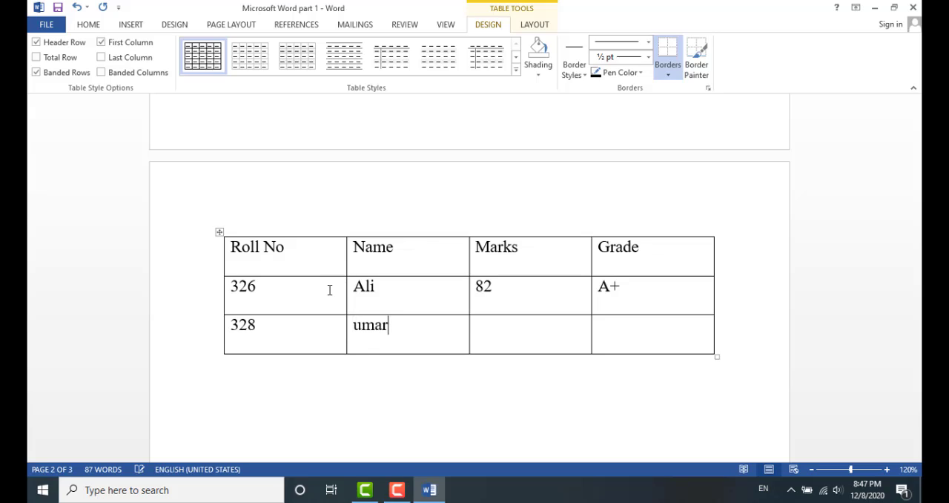
pyautogui.press('Tab')
pyautogui.write('65')
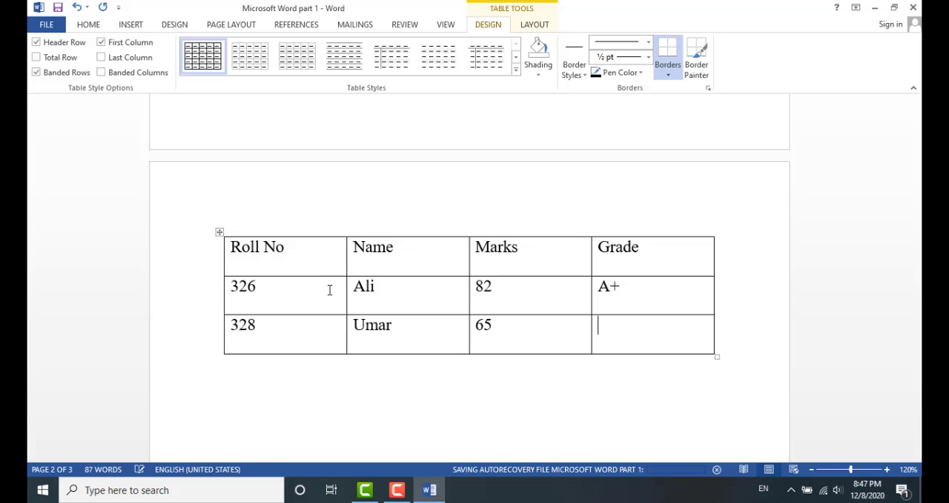
pyautogui.write('B')
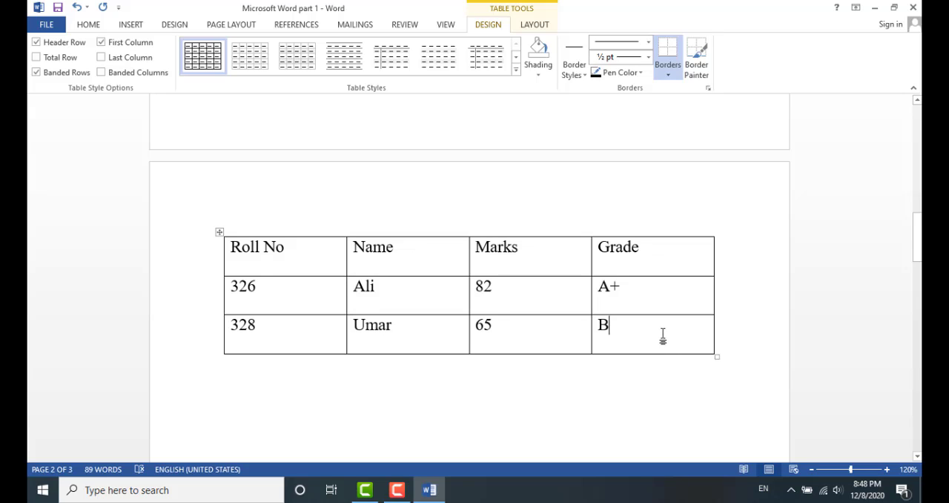
# Add two empty rows at the end of the table
pyautogui.press('Tab')
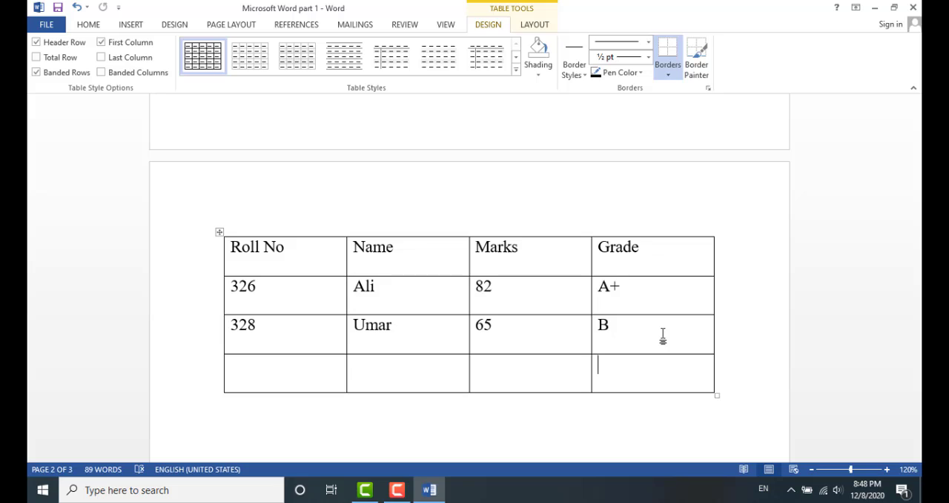
pyautogui.press('Tab')
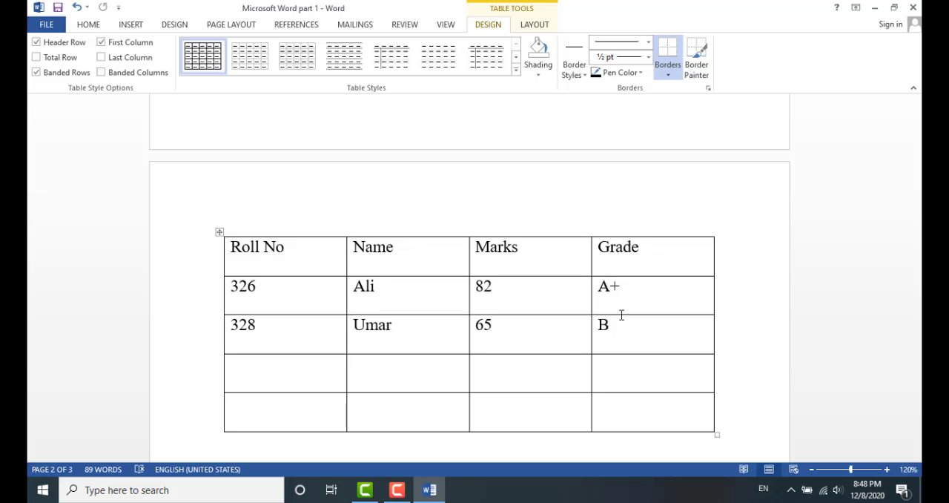
# Switch to Draw Table, draw a box below the table, and undo that box
pyautogui.click(135, 25)
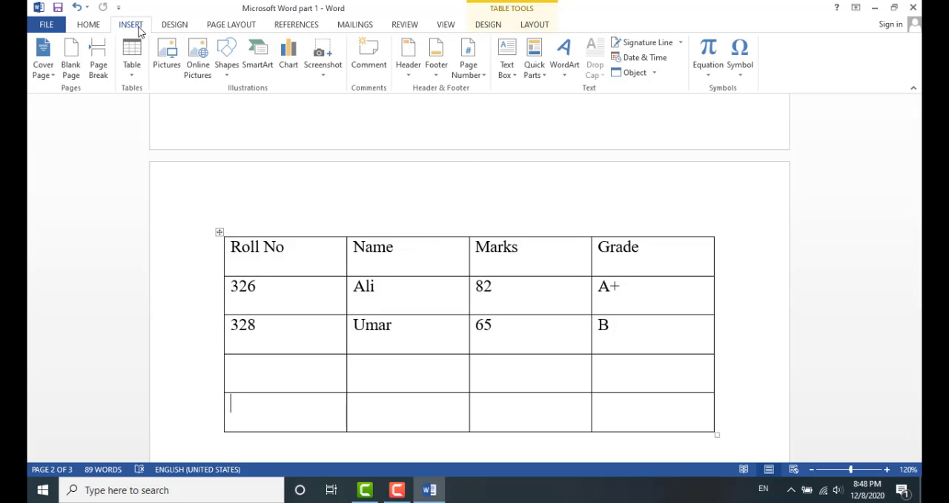
pyautogui.click(139, 74)
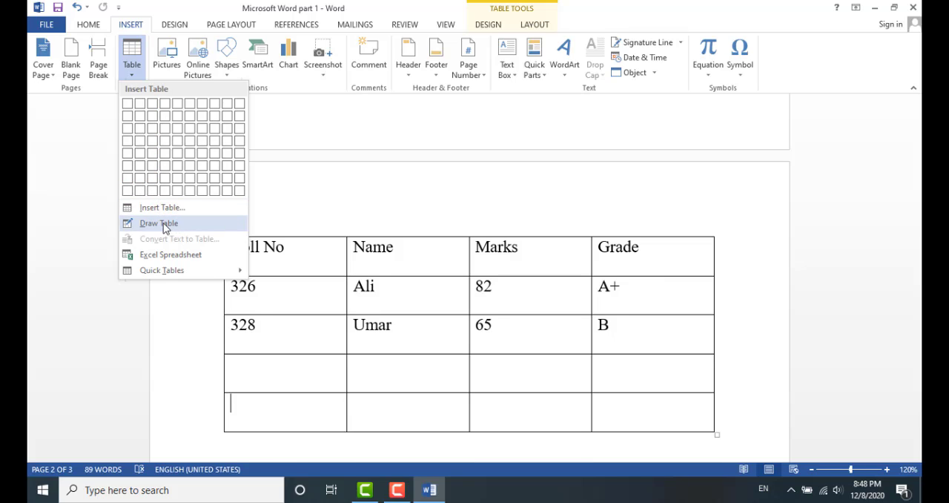
pyautogui.click(164, 225)
pyautogui.scroll(-3, 386, 260)
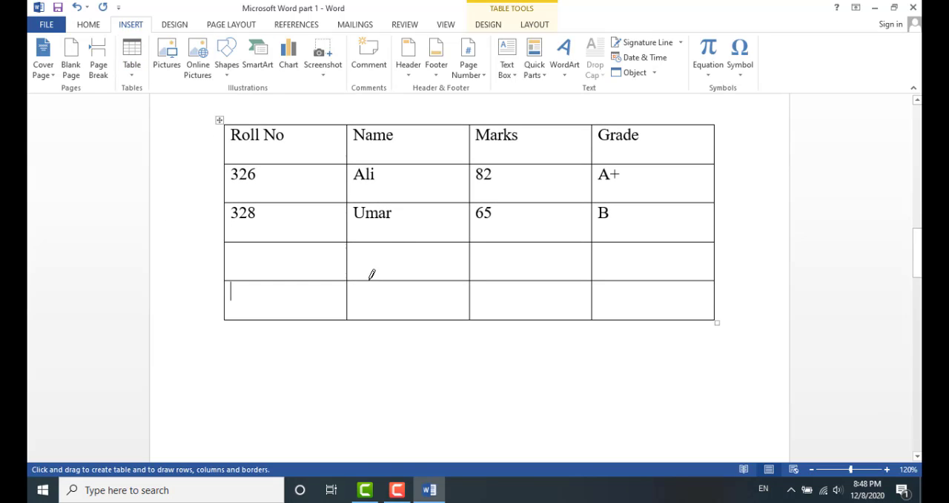
pyautogui.moveTo(236, 349); pyautogui.dragTo(716, 399)
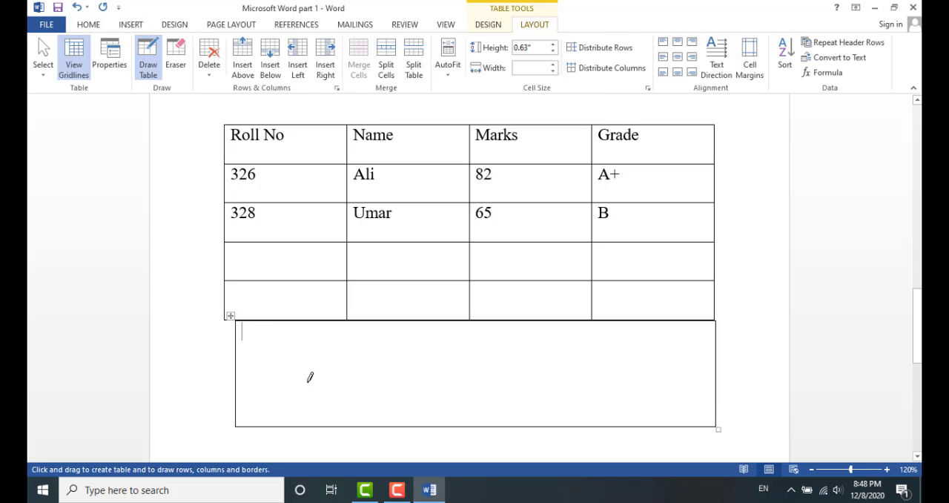
pyautogui.hotkey('ctrl', 'z')
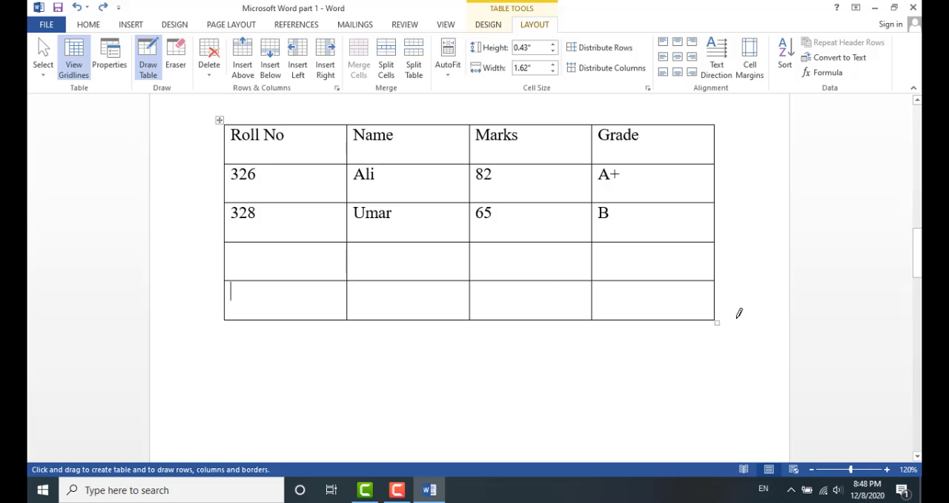
# Draw a box about 5.27 inches wide below the table and split it into two rows with a horizontal line
pyautogui.press('Tab')
pyautogui.press('Tab')
pyautogui.press('Tab')
pyautogui.moveTo(242, 397); pyautogui.dragTo(642, 422)
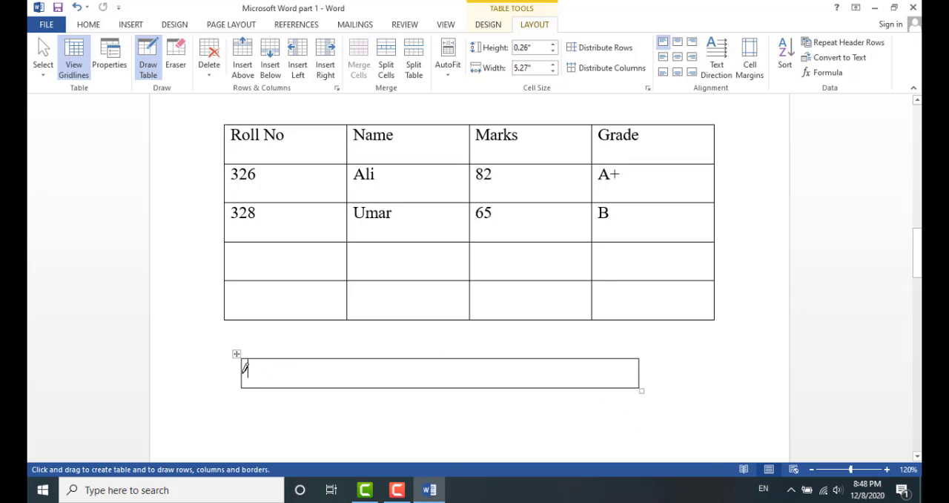
pyautogui.moveTo(246, 372)
pyautogui.mouseDown()
pyautogui.moveTo(605, 364)
pyautogui.moveTo(644, 373)
pyautogui.mouseUp()
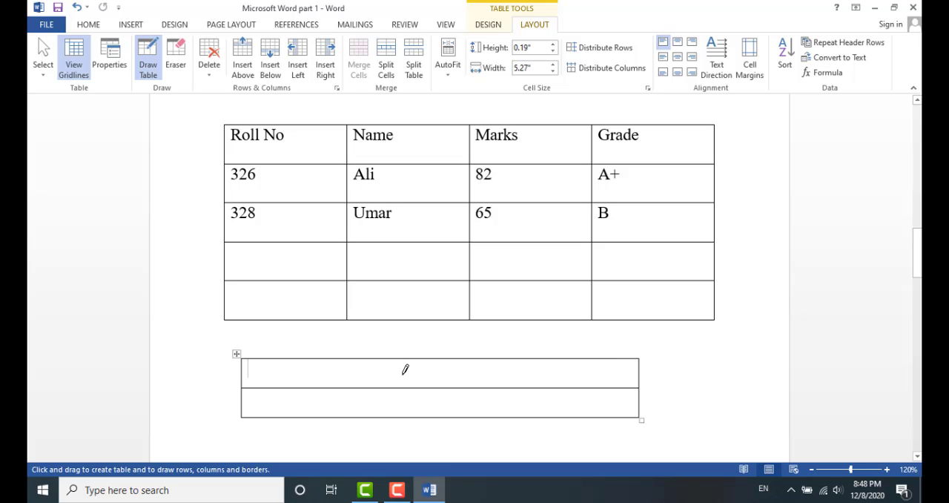
# Draw vertical lines dividing both rows of the drawn table into several cells
pyautogui.moveTo(312, 359); pyautogui.dragTo(315, 385)
pyautogui.moveTo(383, 382); pyautogui.dragTo(383, 412)
pyautogui.moveTo(467, 359); pyautogui.dragTo(467, 387)
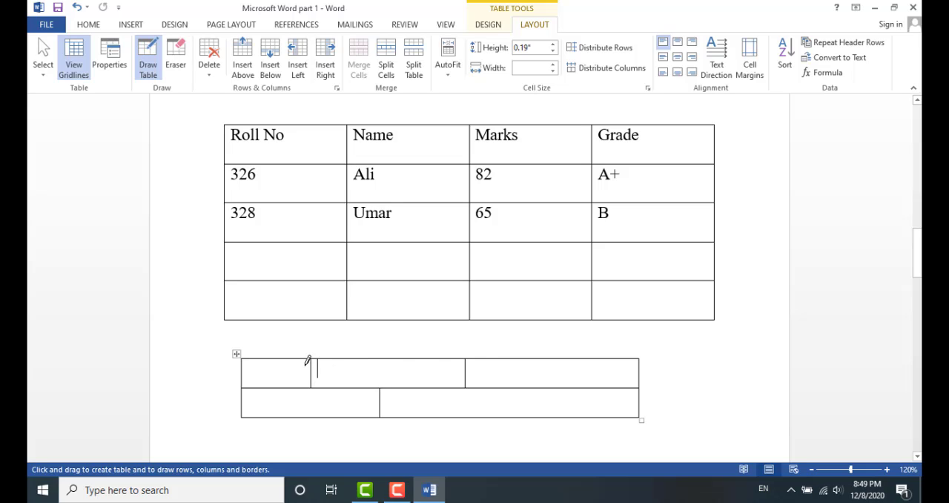
pyautogui.moveTo(536, 363); pyautogui.dragTo(536, 385)
pyautogui.moveTo(535, 386); pyautogui.dragTo(539, 416)
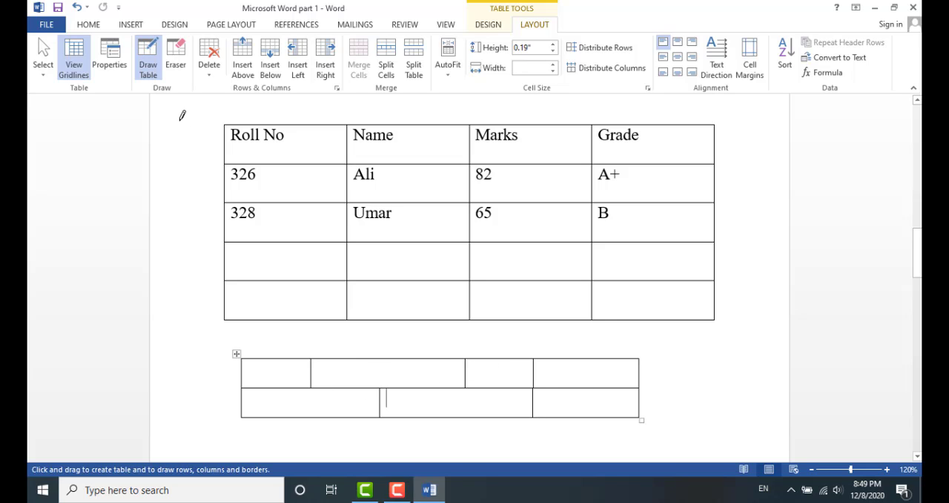
# Use the Eraser to remove one partition in each row of the drawn table and the first partition in the main table's fourth row
pyautogui.click(175, 65)
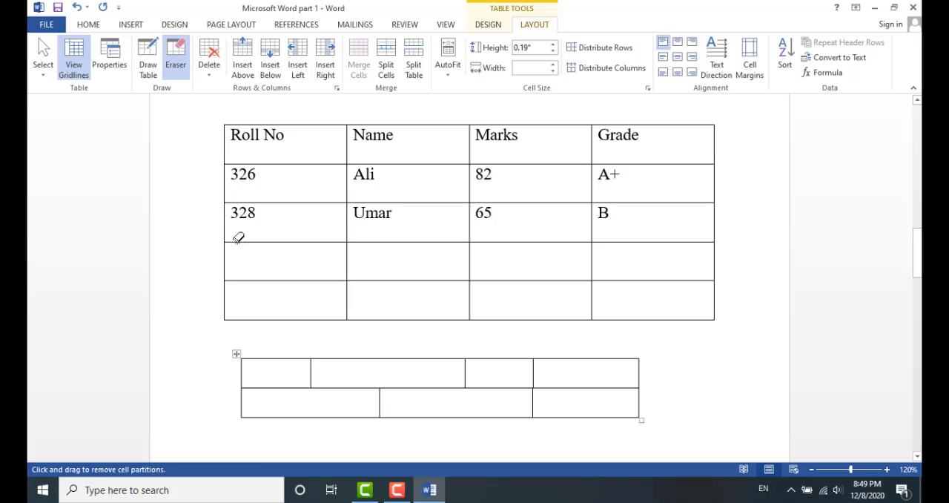
pyautogui.click(467, 372)
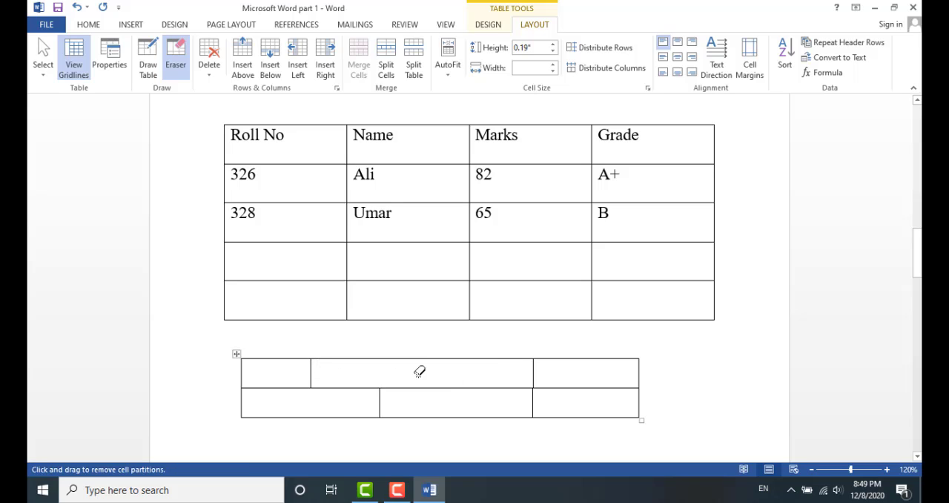
pyautogui.click(381, 402)
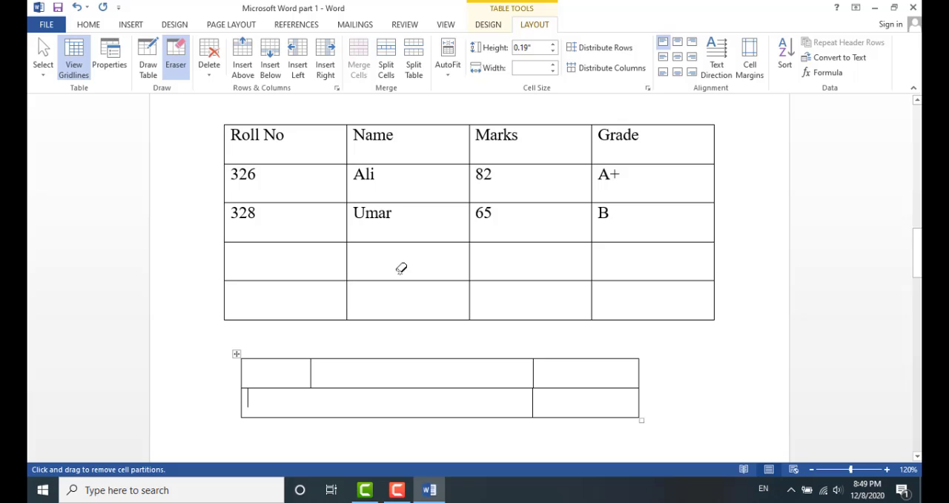
pyautogui.click(347, 259)
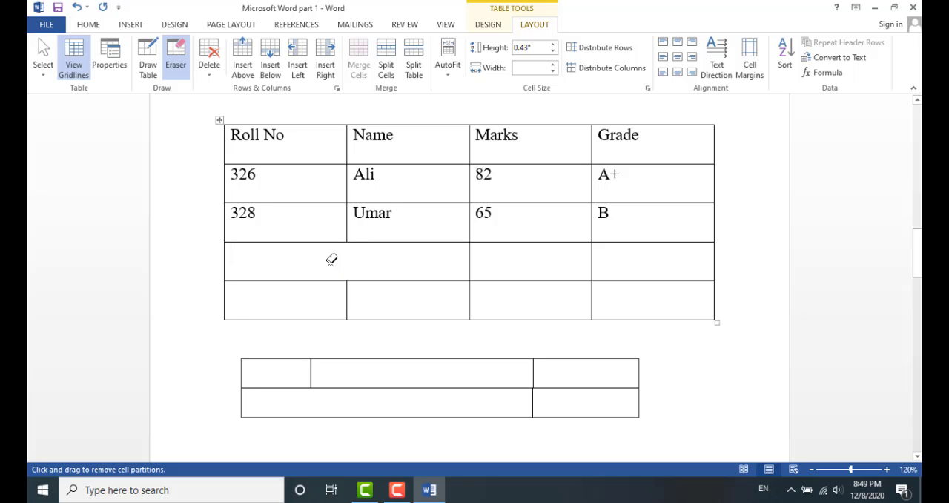
# Erase the partition between the last two rows in the Marks column of the main table
pyautogui.click(530, 280)
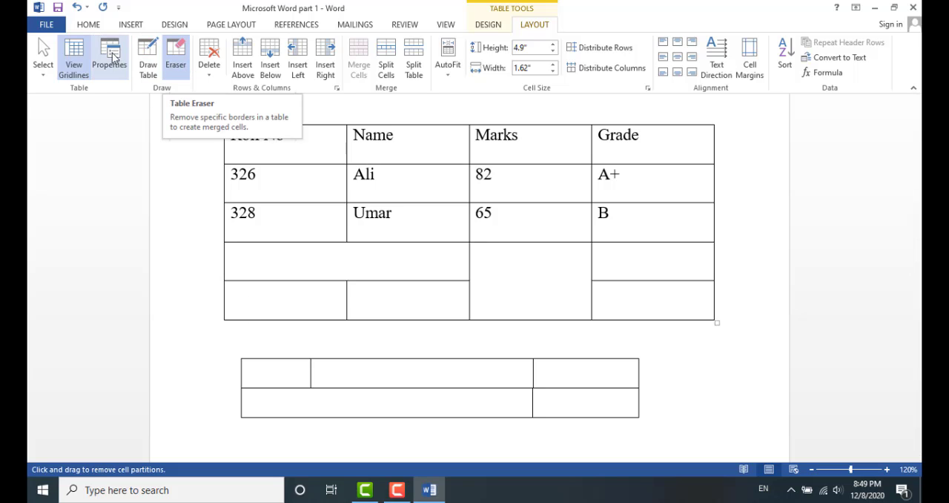
pyautogui.click(131, 25)
pyautogui.click(131, 74)
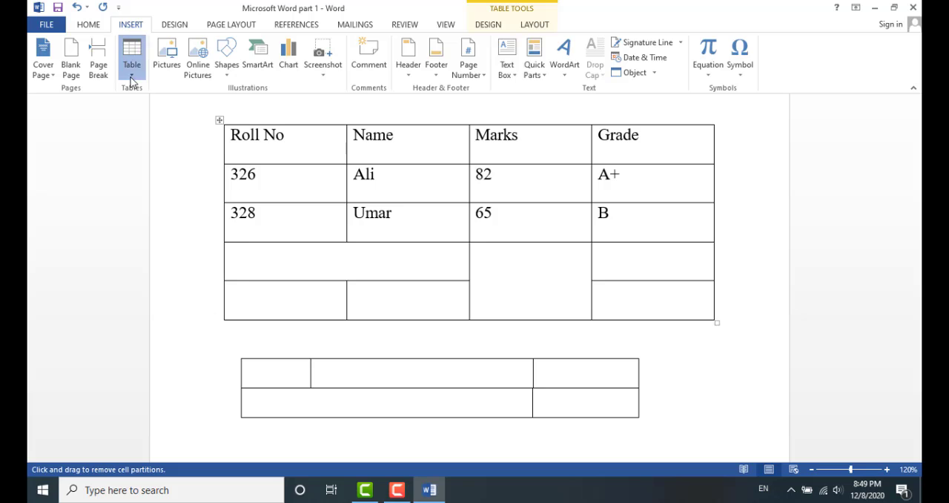
# Insert a page break after the drawn table
pyautogui.click(161, 328)
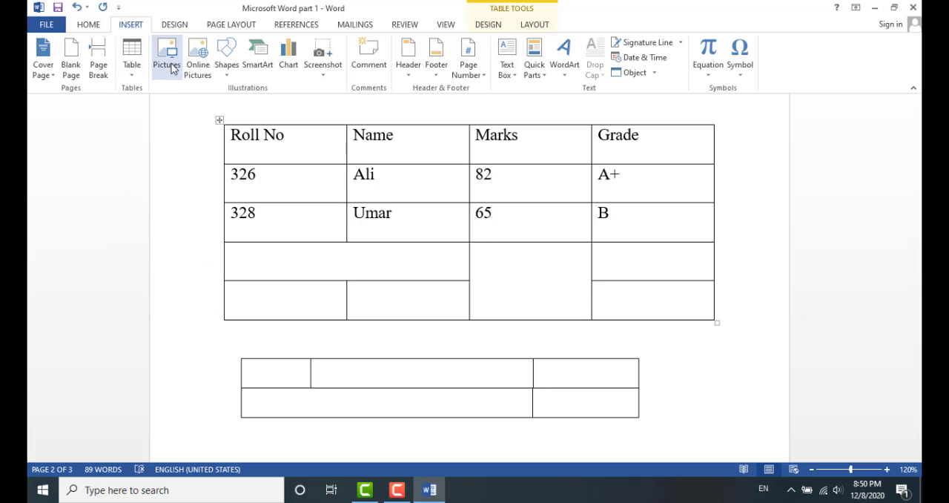
pyautogui.scroll(-3, 638, 326)
pyautogui.click(650, 315)
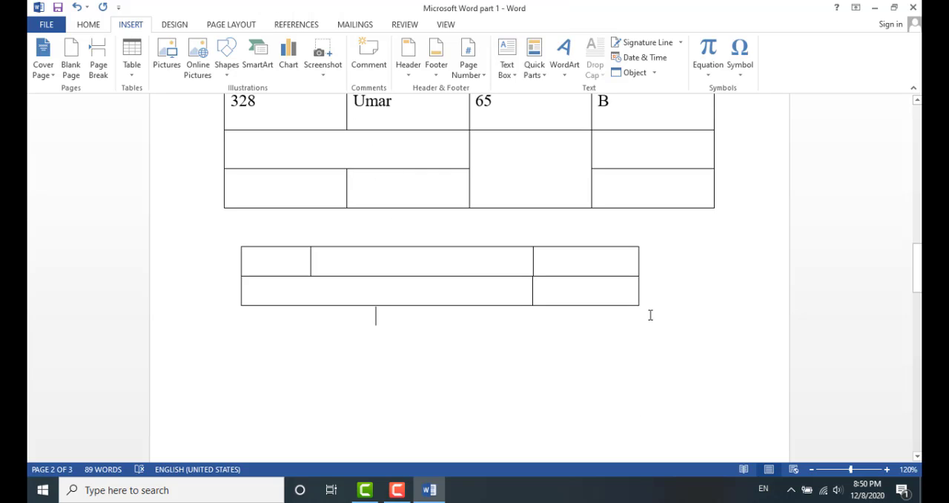
pyautogui.hotkey('ctrl', 'Return')
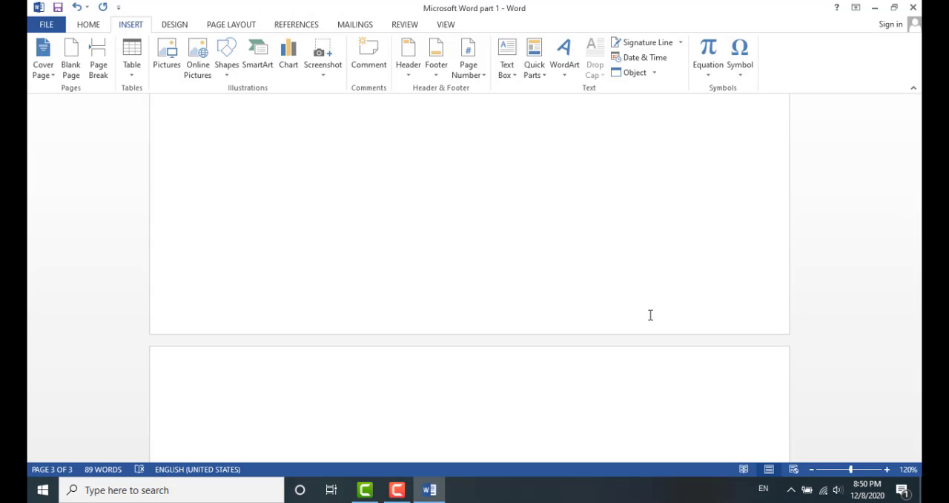
# Insert the 'wp cover image' picture from the Pictures folder at the top of the next page
pyautogui.scroll(-2, 640, 314)
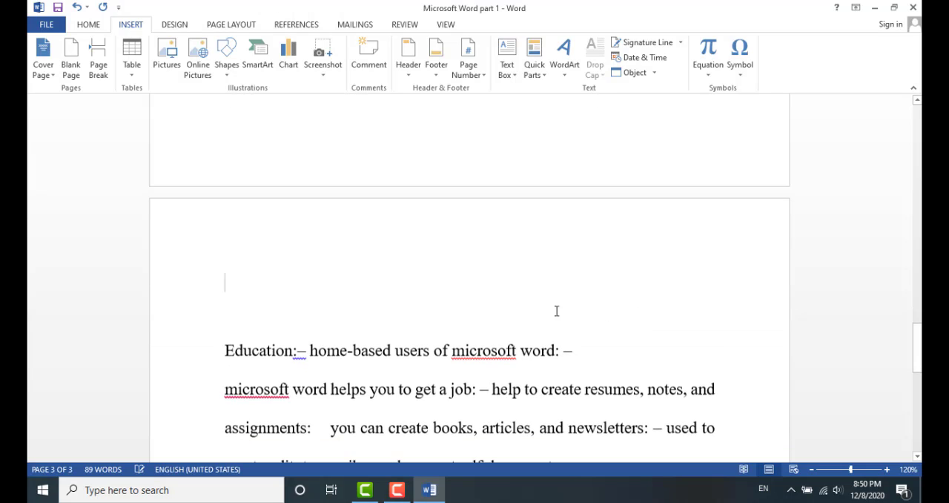
pyautogui.click(164, 65)
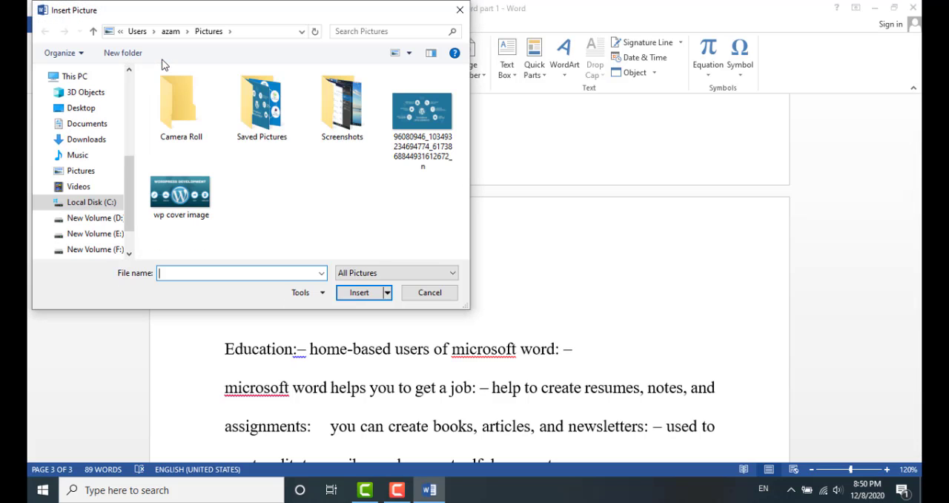
pyautogui.doubleClick(185, 195)
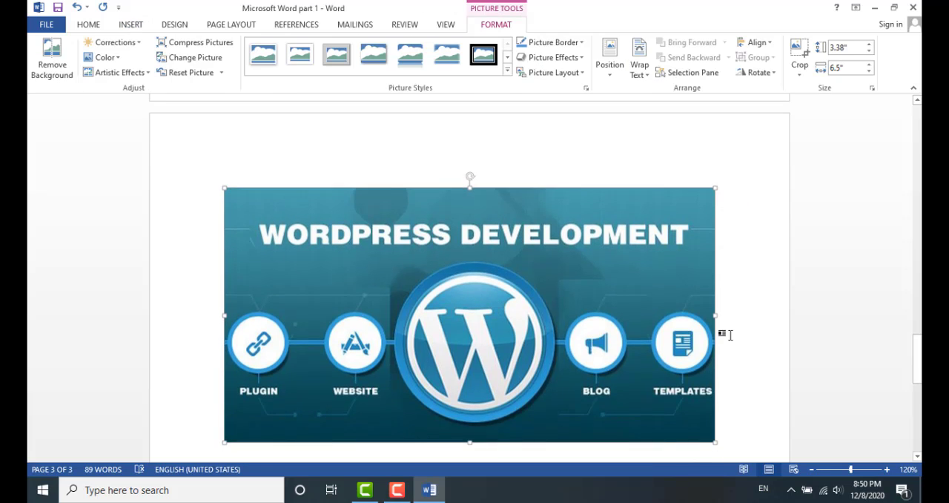
# Shrink the WordPress picture slightly by its corner to about 6.43 by 3.34 inches
pyautogui.scroll(-2, 722, 341)
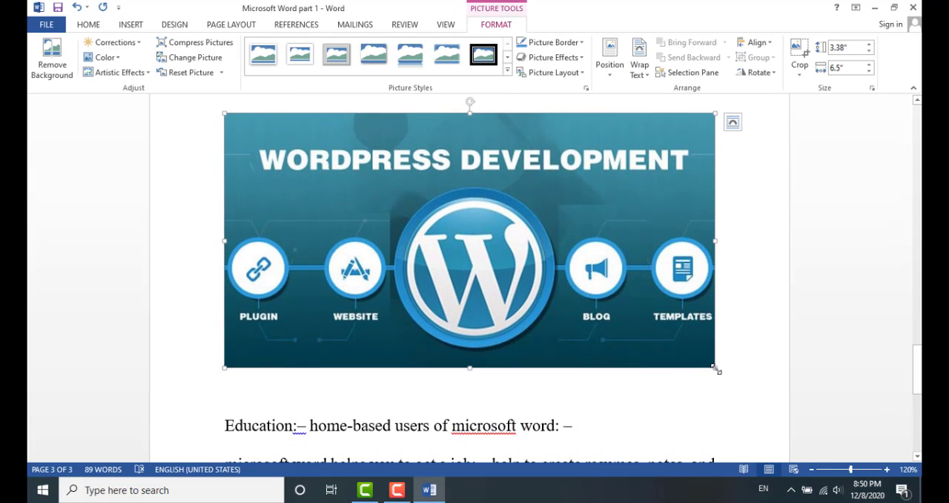
pyautogui.moveTo(713, 369); pyautogui.dragTo(710, 349)
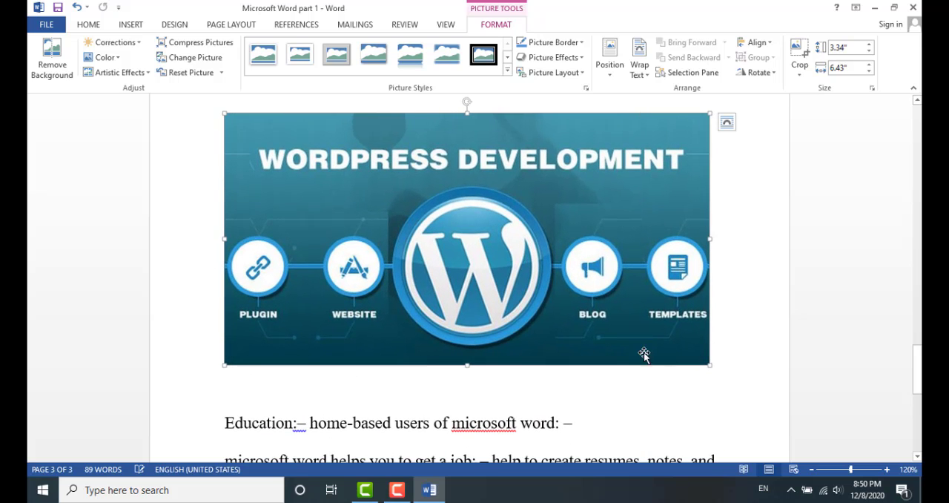
pyautogui.click(735, 349)
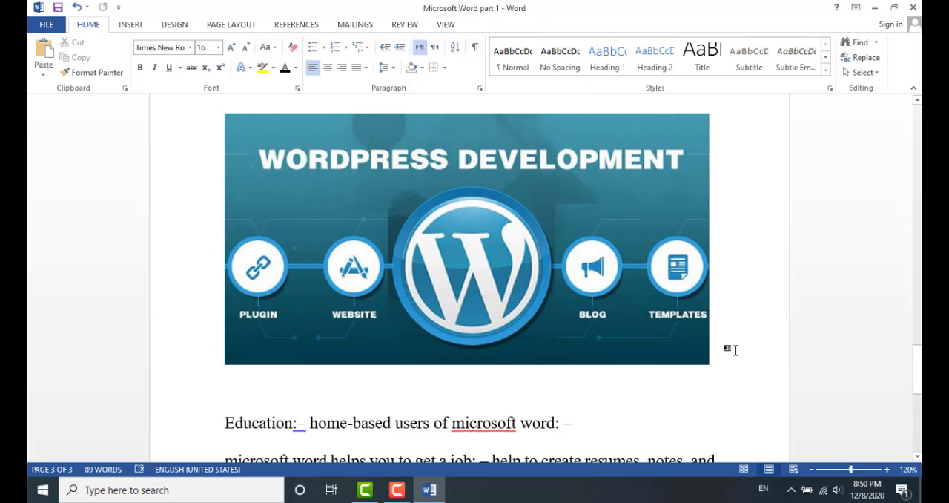
# Add blank lines below the picture and search Bing Image Search online pictures for flowers
pyautogui.press('Return')
pyautogui.press('Return')
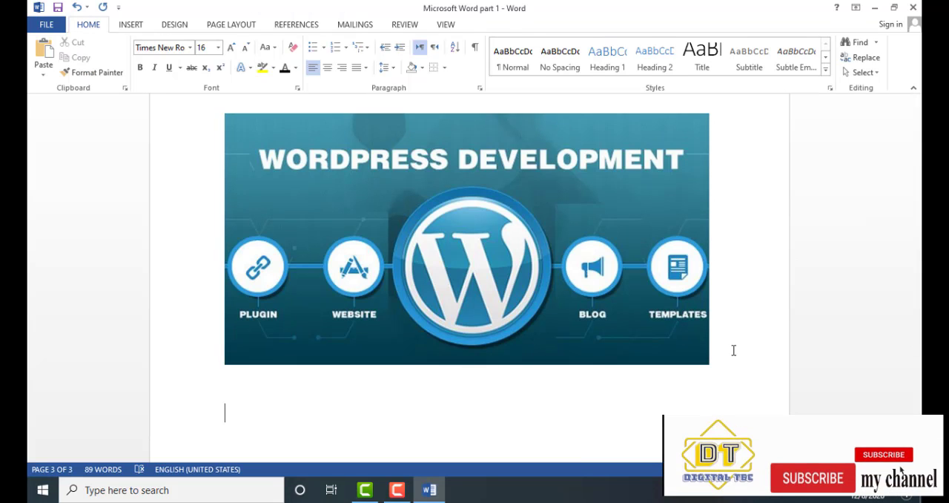
pyautogui.click(126, 26)
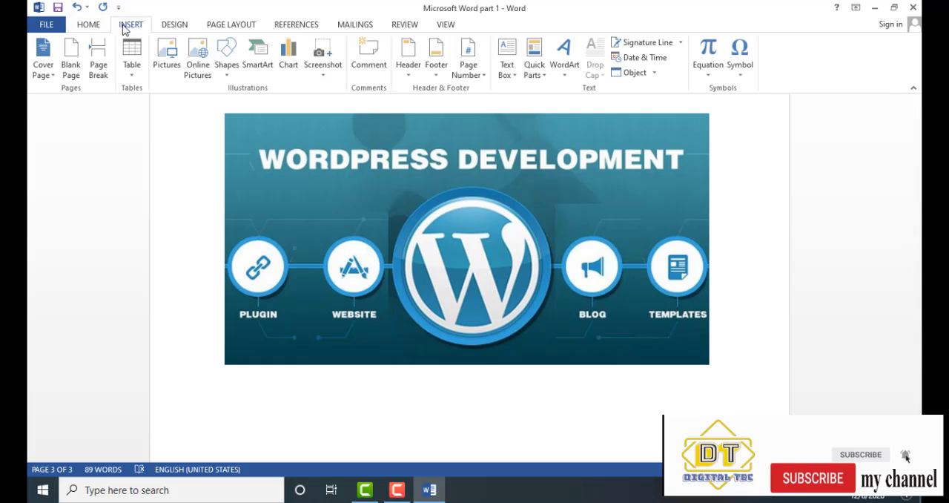
pyautogui.click(199, 63)
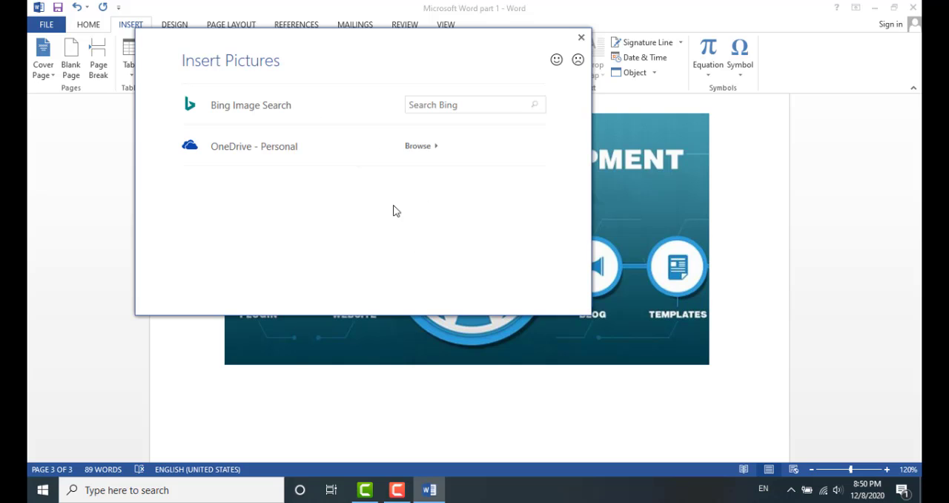
pyautogui.click(431, 108)
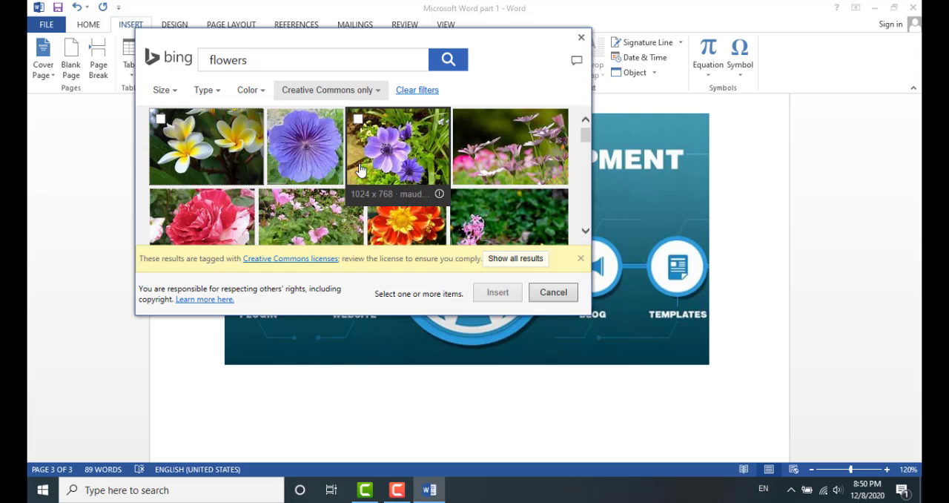
# Browse the flower results and insert the orange dahlia image
pyautogui.scroll(-2, 359, 170)
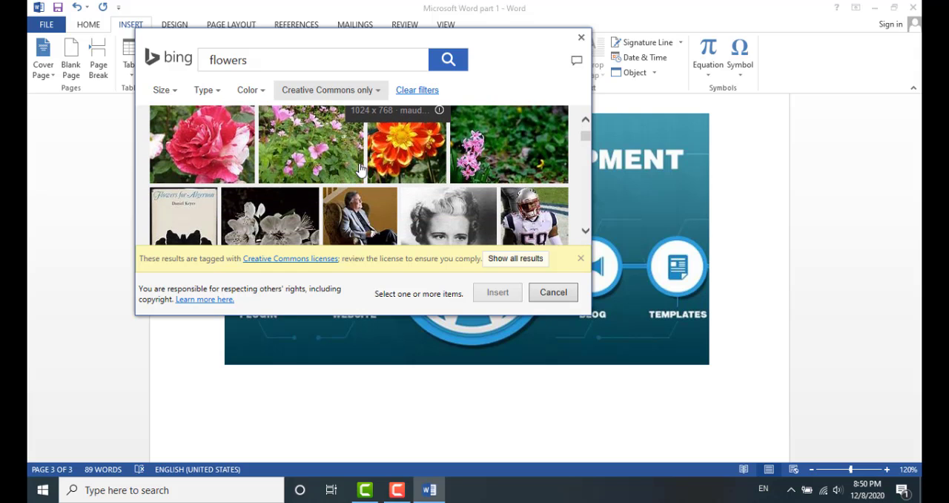
pyautogui.scroll(2, 360, 170)
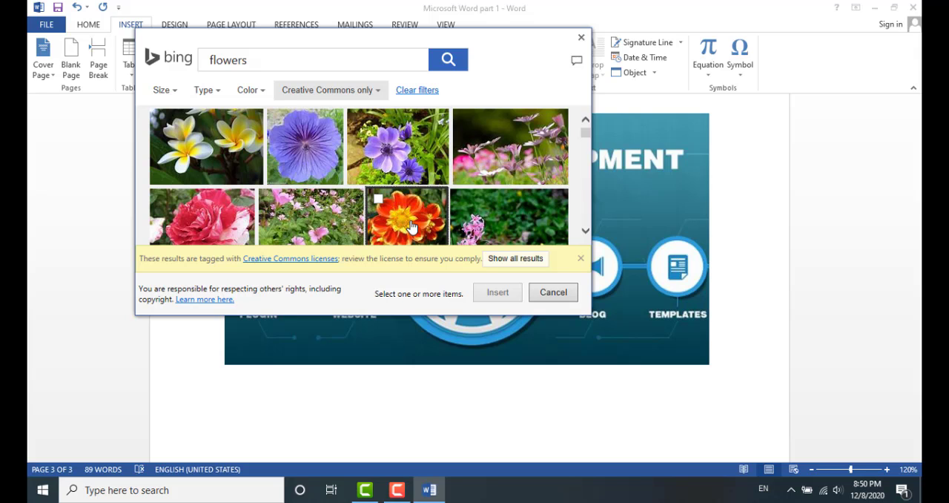
pyautogui.click(412, 226)
pyautogui.click(497, 292)
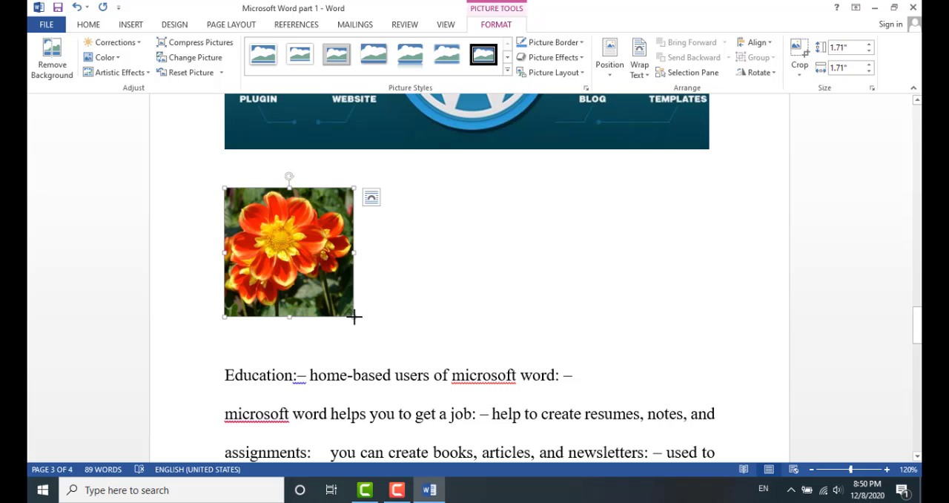
# Enlarge the flower picture from its corner and start a new line below it
pyautogui.moveTo(353, 316); pyautogui.dragTo(410, 332)
pyautogui.click(409, 332)
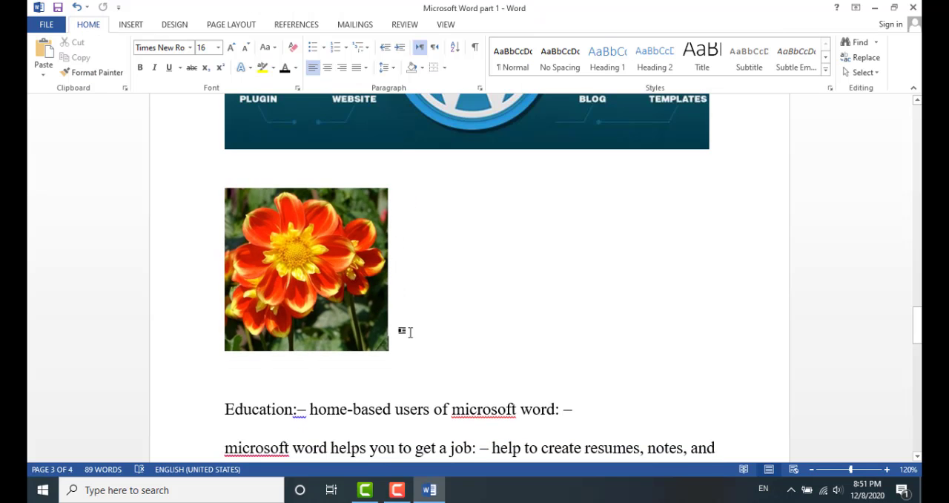
pyautogui.press('Return')
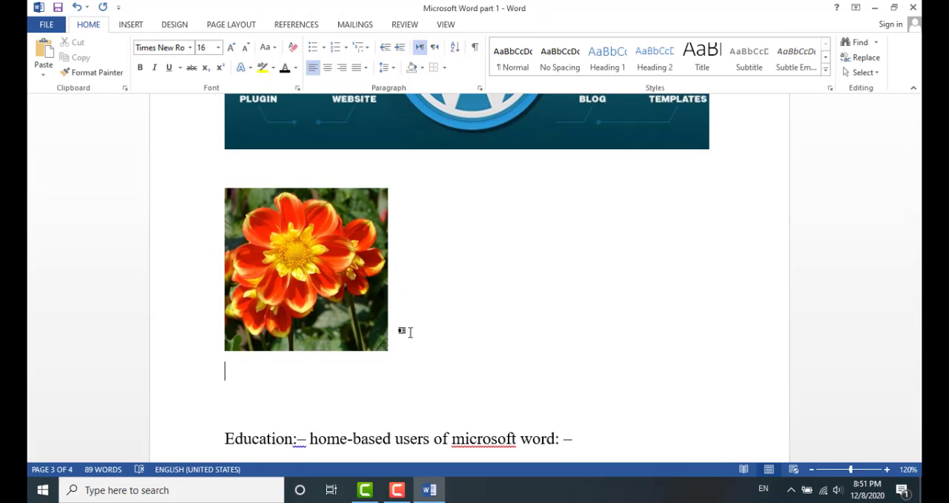
# Insert a 1-inch rounded rectangle shape and move it beside the flower picture
pyautogui.click(136, 29)
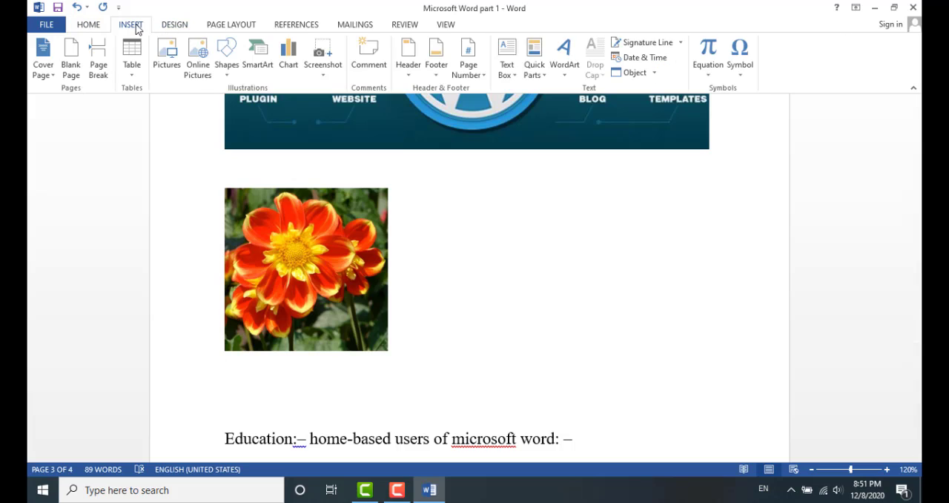
pyautogui.click(231, 62)
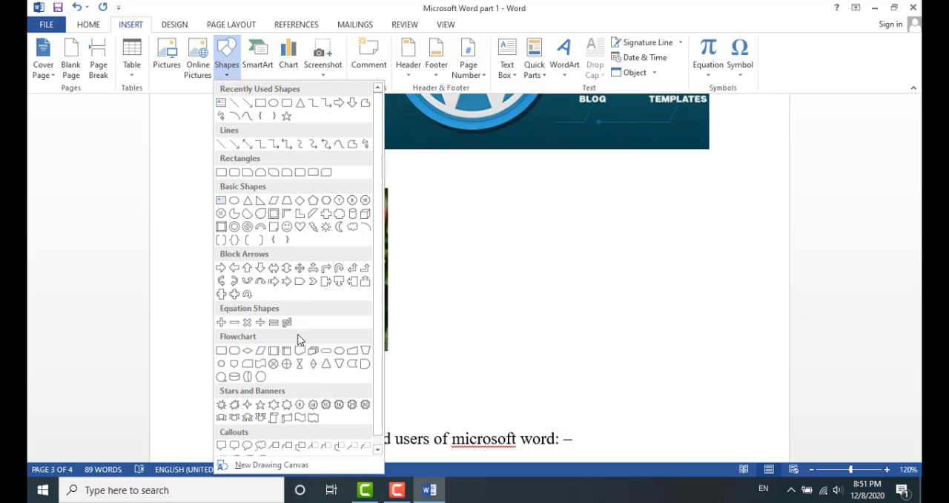
pyautogui.click(285, 113)
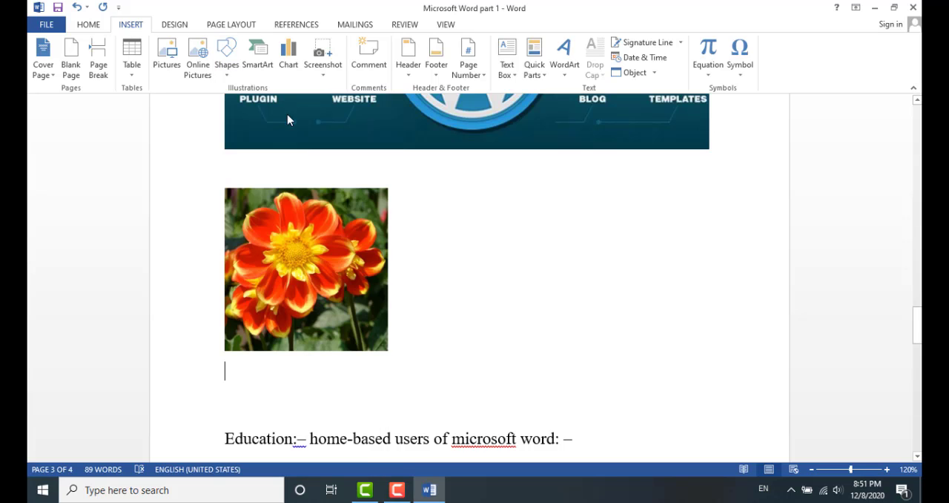
pyautogui.click(275, 380)
pyautogui.scroll(-3, 312, 348)
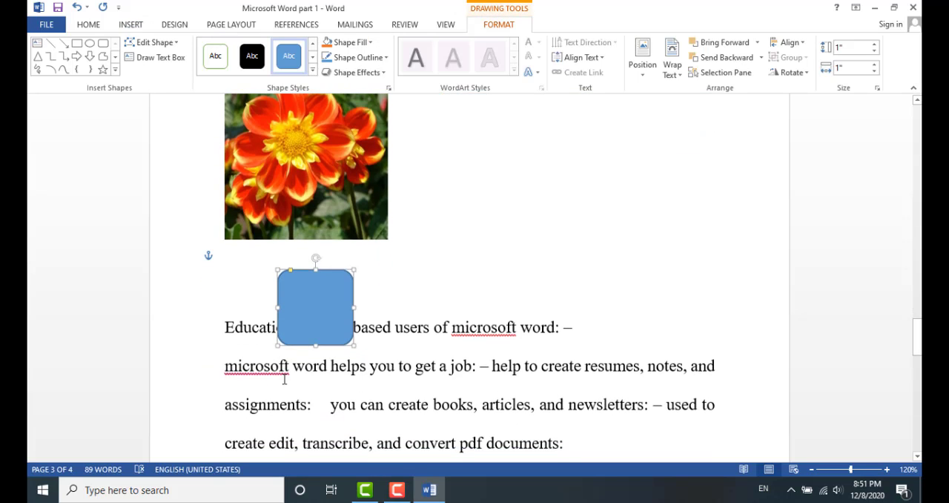
pyautogui.moveTo(333, 306); pyautogui.dragTo(532, 177)
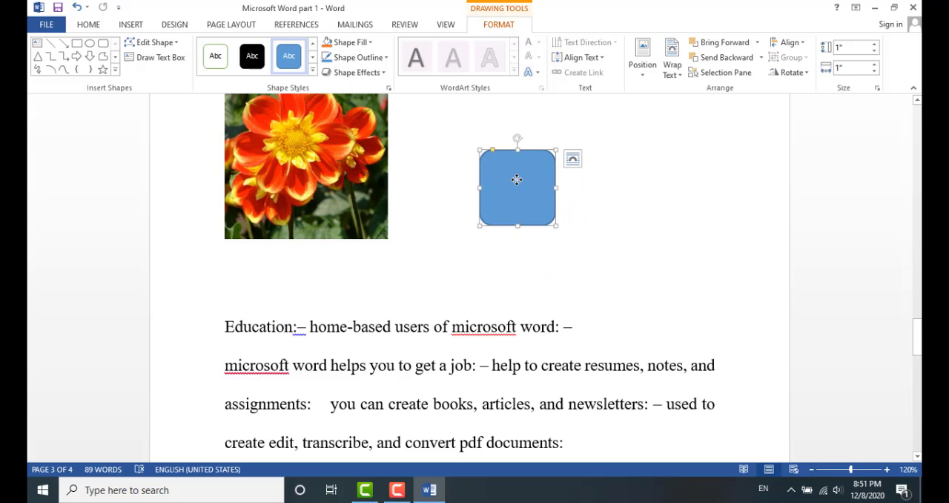
# Add the text 'This is my first class' inside the rounded rectangle
pyautogui.rightClick(516, 179)
pyautogui.click(554, 255)
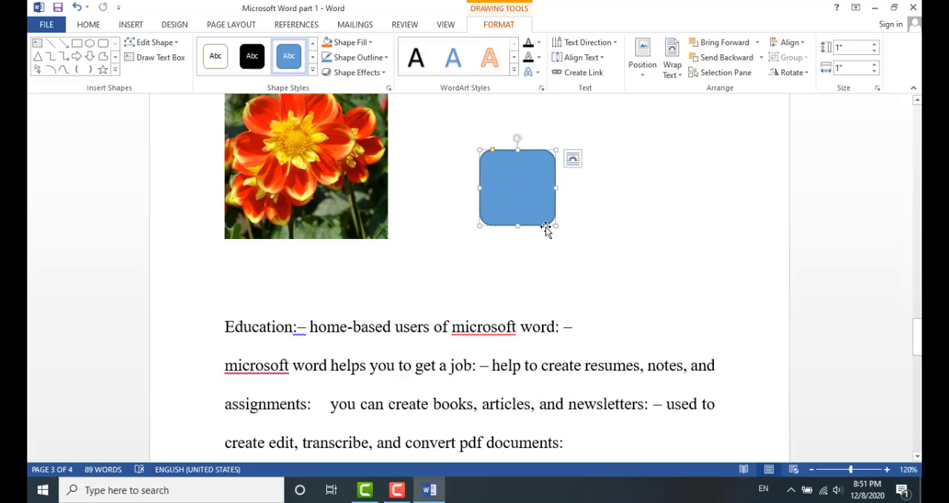
pyautogui.write('Thi')
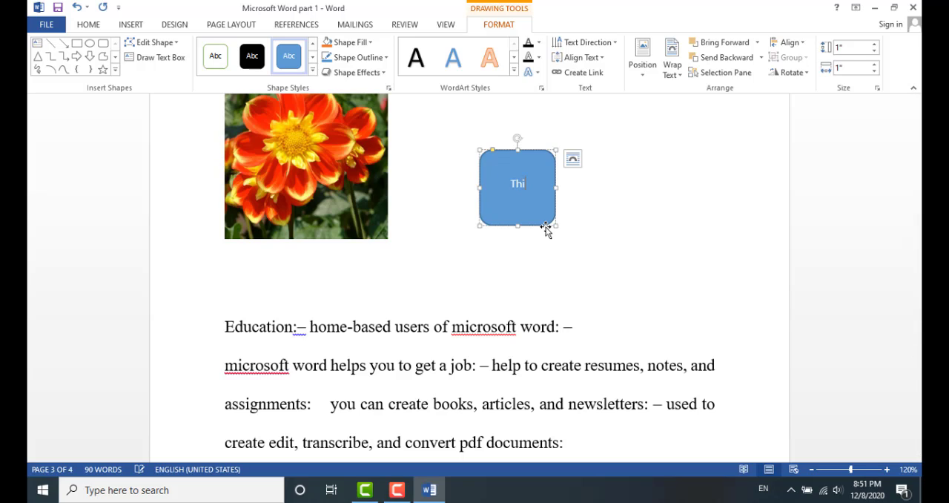
pyautogui.write('s is m')
pyautogui.write('y first')
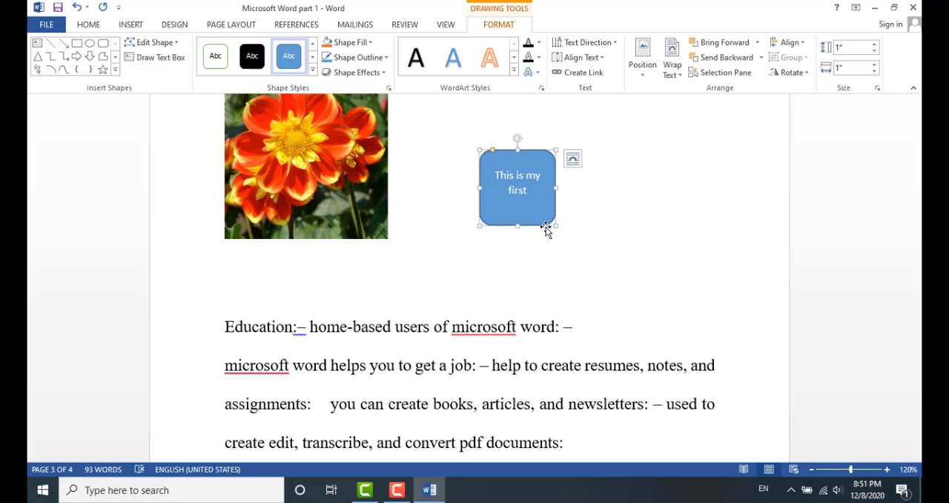
pyautogui.write('class')
# Select the shape's text and increase its font size to 14
pyautogui.click(583, 213)
pyautogui.moveTo(546, 213); pyautogui.dragTo(493, 170)
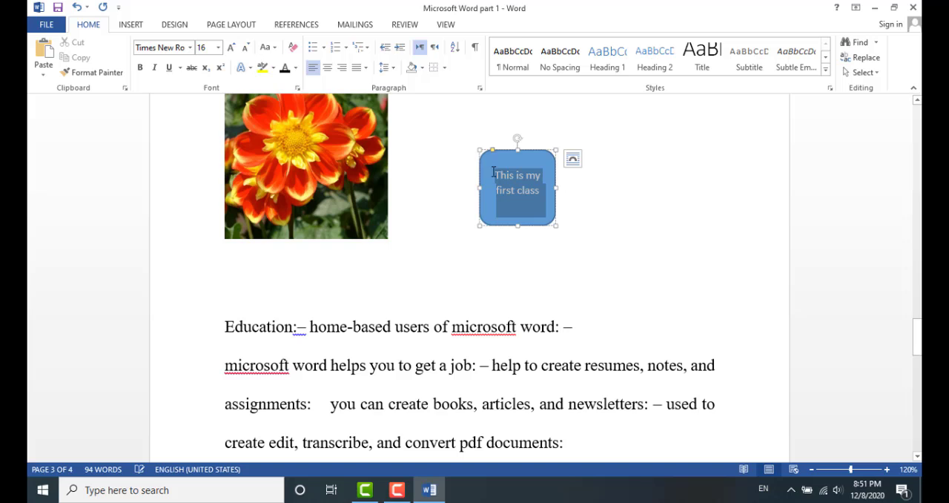
pyautogui.click(89, 27)
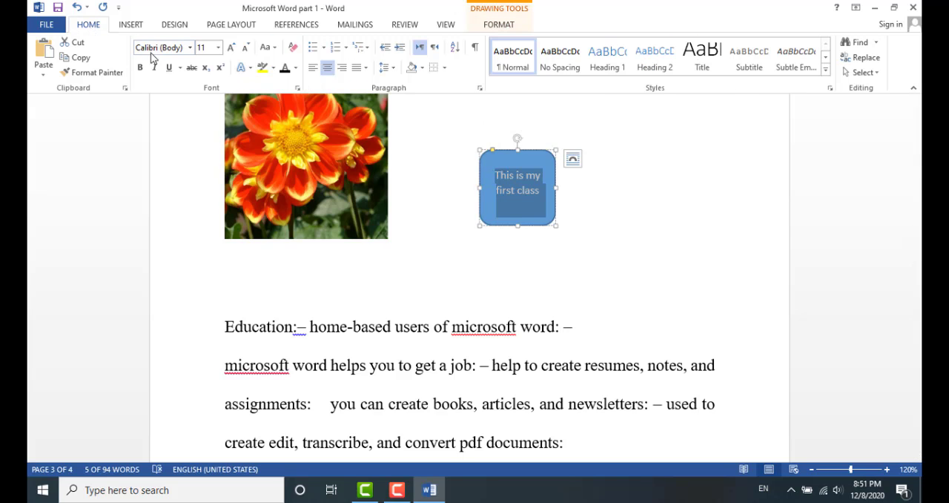
pyautogui.click(232, 47)
pyautogui.click(232, 47)
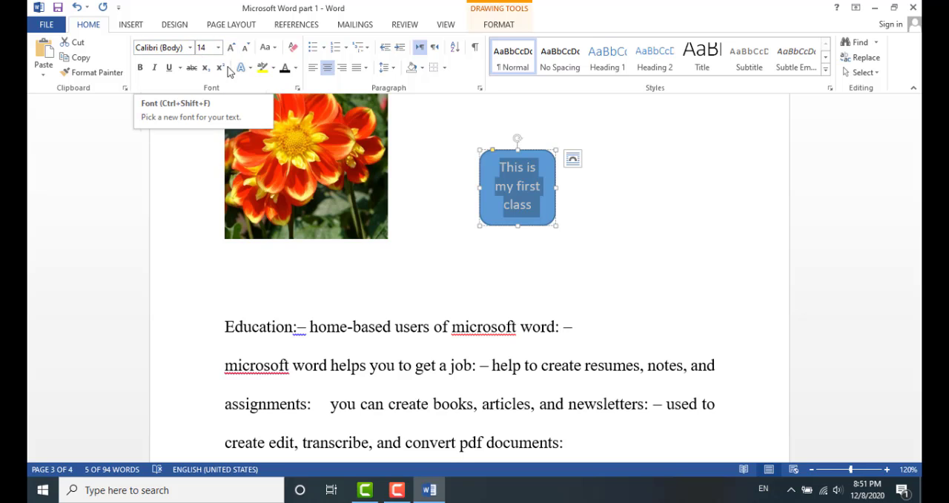
# Change the shape text's font colour to red
pyautogui.click(295, 69)
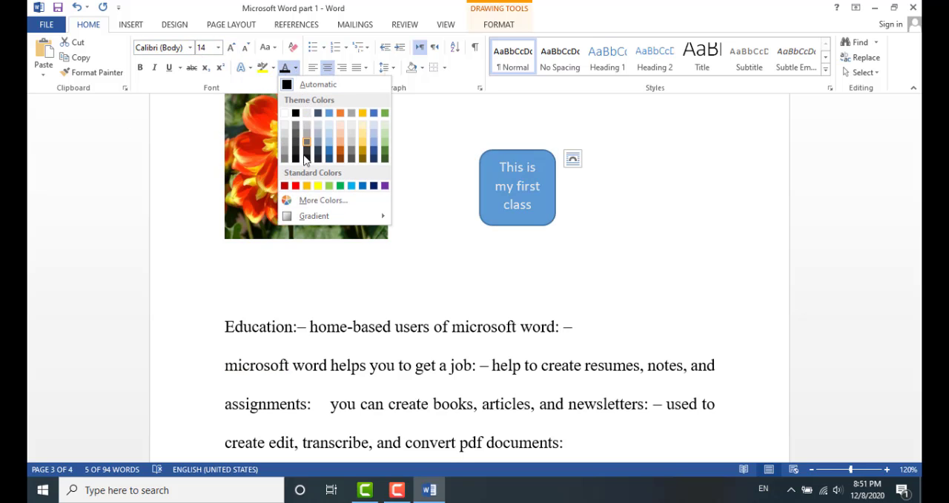
pyautogui.click(553, 229)
pyautogui.click(614, 206)
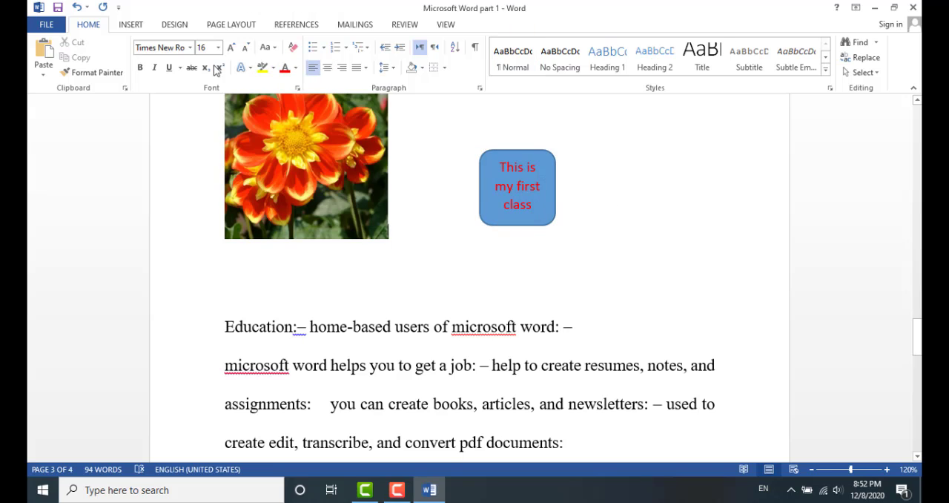
# Browse the SmartArt categories and insert a hexagon List SmartArt graphic below the flower picture
pyautogui.click(134, 23)
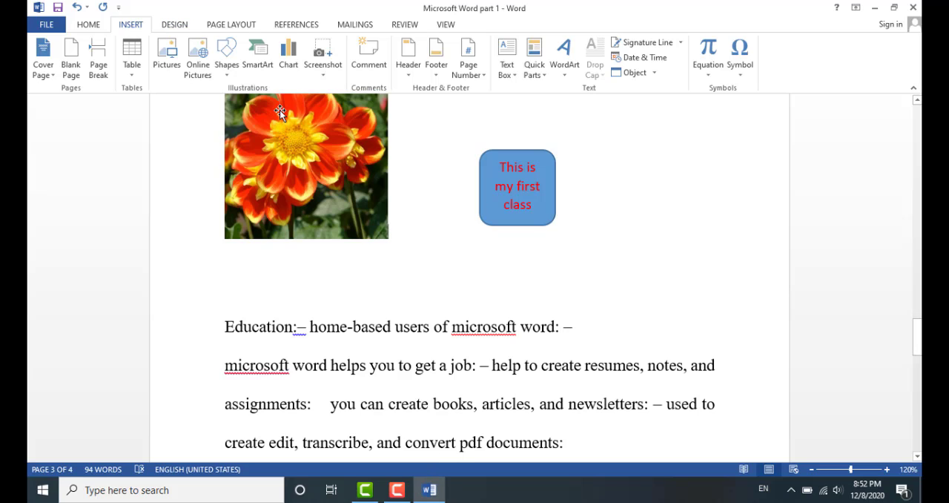
pyautogui.click(262, 61)
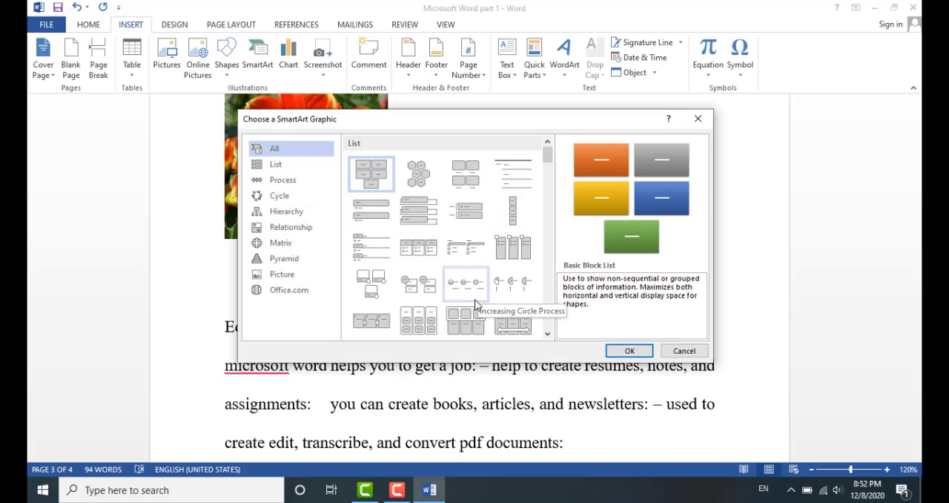
pyautogui.click(289, 168)
pyautogui.click(287, 180)
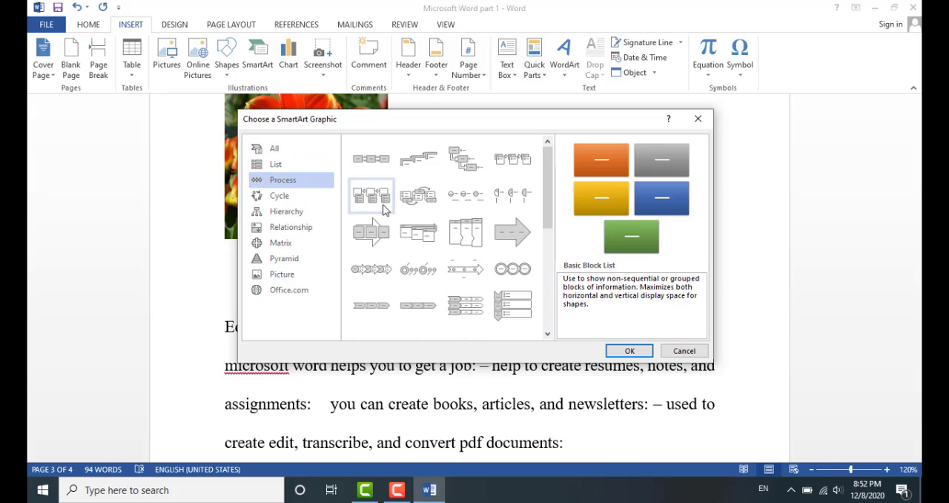
pyautogui.click(296, 231)
pyautogui.click(288, 245)
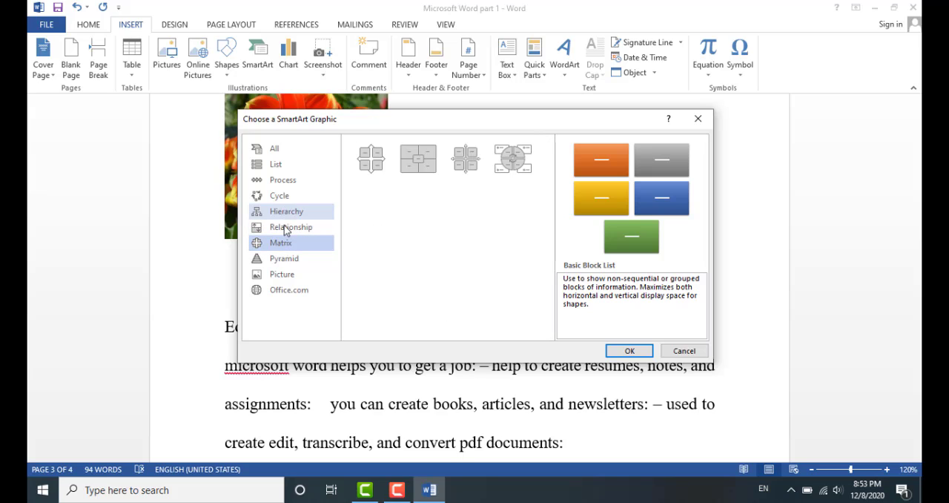
pyautogui.click(285, 151)
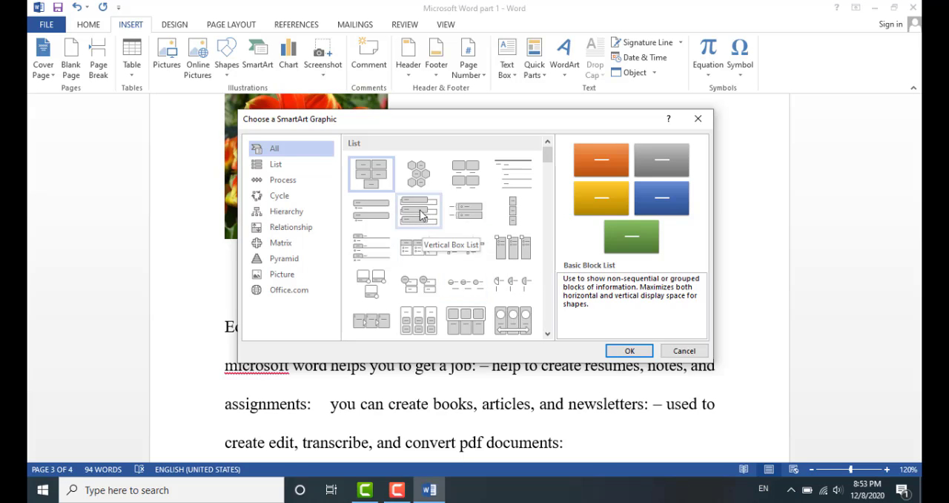
pyautogui.click(419, 178)
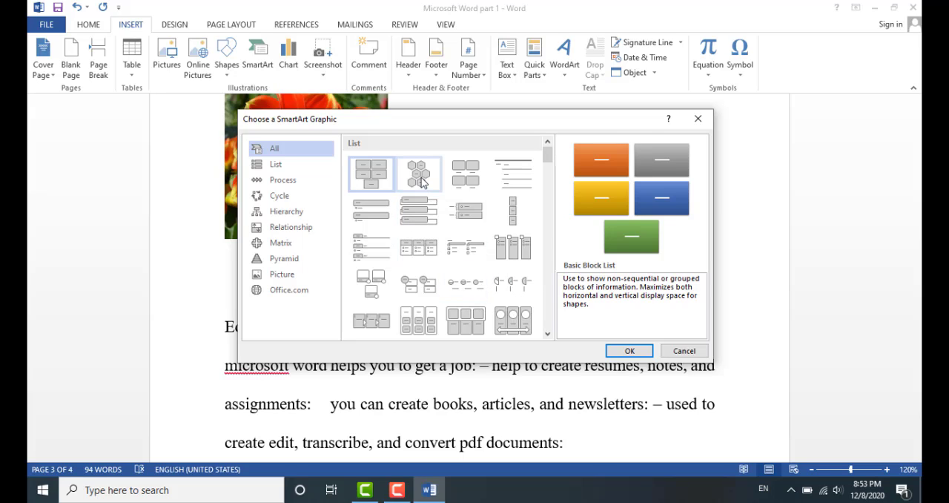
pyautogui.click(634, 351)
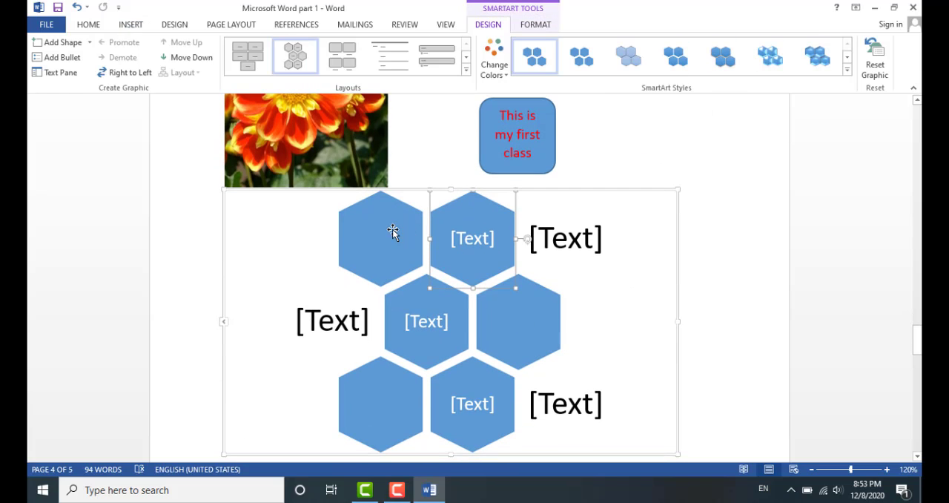
# Select the top-left empty hexagon and start editing its text
pyautogui.click(391, 232)
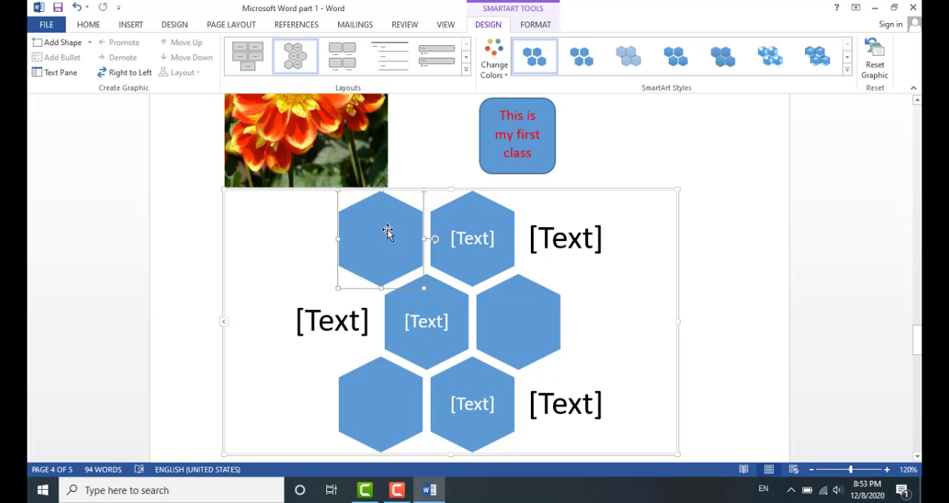
pyautogui.rightClick(387, 231)
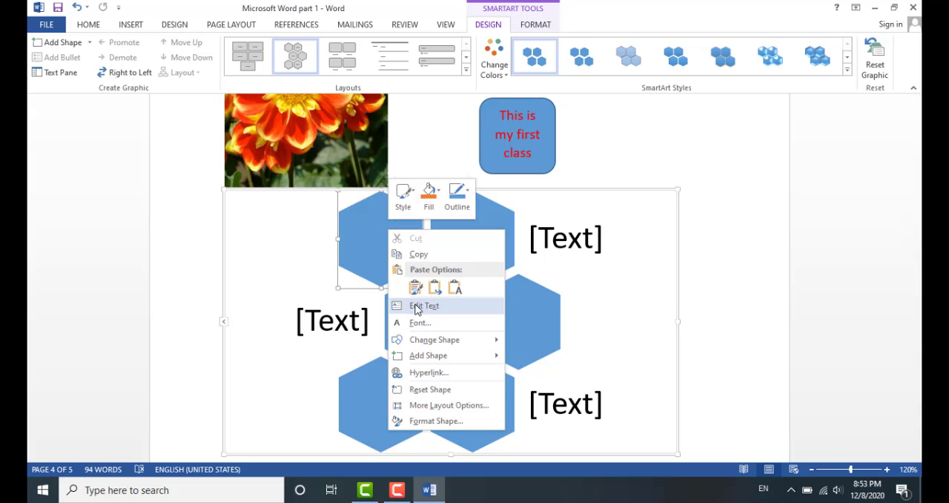
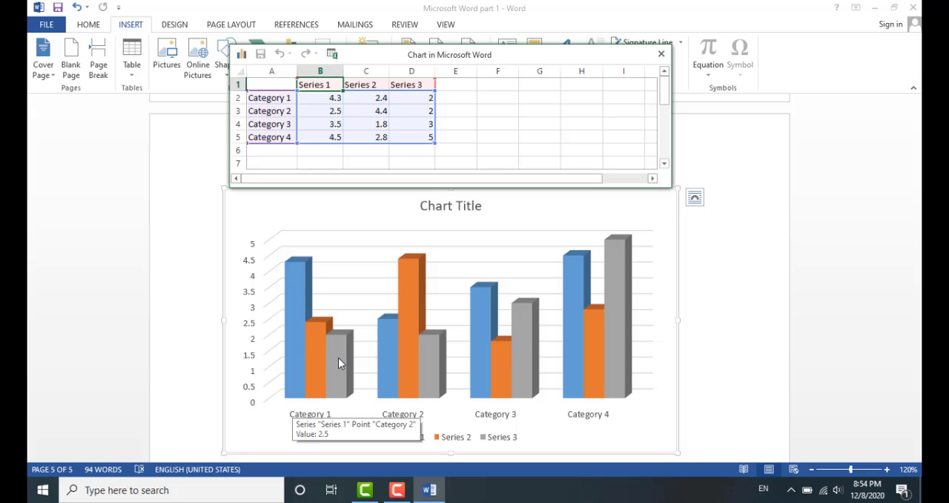
# Change Category 1's chart data to 2.5 for Series 1, 3 for Series 2 and 1 for Series 3
pyautogui.click(428, 99)
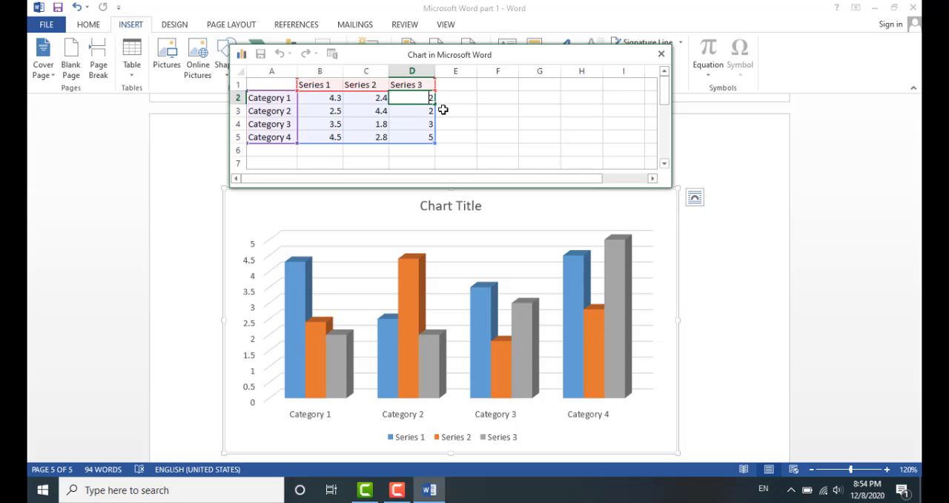
pyautogui.press('Delete')
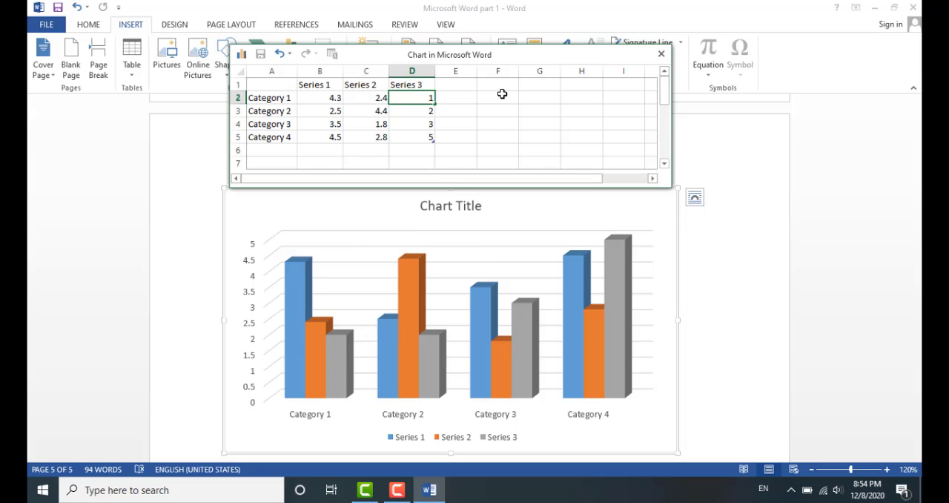
pyautogui.press('Return')
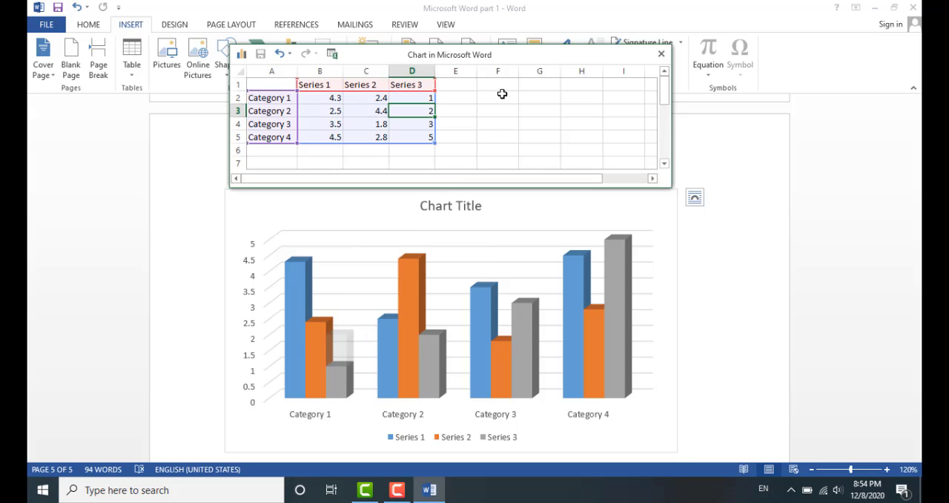
pyautogui.moveTo(335, 367)
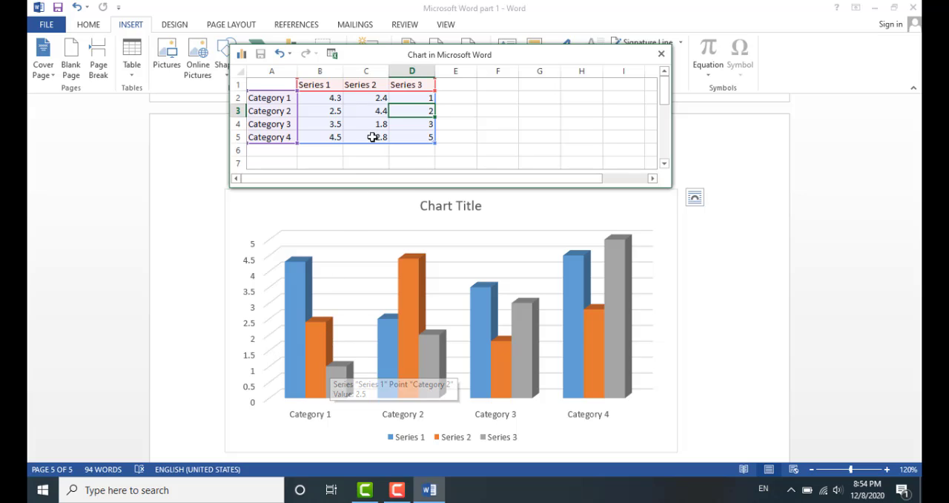
pyautogui.click(381, 98)
pyautogui.doubleClick(384, 97)
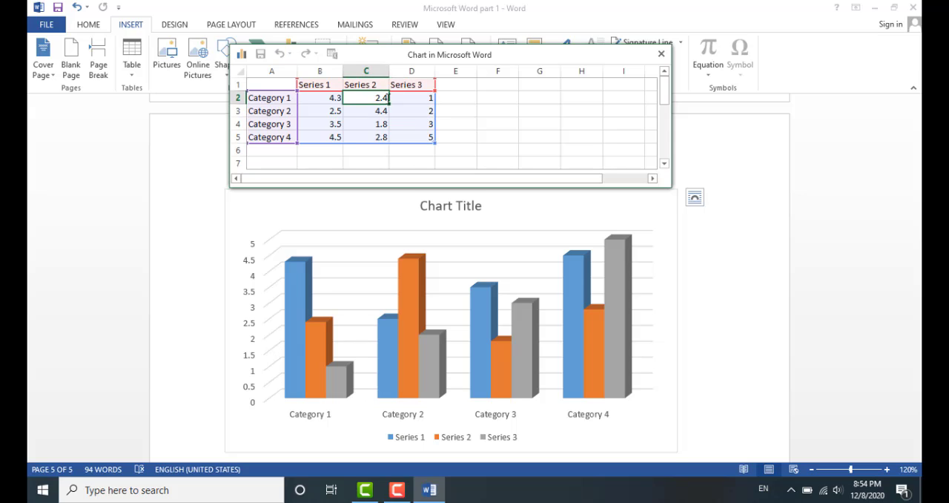
pyautogui.moveTo(386, 97); pyautogui.dragTo(378, 98)
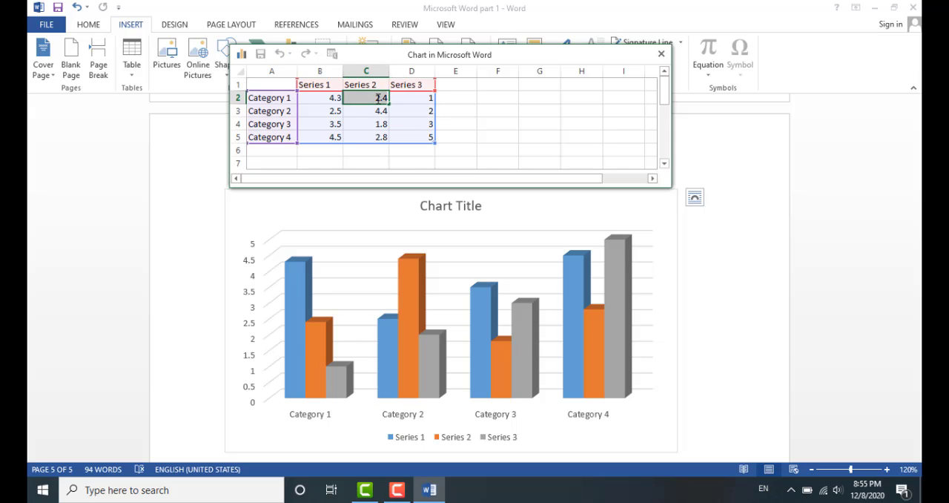
pyautogui.write('3')
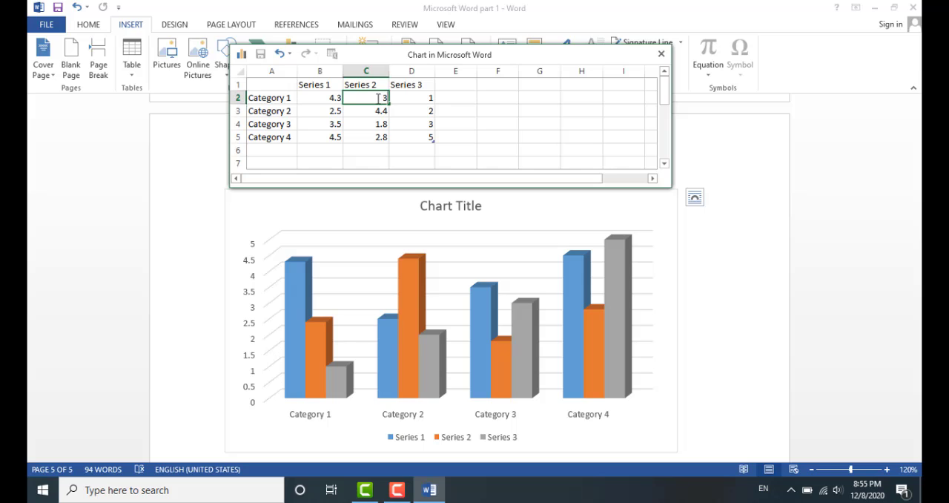
pyautogui.press('Return')
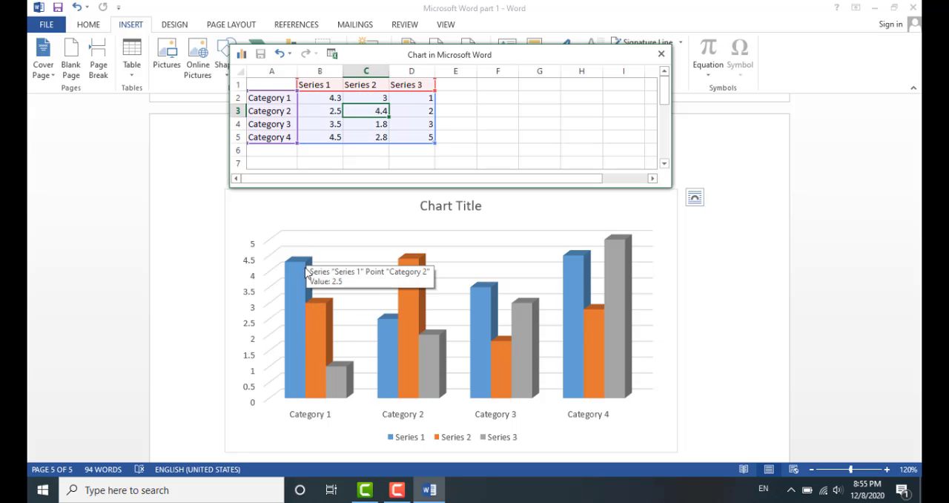
pyautogui.click(333, 98)
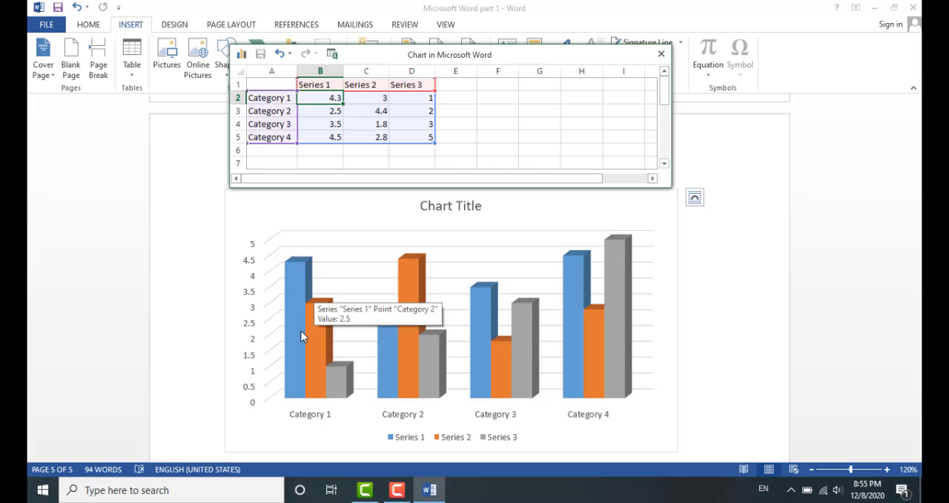
pyautogui.doubleClick(328, 97)
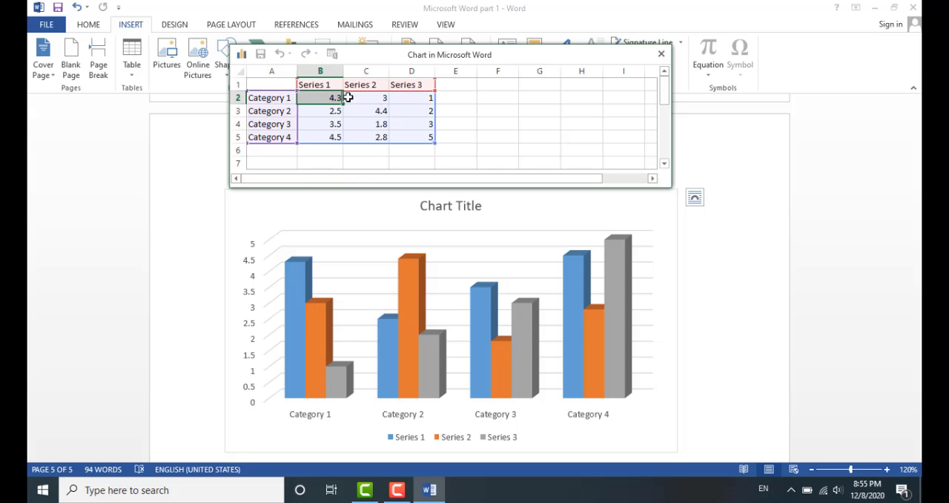
pyautogui.write('2.5')
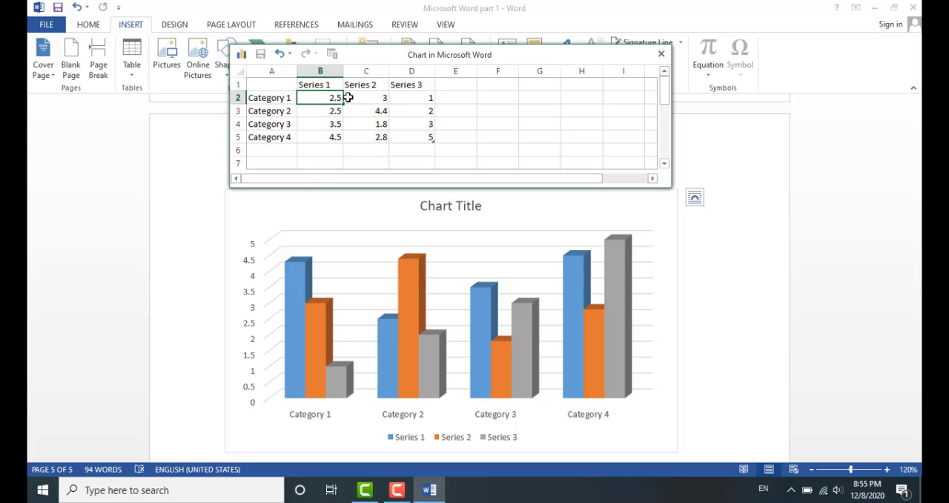
pyautogui.press('Return')
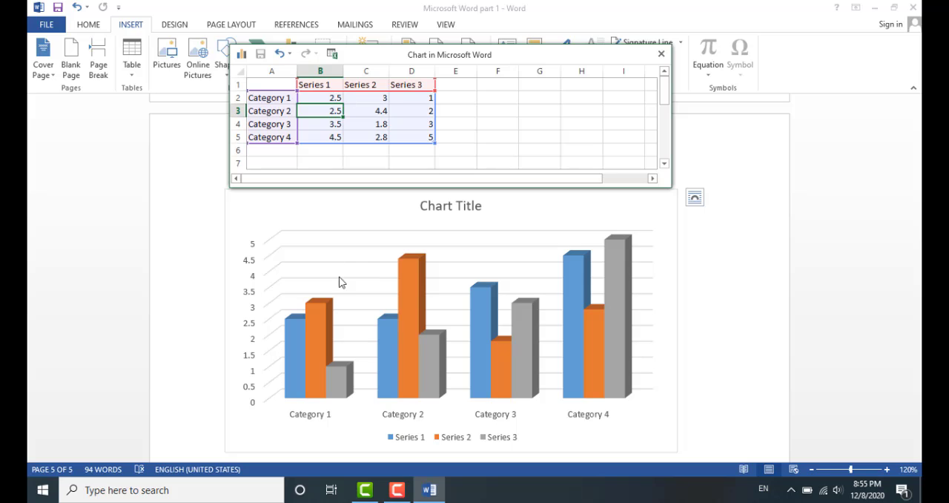
# Close the chart's data sheet
pyautogui.moveTo(383, 339)
pyautogui.click(723, 241)
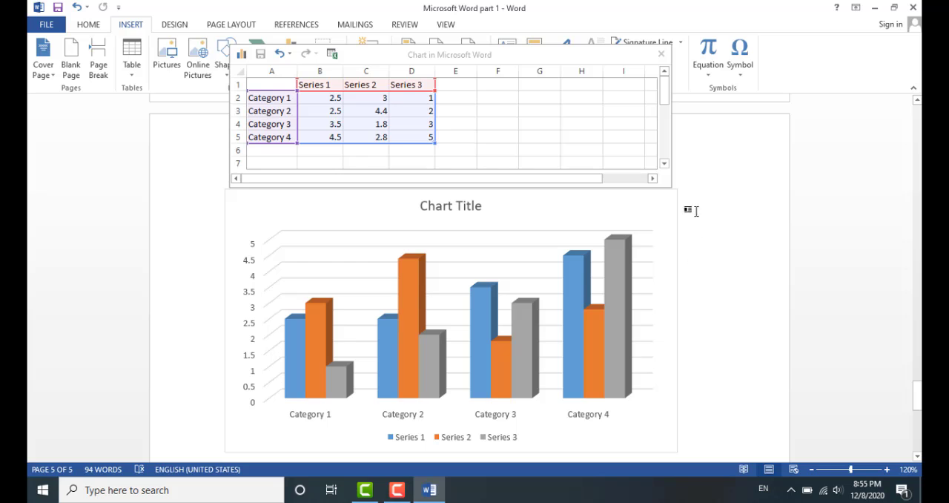
pyautogui.click(663, 56)
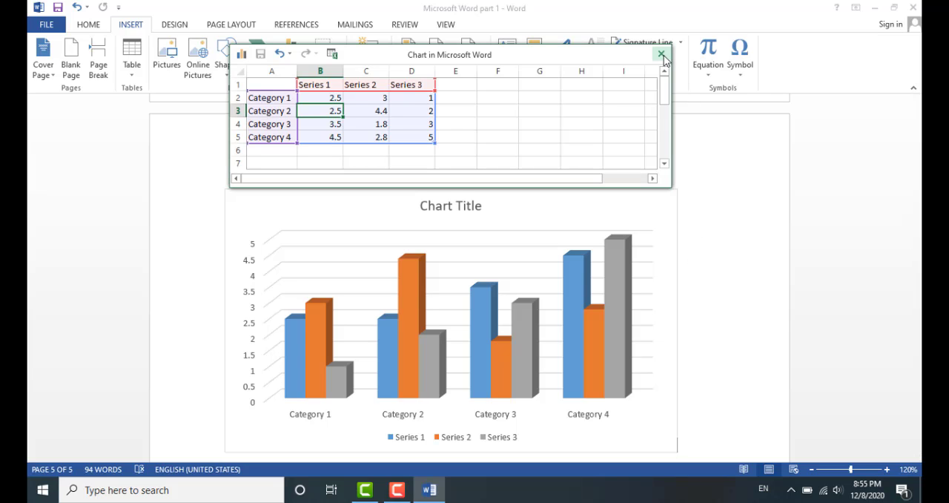
# Add a new line below the chart and insert a screen clipping of part of the desktop there
pyautogui.scroll(-5, 669, 262)
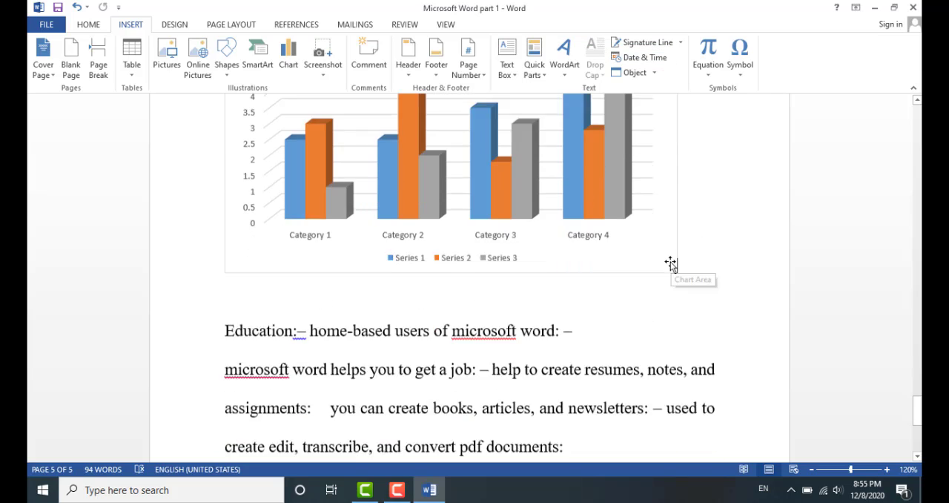
pyautogui.click(641, 261)
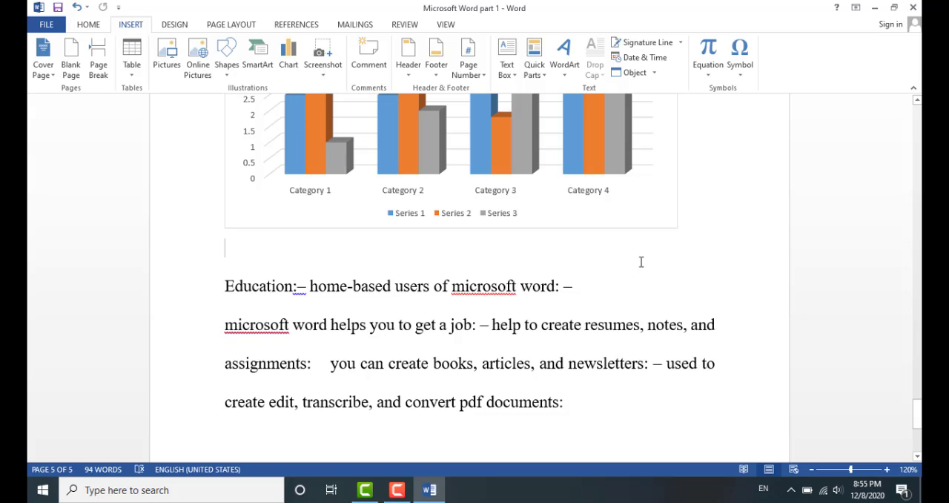
pyautogui.press('Return')
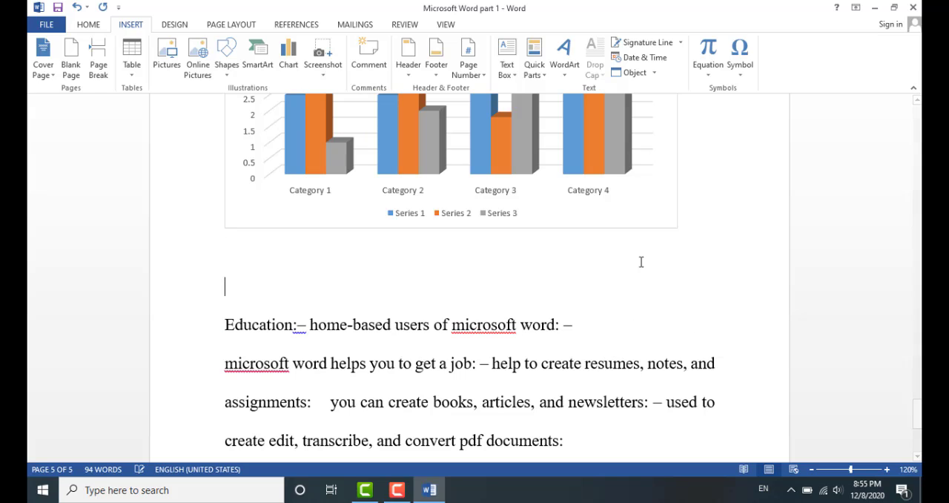
pyautogui.click(321, 67)
pyautogui.click(335, 91)
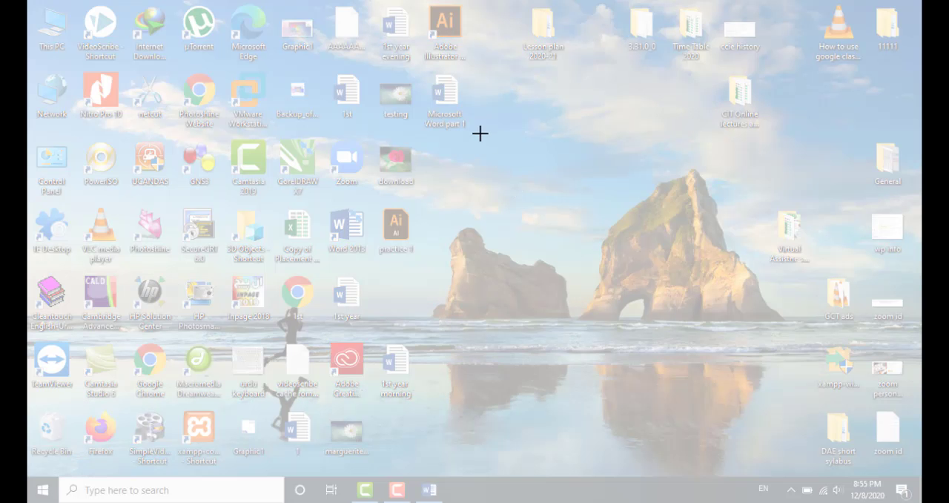
pyautogui.moveTo(492, 78); pyautogui.dragTo(228, 254)
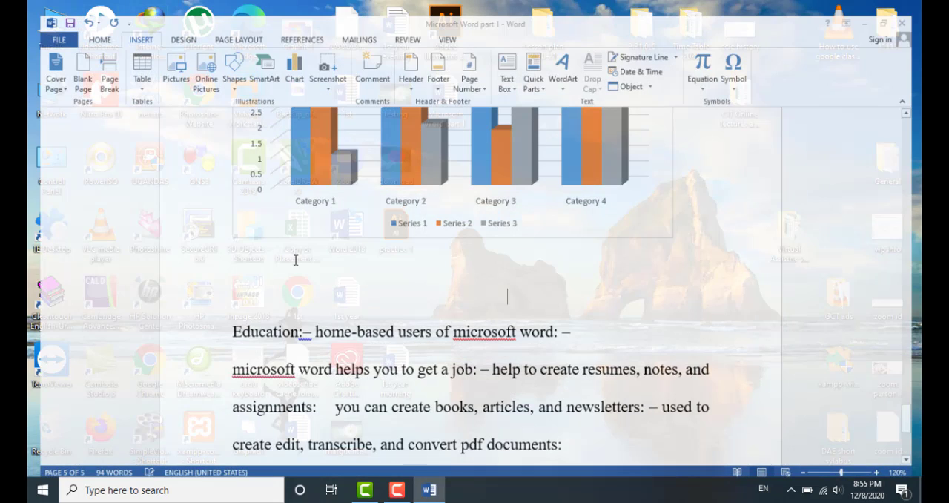
# Resize the screenshot picture to about 2.47" high by 3.64" wide
pyautogui.scroll(-2, 503, 330)
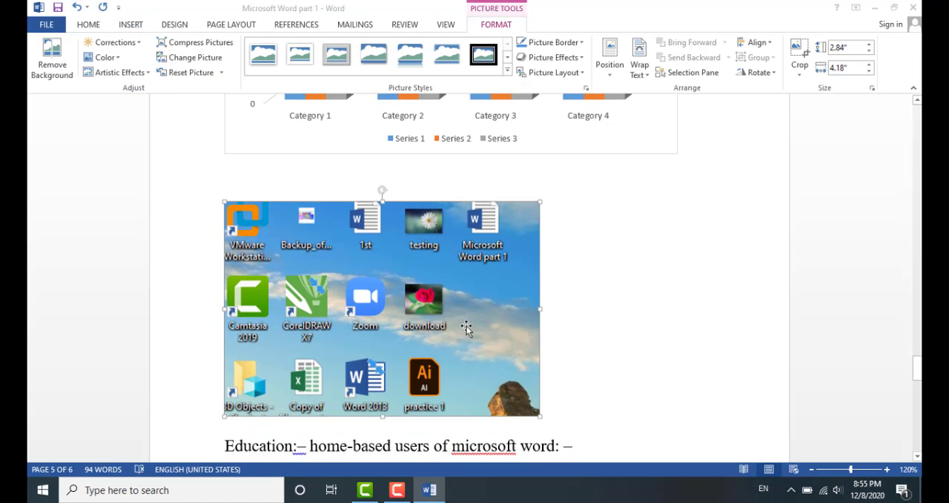
pyautogui.moveTo(540, 416); pyautogui.dragTo(602, 449)
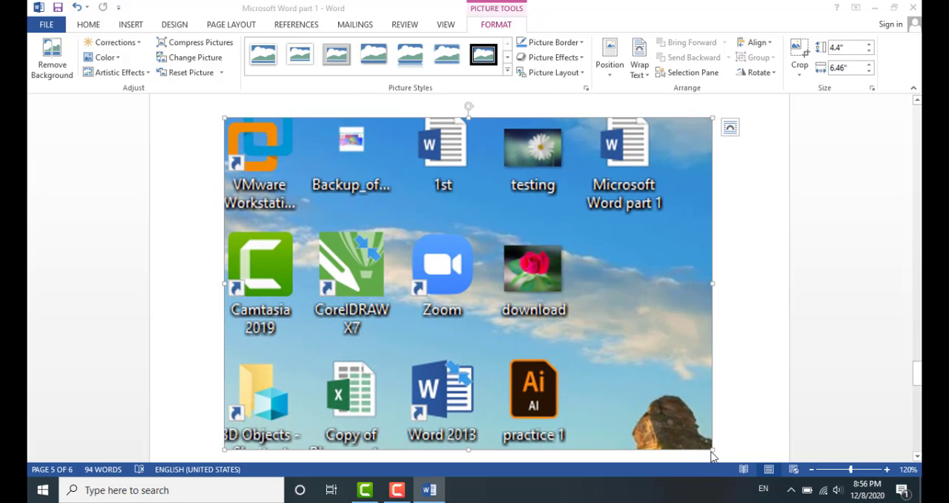
pyautogui.moveTo(710, 448); pyautogui.dragTo(501, 293)
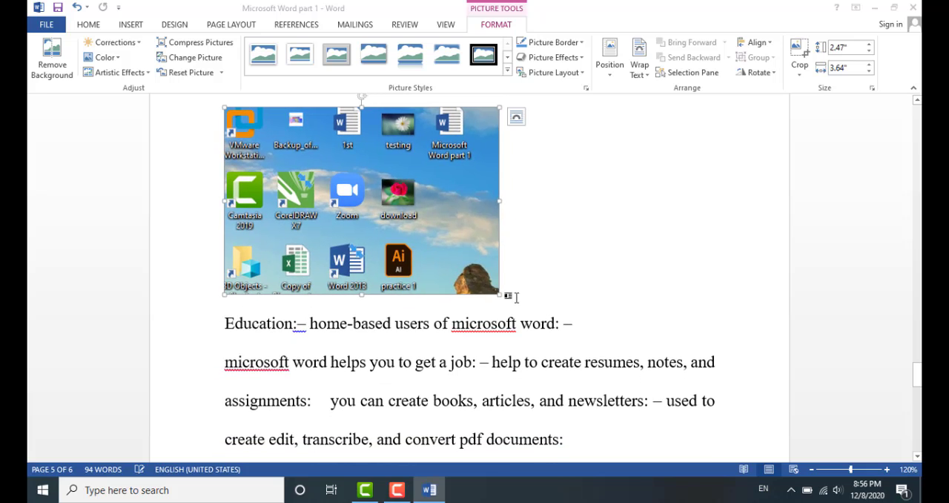
# Add two blank lines below the screenshot and insert a comment reading "Hi dear" there
pyautogui.click(524, 297)
pyautogui.press('Return')
pyautogui.press('Return')
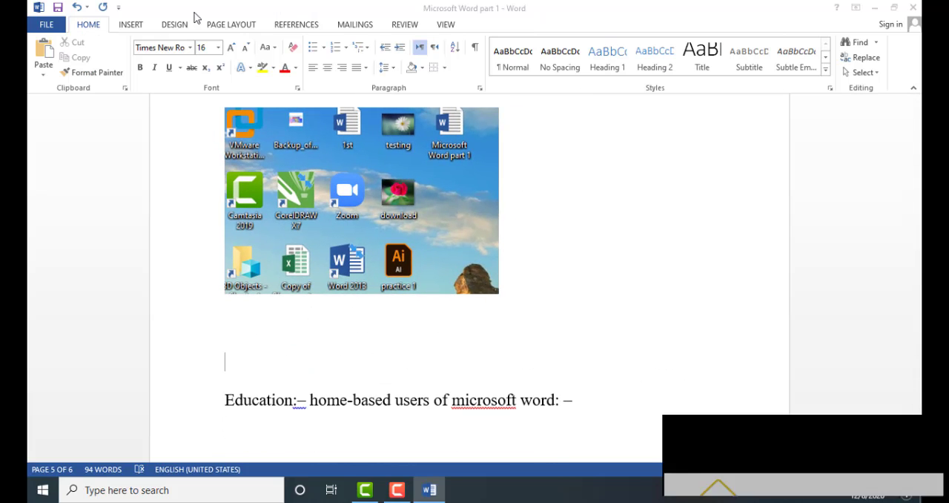
pyautogui.click(131, 24)
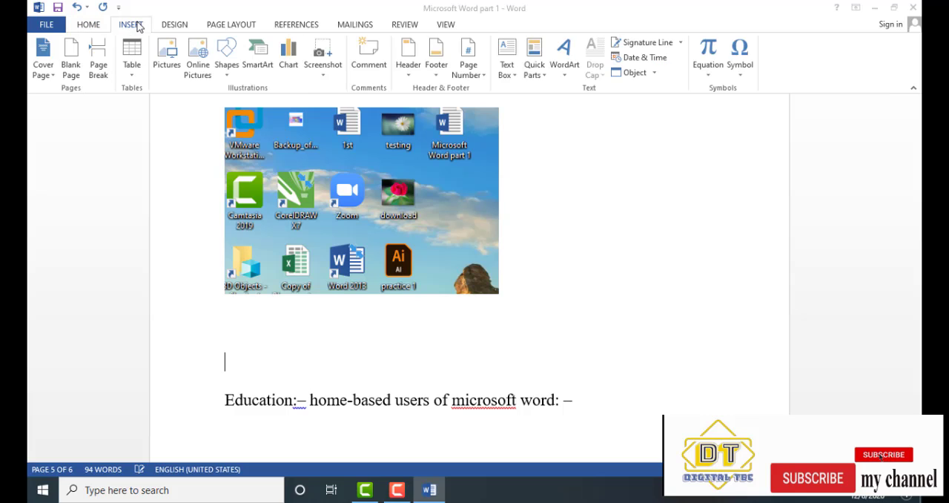
pyautogui.click(368, 56)
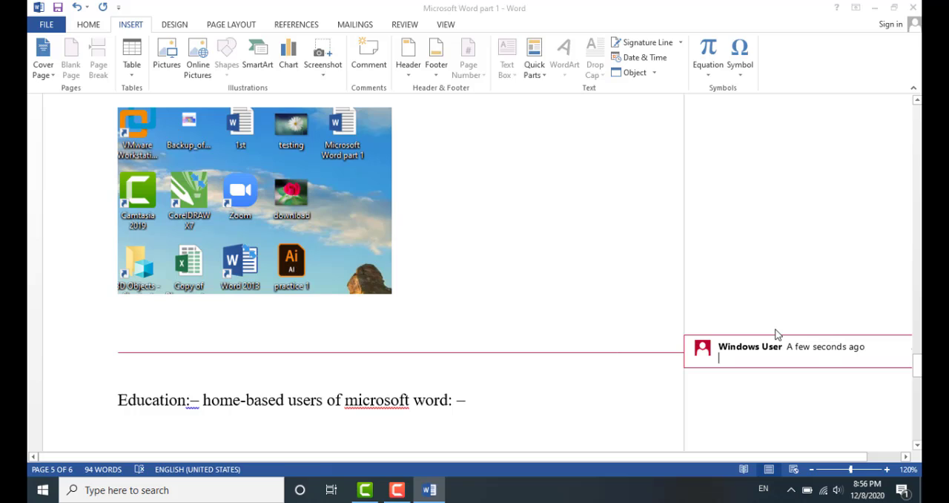
pyautogui.write('hi')
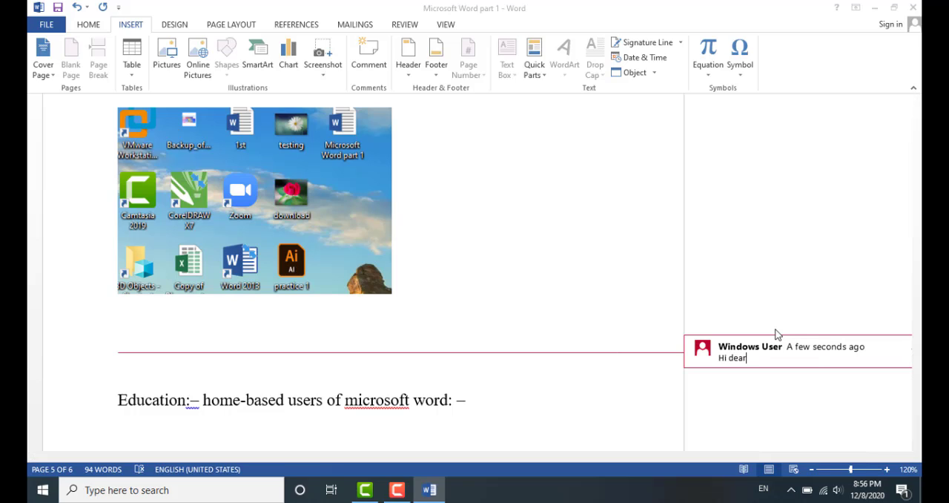
pyautogui.write(' dear')
pyautogui.press('Return')
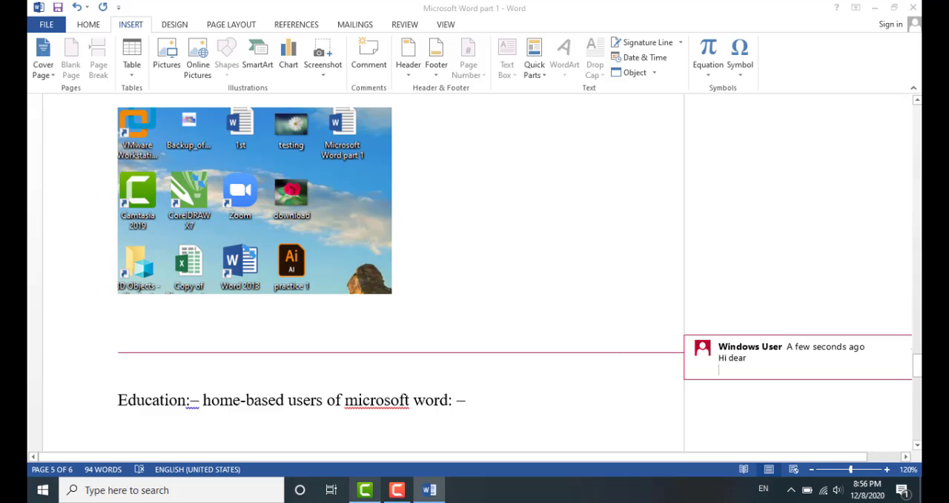
pyautogui.click(358, 375)
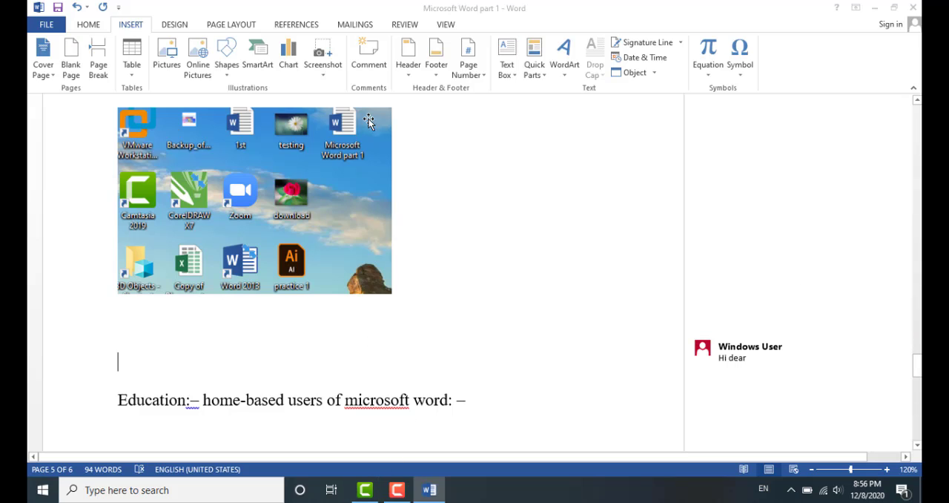
# Insert a Blank header reading "CIT Department" and return to the document body
pyautogui.click(408, 71)
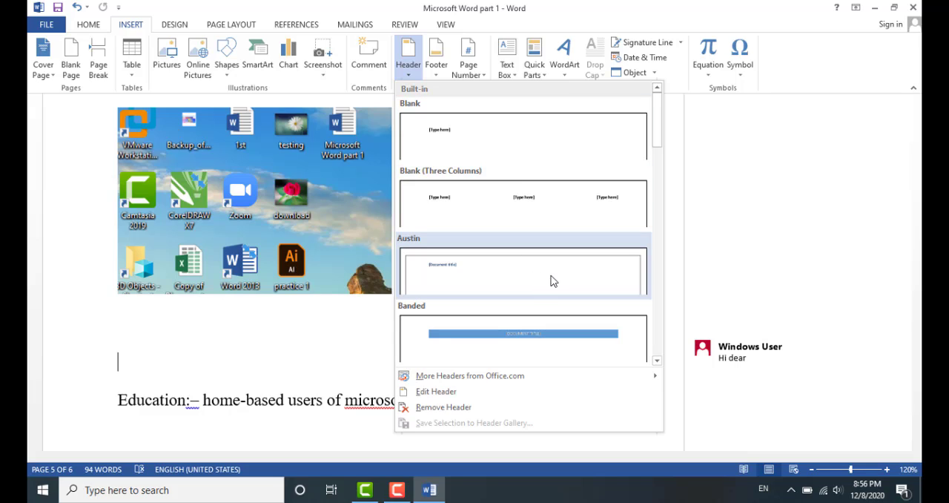
pyautogui.click(511, 139)
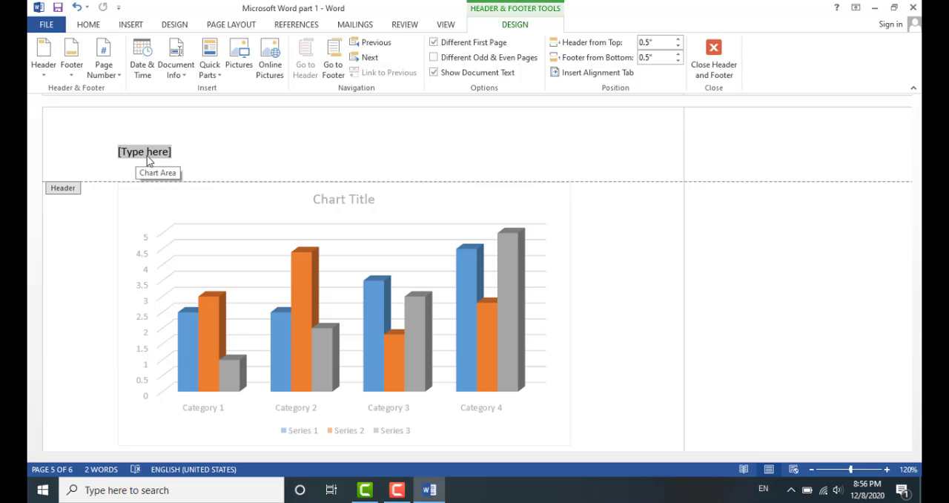
pyautogui.write('q')
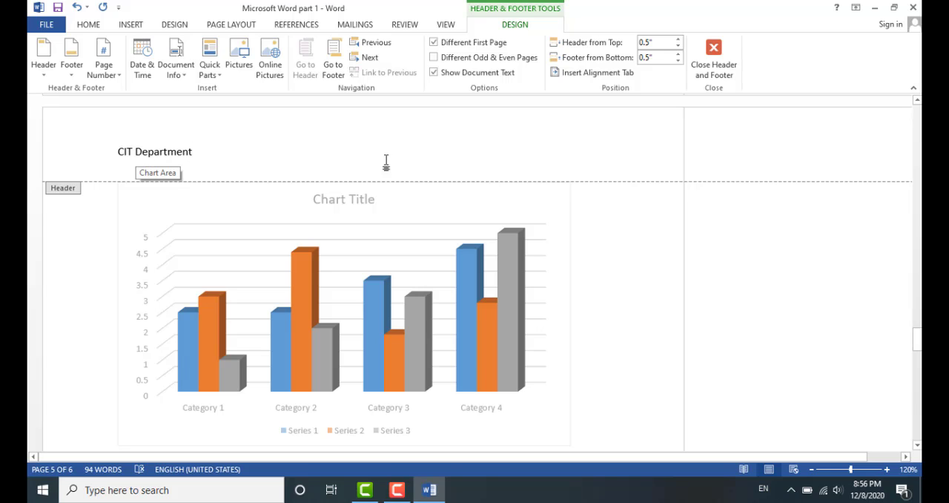
pyautogui.doubleClick(589, 230)
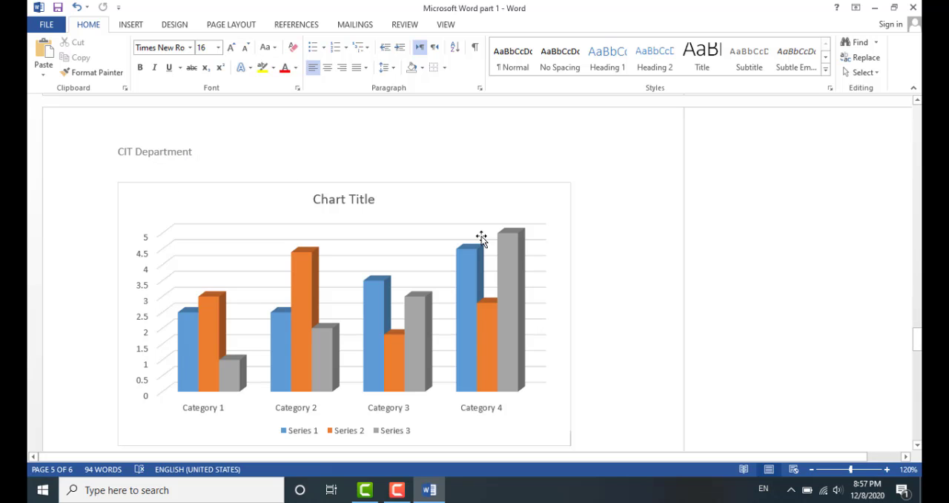
# Scroll back through the earlier pages to check the header on each page
pyautogui.scroll(6, 482, 237)
pyautogui.scroll(10, 481, 237)
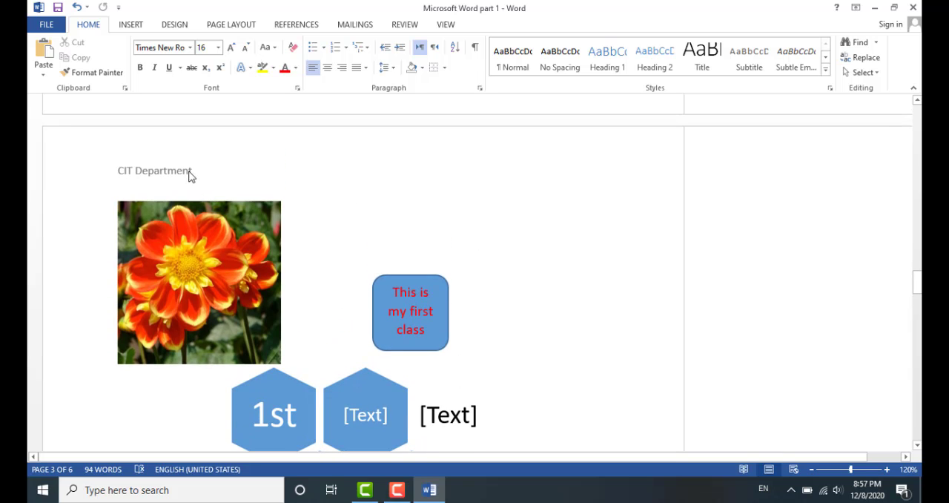
pyautogui.scroll(8, 309, 201)
pyautogui.scroll(5, 308, 201)
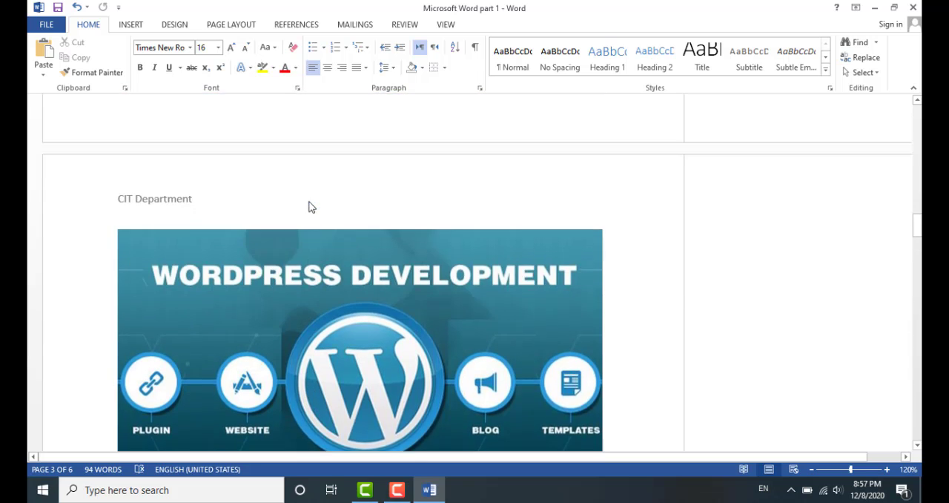
pyautogui.scroll(5, 81, 244)
pyautogui.scroll(10, 89, 248)
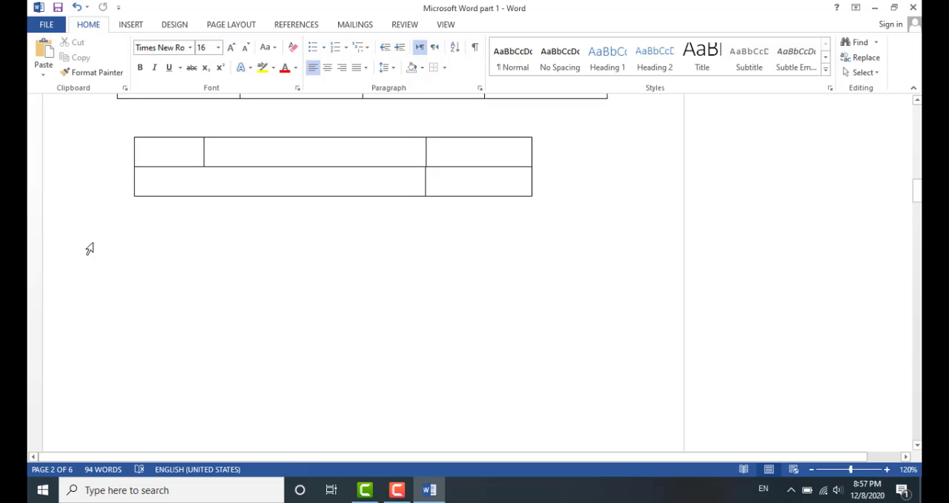
# Insert an Austin footer reading "GCT Kamalia" and return to the document body
pyautogui.scroll(-10, 153, 252)
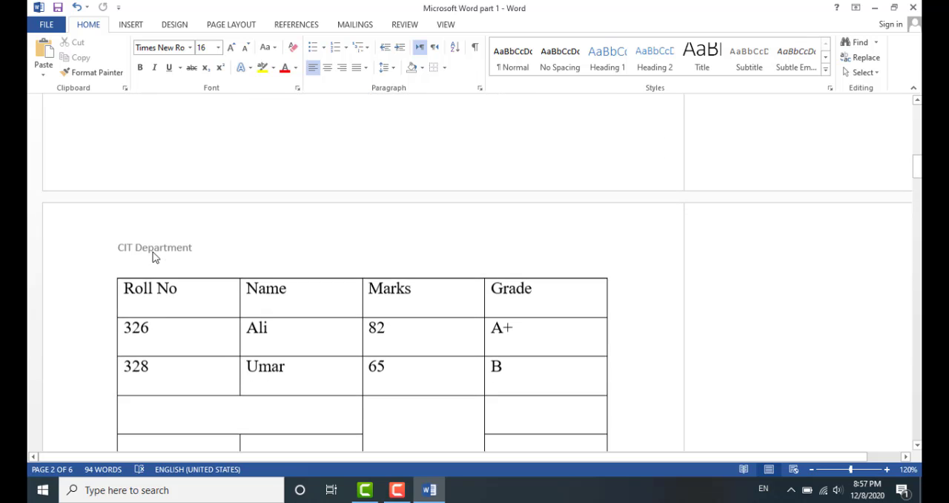
pyautogui.scroll(-15, 176, 287)
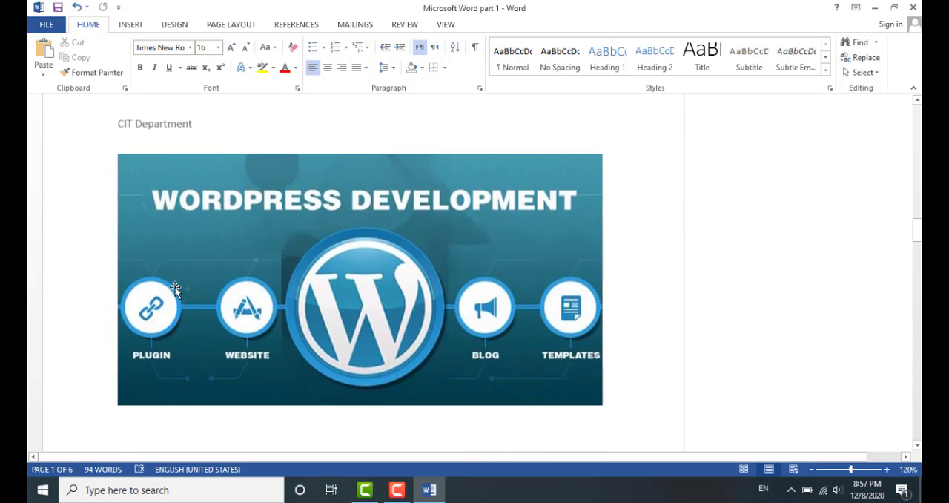
pyautogui.scroll(-15, 175, 290)
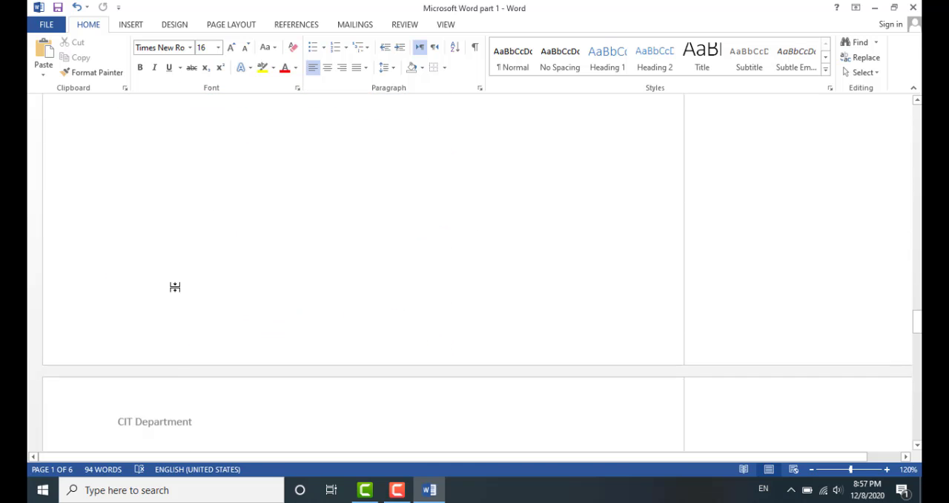
pyautogui.scroll(-4, 176, 287)
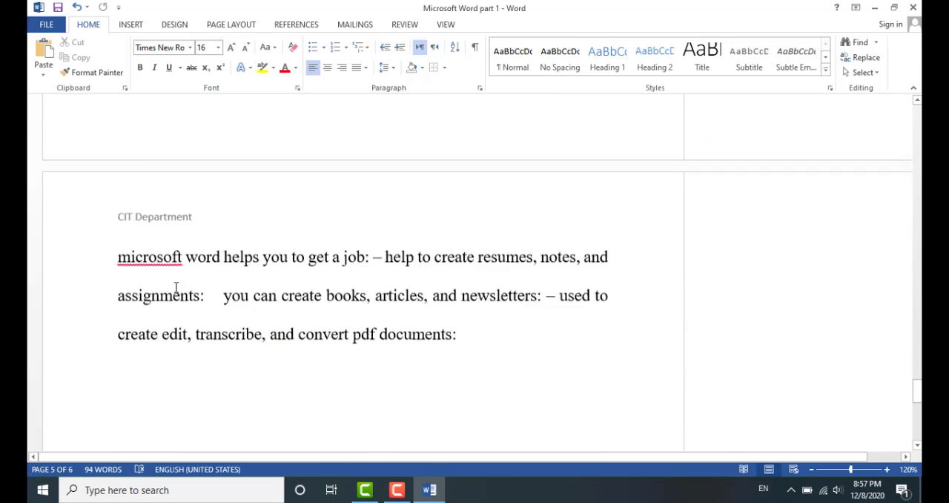
pyautogui.scroll(4, 175, 287)
pyautogui.scroll(4, 175, 287)
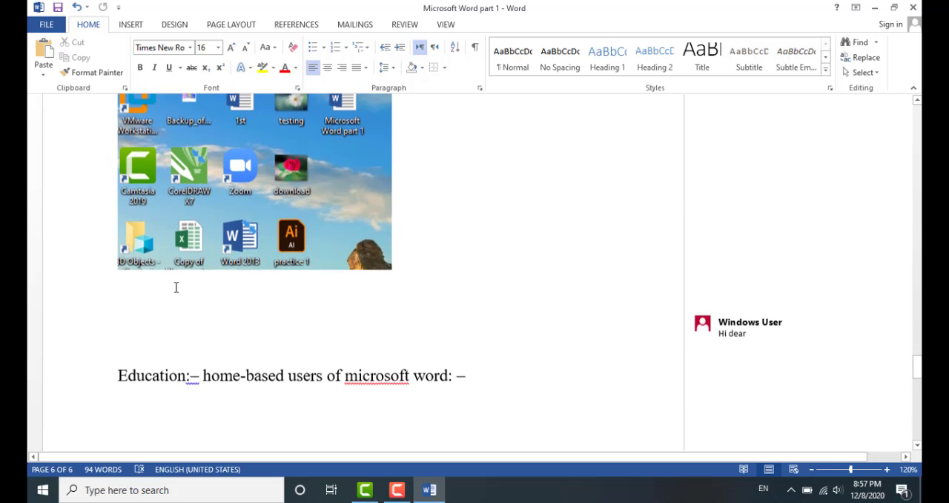
pyautogui.click(176, 301)
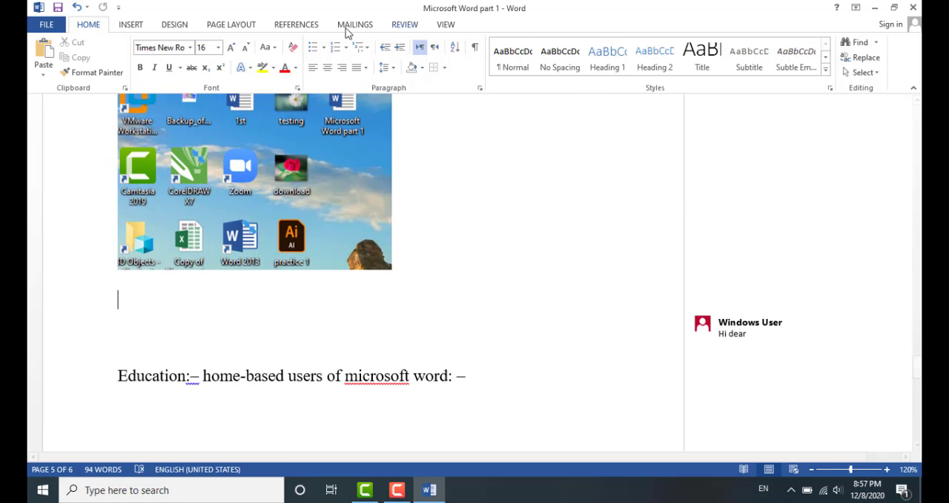
pyautogui.click(132, 24)
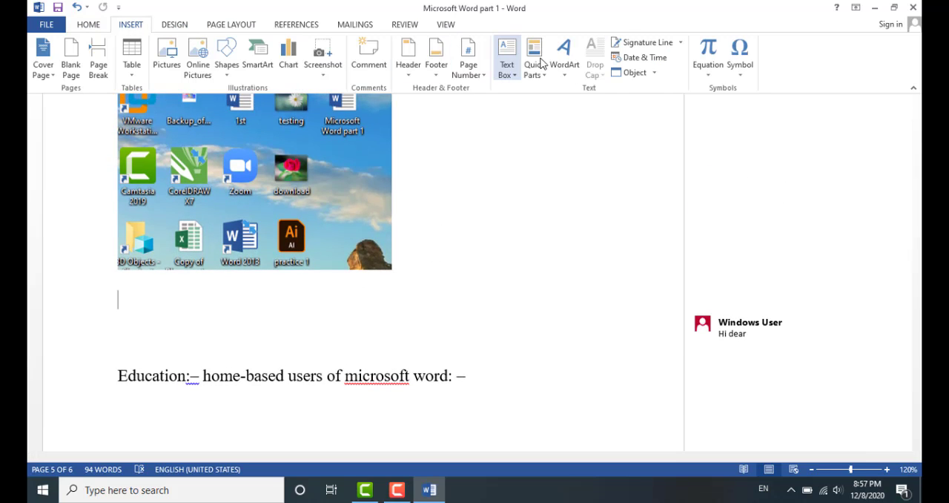
pyautogui.click(444, 67)
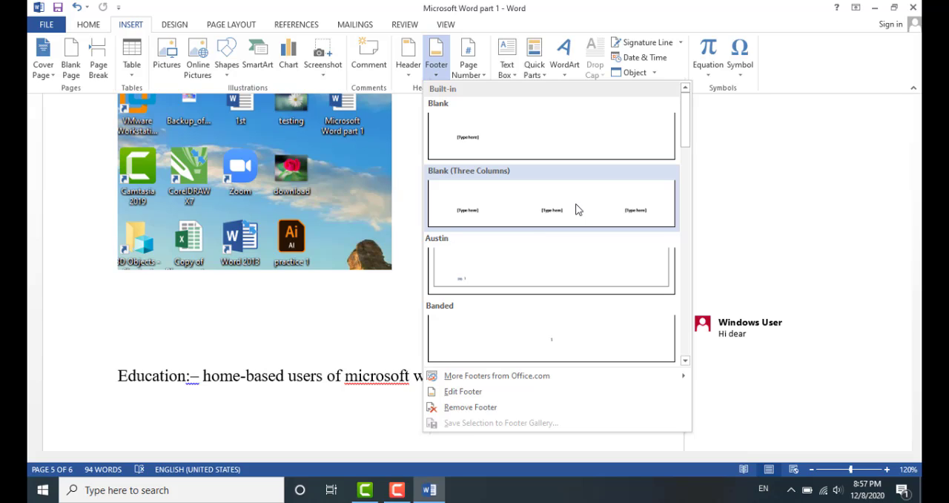
pyautogui.click(591, 281)
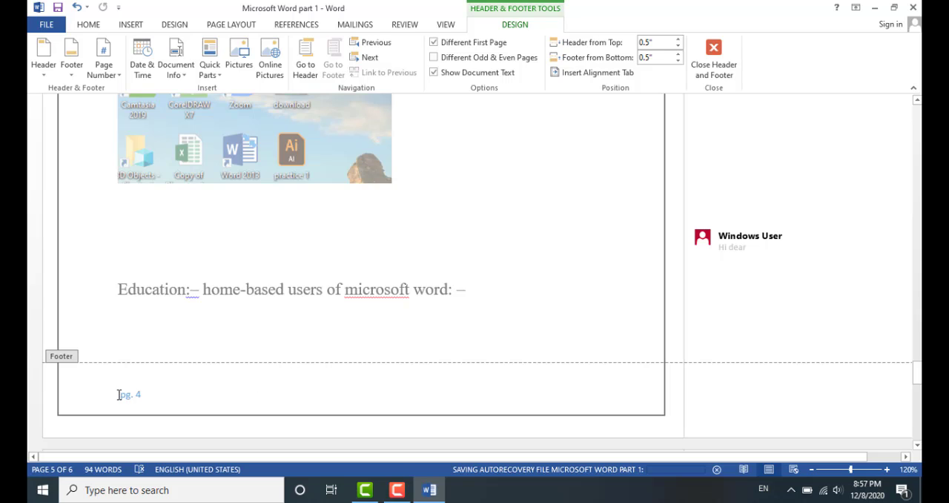
pyautogui.moveTo(119, 395); pyautogui.dragTo(165, 392)
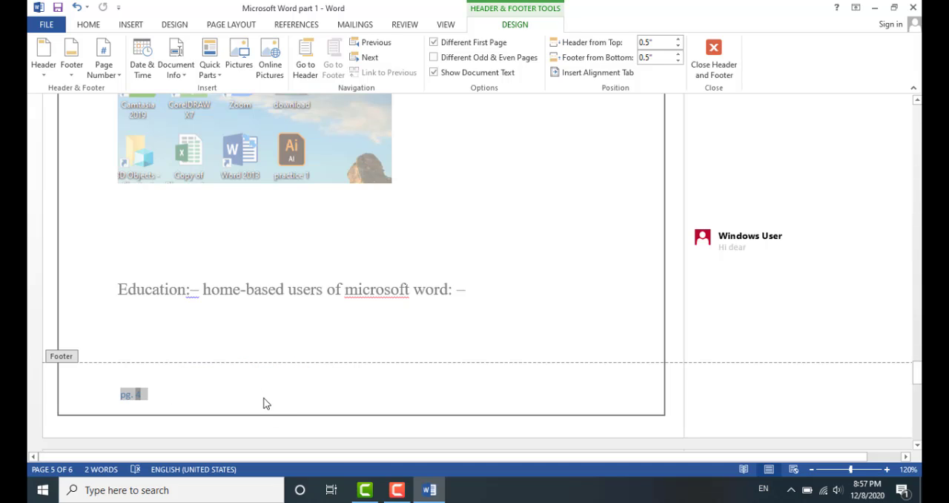
pyautogui.write('GCT Kamalia')
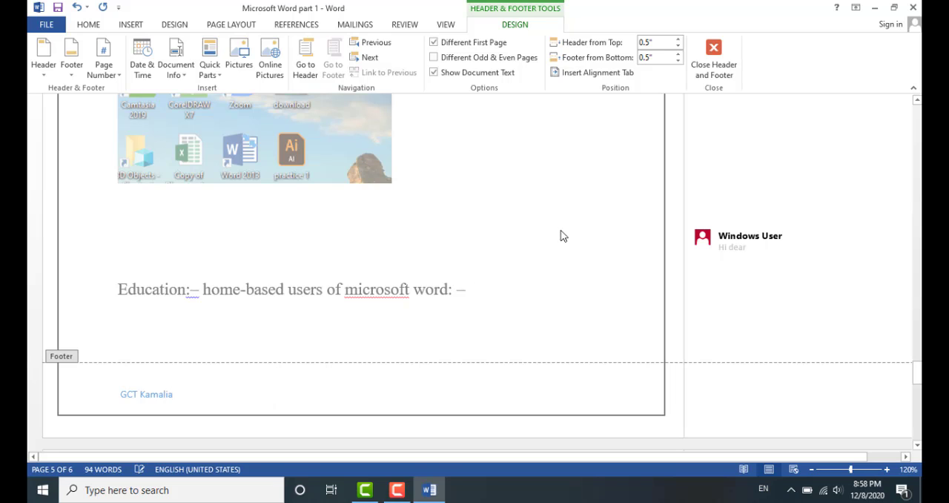
pyautogui.doubleClick(561, 235)
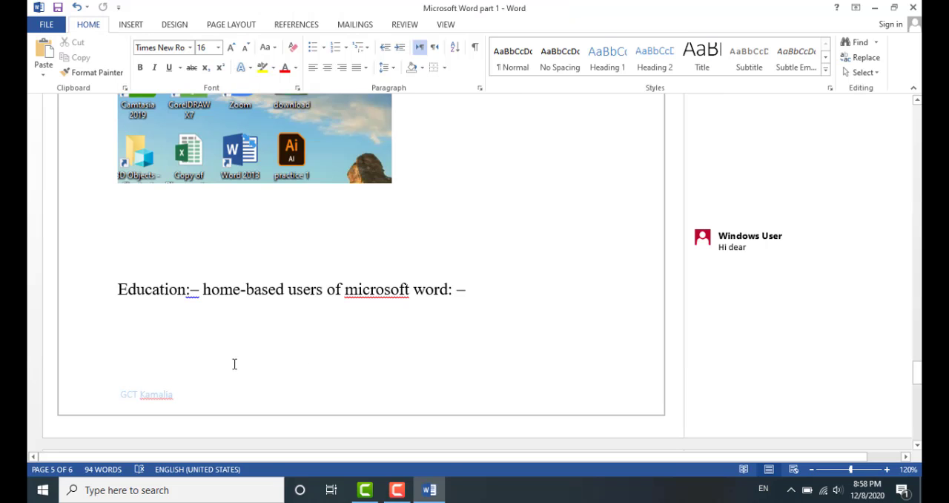
# Scroll through the document pages to check the footer on each page
pyautogui.scroll(-10, 234, 363)
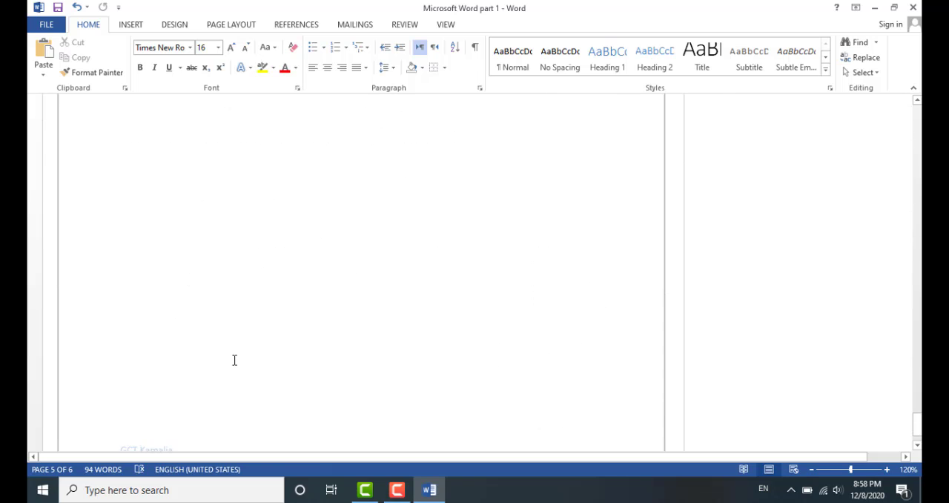
pyautogui.scroll(-1, 235, 359)
pyautogui.scroll(10, 148, 386)
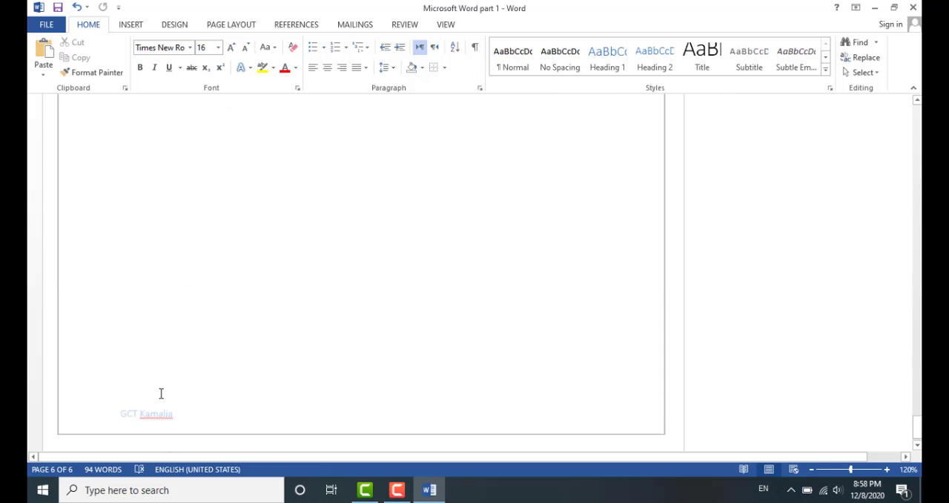
pyautogui.scroll(10, 144, 320)
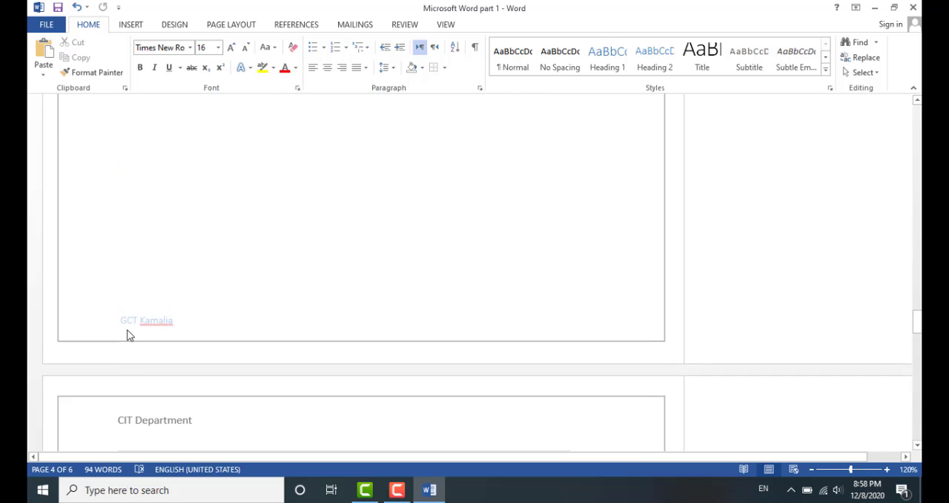
pyautogui.scroll(10, 168, 302)
pyautogui.scroll(5, 163, 293)
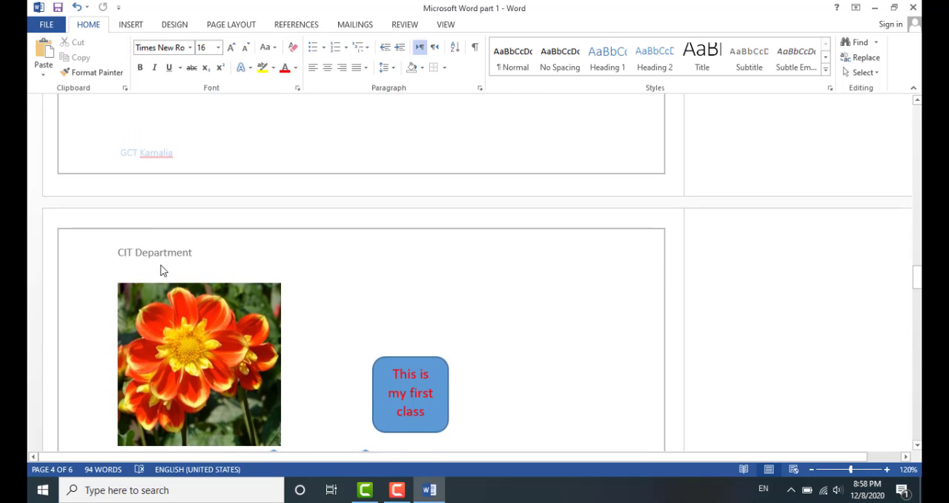
pyautogui.scroll(-1, 364, 307)
pyautogui.scroll(-15, 376, 308)
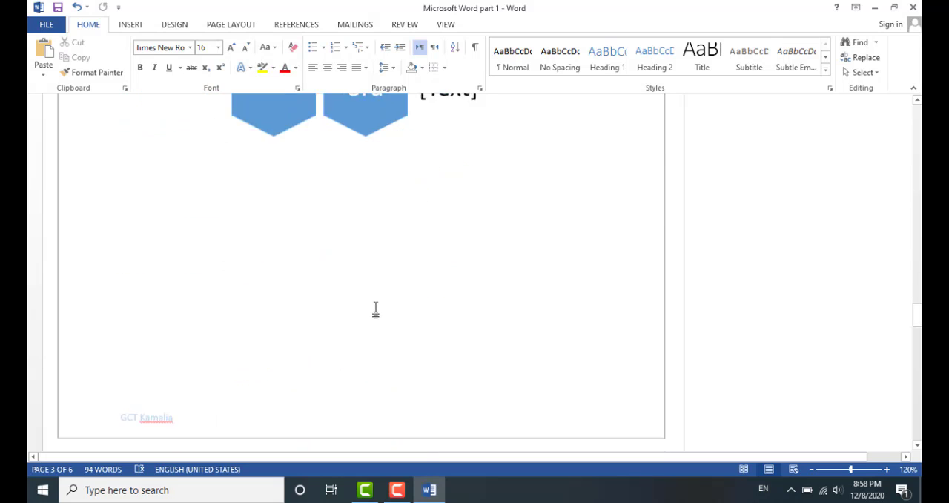
pyautogui.scroll(-4, 376, 307)
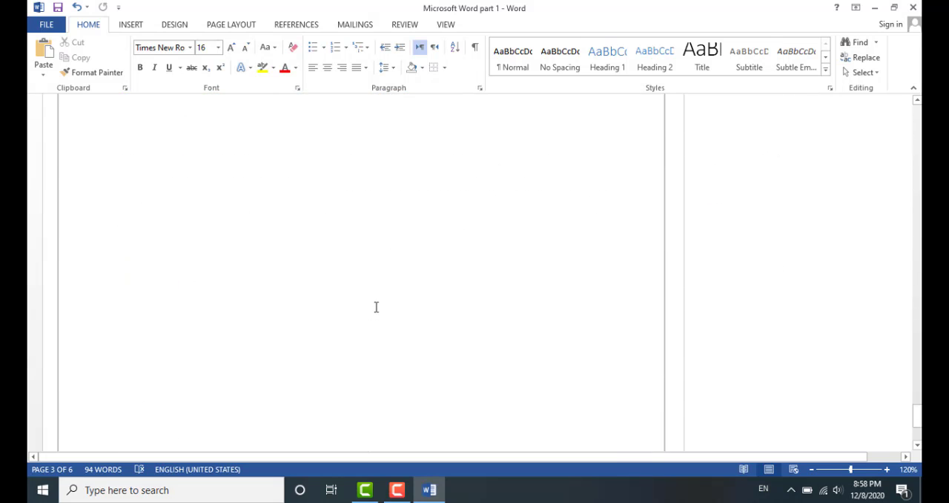
pyautogui.scroll(12, 376, 307)
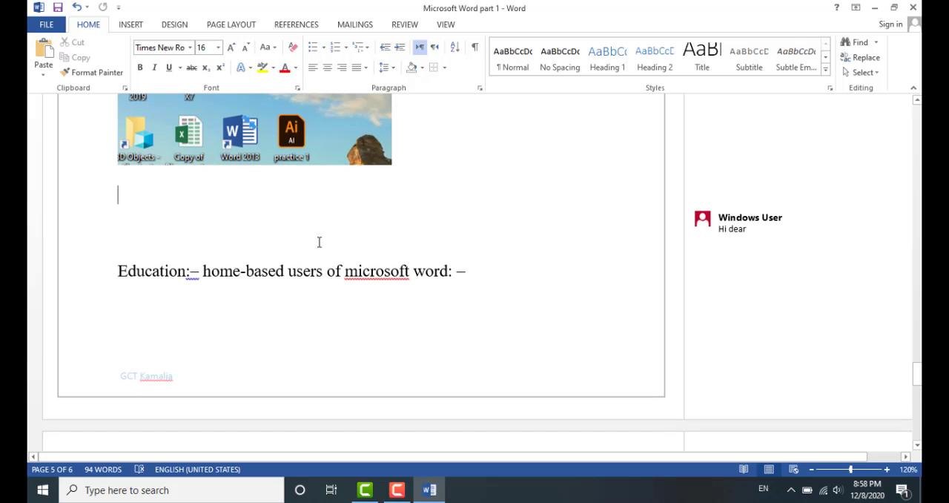
# Add Plain Number 3 page numbers at the bottom of the pages
pyautogui.click(305, 234)
pyautogui.click(133, 26)
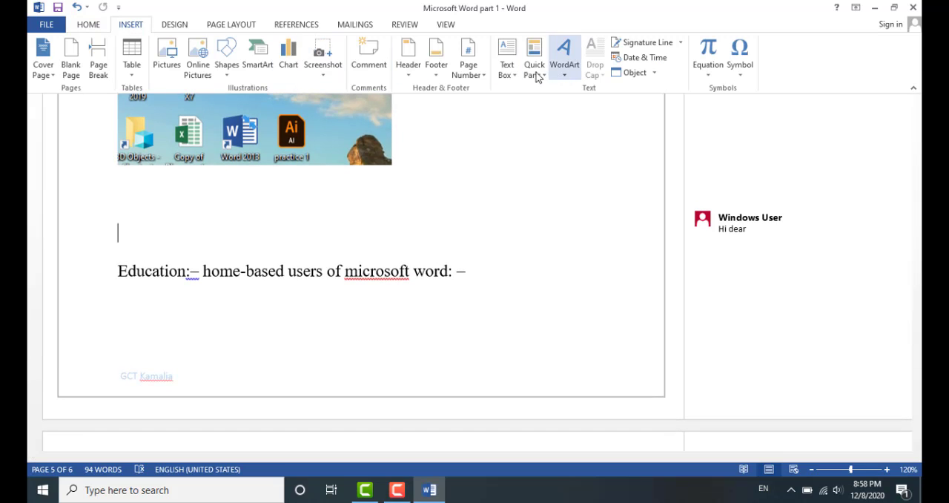
pyautogui.click(475, 64)
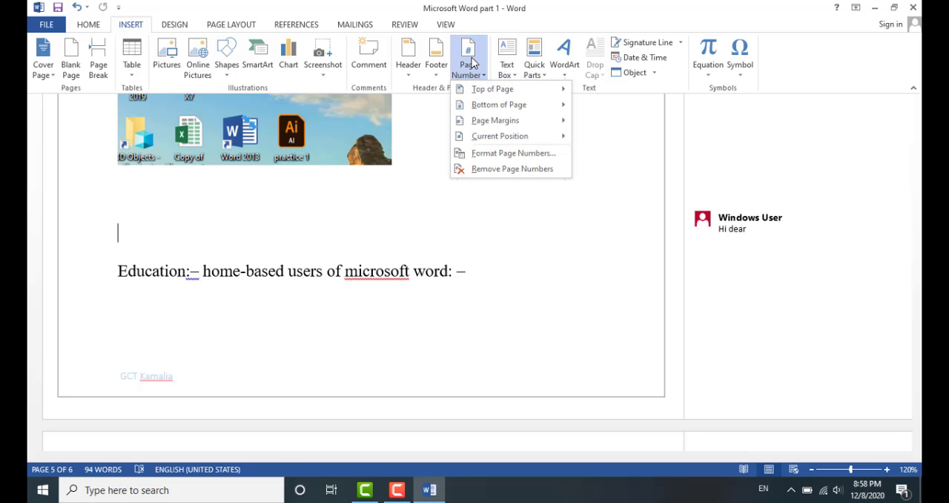
pyautogui.moveTo(518, 95)
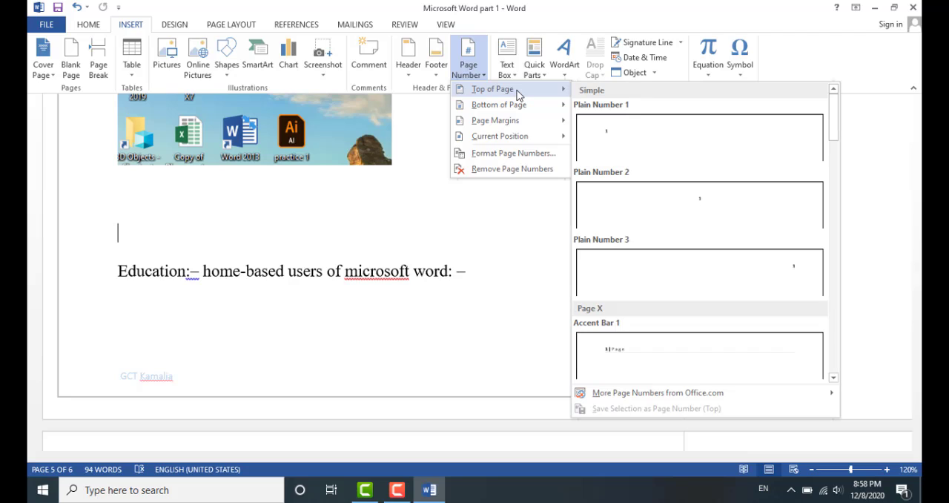
pyautogui.moveTo(542, 106)
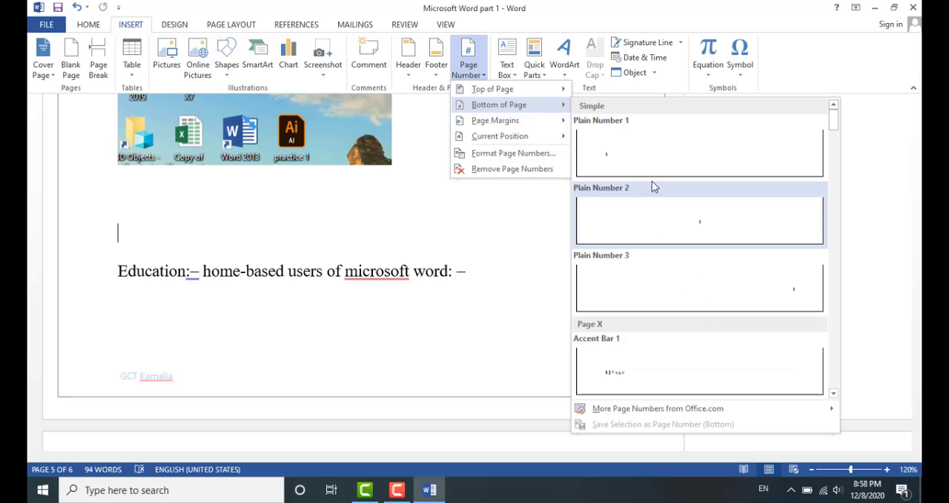
pyautogui.click(797, 295)
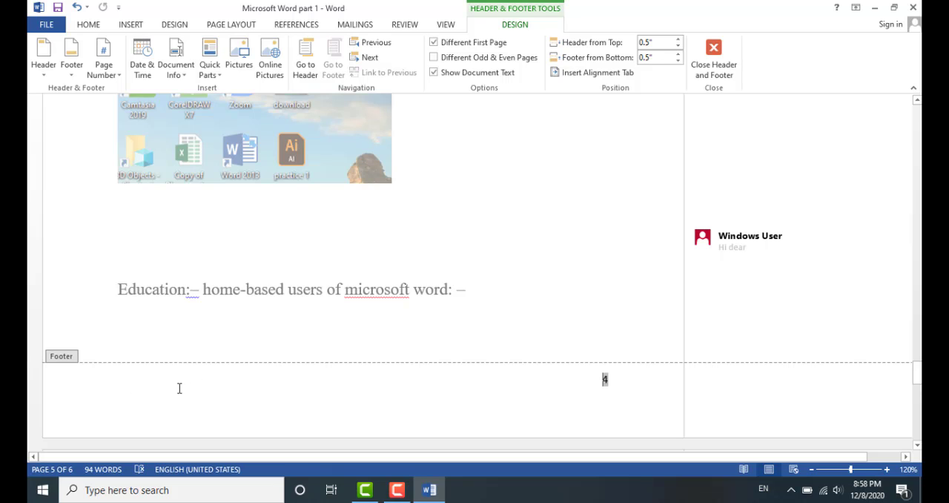
# Scroll through the pages to check the page numbers, then return to the document body
pyautogui.scroll(10, 597, 278)
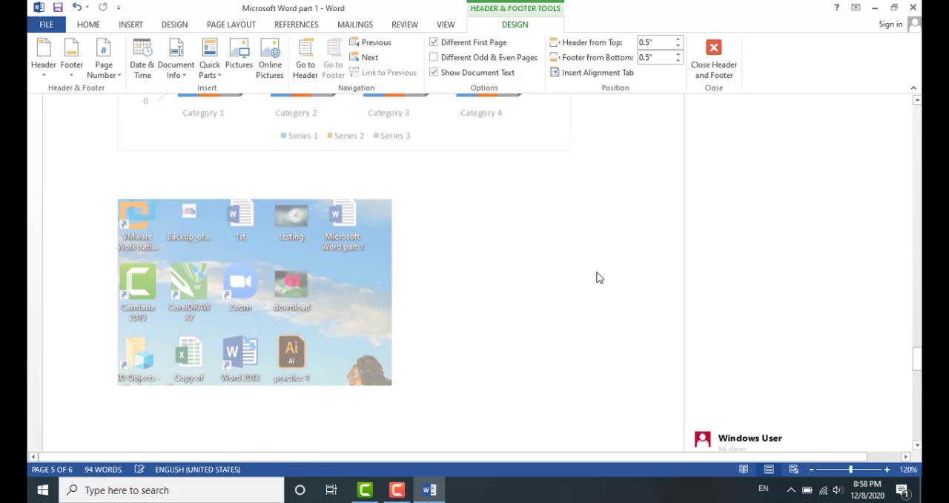
pyautogui.scroll(10, 599, 277)
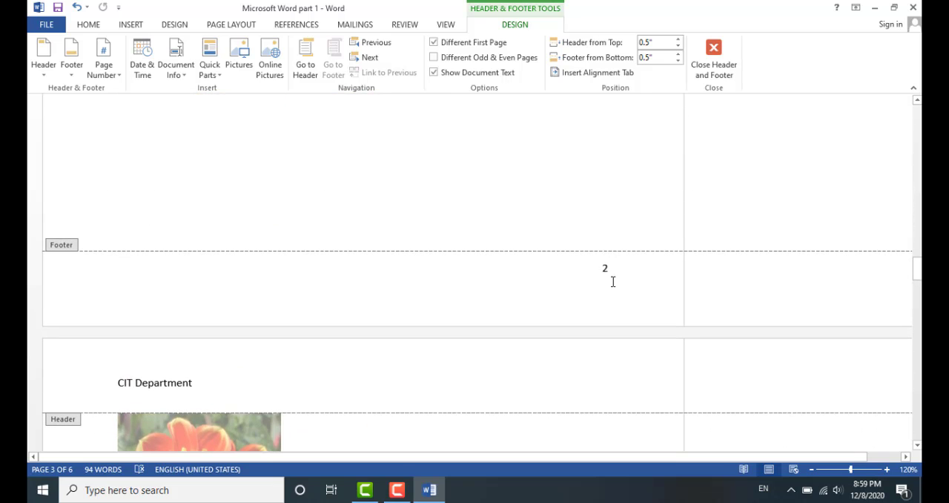
pyautogui.scroll(-12, 612, 281)
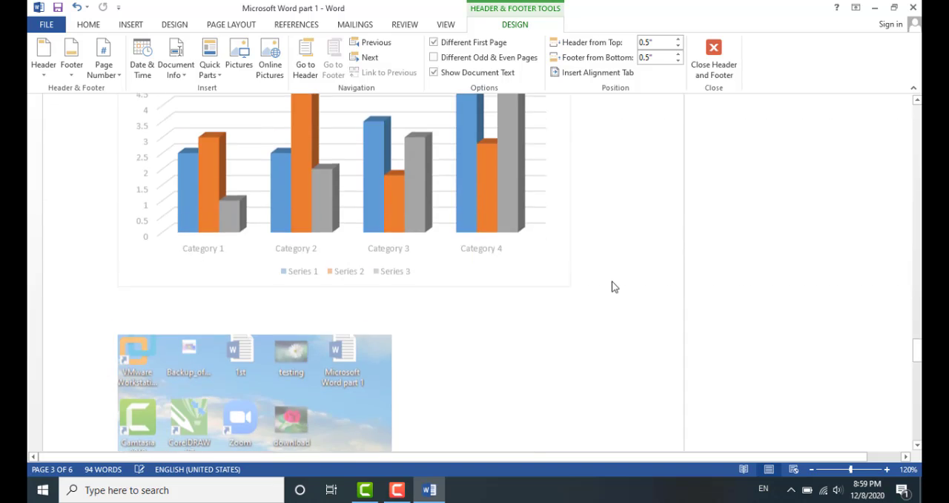
pyautogui.scroll(-15, 612, 286)
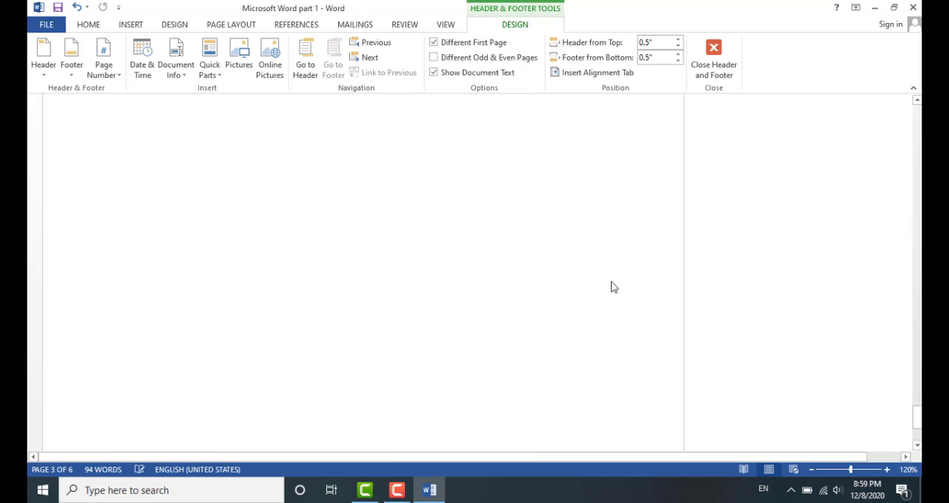
pyautogui.scroll(-2, 613, 287)
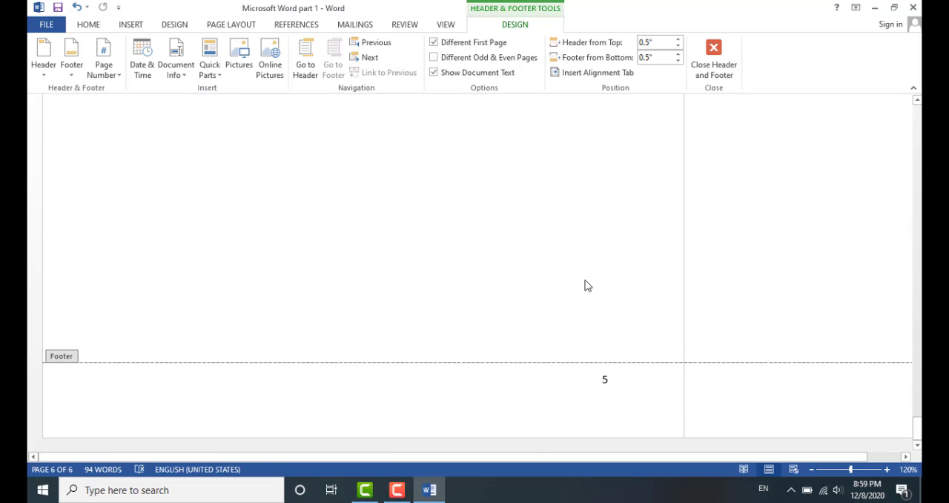
pyautogui.click(130, 26)
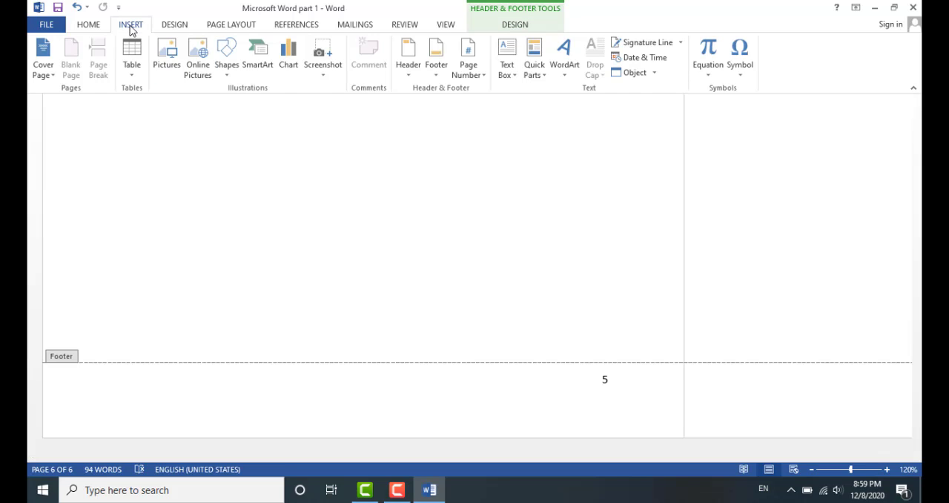
pyautogui.doubleClick(269, 240)
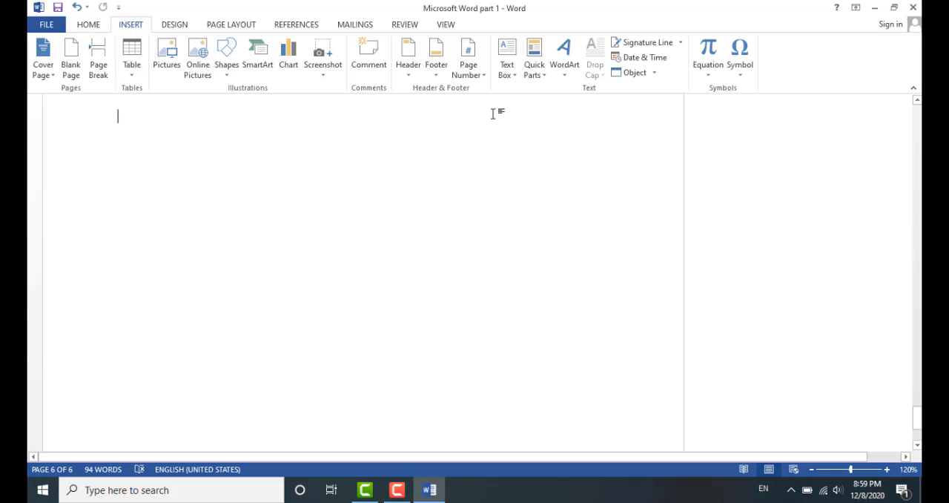
# Insert a Banded Quote text box at the blank line above the Education text and deselect it
pyautogui.scroll(15, 413, 171)
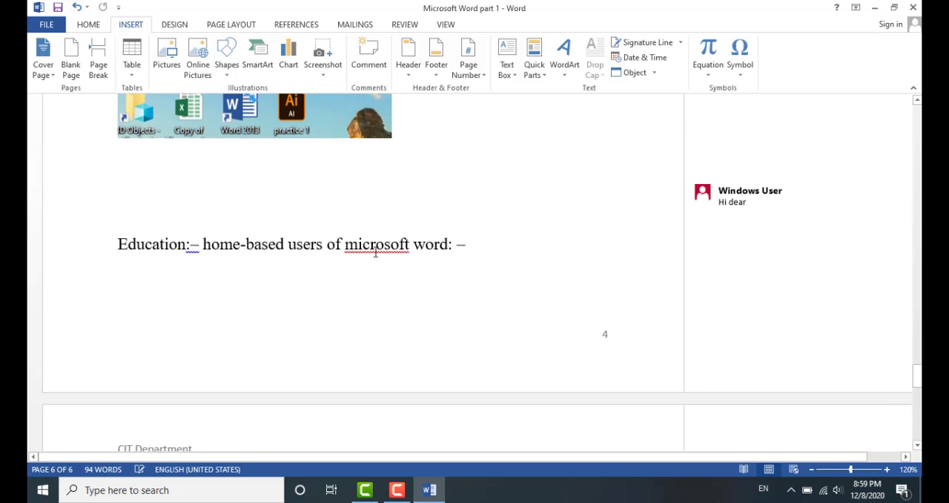
pyautogui.click(423, 203)
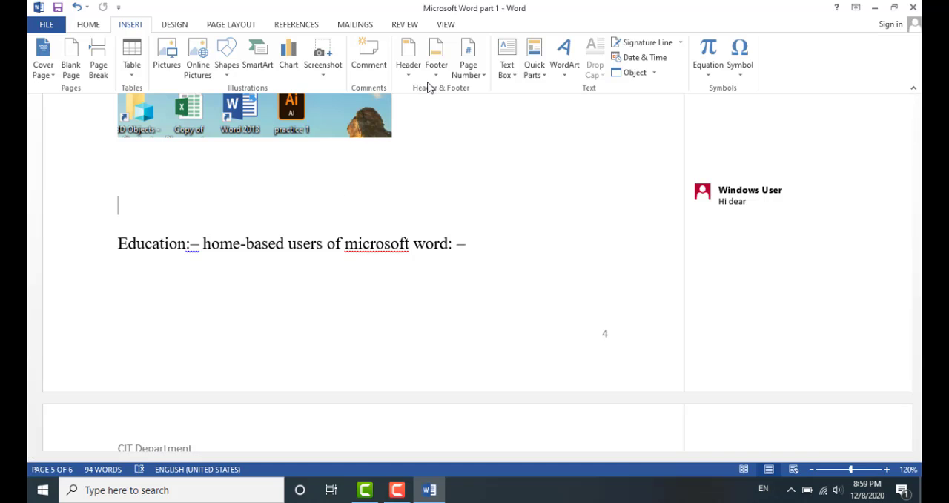
pyautogui.click(511, 67)
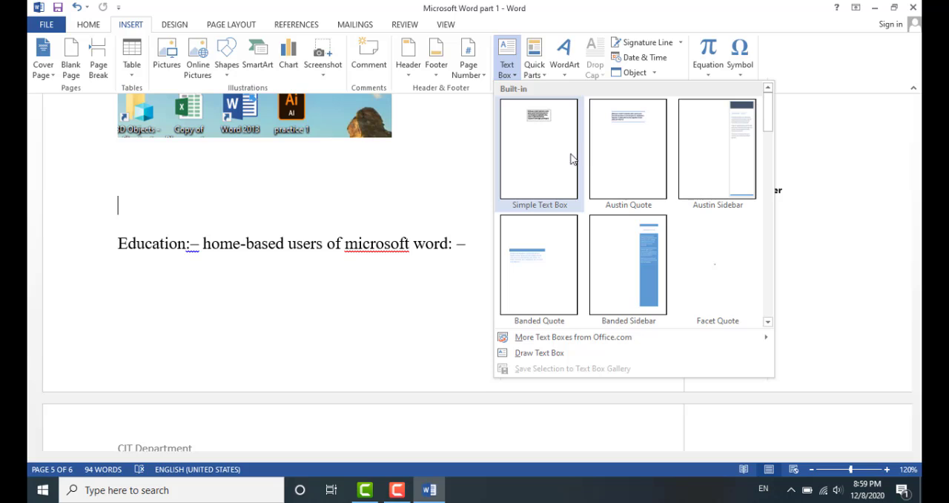
pyautogui.click(543, 253)
pyautogui.click(138, 165)
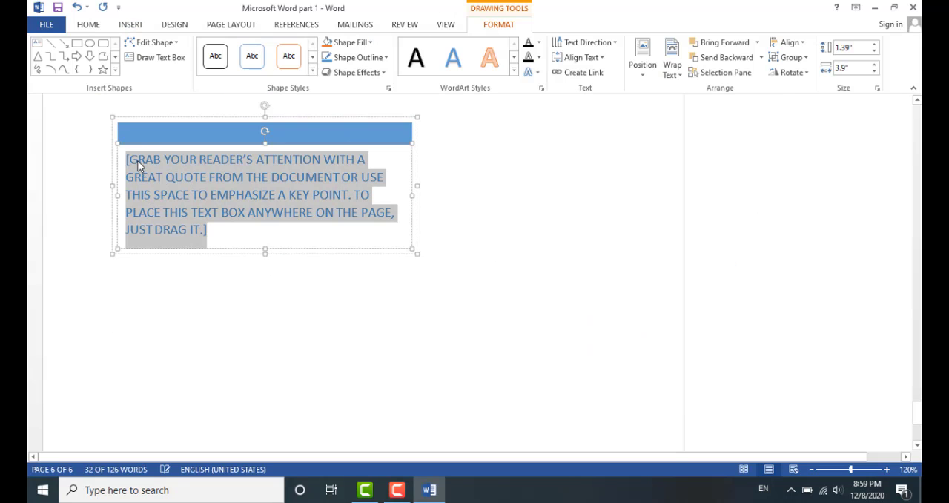
pyautogui.click(229, 283)
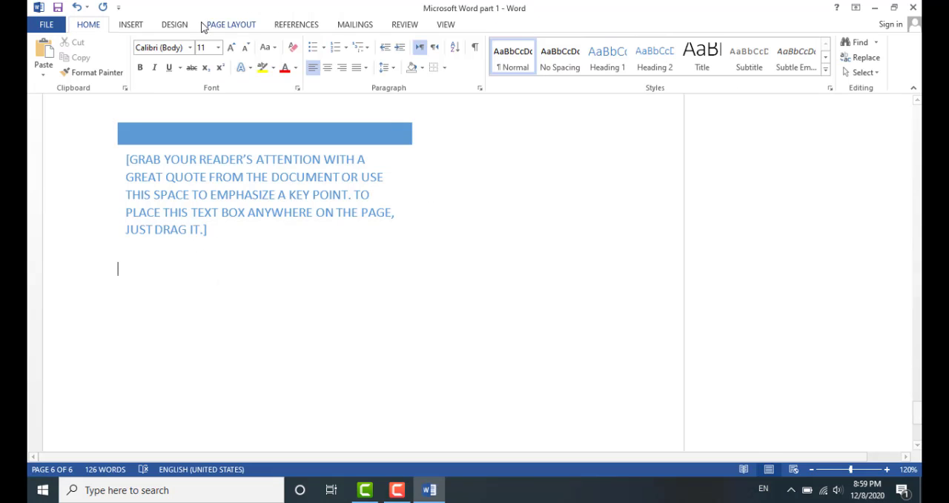
# Insert a gold WordArt reading "GCT Kamalia" below the text box
pyautogui.click(130, 24)
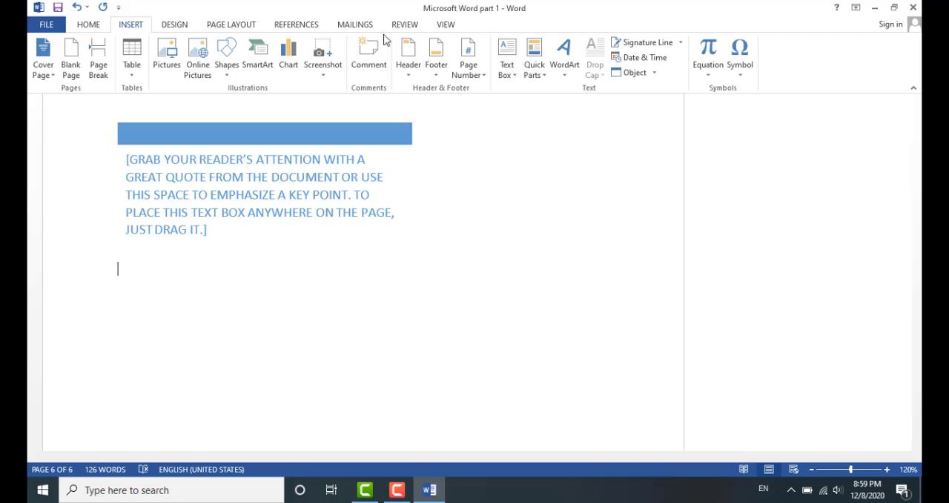
pyautogui.click(564, 66)
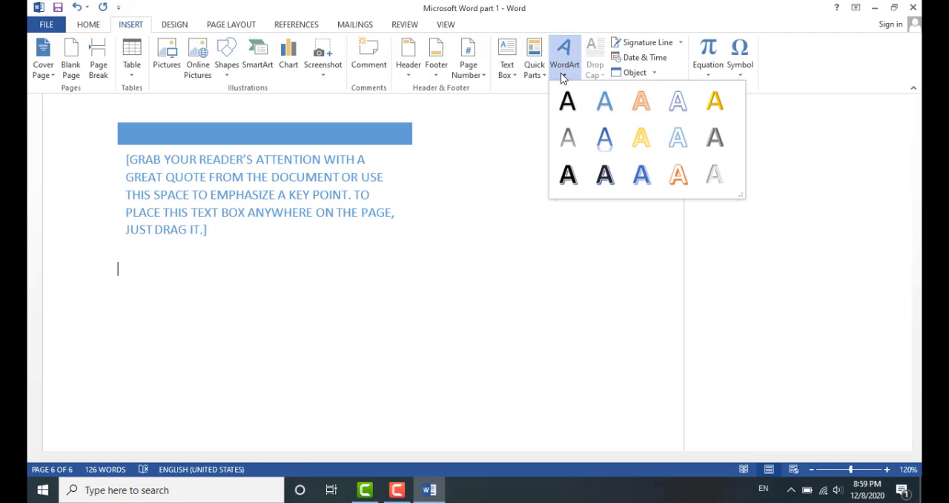
pyautogui.click(717, 109)
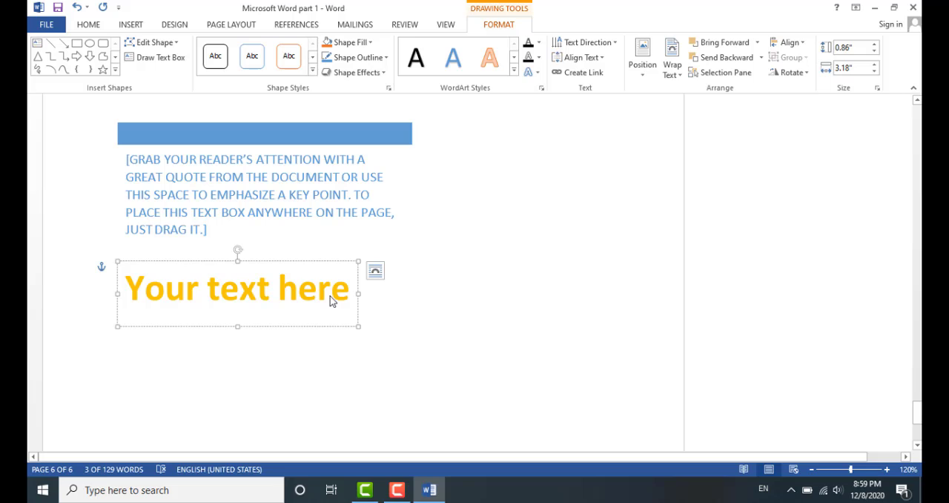
pyautogui.write('G')
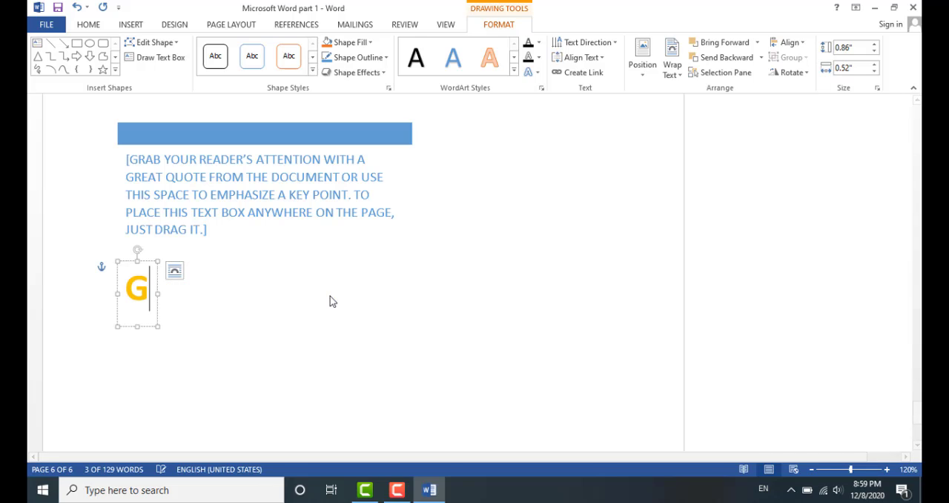
pyautogui.write('CT ')
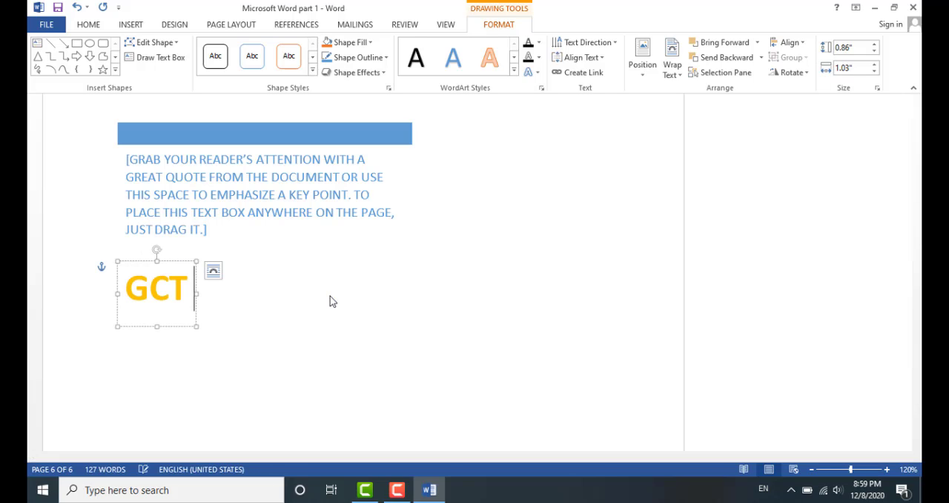
pyautogui.write('Kam')
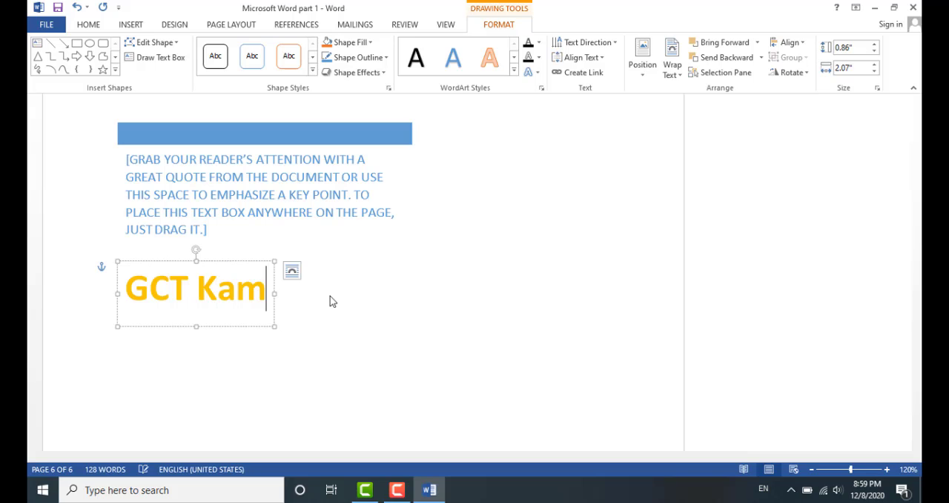
pyautogui.write('alia')
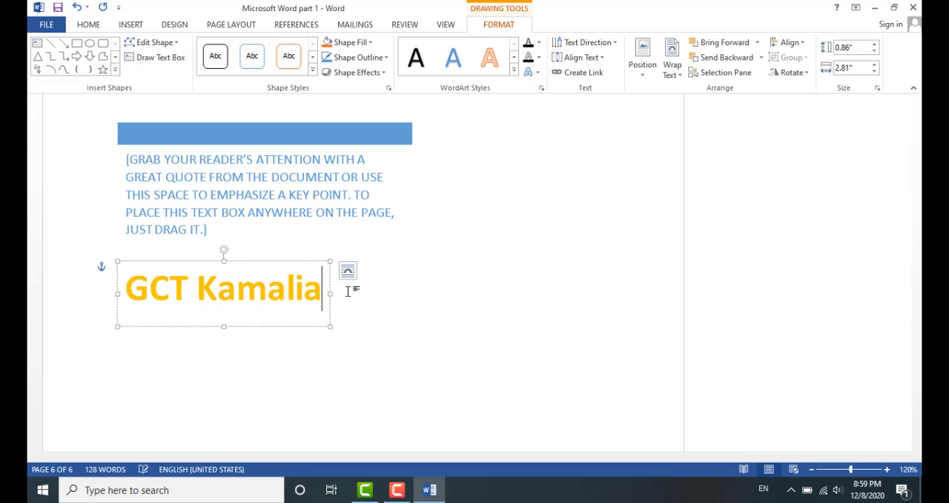
pyautogui.click(437, 303)
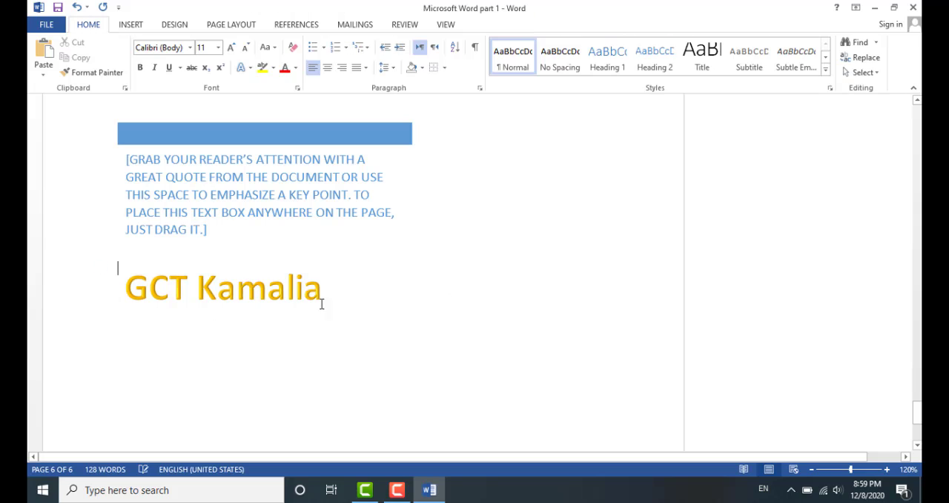
# Insert the current date in the "8 December 2020" format above the WordArt
pyautogui.click(130, 24)
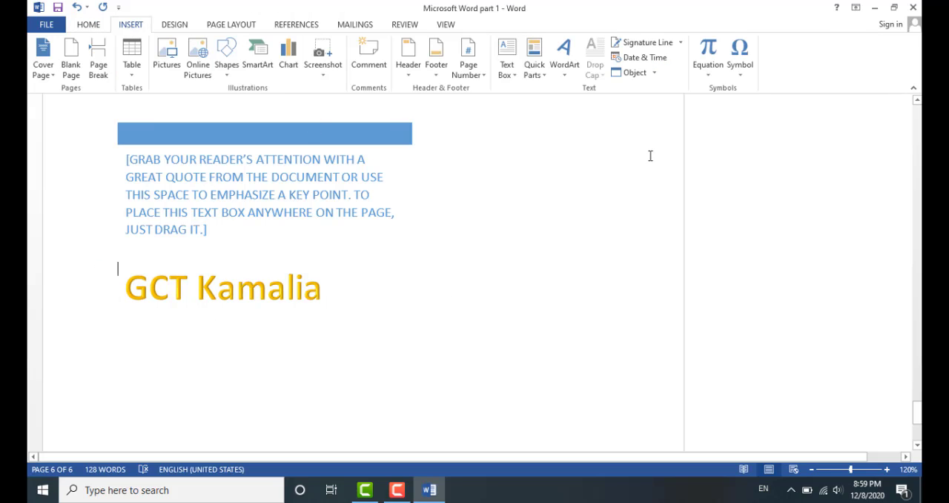
pyautogui.click(642, 57)
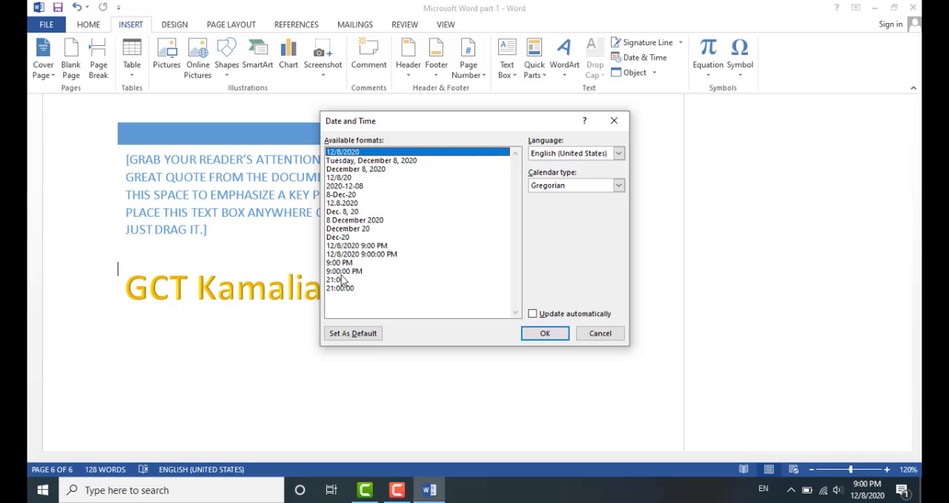
pyautogui.click(362, 220)
pyautogui.press('Return')
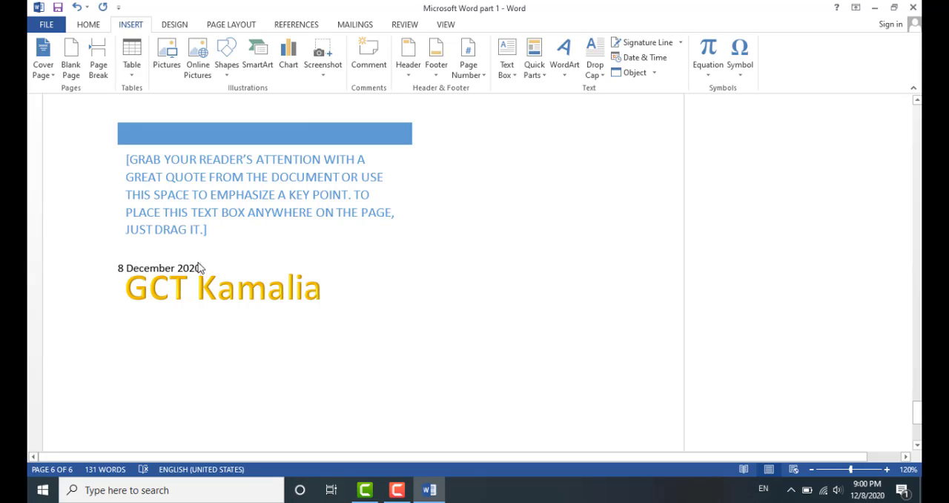
# Add a new blank line after the date, pushing the WordArt down
pyautogui.click(326, 307)
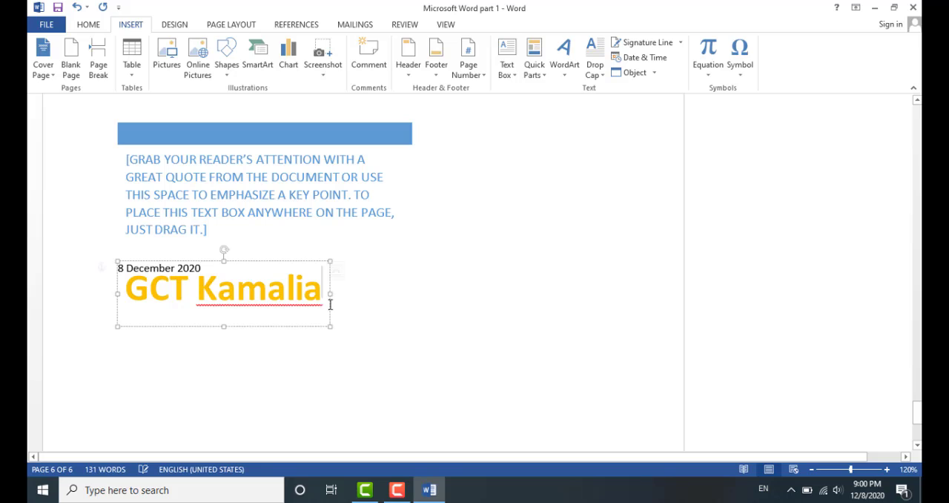
pyautogui.click(352, 332)
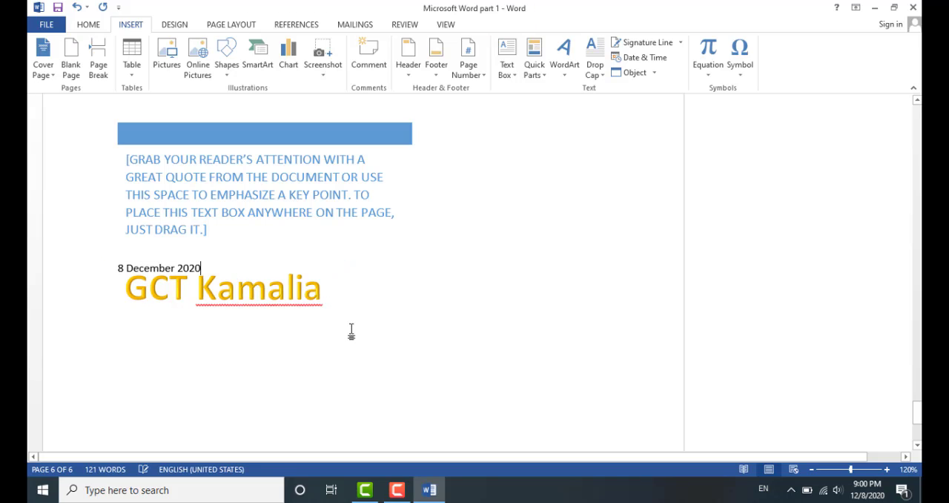
pyautogui.press('Return')
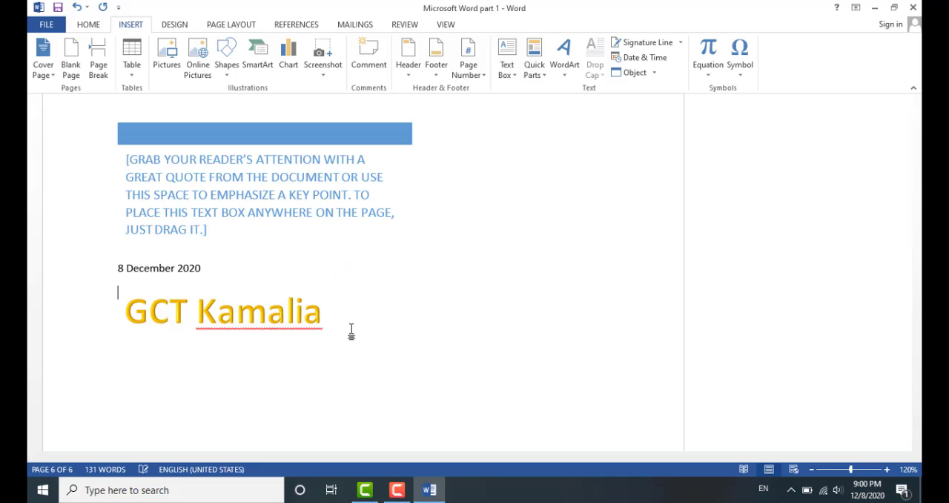
# Move the "GCT Kamalia" WordArt to the right beside the date area
pyautogui.click(245, 315)
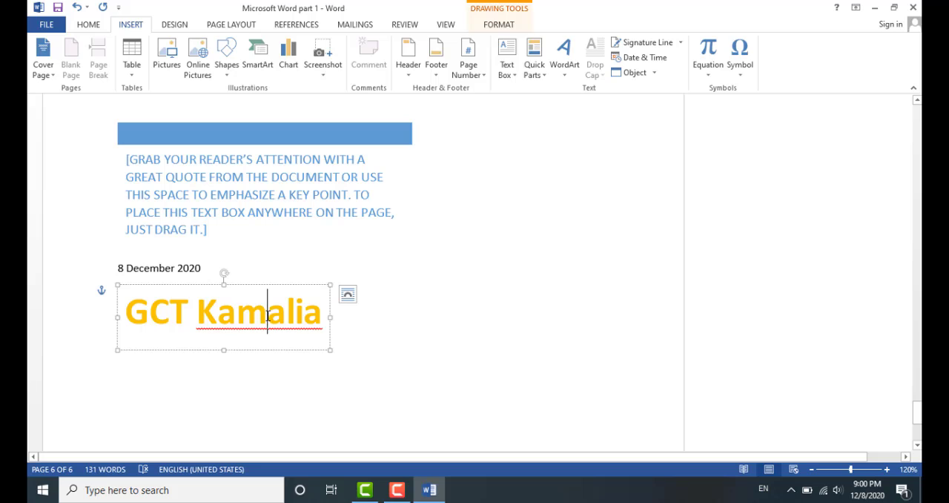
pyautogui.moveTo(102, 290); pyautogui.dragTo(360, 277)
pyautogui.moveTo(325, 302); pyautogui.dragTo(570, 261)
pyautogui.click(247, 303)
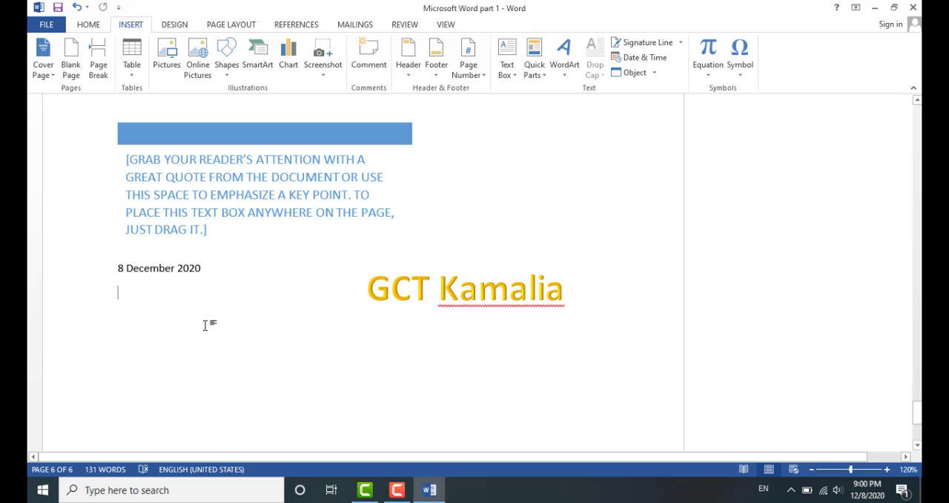
# Add blank lines and insert the built-in Expansion of a Sum equation below the WordArt
pyautogui.press('Return')
pyautogui.press('Return')
pyautogui.click(714, 74)
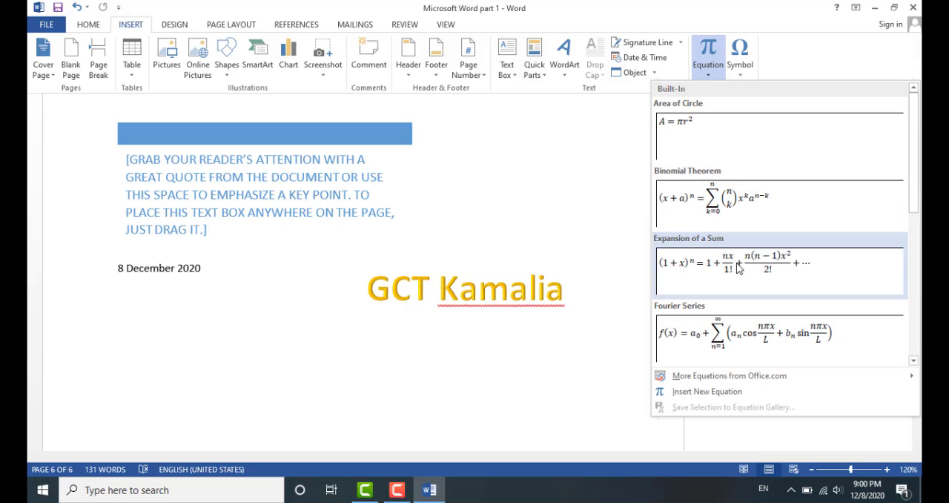
pyautogui.click(738, 268)
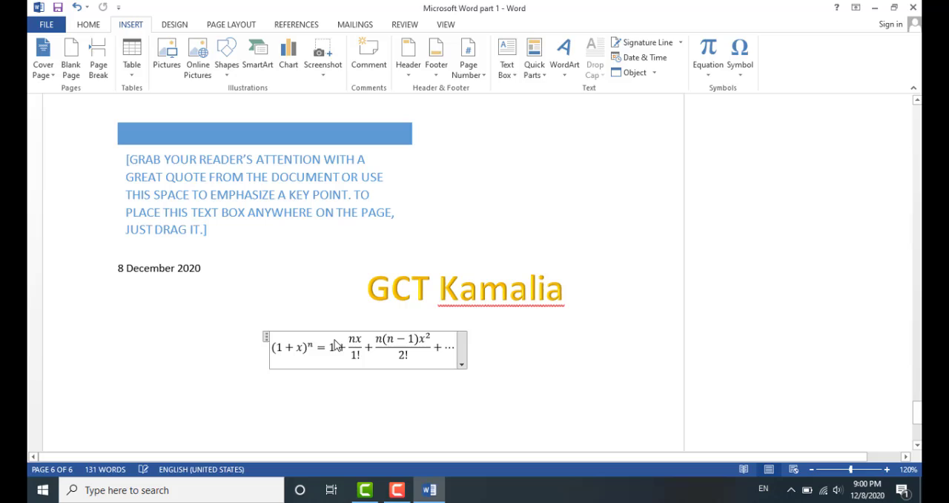
pyautogui.click(297, 346)
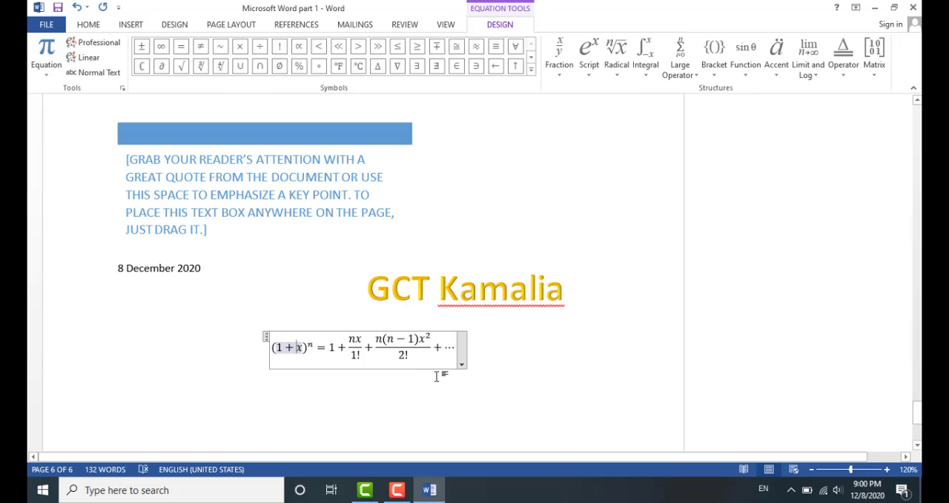
pyautogui.click(508, 360)
pyautogui.press('Return')
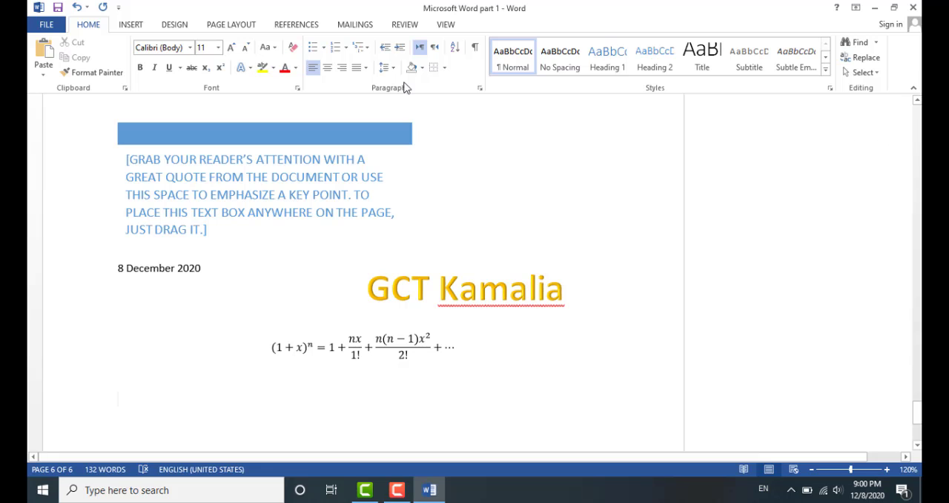
pyautogui.scroll(-1, 284, 29)
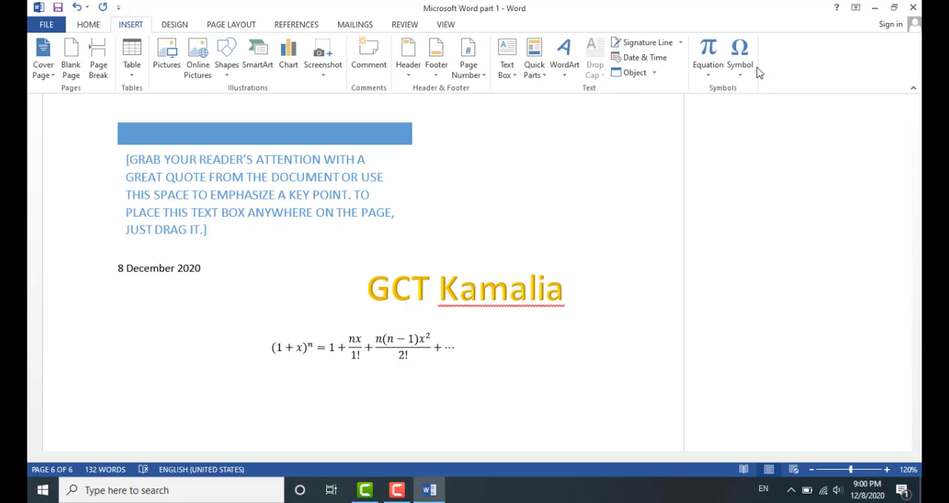
# Write "a≥b" on a new line, inserting the ≥ sign from the symbol gallery
pyautogui.click(741, 71)
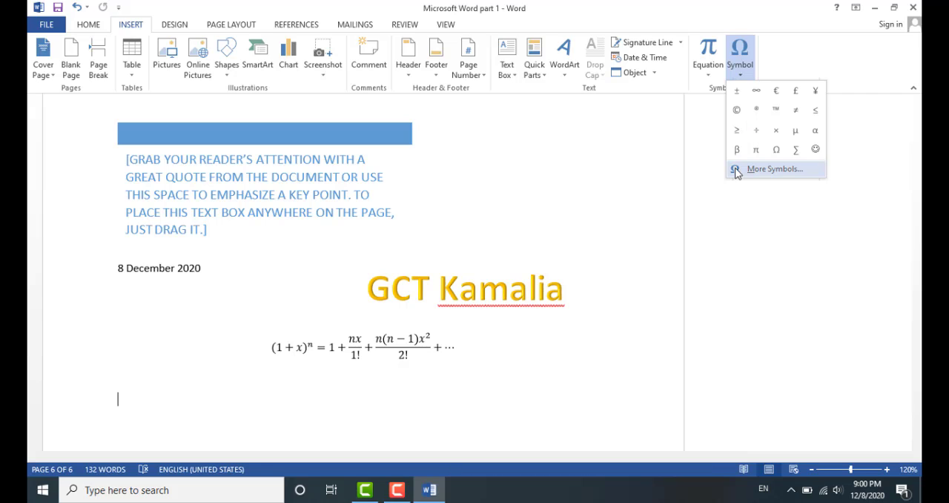
pyautogui.click(130, 391)
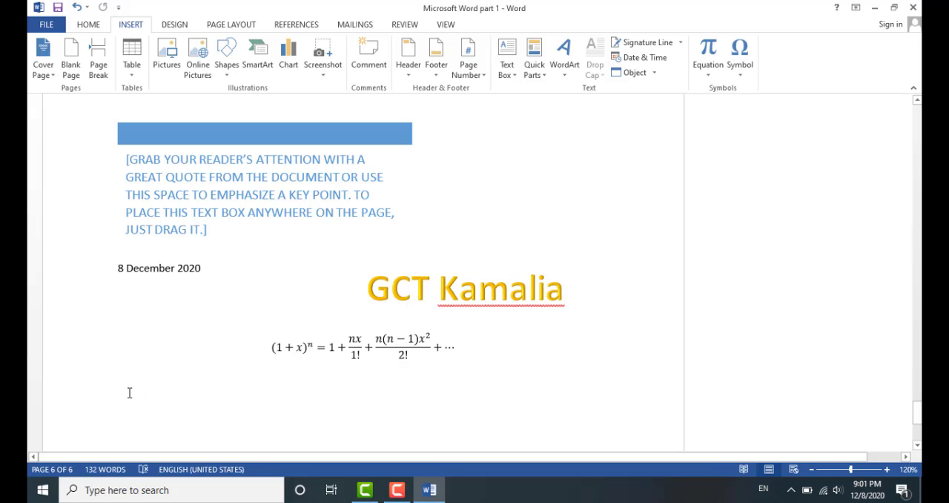
pyautogui.write('a')
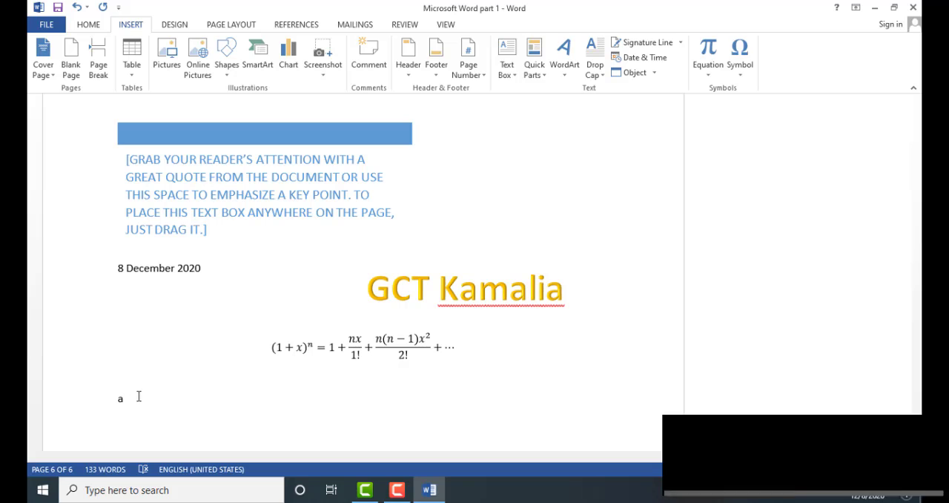
pyautogui.click(739, 55)
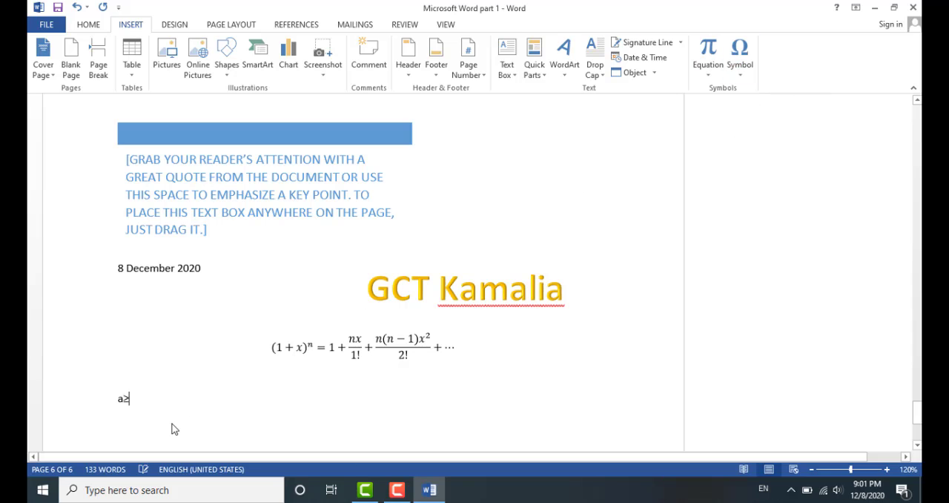
pyautogui.write('b')
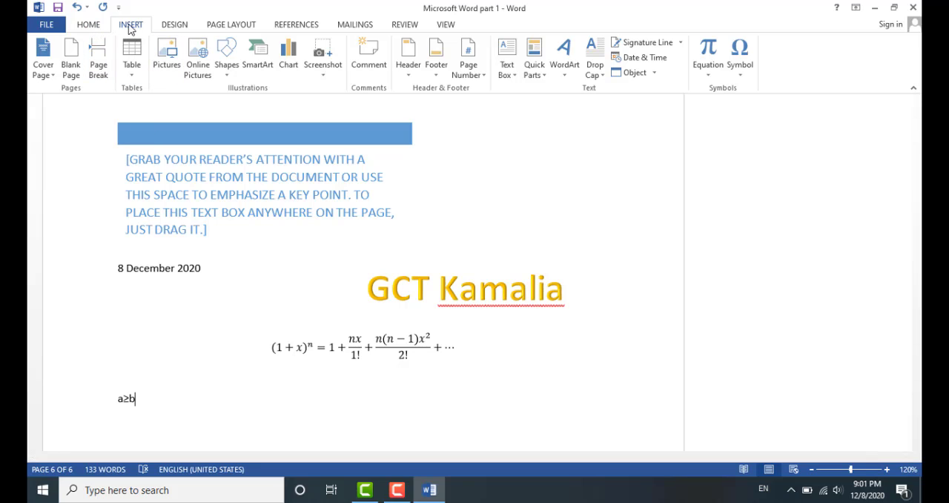
# Apply the Office document theme
pyautogui.click(175, 25)
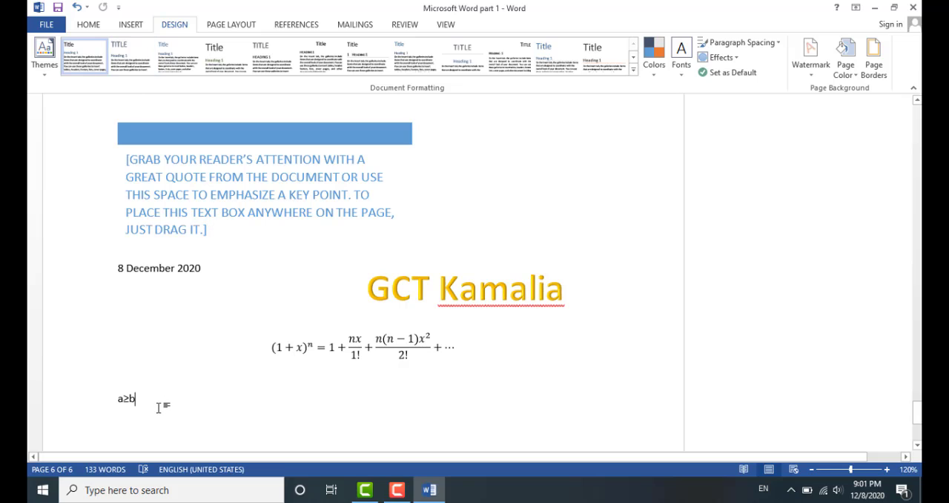
pyautogui.press('Return')
pyautogui.click(46, 74)
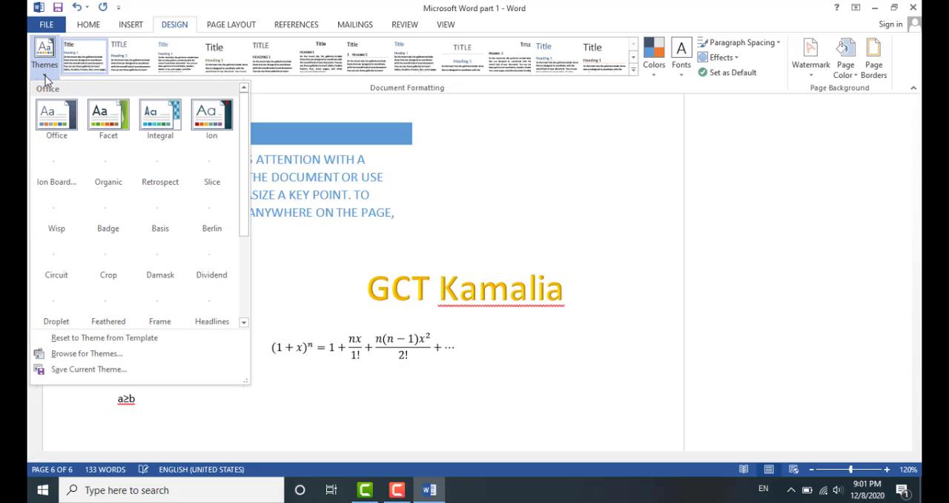
pyautogui.click(59, 120)
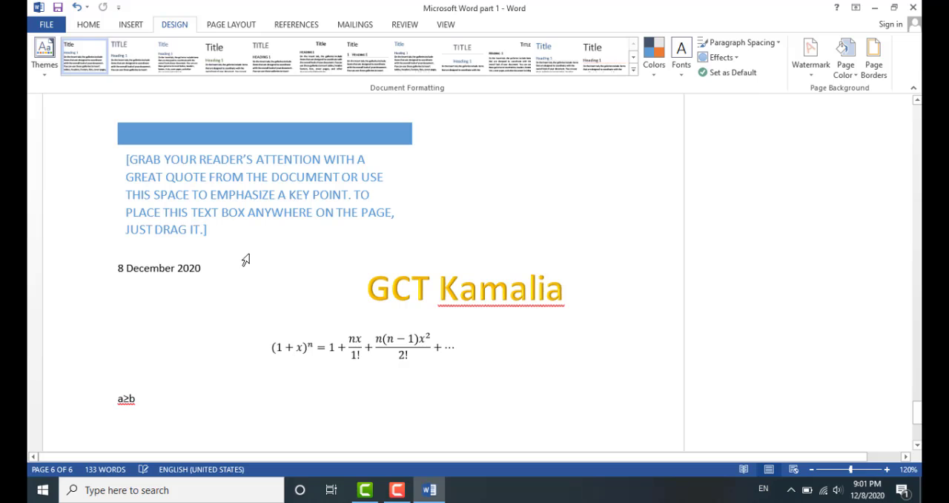
# Apply the CONFIDENTIAL 1 watermark to the document
pyautogui.scroll(-5, 213, 304)
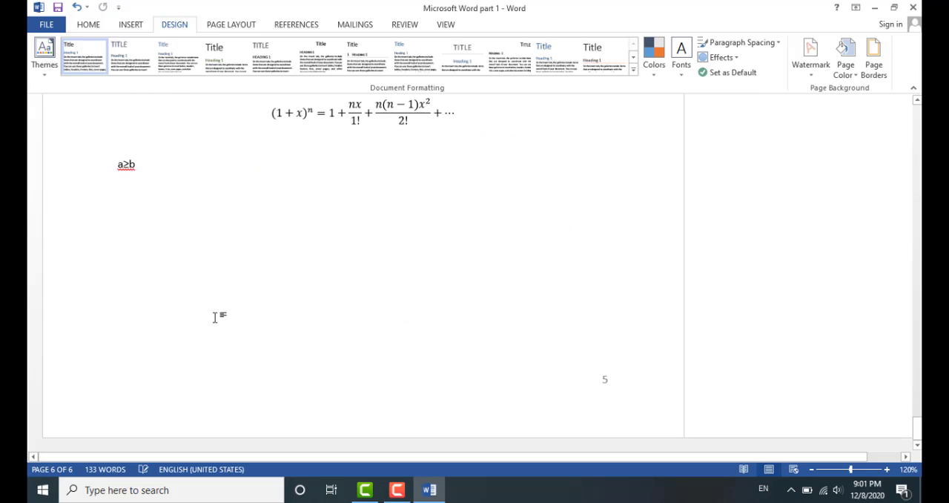
pyautogui.scroll(-2, 215, 316)
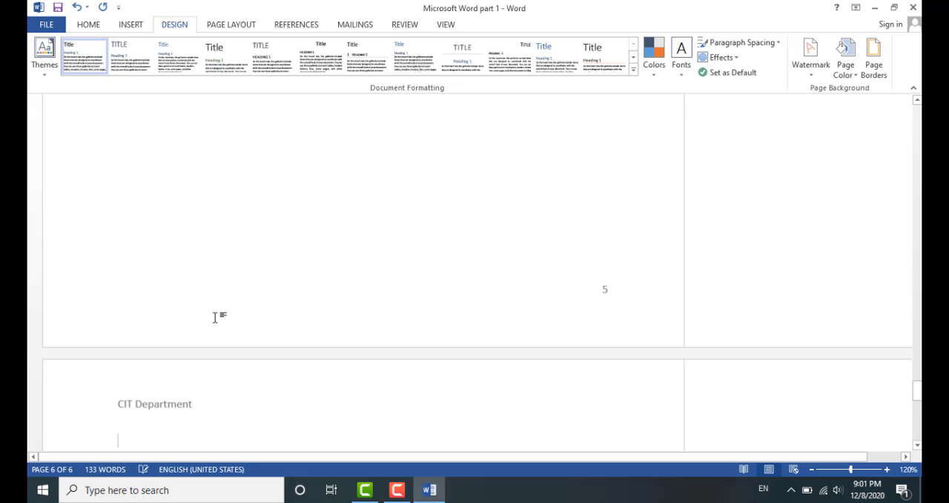
pyautogui.scroll(-6, 227, 333)
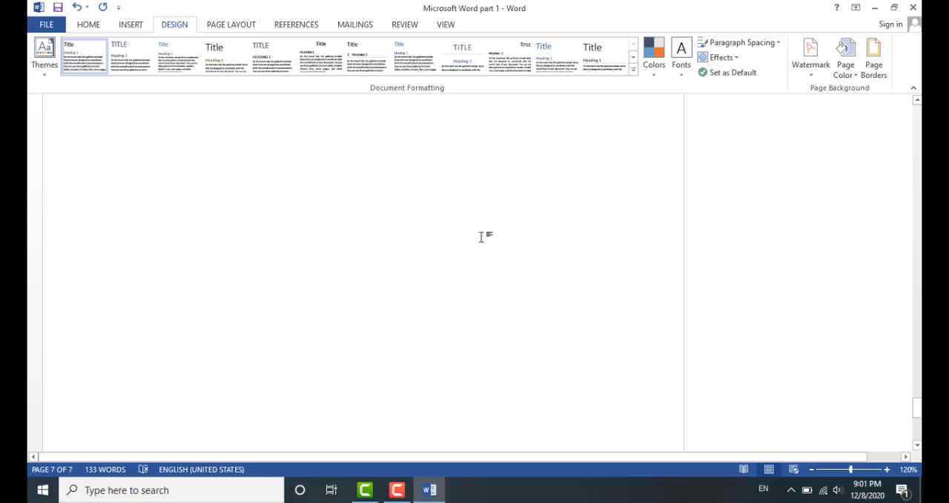
pyautogui.click(820, 65)
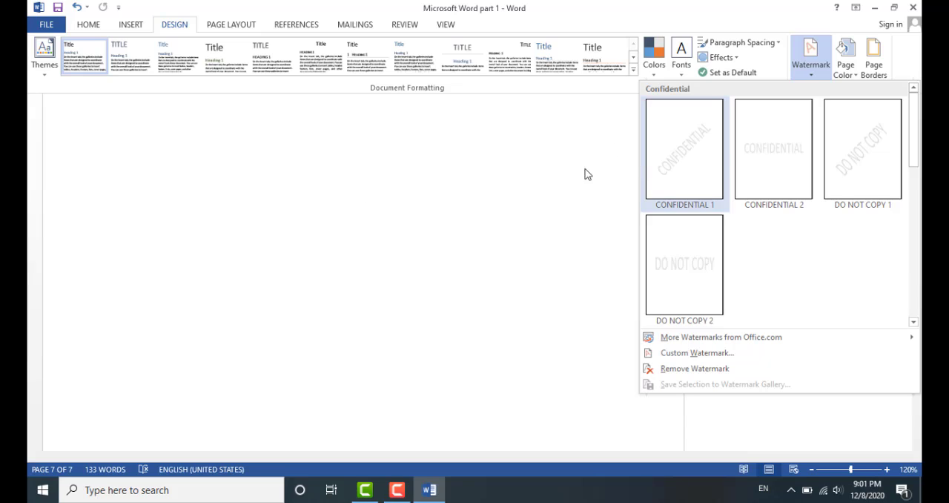
pyautogui.click(690, 162)
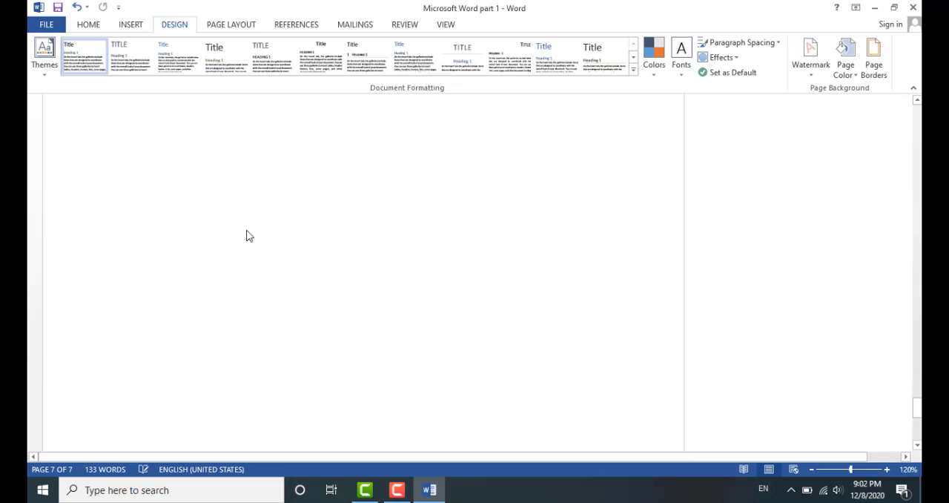
# Replace the watermark with a custom diagonal text watermark reading CIT-112
pyautogui.scroll(3, 273, 276)
pyautogui.scroll(-6, 273, 277)
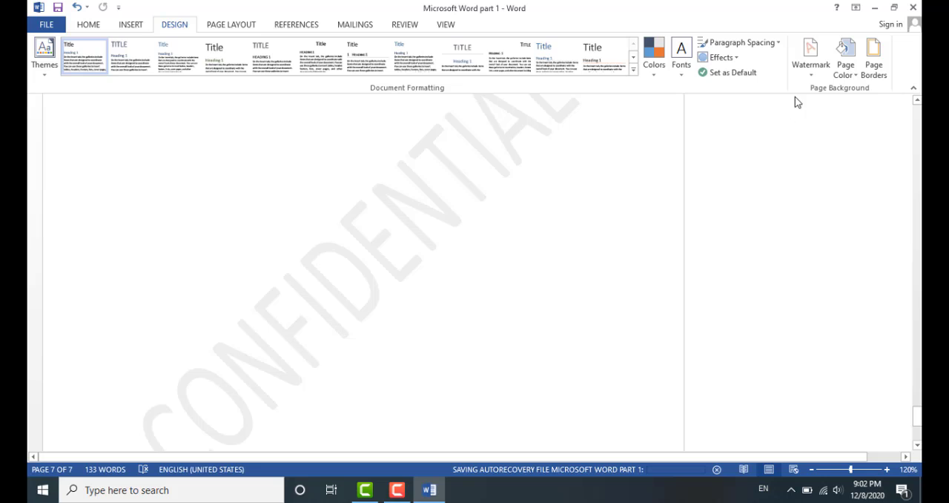
pyautogui.click(809, 56)
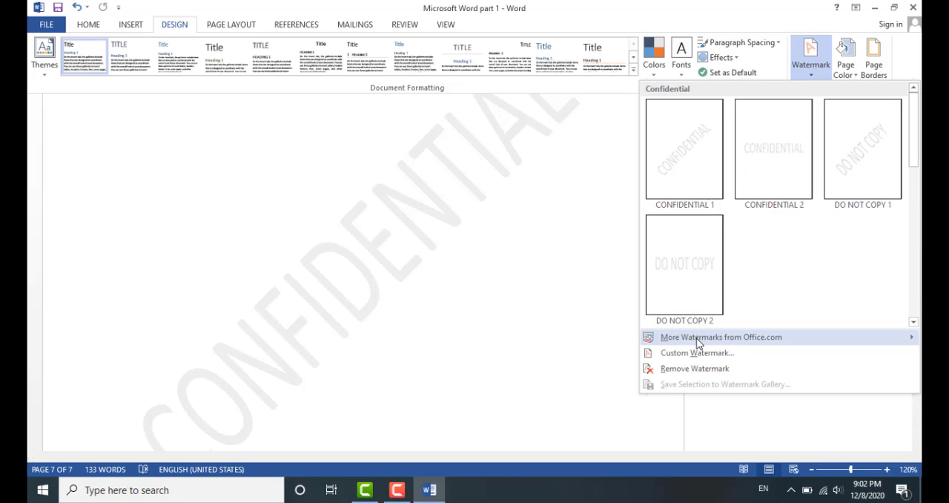
pyautogui.click(715, 354)
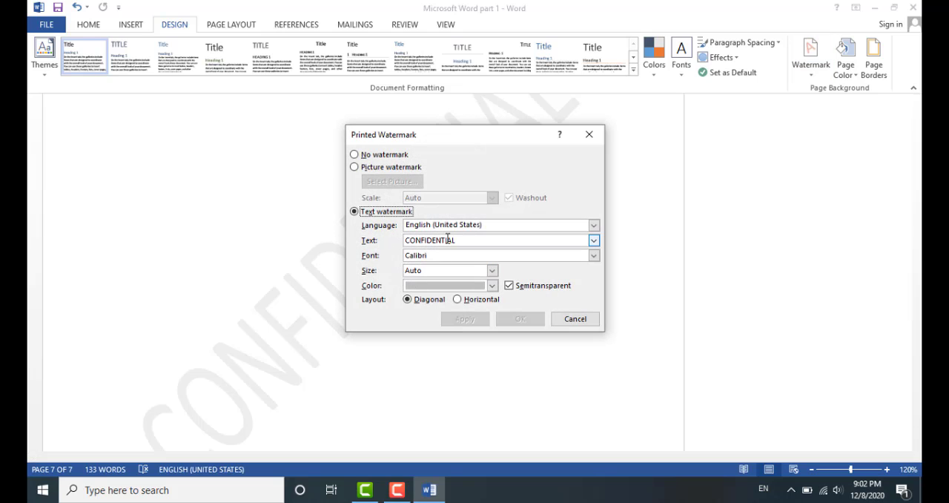
pyautogui.moveTo(468, 241); pyautogui.dragTo(379, 240)
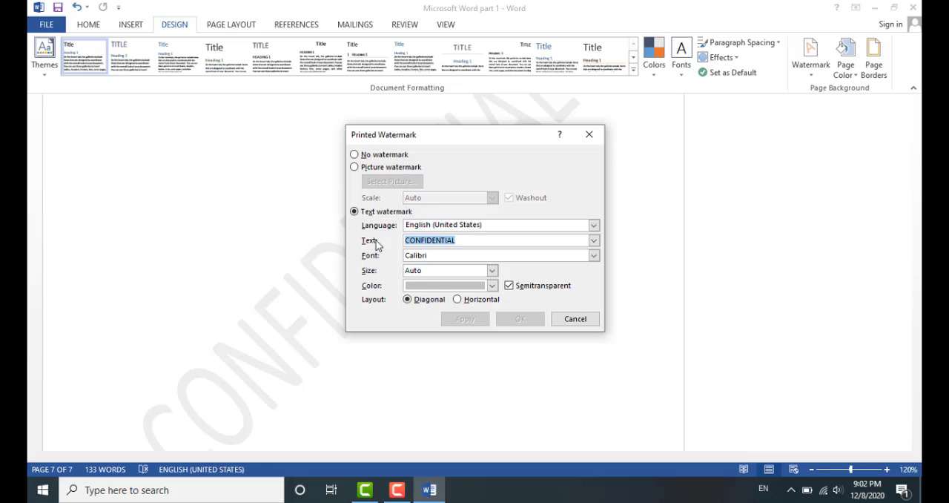
pyautogui.write('CIT-112')
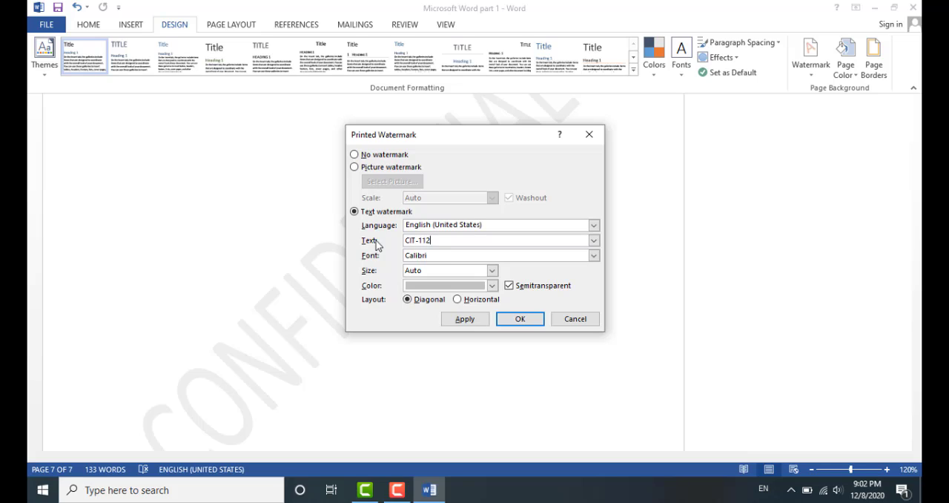
pyautogui.click(519, 318)
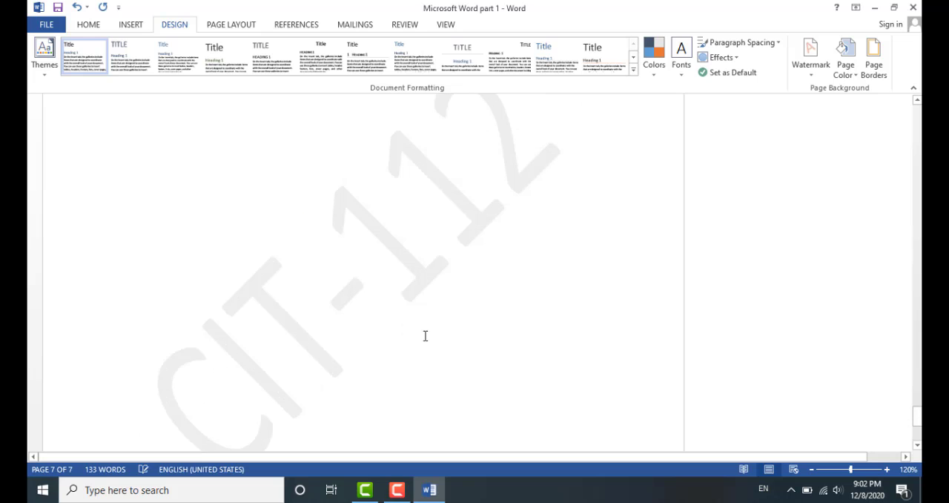
# Scroll through the document pages to review the watermark
pyautogui.scroll(-5, 426, 335)
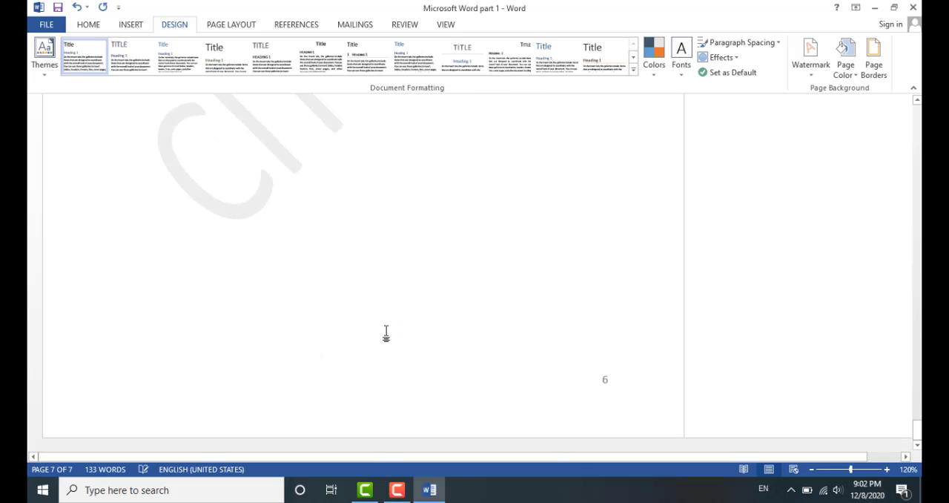
pyautogui.scroll(-10, 386, 336)
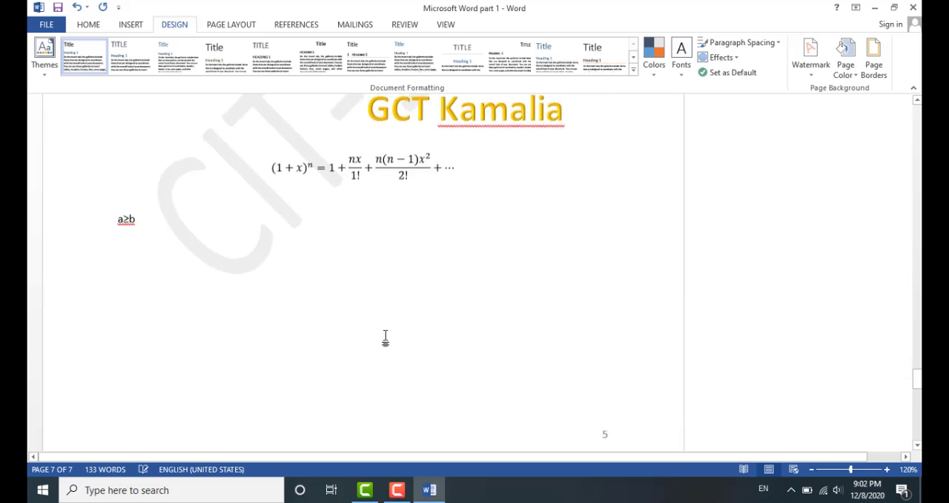
pyautogui.scroll(3, 386, 337)
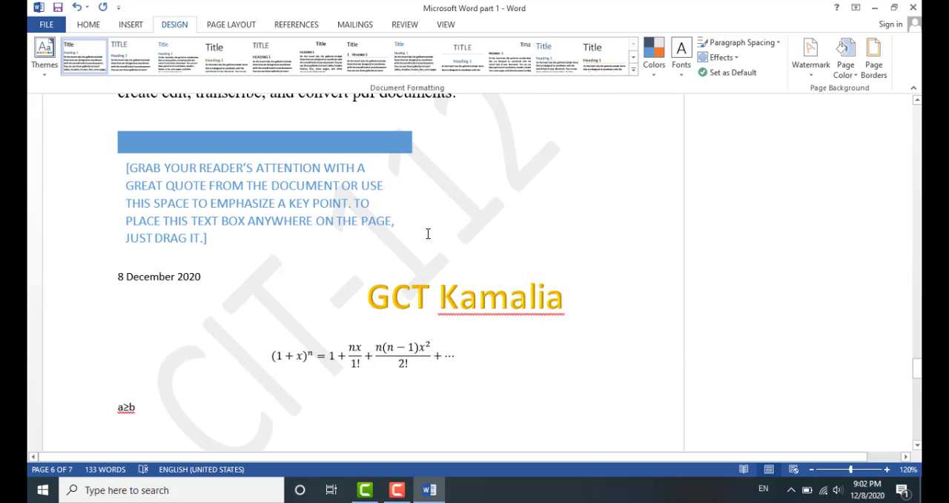
pyautogui.scroll(10, 428, 234)
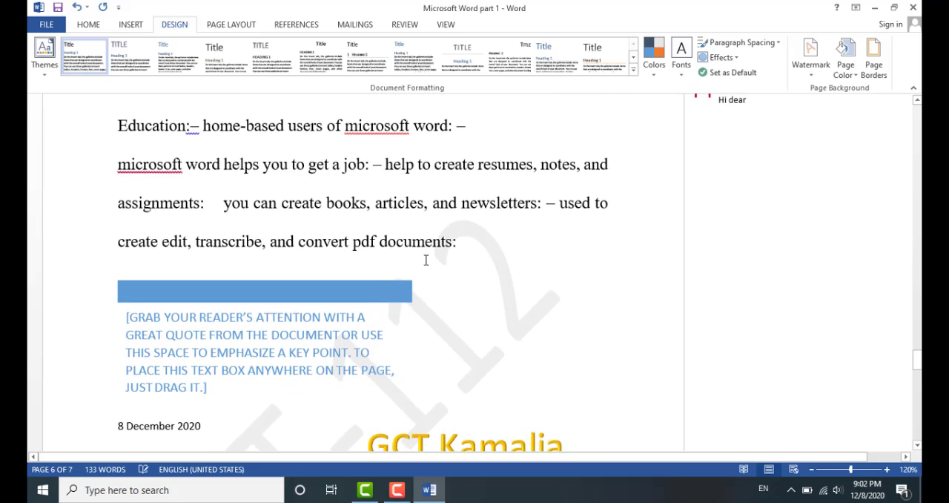
pyautogui.scroll(10, 426, 266)
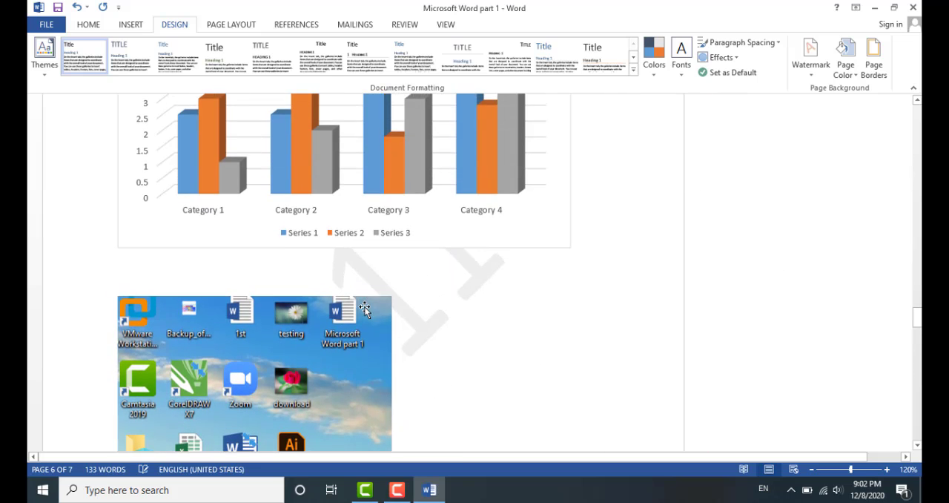
pyautogui.scroll(15, 371, 315)
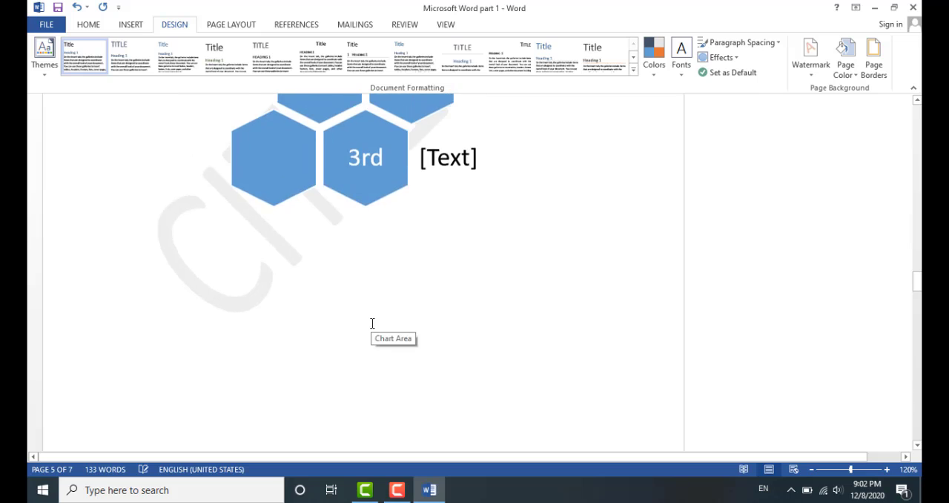
pyautogui.scroll(15, 519, 267)
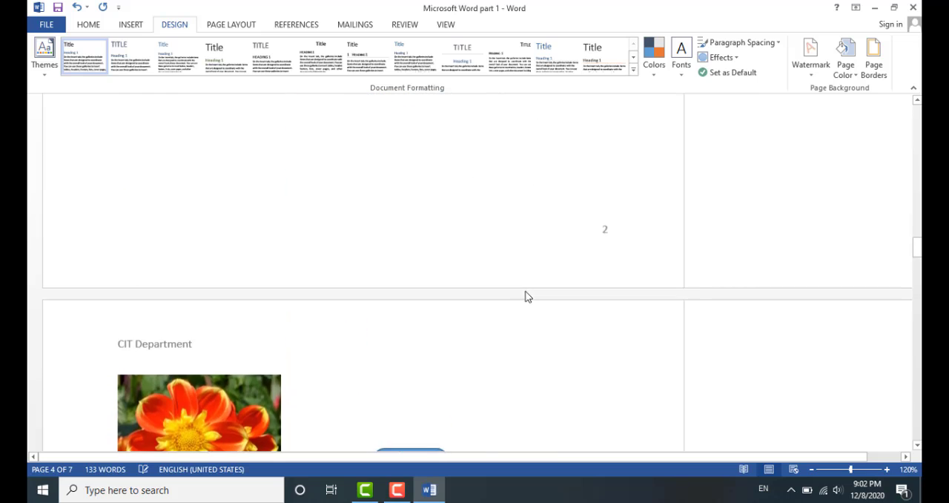
pyautogui.scroll(5, 548, 273)
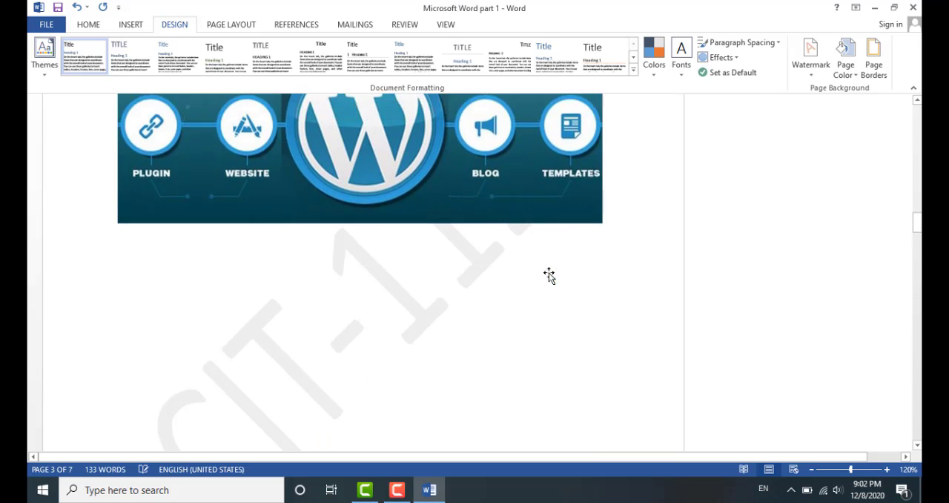
pyautogui.scroll(-20, 545, 269)
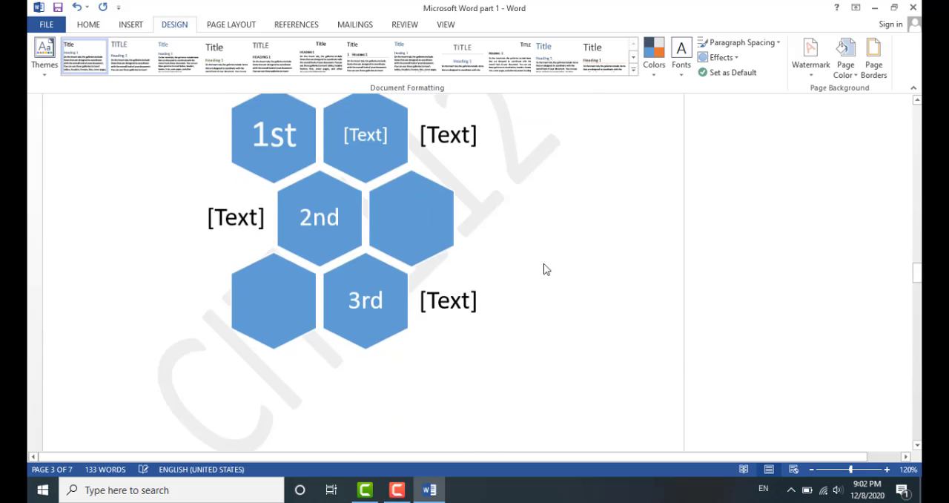
pyautogui.scroll(-20, 545, 264)
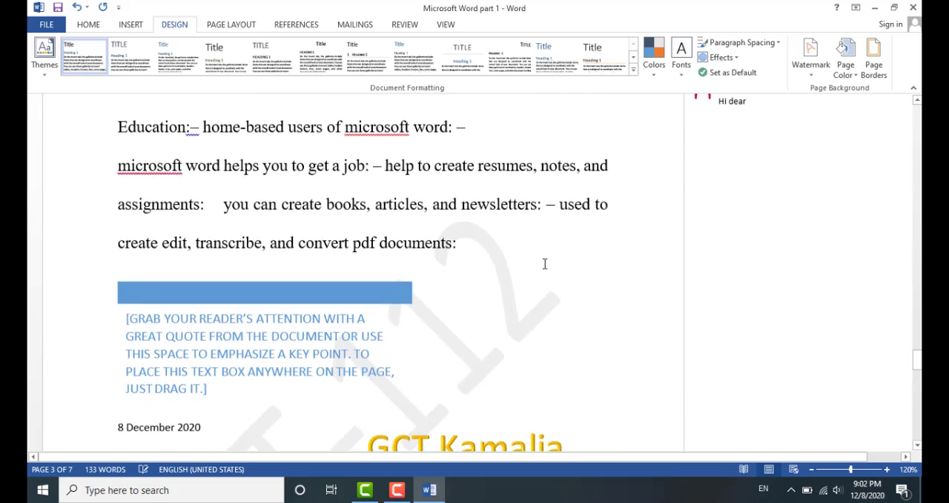
pyautogui.scroll(4, 538, 269)
pyautogui.scroll(4, 532, 270)
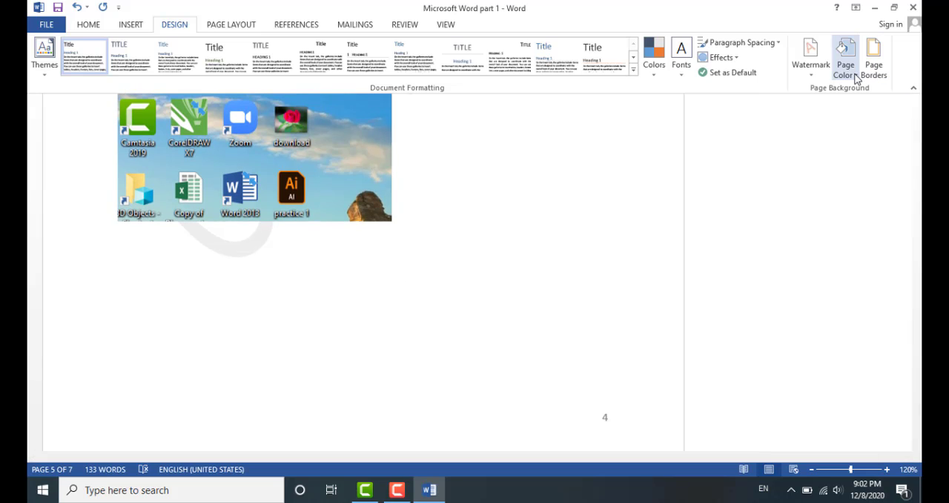
# Preview a yellow page colour, then set the page colour to No Color
pyautogui.click(856, 78)
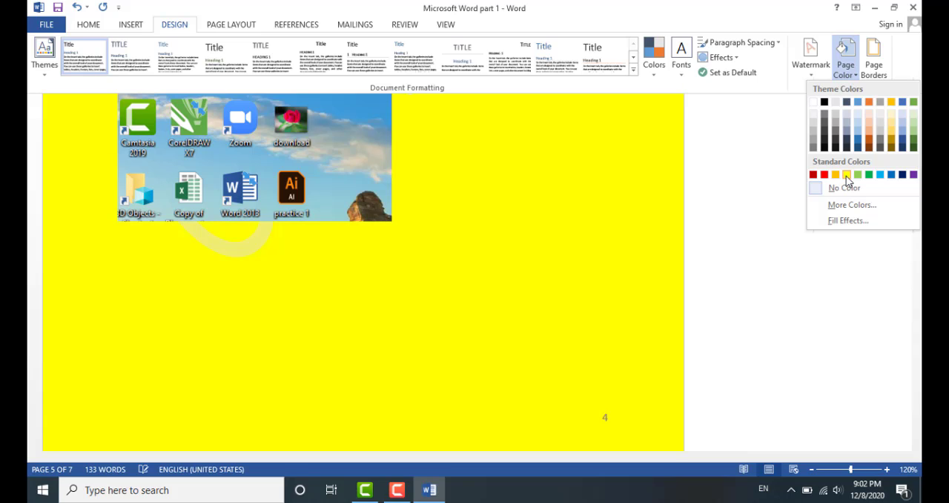
pyautogui.press('Escape')
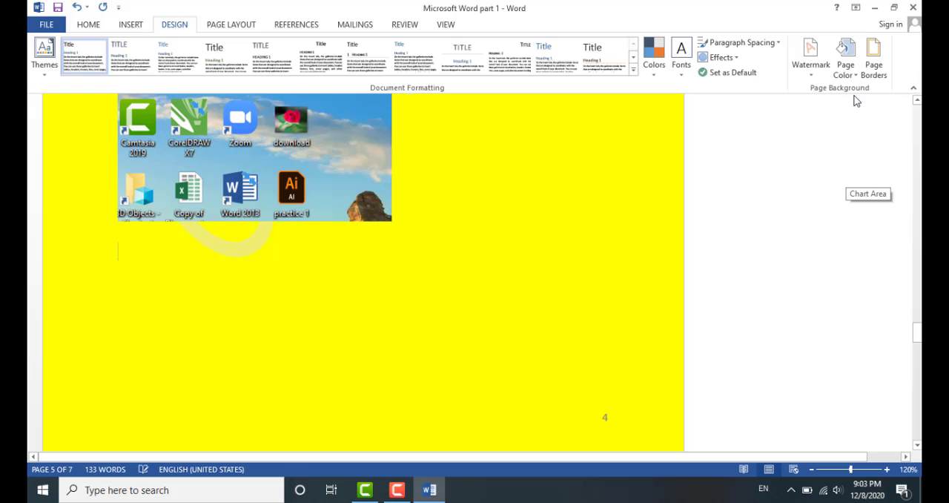
pyautogui.click(855, 78)
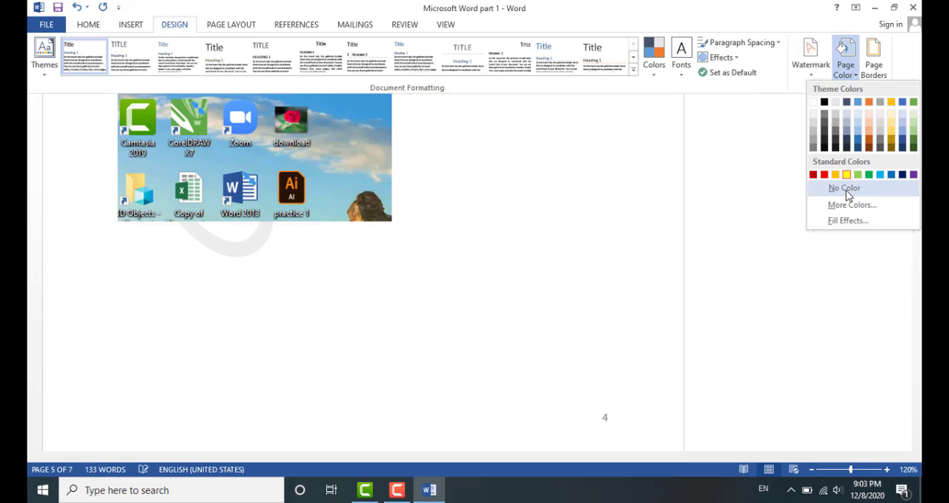
pyautogui.click(845, 190)
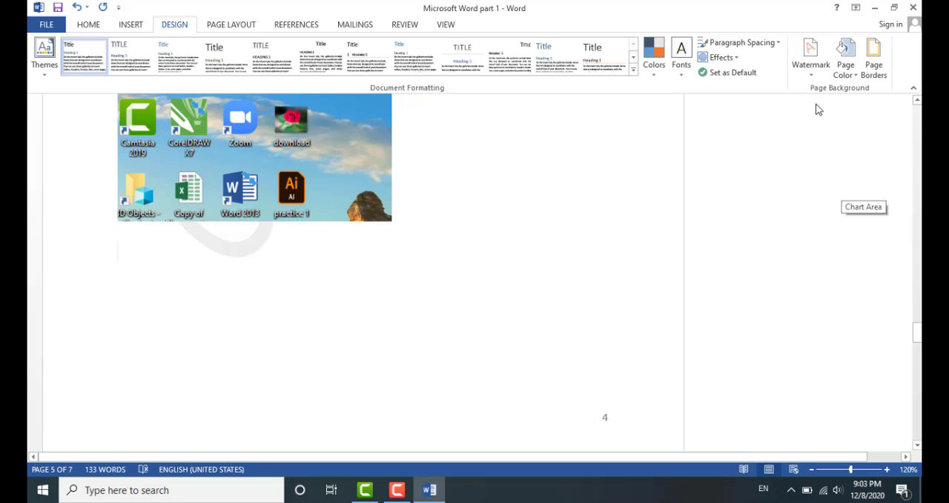
# Add a thick 3 pt box page border to the whole document
pyautogui.click(883, 69)
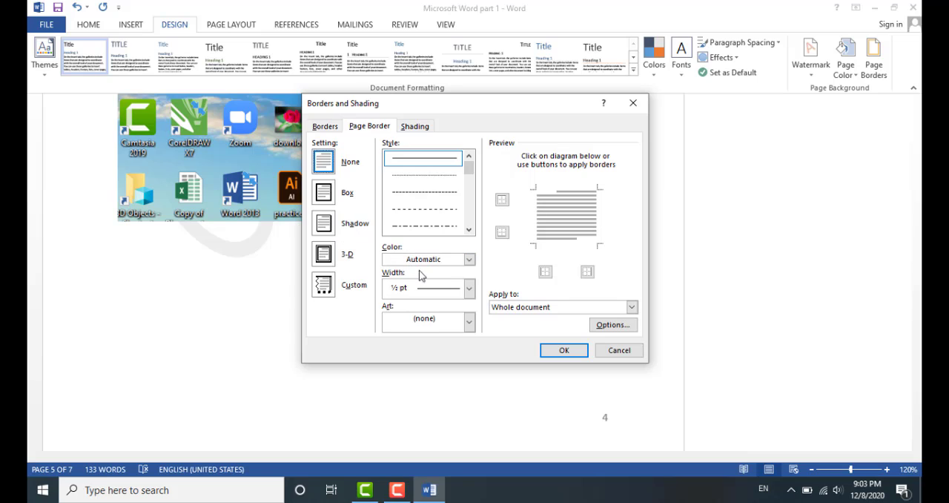
pyautogui.moveTo(469, 176); pyautogui.dragTo(470, 186)
pyautogui.click(423, 217)
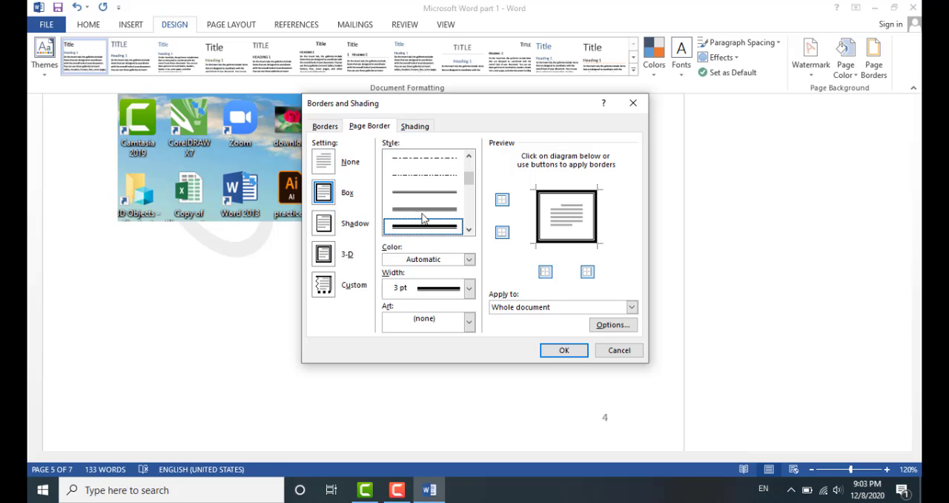
pyautogui.click(562, 349)
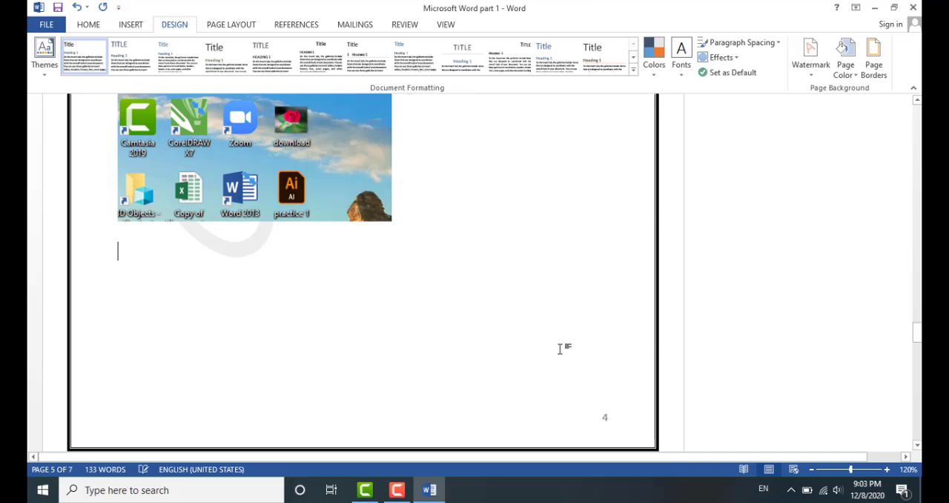
# Remove the page border by setting the page border to None
pyautogui.scroll(8, 524, 307)
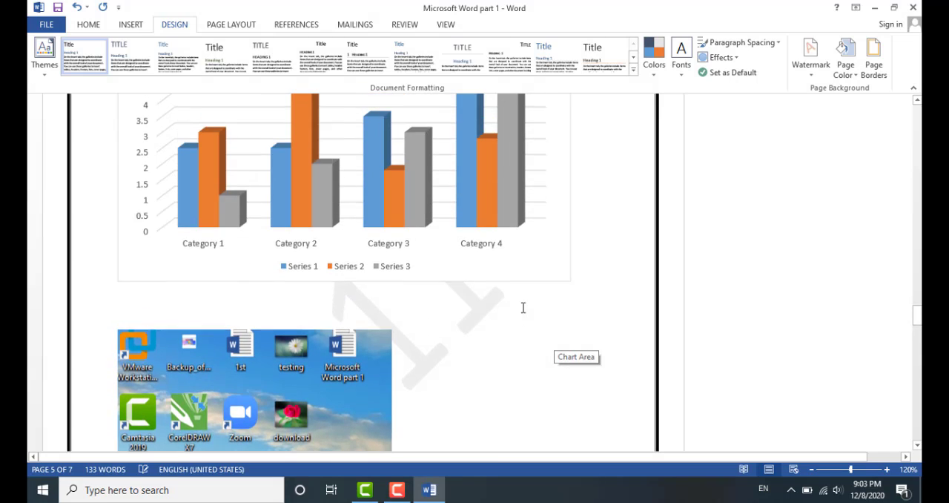
pyautogui.scroll(4, 523, 307)
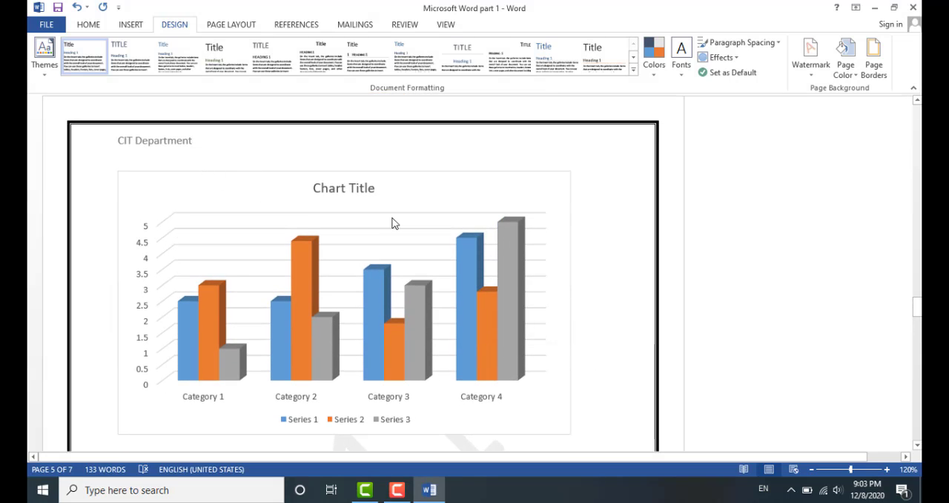
pyautogui.moveTo(852, 469); pyautogui.dragTo(816, 470)
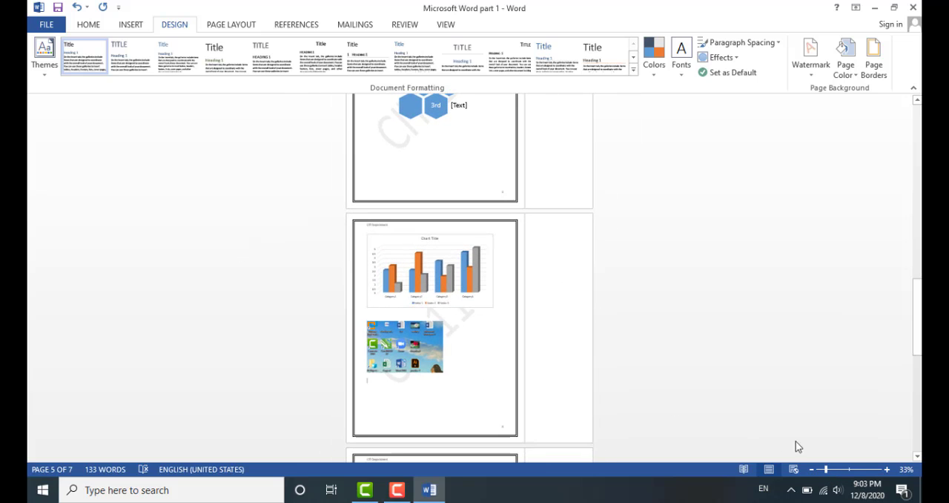
pyautogui.click(849, 470)
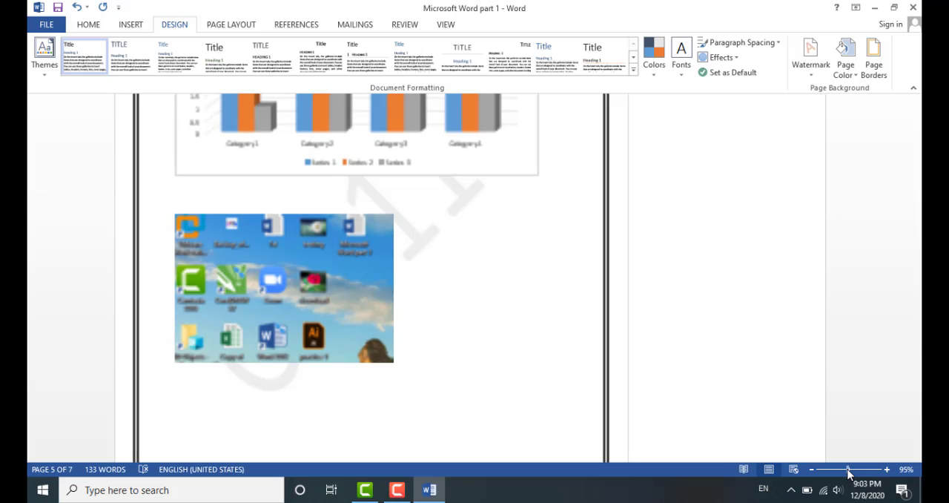
pyautogui.click(874, 67)
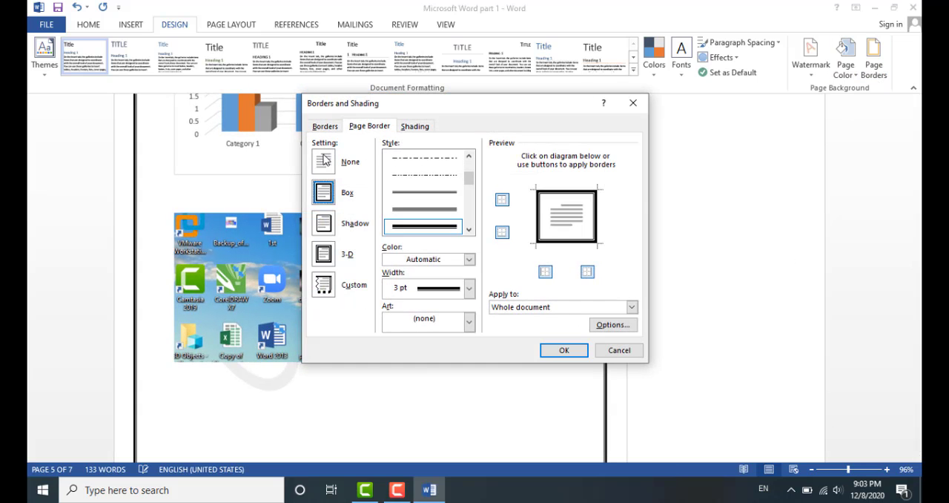
pyautogui.click(324, 161)
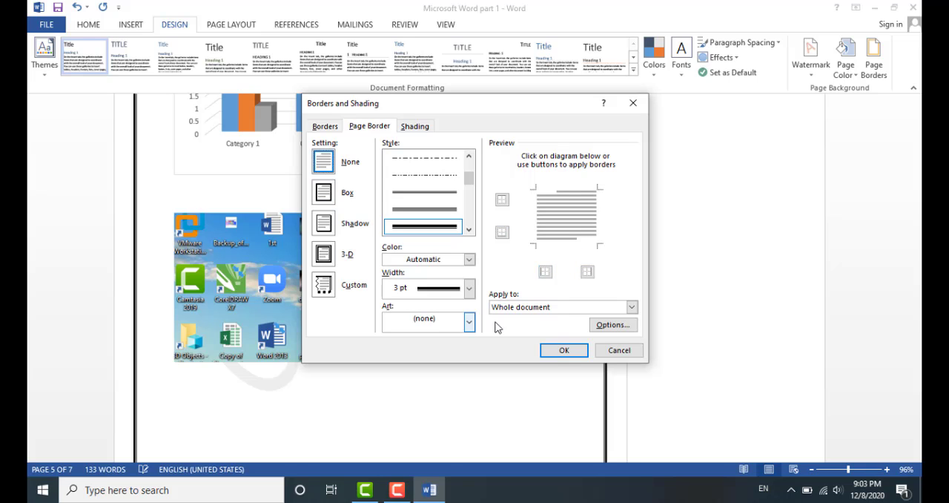
pyautogui.click(562, 350)
# Save the document
pyautogui.scroll(2, 553, 294)
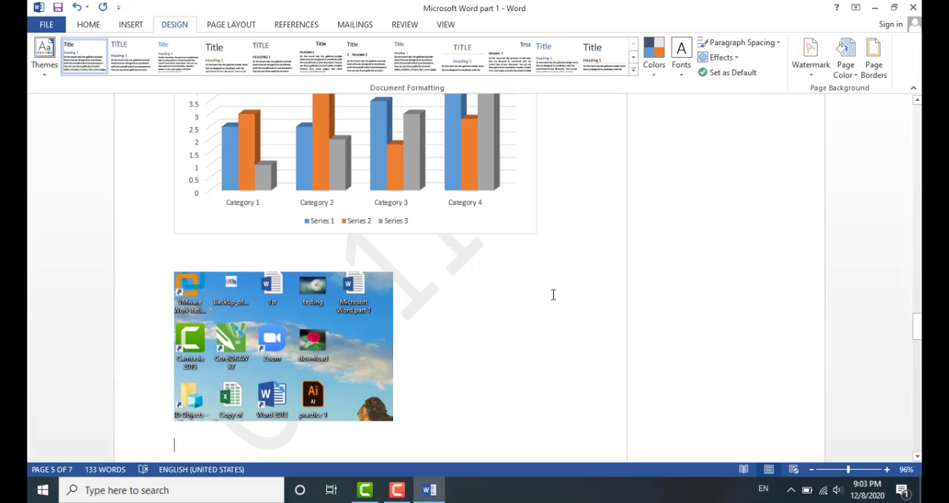
pyautogui.click(231, 25)
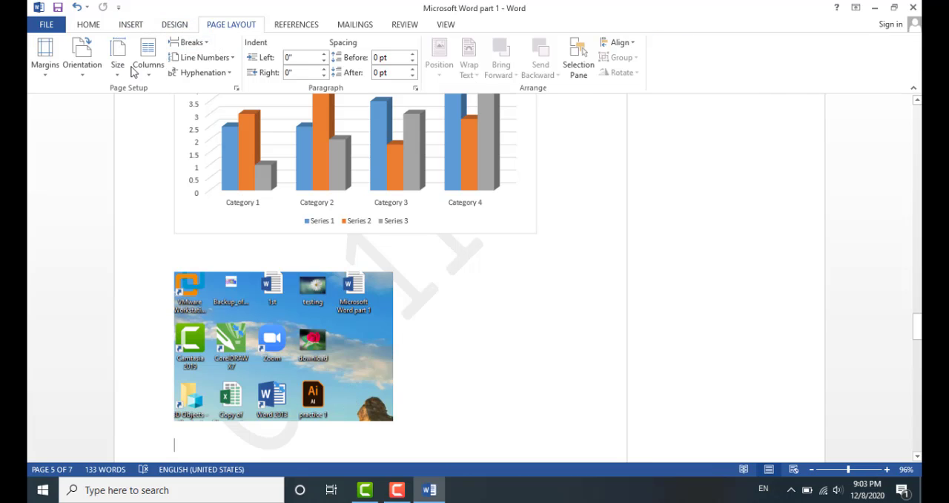
pyautogui.click(58, 8)
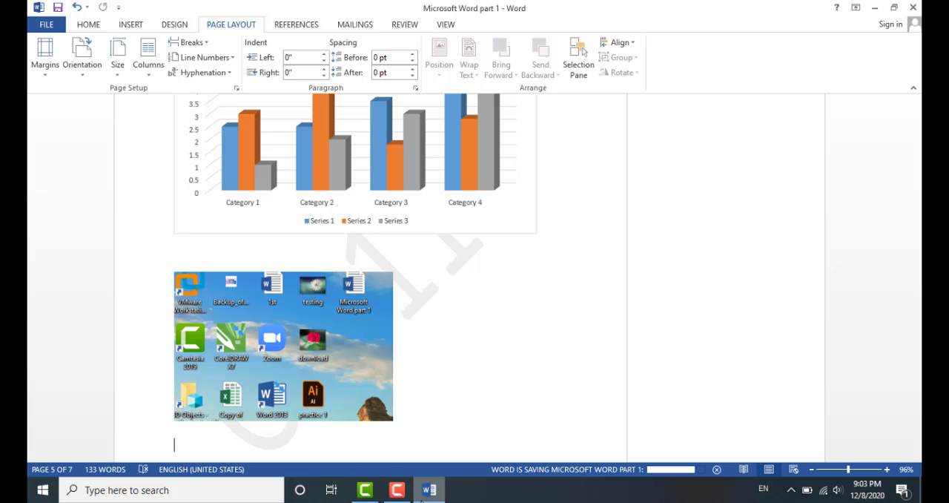